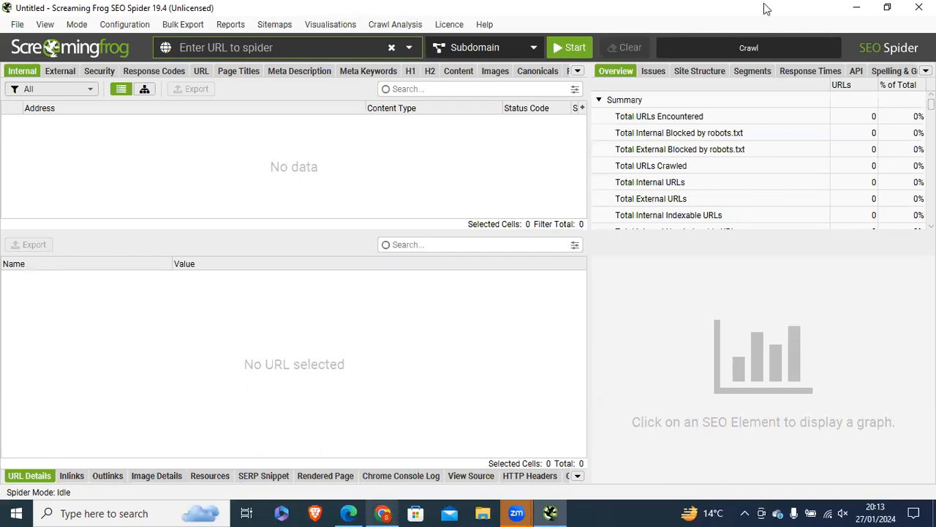
Step: Load the shikhtecai.net homepage in a new Chrome tab, without the wp-admin/users.php path
{"action": "key", "text": "alt+Tab"}
{"action": "key", "text": "ctrl+t"}
{"action": "type", "text": "shik"}
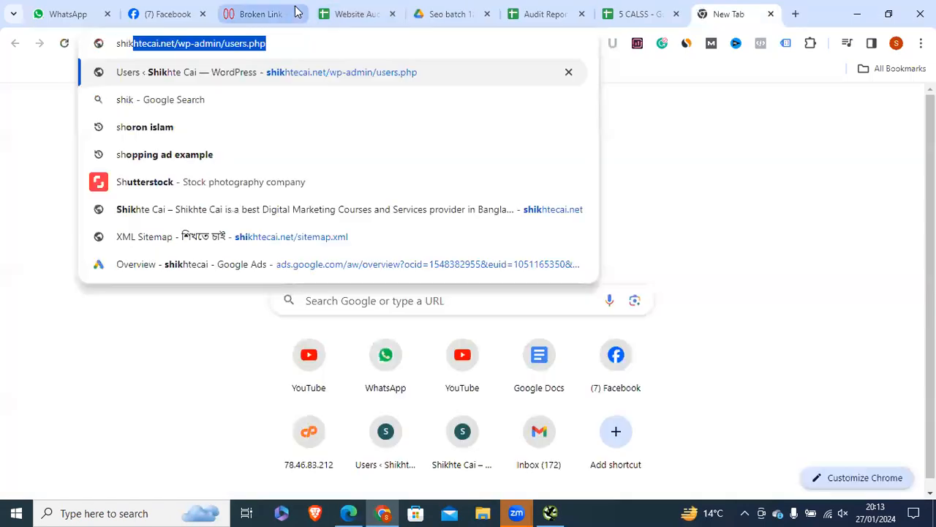
{"action": "left_click_drag", "start_coordinate": [268, 43], "coordinate": [177, 43]}
{"action": "key", "text": "BackSpace"}
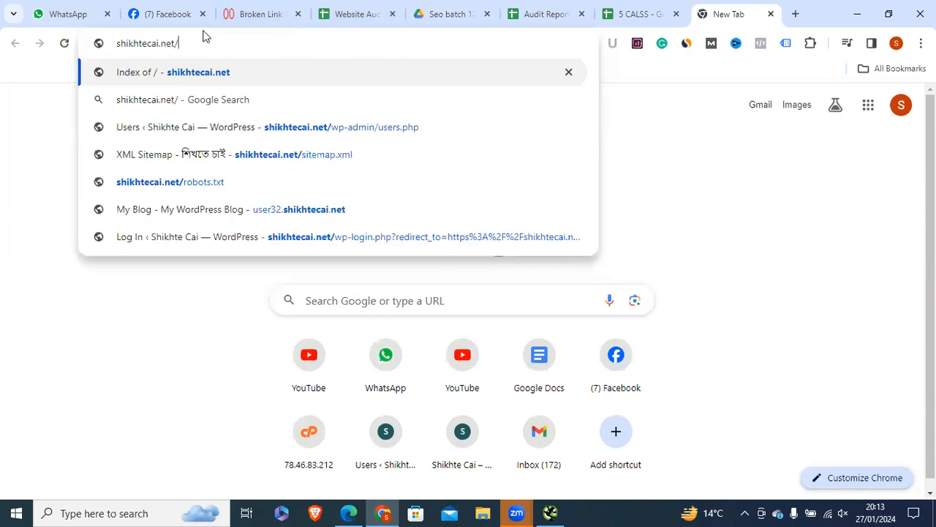
{"action": "key", "text": "Return"}
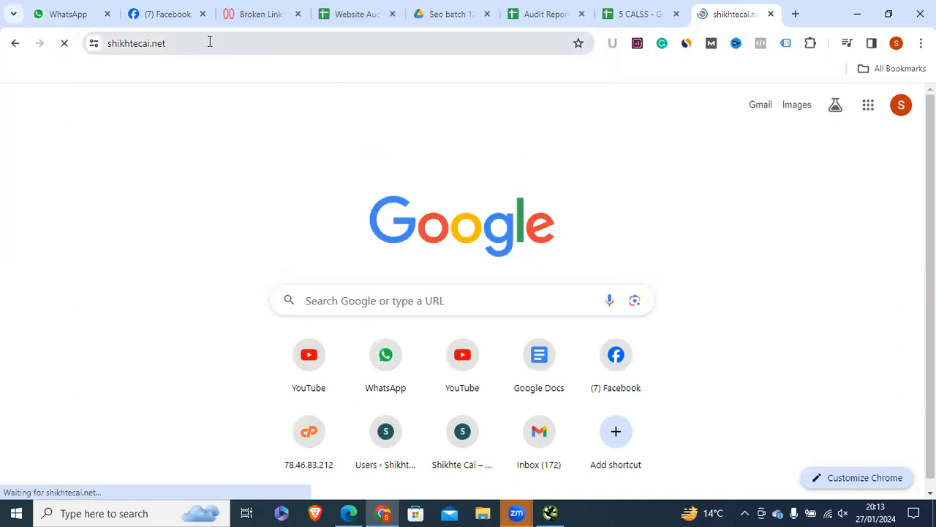
Step: Copy the shikhtecai.net address from the address bar
{"action": "left_click", "coordinate": [191, 43]}
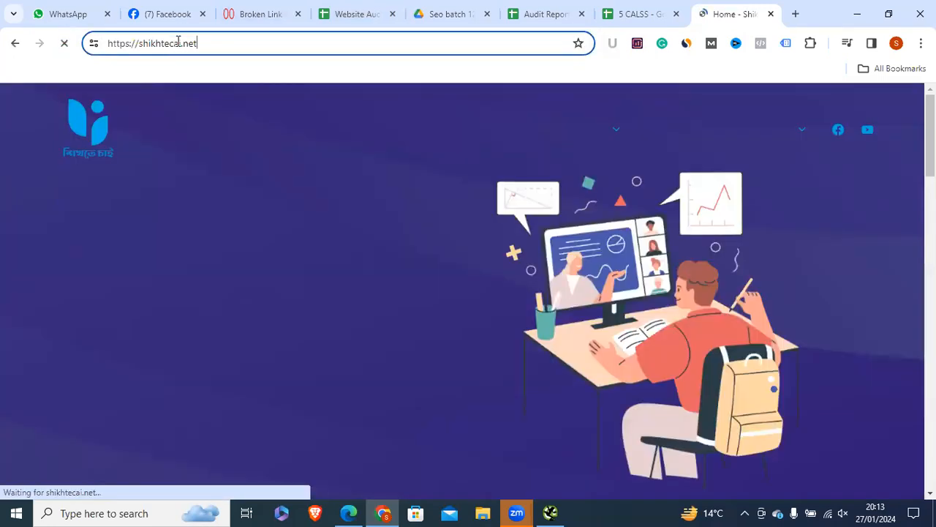
{"action": "left_click_drag", "start_coordinate": [176, 43], "coordinate": [180, 38]}
{"action": "right_click", "coordinate": [176, 42]}
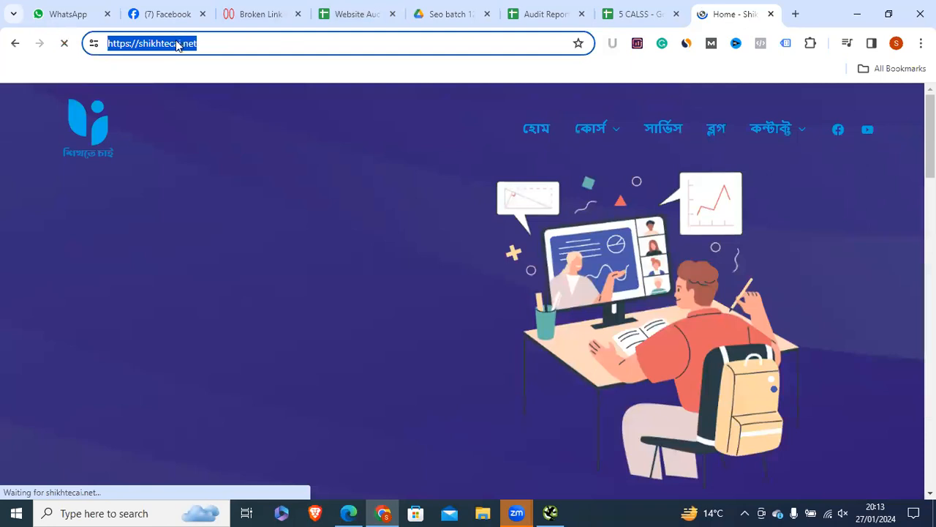
{"action": "left_click", "coordinate": [218, 168]}
{"action": "key", "text": "alt+Tab"}
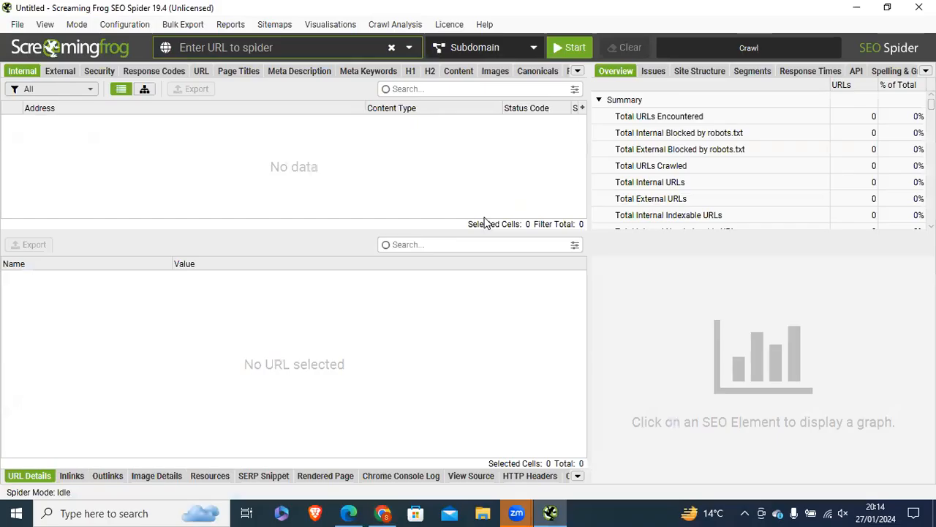
{"action": "right_click", "coordinate": [252, 49]}
{"action": "left_click", "coordinate": [254, 132]}
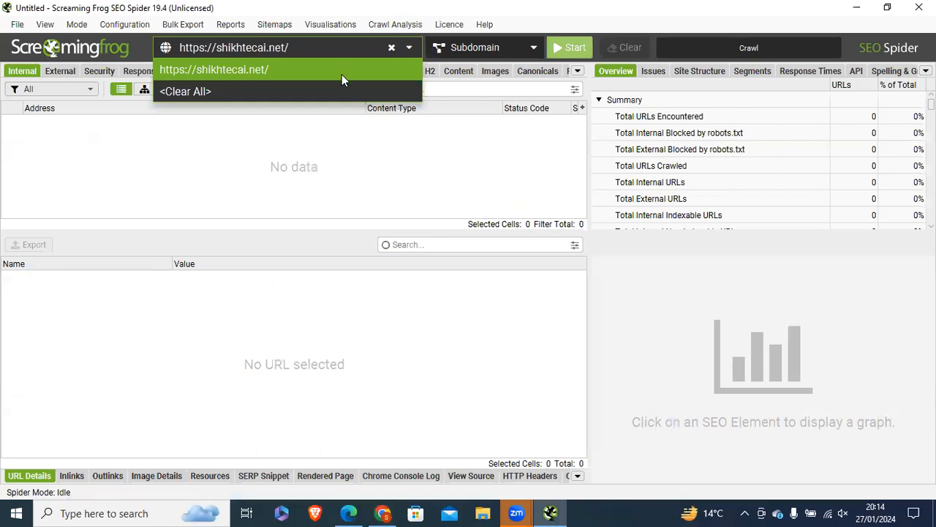
{"action": "left_click", "coordinate": [341, 74]}
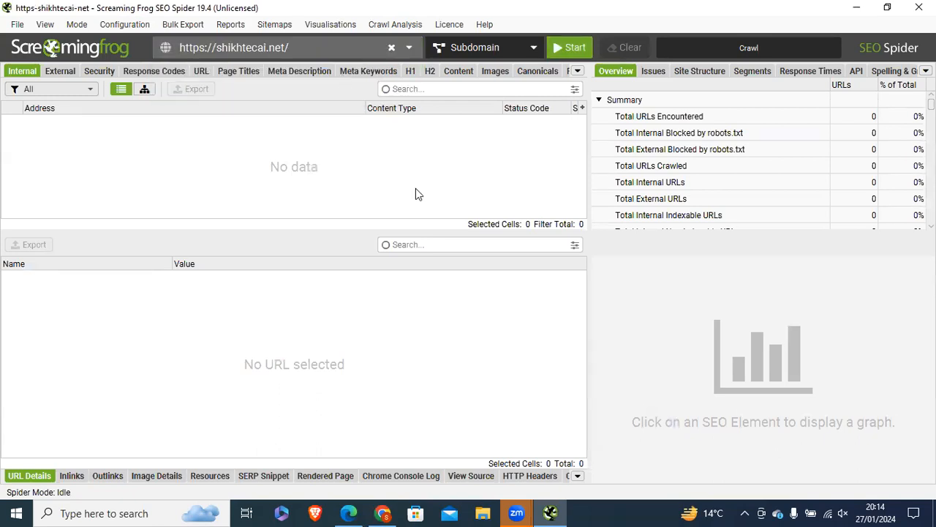
{"action": "key", "text": "Return"}
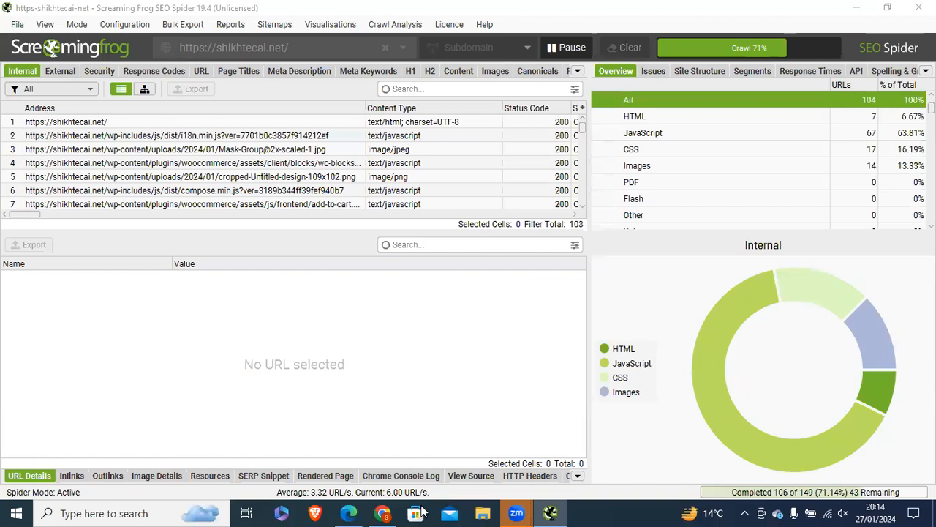
{"action": "left_click", "coordinate": [382, 512]}
{"action": "scroll", "coordinate": [469, 329], "scroll_direction": "up", "scroll_amount": 3}
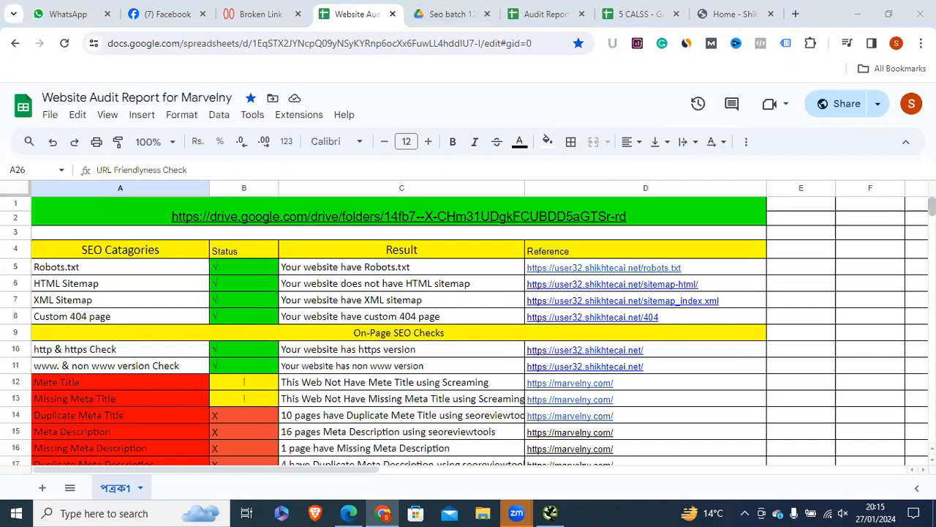
Step: Switch from the Website Audit Report sheet to the Lookkle Broken Link Checker tab
{"action": "left_click_drag", "start_coordinate": [933, 208], "coordinate": [932, 222]}
{"action": "key", "text": "ctrl+shift+Tab"}
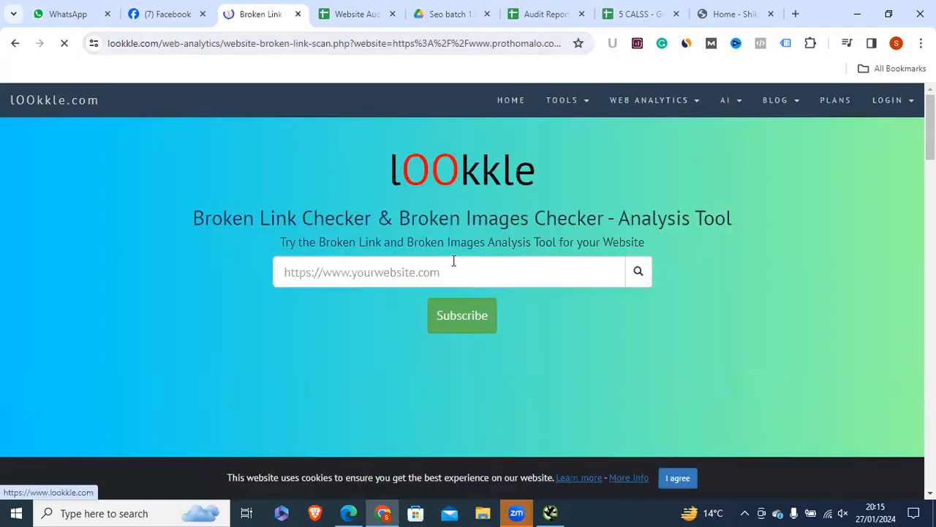
{"action": "left_click", "coordinate": [392, 273]}
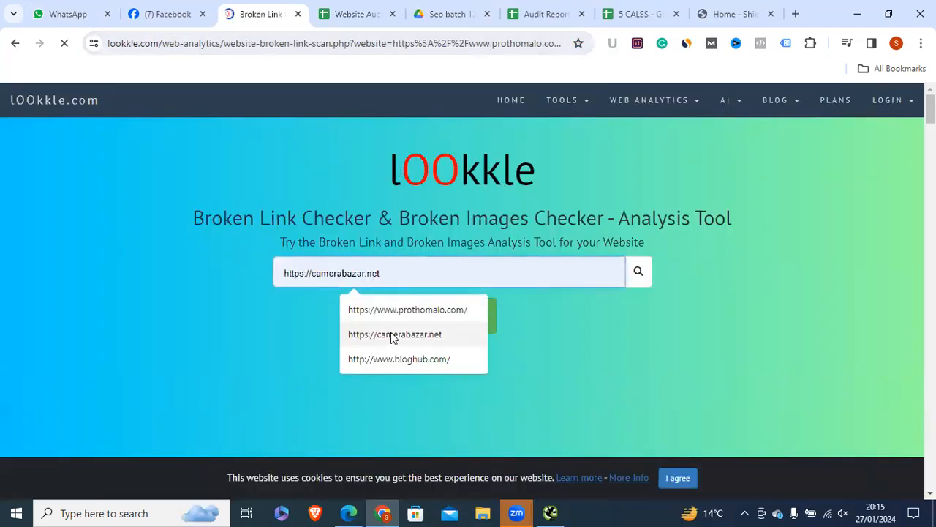
{"action": "left_click", "coordinate": [392, 336]}
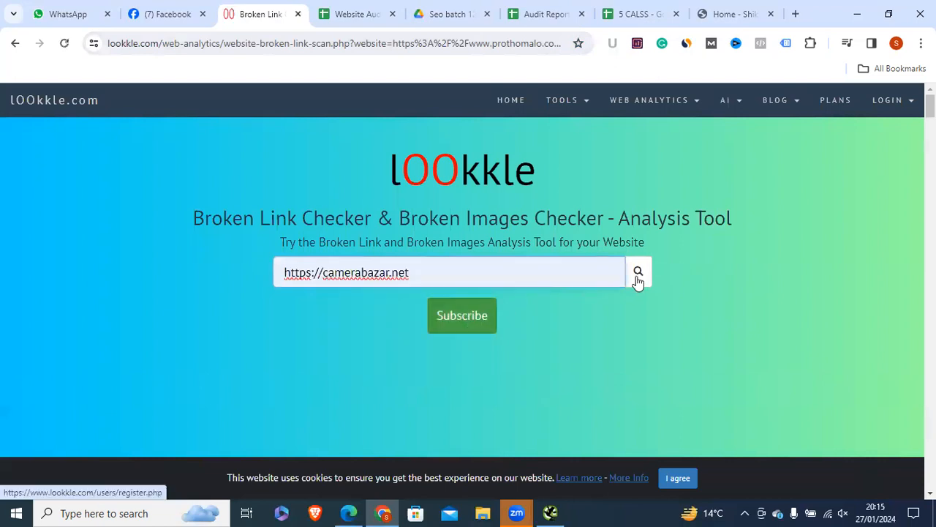
{"action": "left_click", "coordinate": [236, 44]}
{"action": "right_click", "coordinate": [233, 44]}
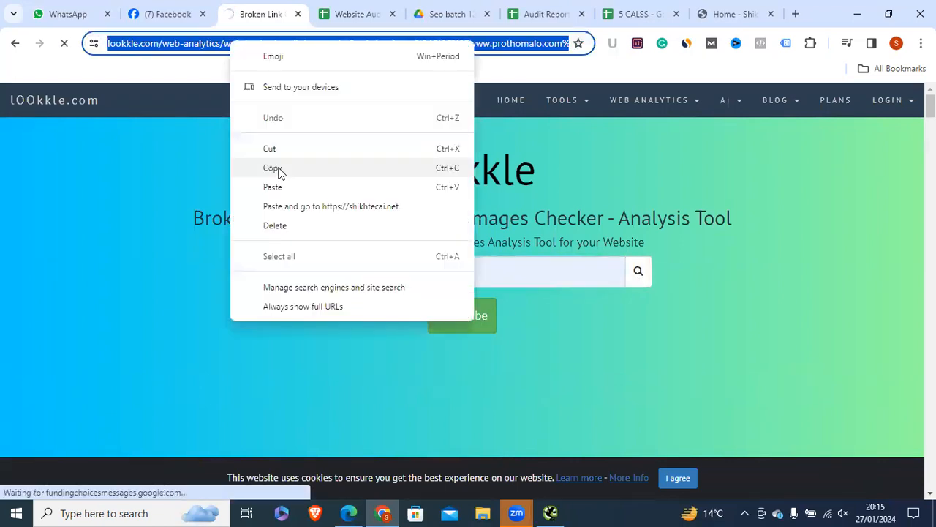
{"action": "left_click", "coordinate": [278, 171]}
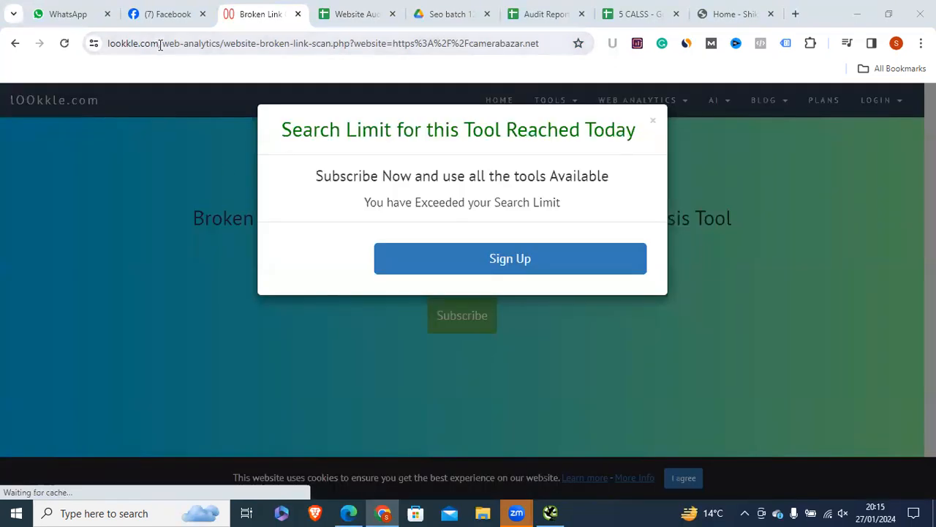
{"action": "right_click", "coordinate": [269, 45]}
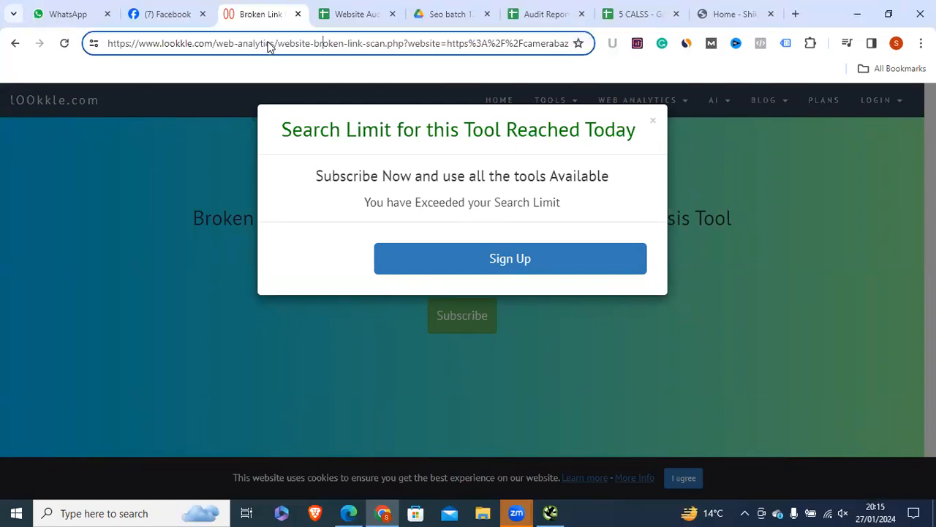
{"action": "triple_click", "coordinate": [191, 42]}
{"action": "right_click", "coordinate": [191, 43]}
{"action": "left_click", "coordinate": [240, 169]}
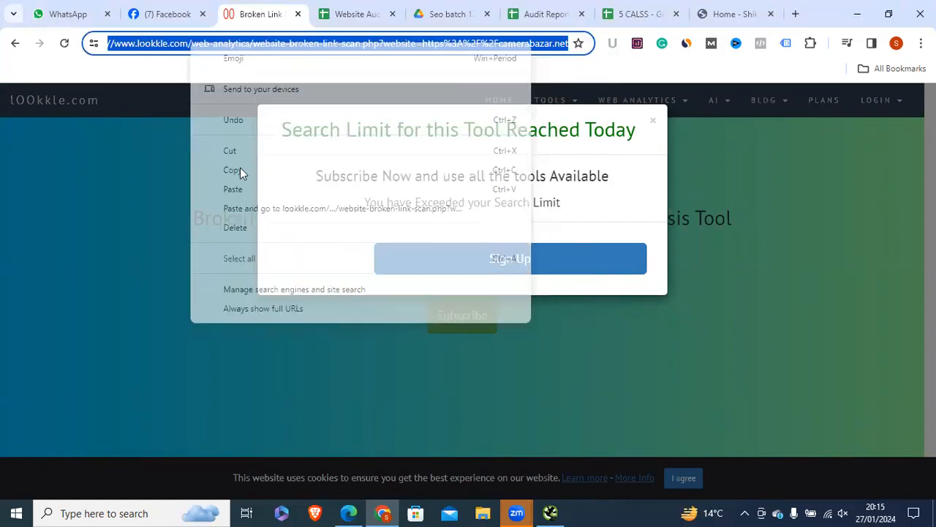
Step: Dismiss Lookkle's daily search-limit notice
{"action": "key", "text": "alt+Tab"}
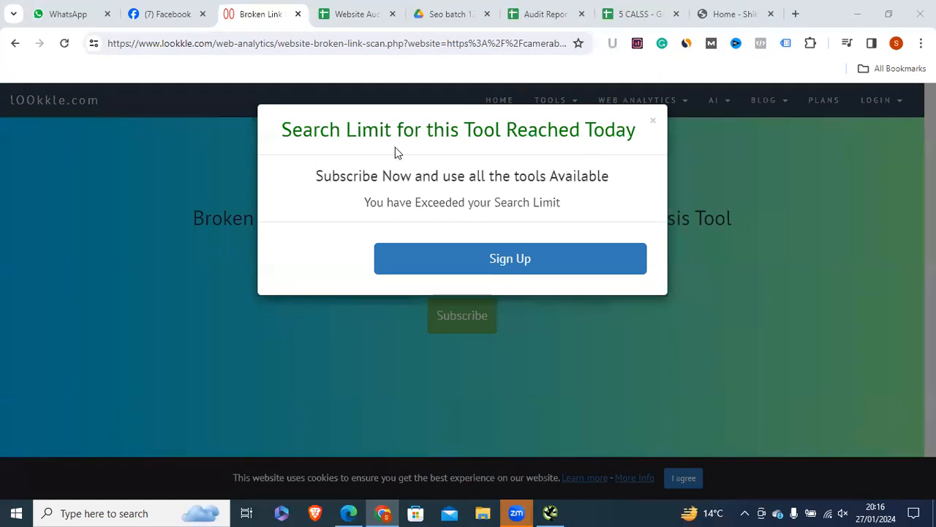
{"action": "left_click_drag", "start_coordinate": [379, 132], "coordinate": [414, 132]}
{"action": "left_click_drag", "start_coordinate": [607, 139], "coordinate": [651, 126]}
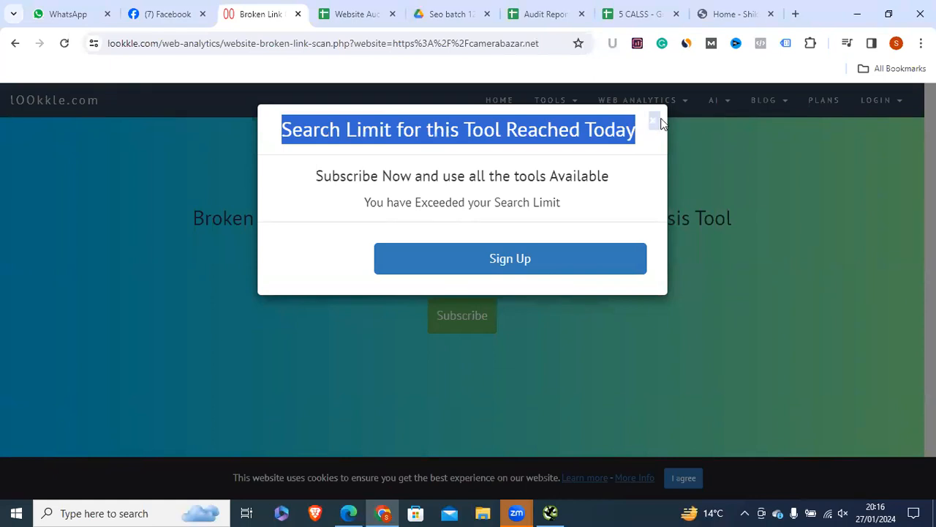
{"action": "left_click", "coordinate": [654, 123]}
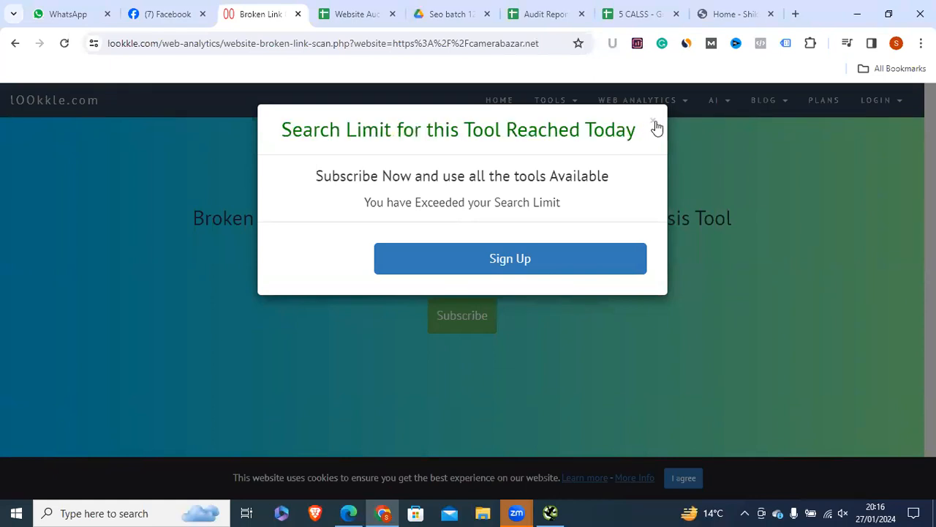
{"action": "left_click", "coordinate": [653, 125]}
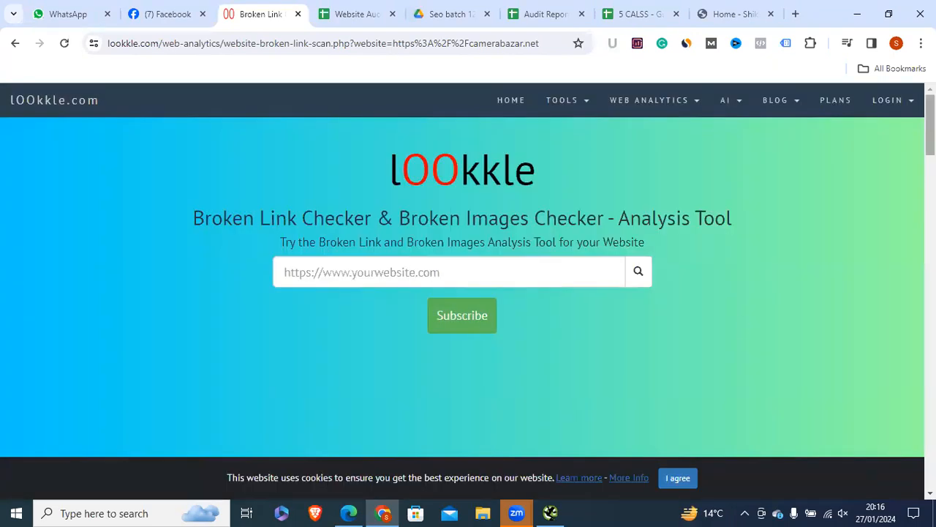
Step: Bookmark the Lookkle Broken Link Checker page and check it in the bookmarks side panel
{"action": "scroll", "coordinate": [469, 271], "scroll_direction": "down", "scroll_amount": 7}
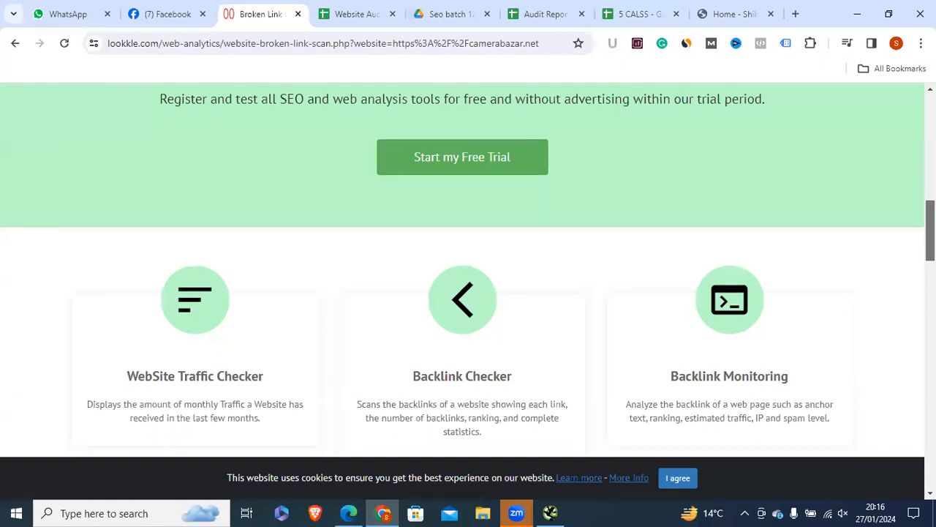
{"action": "scroll", "coordinate": [905, 155], "scroll_direction": "up", "scroll_amount": 10}
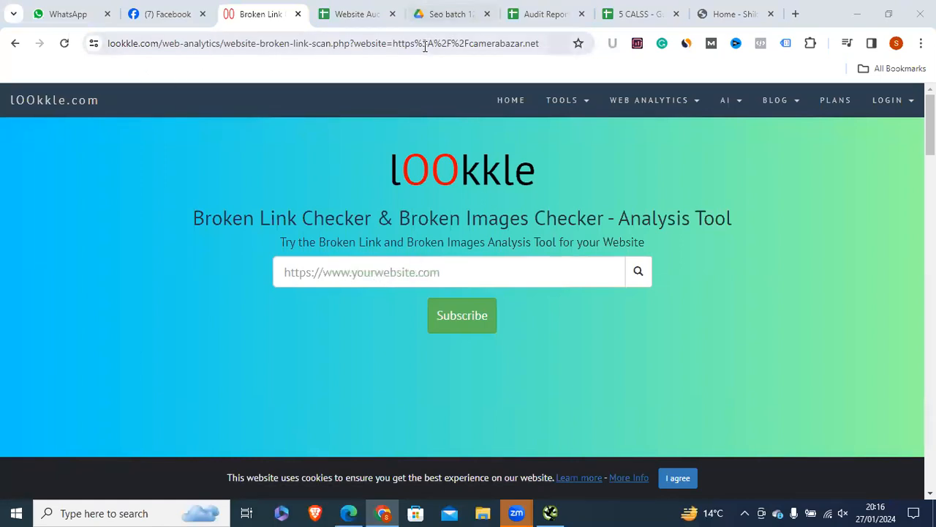
{"action": "left_click", "coordinate": [578, 43]}
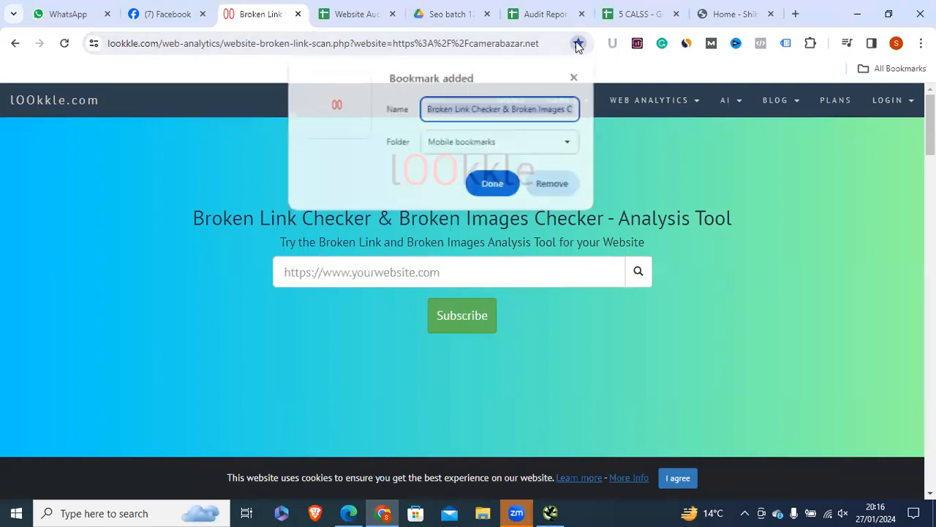
{"action": "left_click", "coordinate": [489, 182]}
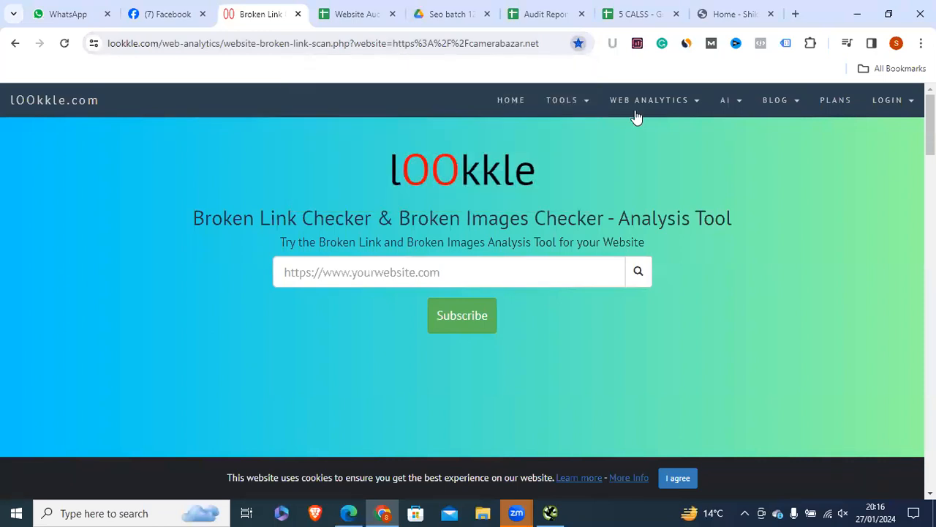
{"action": "left_click", "coordinate": [880, 68]}
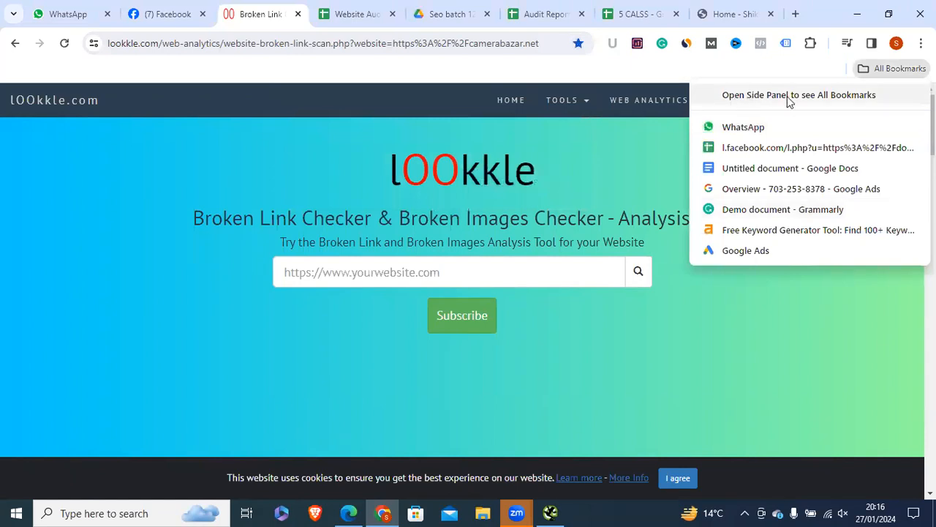
{"action": "key", "text": "Escape"}
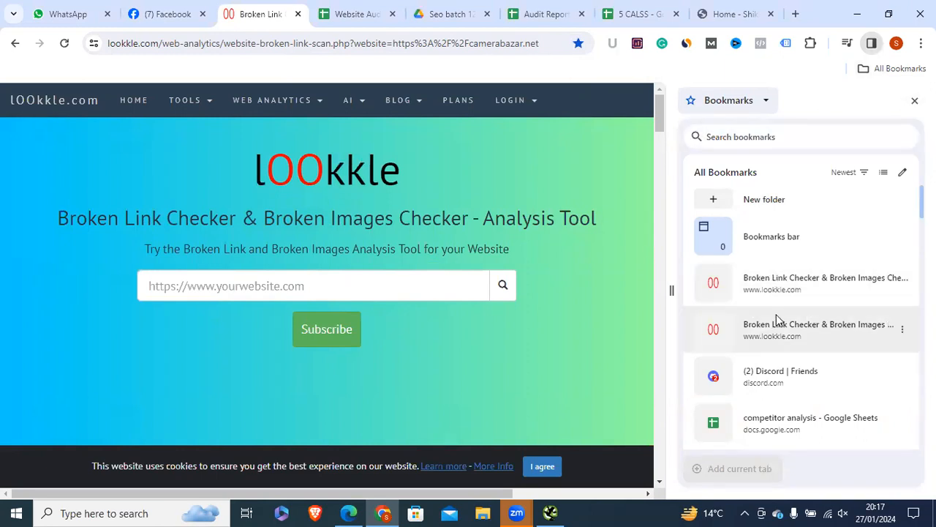
{"action": "left_click", "coordinate": [914, 100]}
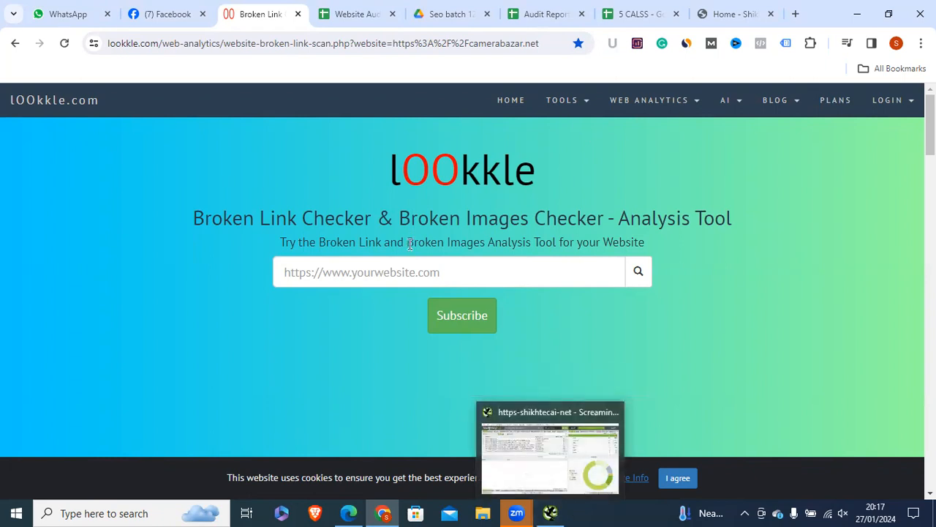
Step: Reset the fill colour of the audit labels in A12:A25 to remove their red highlight
{"action": "left_click", "coordinate": [550, 512]}
{"action": "left_click", "coordinate": [363, 14]}
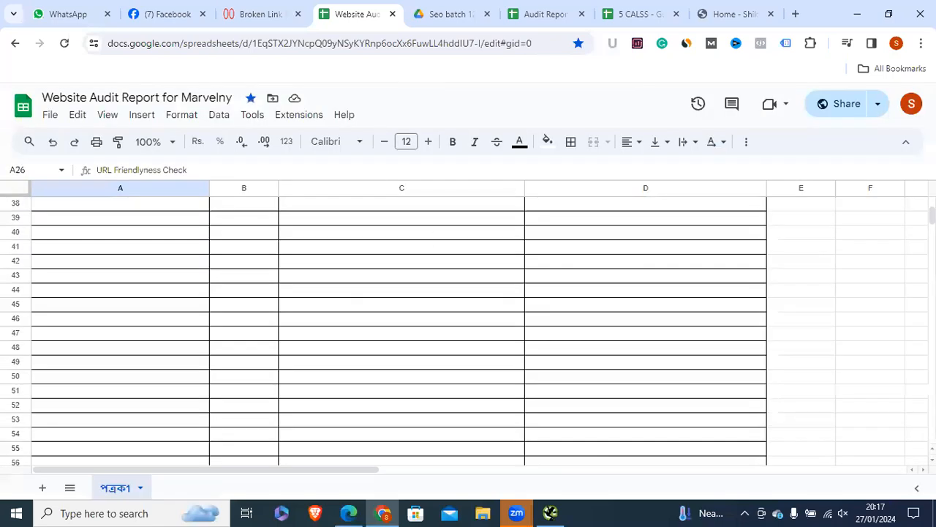
{"action": "scroll", "coordinate": [468, 329], "scroll_direction": "up", "scroll_amount": 6}
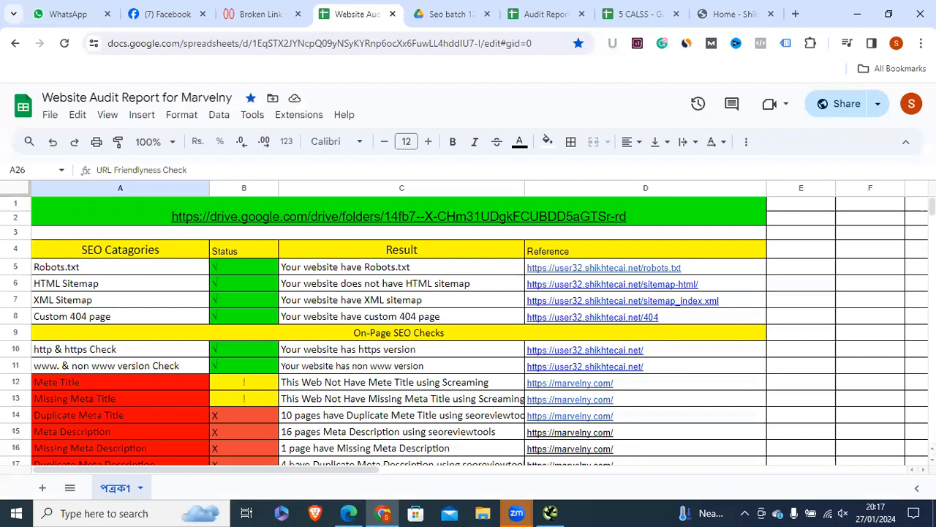
{"action": "scroll", "coordinate": [198, 265], "scroll_direction": "down", "scroll_amount": 1}
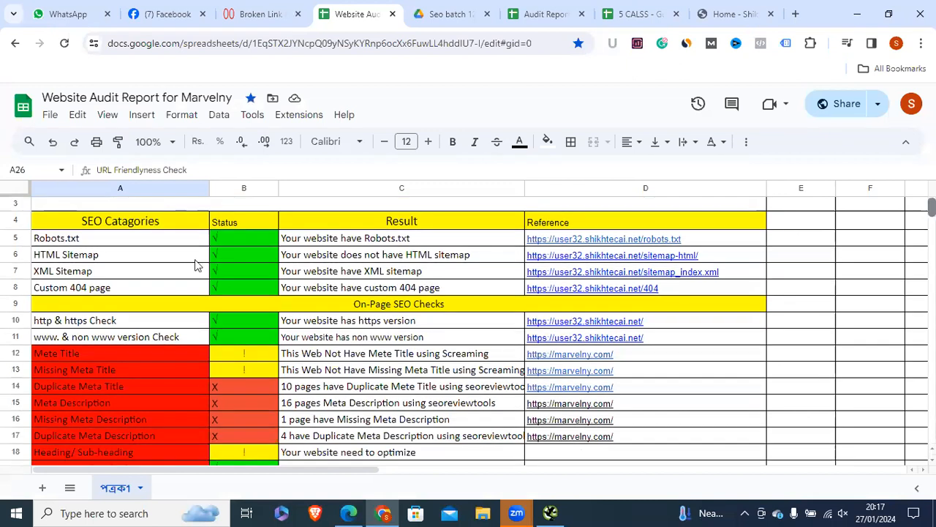
{"action": "scroll", "coordinate": [162, 222], "scroll_direction": "down", "scroll_amount": 3}
{"action": "left_click", "coordinate": [163, 221]}
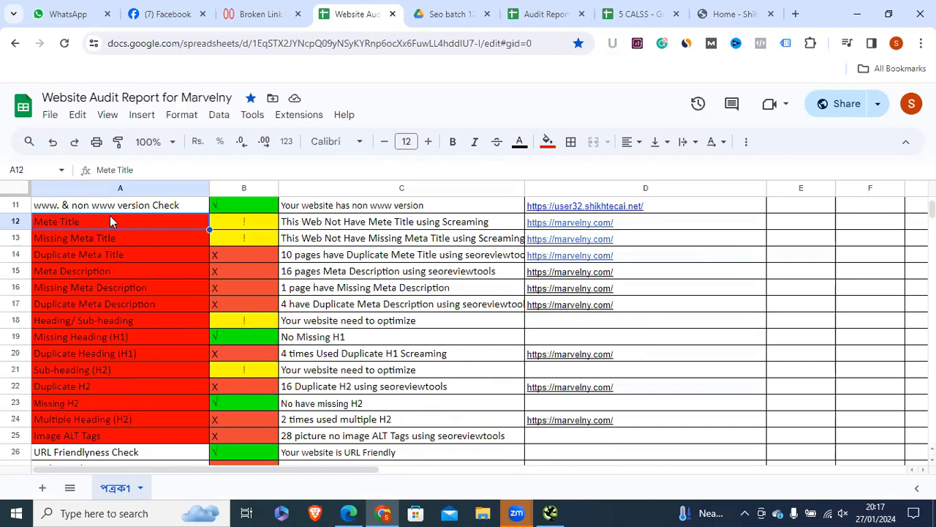
{"action": "key", "text": "Down"}
{"action": "left_click", "coordinate": [122, 220]}
{"action": "left_click_drag", "start_coordinate": [77, 221], "coordinate": [131, 439]}
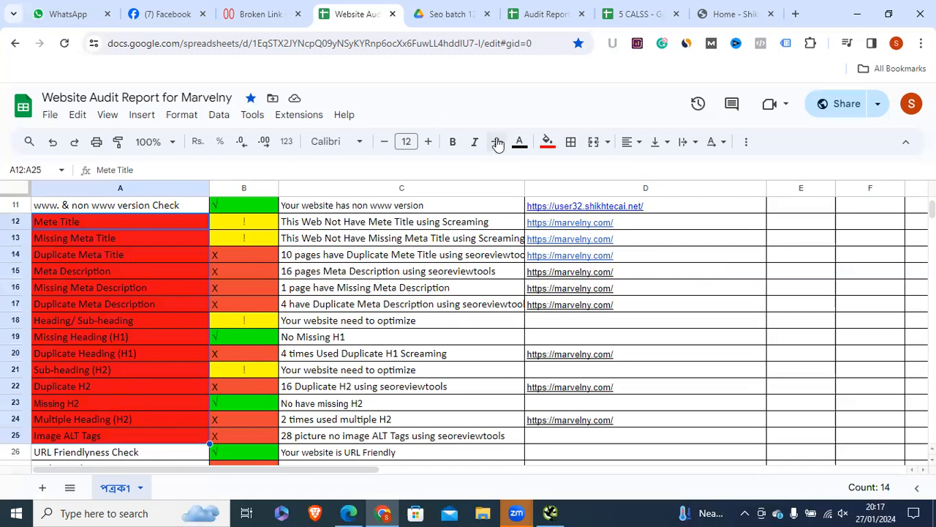
{"action": "left_click", "coordinate": [548, 145]}
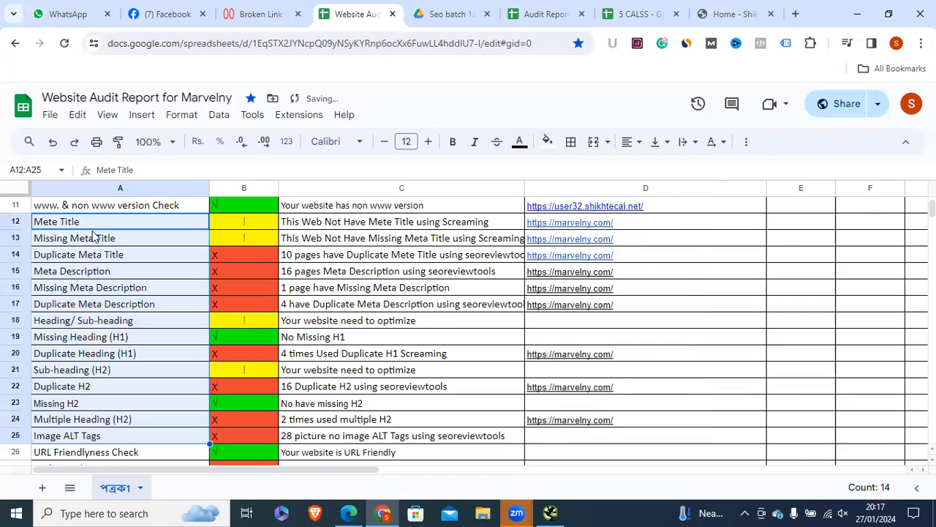
{"action": "left_click", "coordinate": [88, 222]}
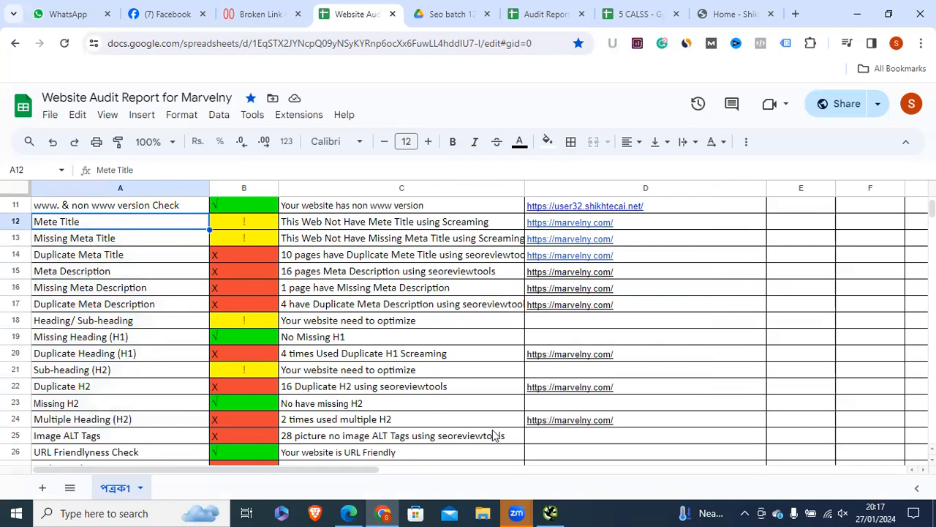
{"action": "left_click", "coordinate": [552, 512]}
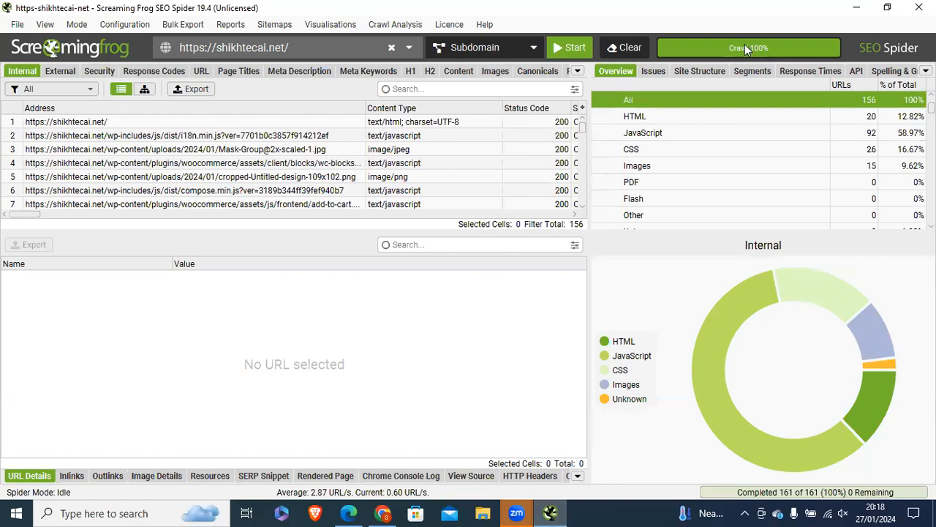
Step: Delete the Mete Title finding text in C12 and its marvelny.com link in D12
{"action": "left_click", "coordinate": [383, 513]}
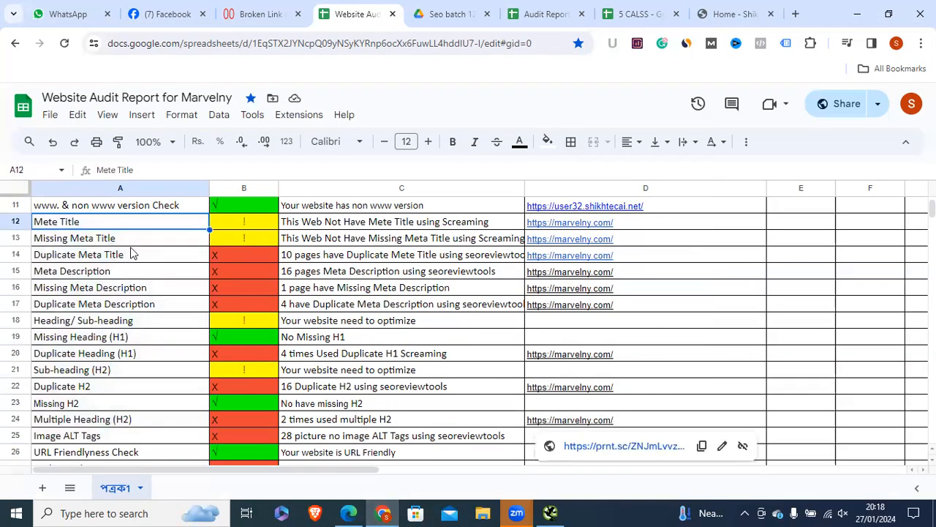
{"action": "left_click", "coordinate": [311, 225]}
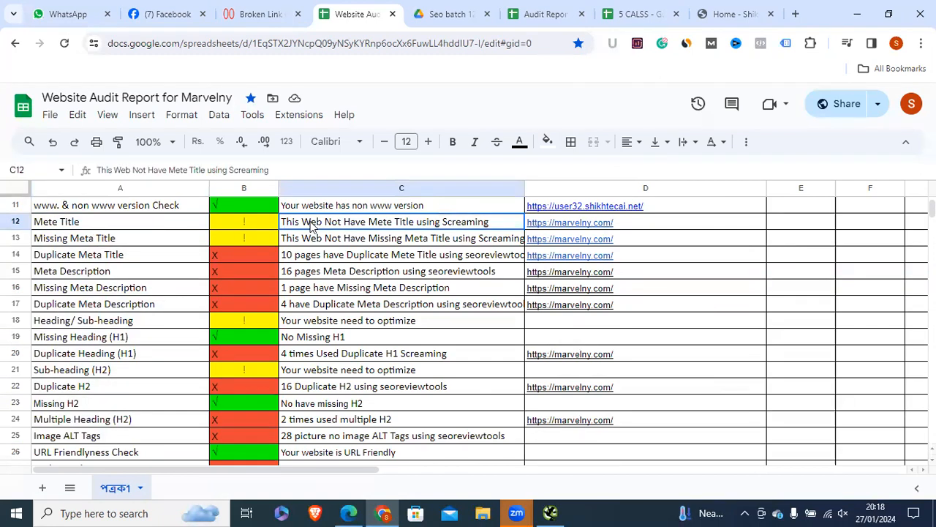
{"action": "left_click", "coordinate": [74, 222]}
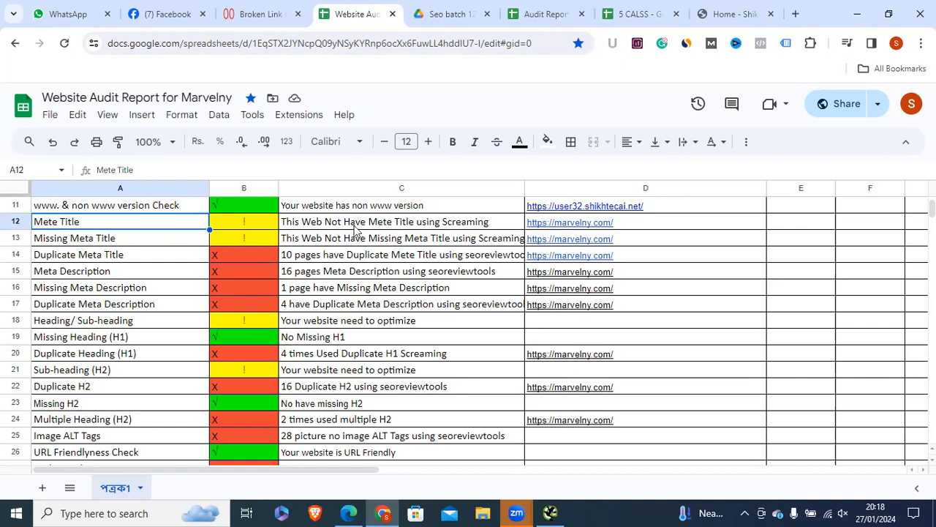
{"action": "left_click", "coordinate": [518, 223]}
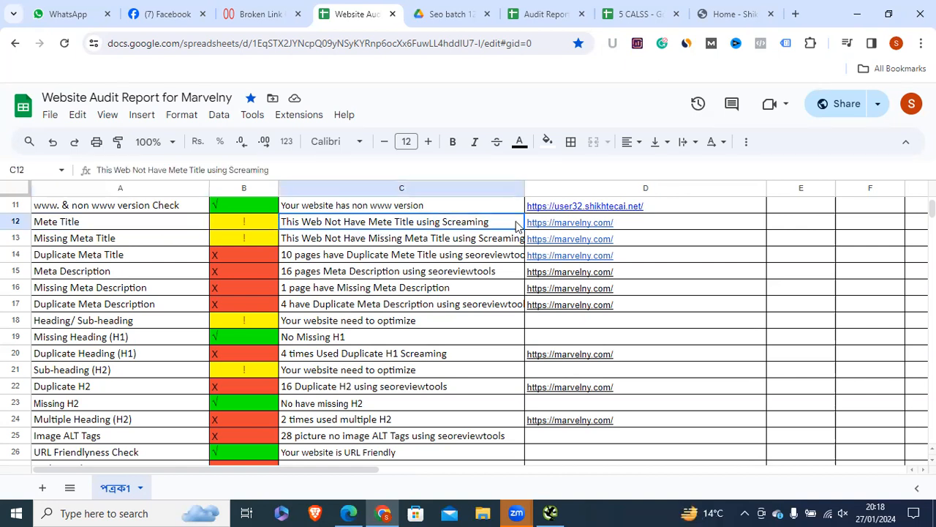
{"action": "left_click", "coordinate": [561, 223], "text": "shift"}
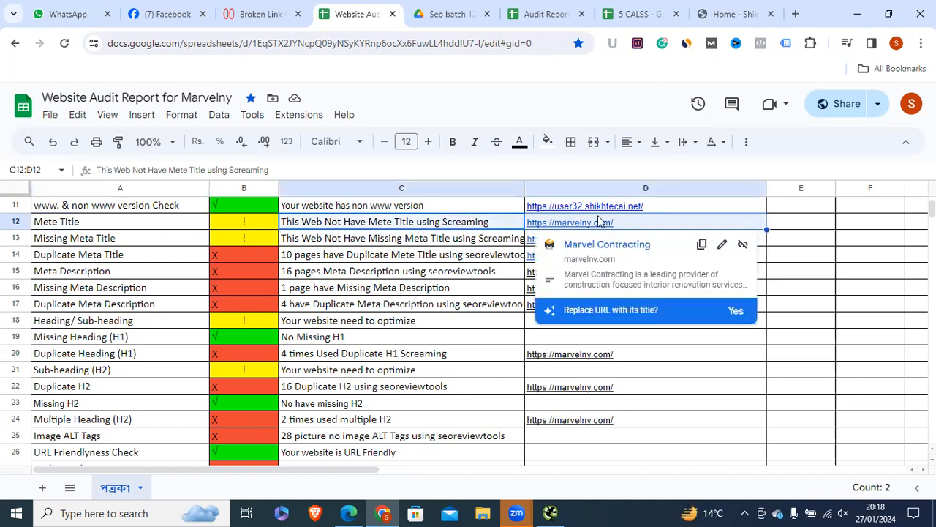
{"action": "key", "text": "Delete"}
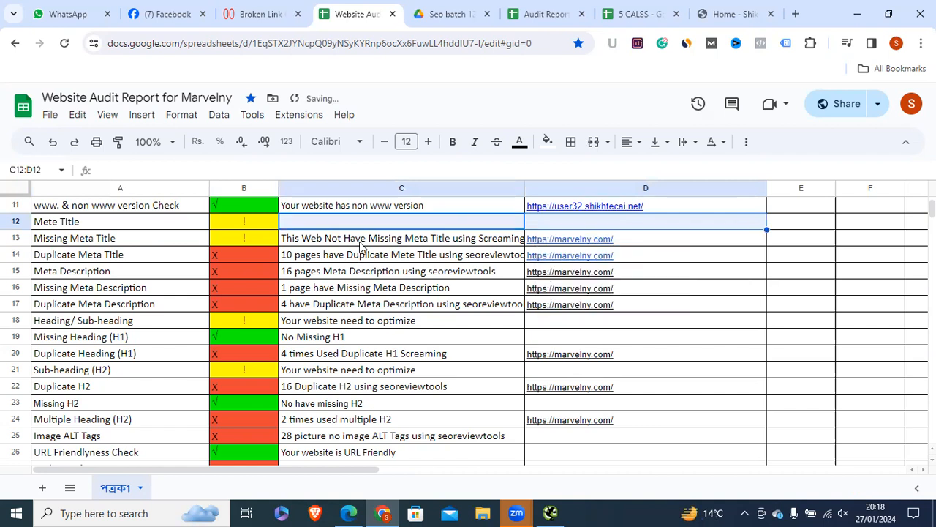
{"action": "left_click", "coordinate": [142, 231]}
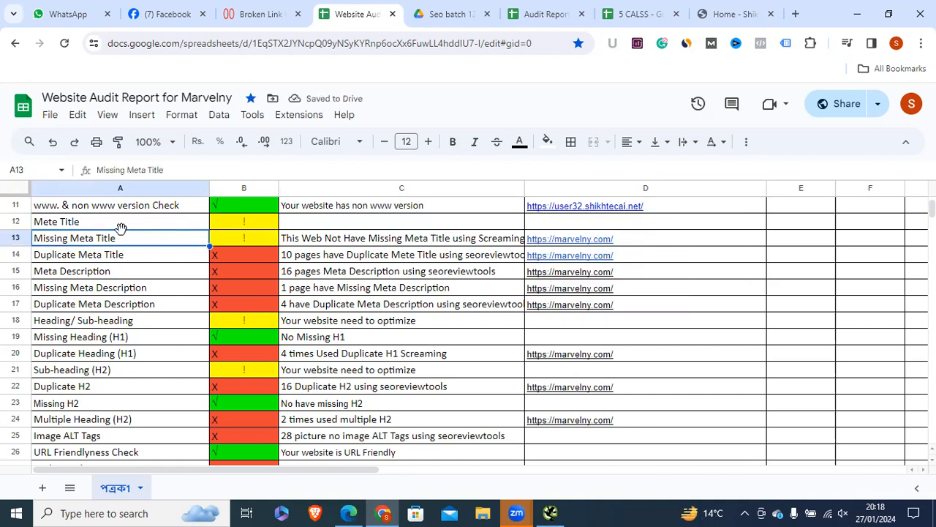
Step: Confirm C12:D12 are now empty, then open a new blank Chrome tab
{"action": "left_click", "coordinate": [496, 227]}
{"action": "left_click_drag", "start_coordinate": [502, 231], "coordinate": [575, 231]}
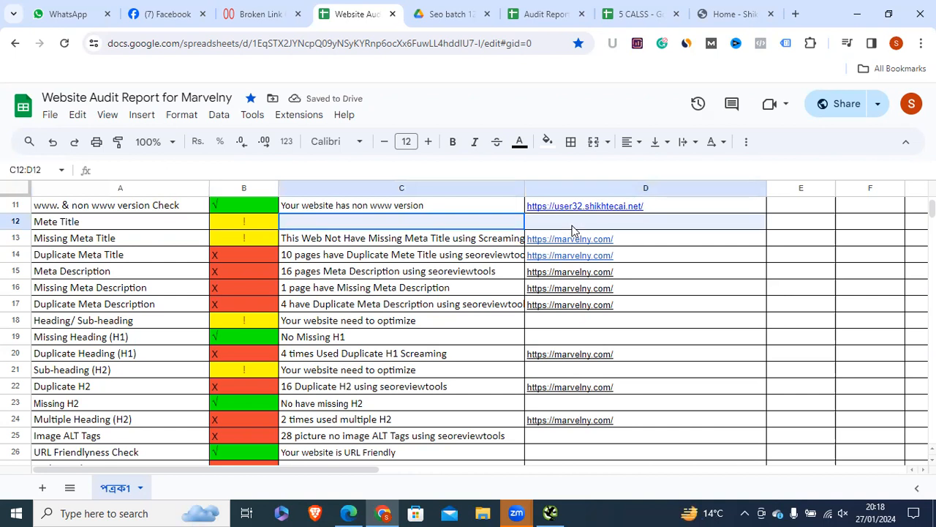
{"action": "left_click", "coordinate": [65, 245]}
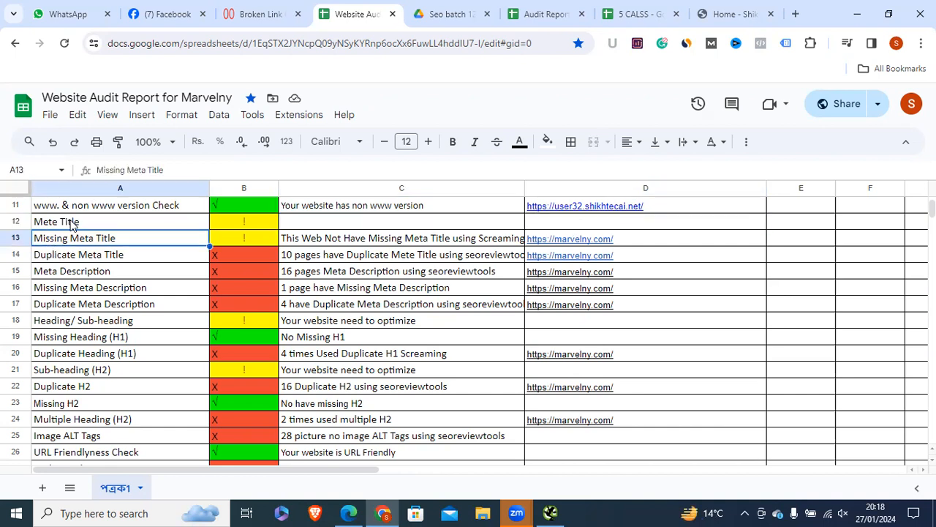
{"action": "left_click", "coordinate": [72, 225]}
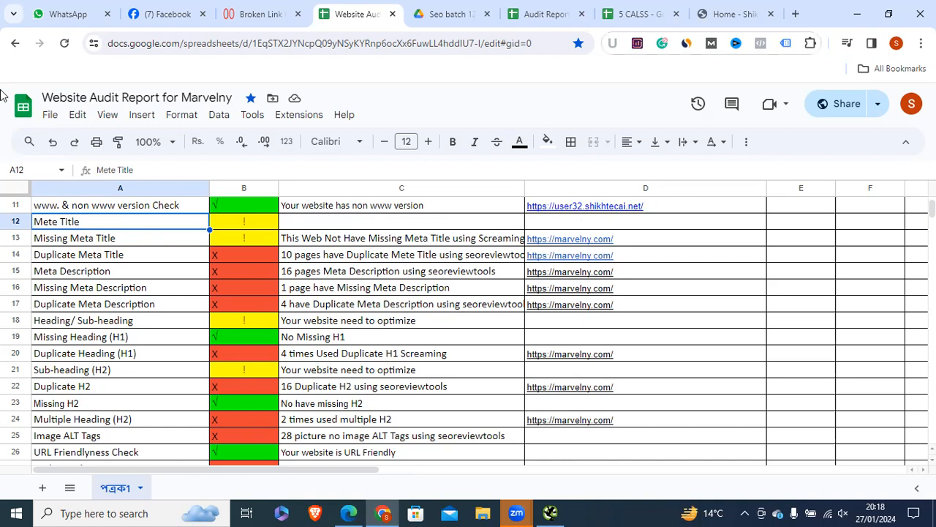
{"action": "key", "text": "ctrl+t"}
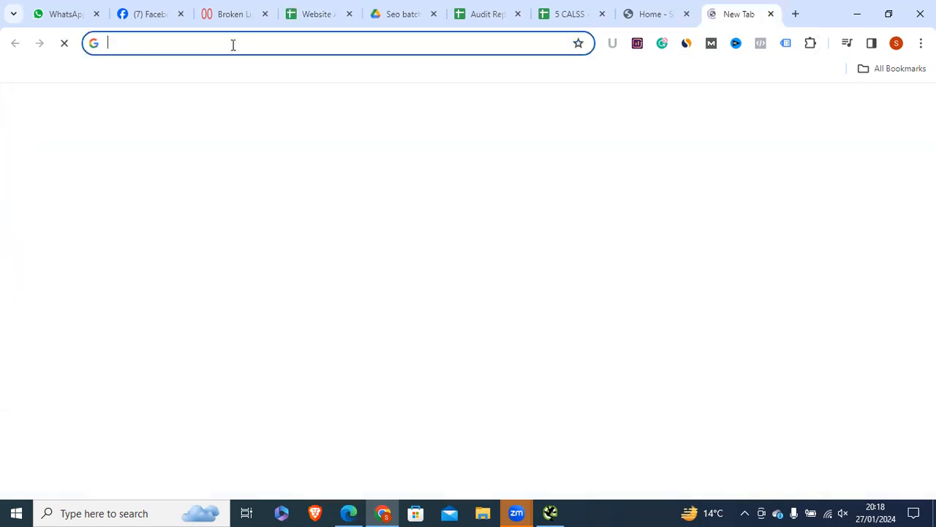
Step: Search Google for 'best cameras for beginners' using the omnibox suggestion
{"action": "left_click", "coordinate": [242, 42]}
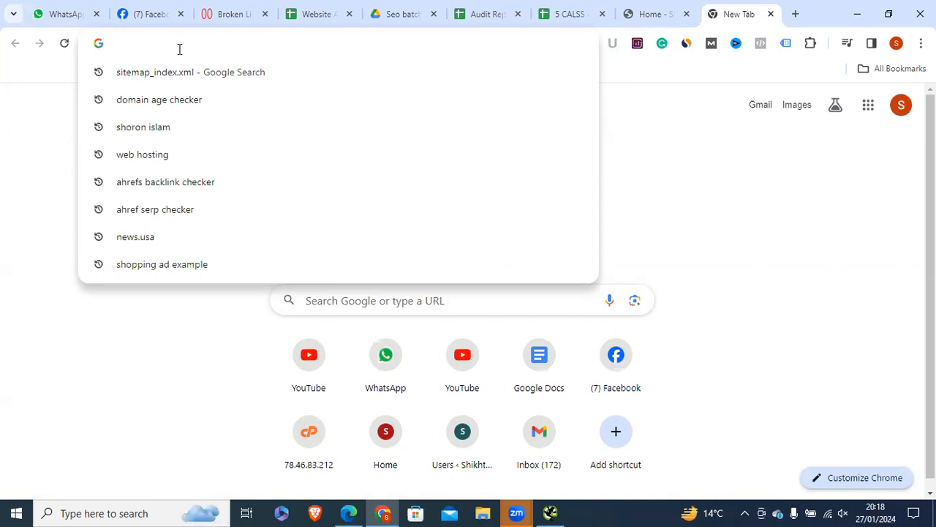
{"action": "type", "text": "ca"}
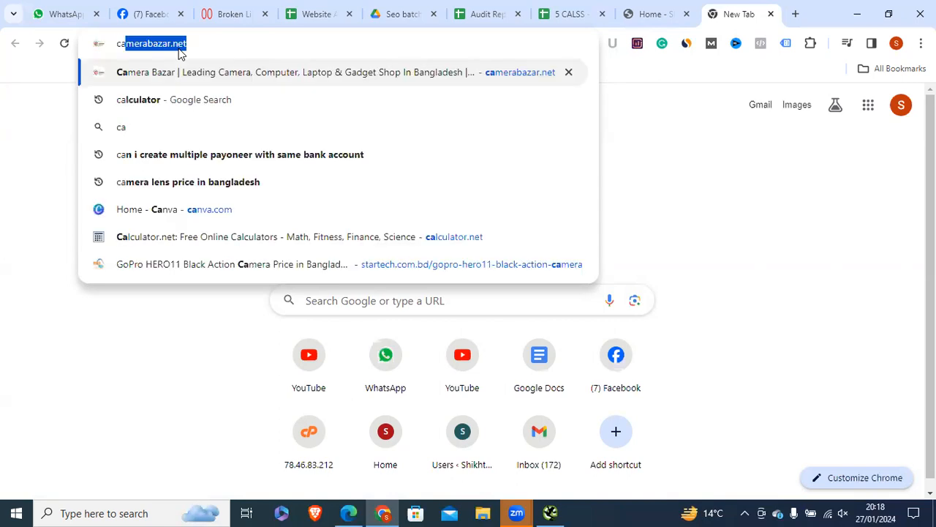
{"action": "type", "text": "m"}
{"action": "key", "text": "Escape"}
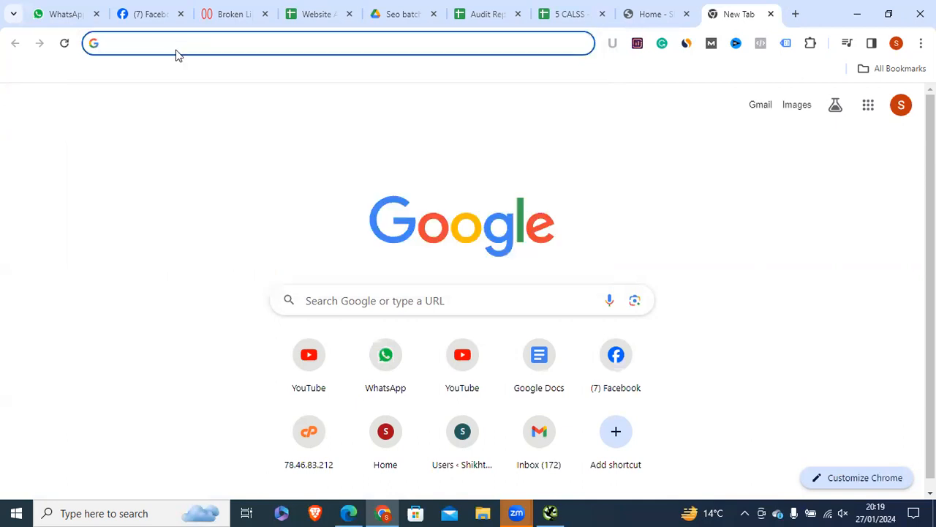
{"action": "type", "text": "best ca"}
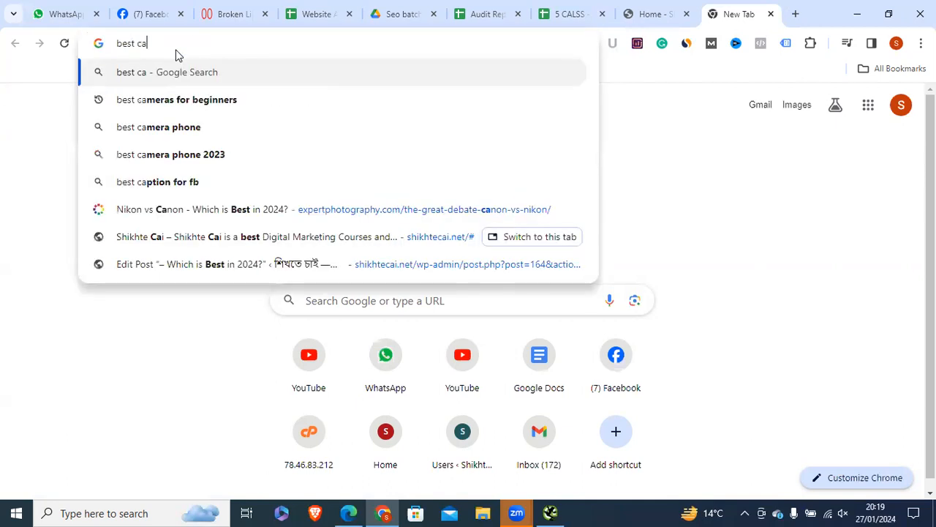
{"action": "left_click", "coordinate": [198, 100]}
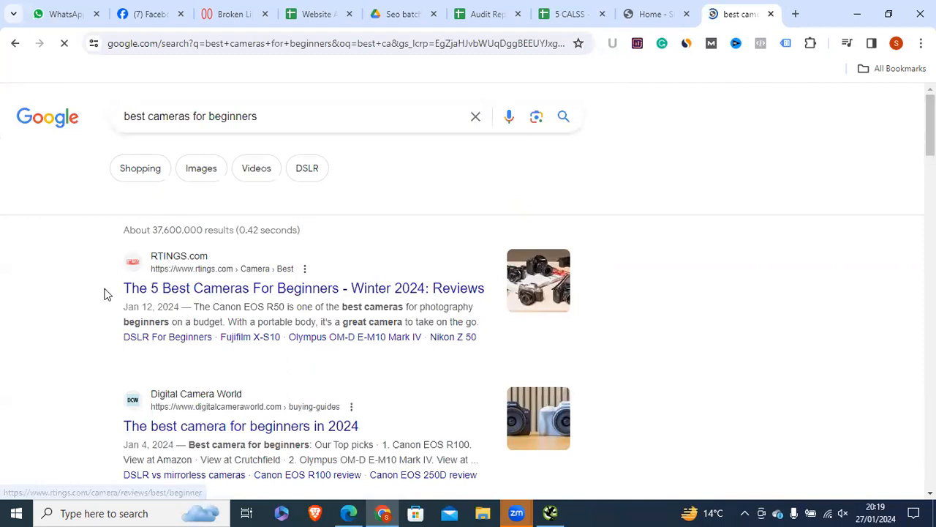
Step: Open the RTINGS.com 'The 5 Best Cameras For Beginners' result in its own tab and view it
{"action": "left_click_drag", "start_coordinate": [117, 292], "coordinate": [168, 307]}
{"action": "left_click", "coordinate": [166, 307]}
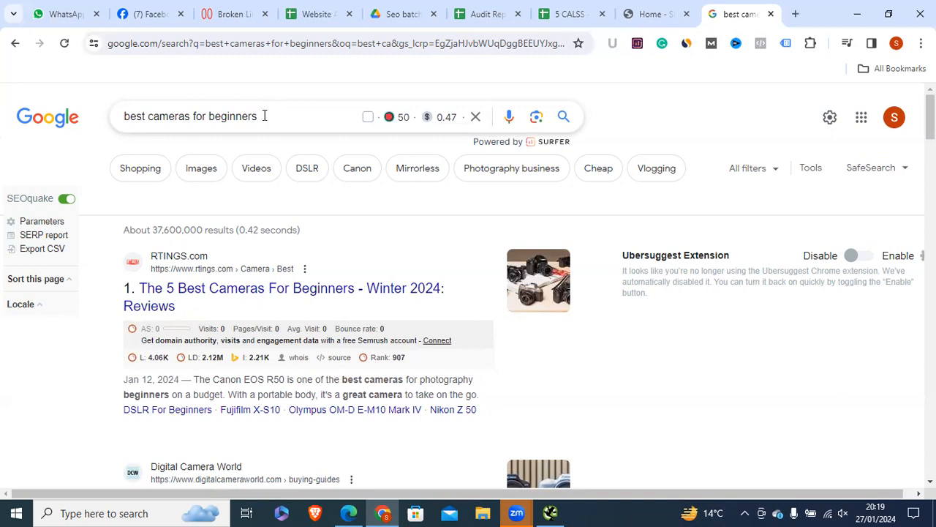
{"action": "left_click_drag", "start_coordinate": [102, 279], "coordinate": [183, 307]}
{"action": "left_click", "coordinate": [101, 288]}
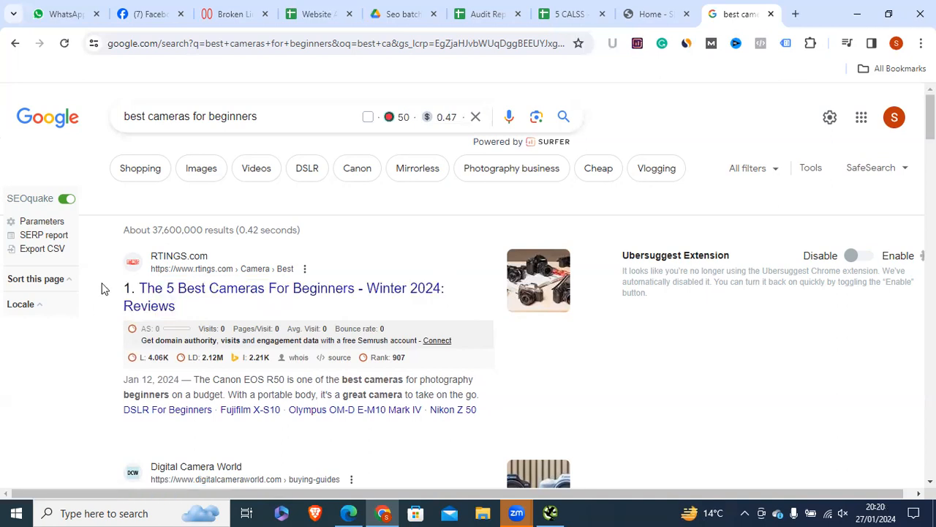
{"action": "left_click_drag", "start_coordinate": [120, 285], "coordinate": [190, 304]}
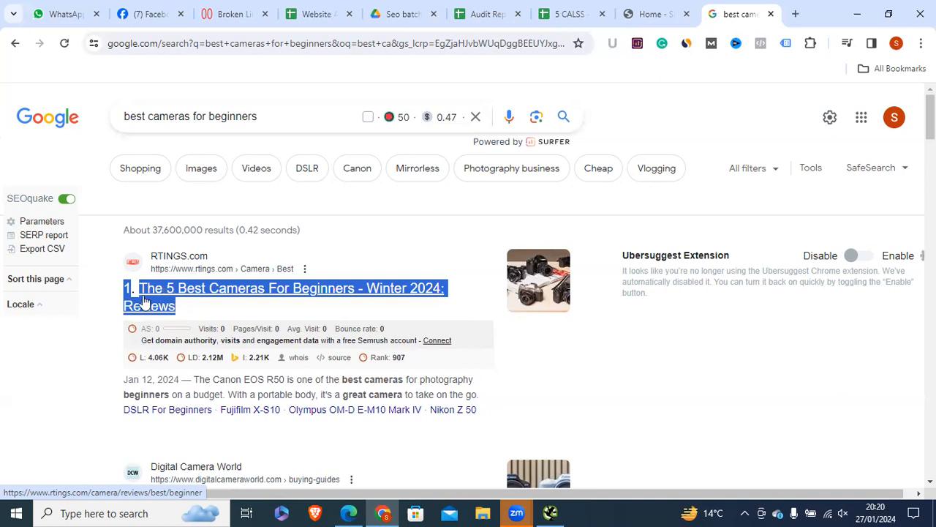
{"action": "right_click", "coordinate": [193, 269]}
{"action": "left_click", "coordinate": [240, 64]}
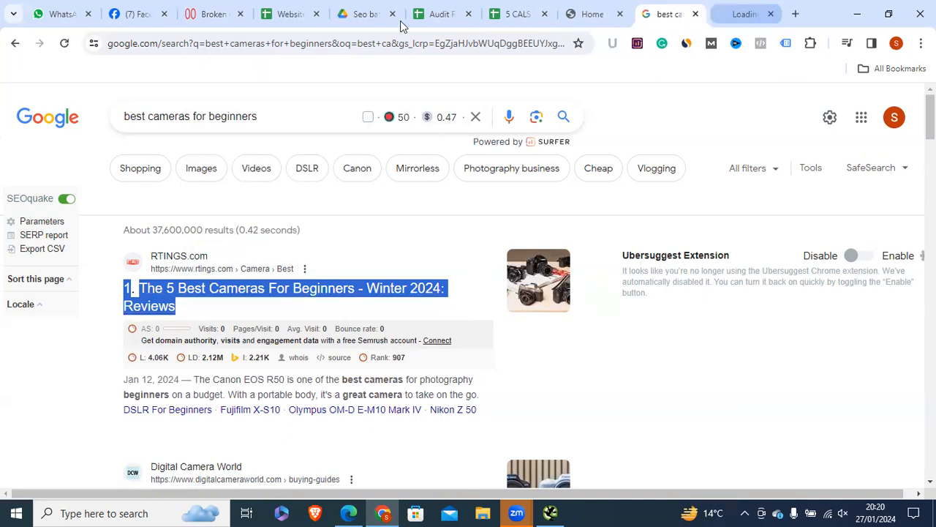
{"action": "left_click_drag", "start_coordinate": [344, 41], "coordinate": [81, 28]}
Step: Highlight the RTINGS beginner camera review's URL, then return to the shikhtecai.net home page tab
{"action": "left_click", "coordinate": [403, 37]}
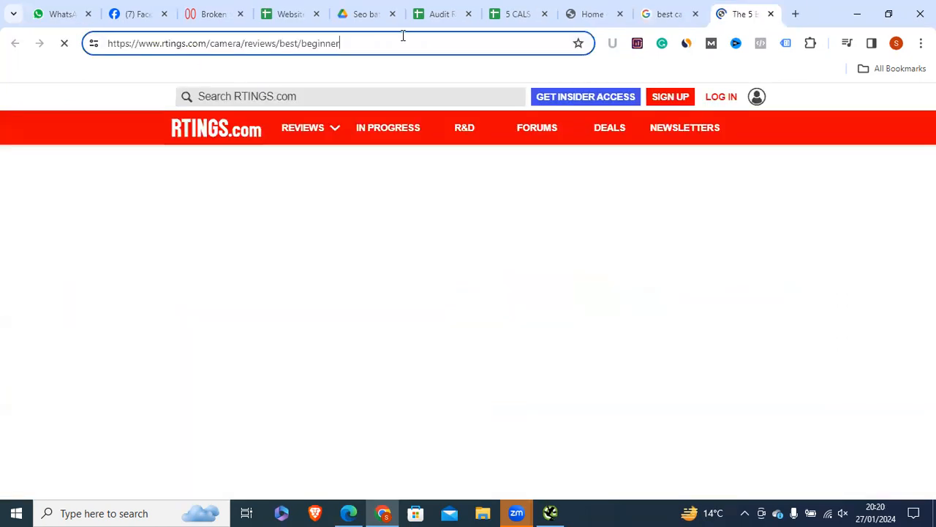
{"action": "left_click_drag", "start_coordinate": [403, 36], "coordinate": [106, 40]}
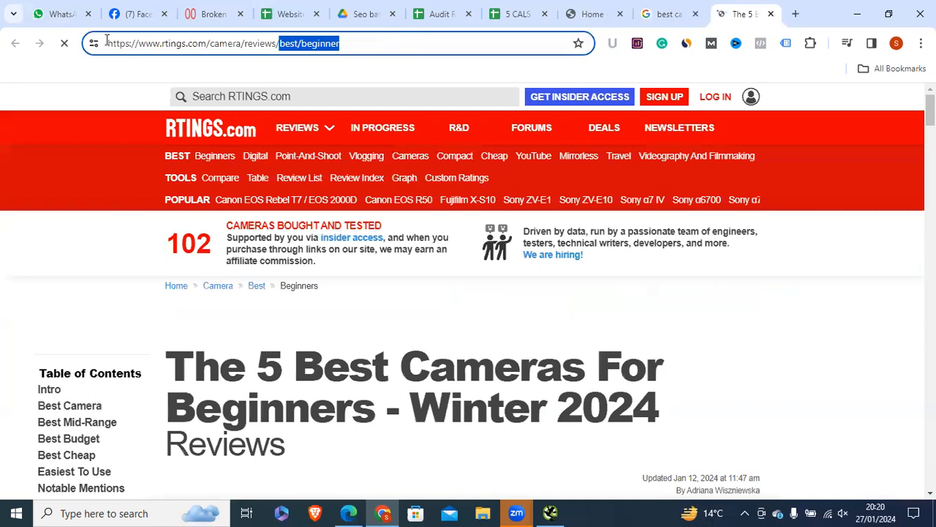
{"action": "left_click", "coordinate": [378, 39]}
{"action": "left_click", "coordinate": [154, 49]}
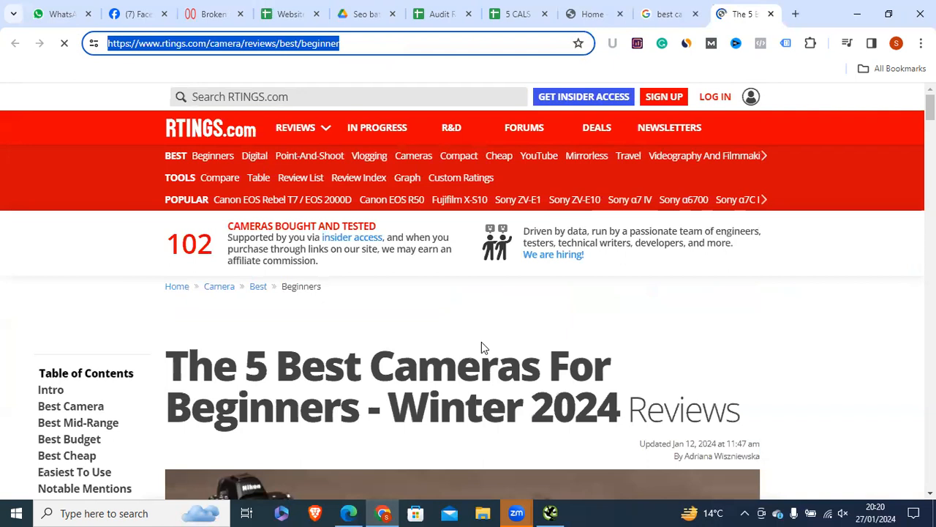
{"action": "left_click", "coordinate": [343, 38]}
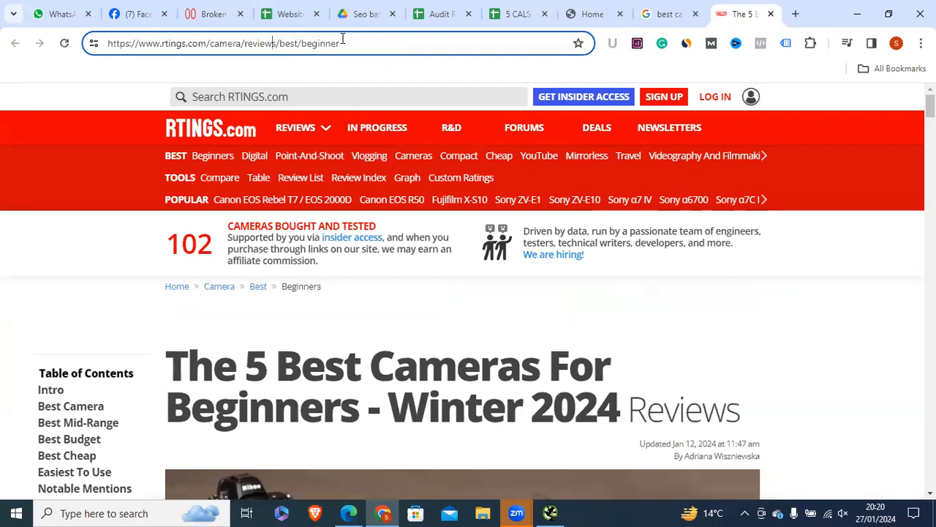
{"action": "left_click_drag", "start_coordinate": [342, 38], "coordinate": [103, 34]}
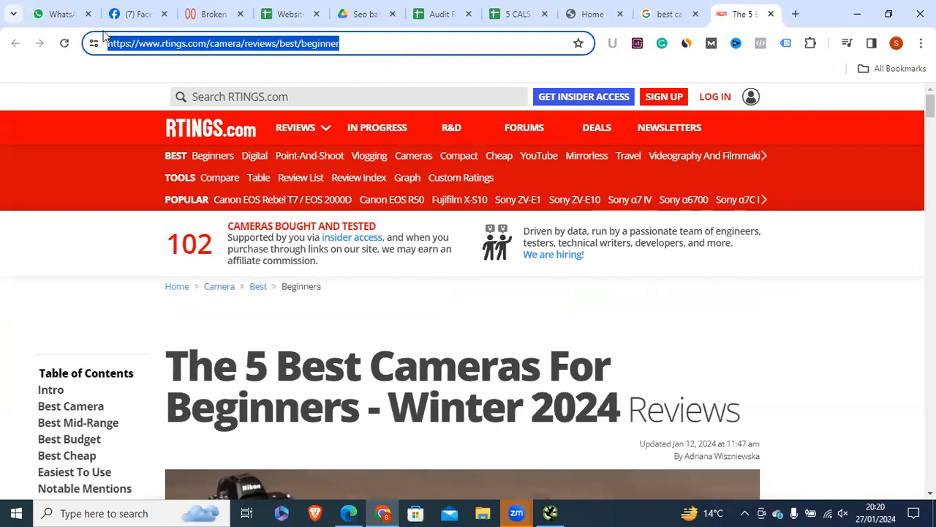
{"action": "left_click", "coordinate": [663, 14]}
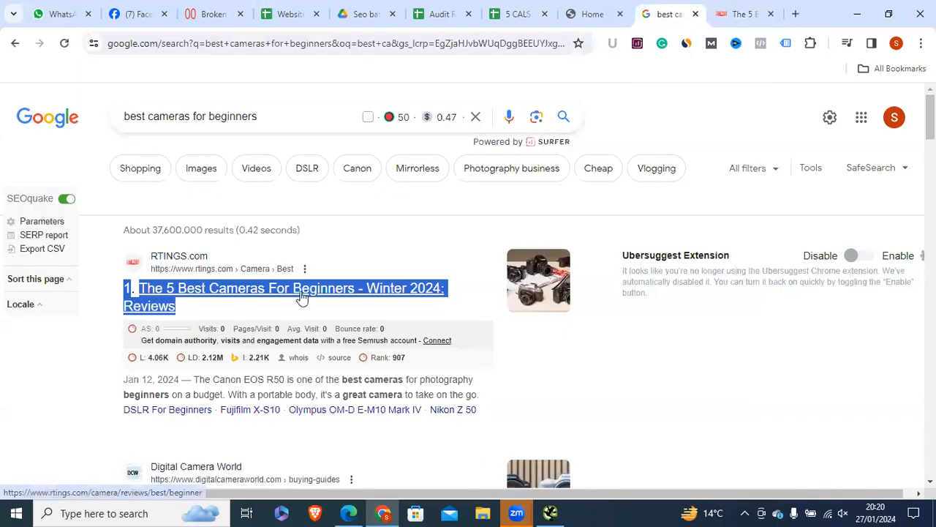
{"action": "left_click", "coordinate": [592, 13]}
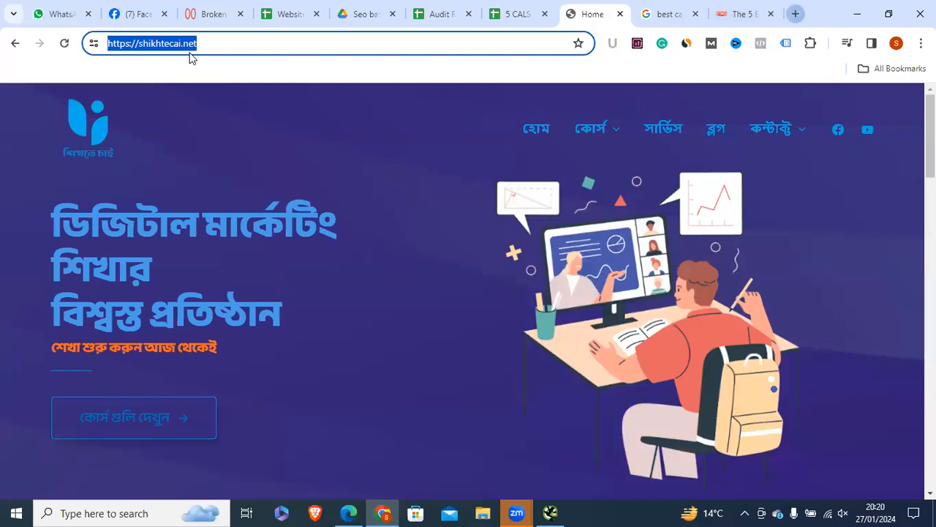
Step: In a new tab, open cPanel Domains from the 'cpa' suggestion and log in with saved credentials
{"action": "key", "text": "ctrl+t"}
{"action": "type", "text": "cp"}
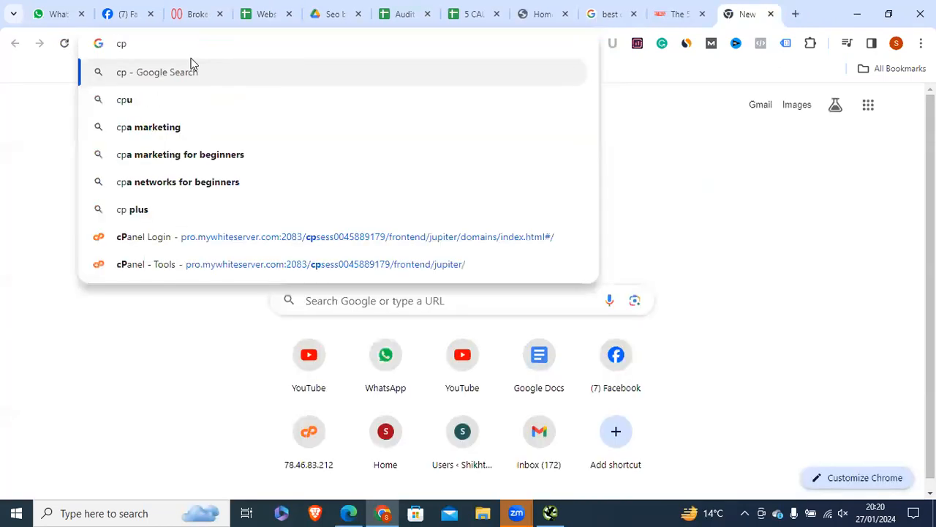
{"action": "type", "text": "a"}
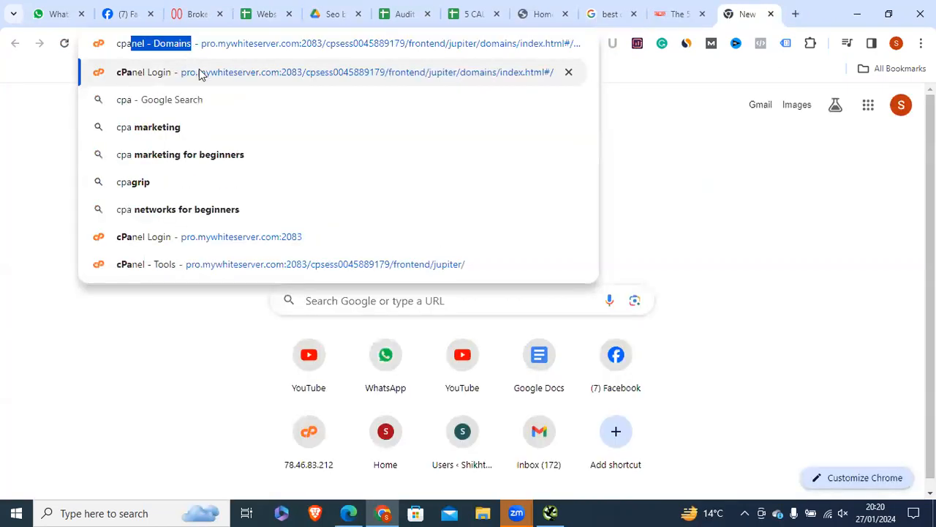
{"action": "left_click", "coordinate": [200, 72]}
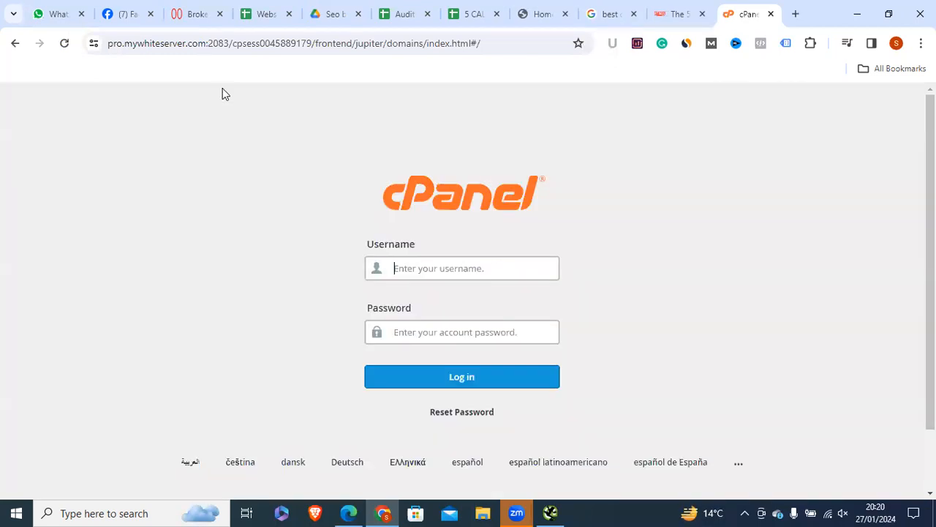
{"action": "left_click", "coordinate": [467, 388]}
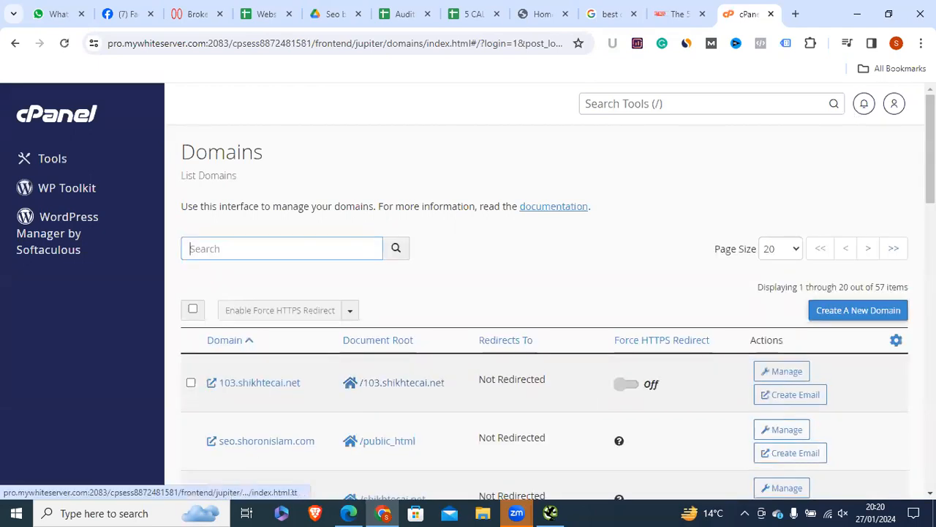
Step: Open WordPress Manager by Softaculous from the cPanel page
{"action": "scroll", "coordinate": [325, 212], "scroll_direction": "down", "scroll_amount": 1}
{"action": "scroll", "coordinate": [215, 234], "scroll_direction": "down", "scroll_amount": 1}
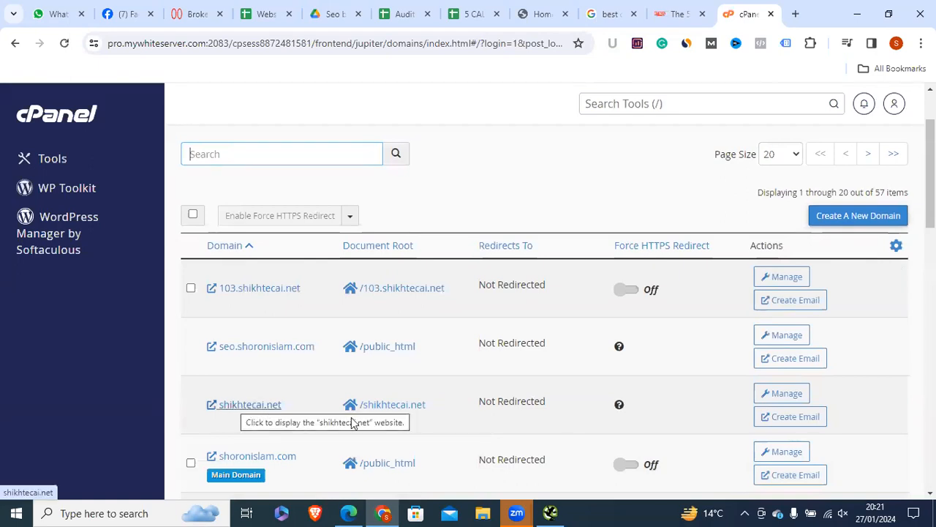
{"action": "left_click", "coordinate": [63, 232]}
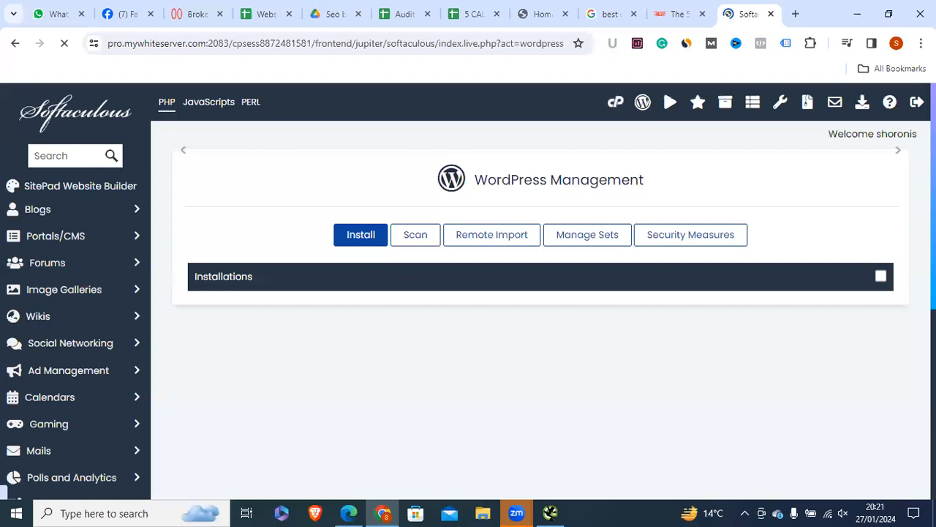
Step: Start an admin login for the user54.shikhtecai.net WordPress installation
{"action": "scroll", "coordinate": [541, 293], "scroll_direction": "down", "scroll_amount": 5}
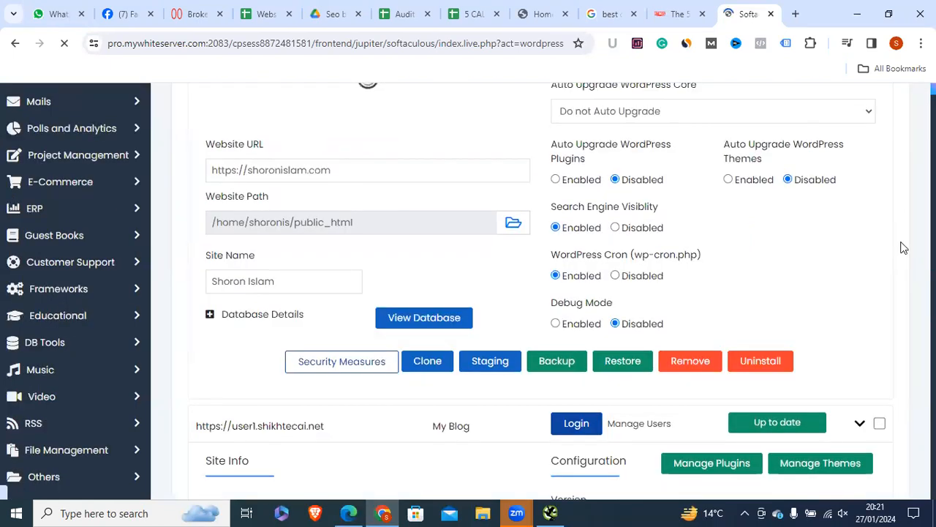
{"action": "scroll", "coordinate": [902, 247], "scroll_direction": "down", "scroll_amount": 10}
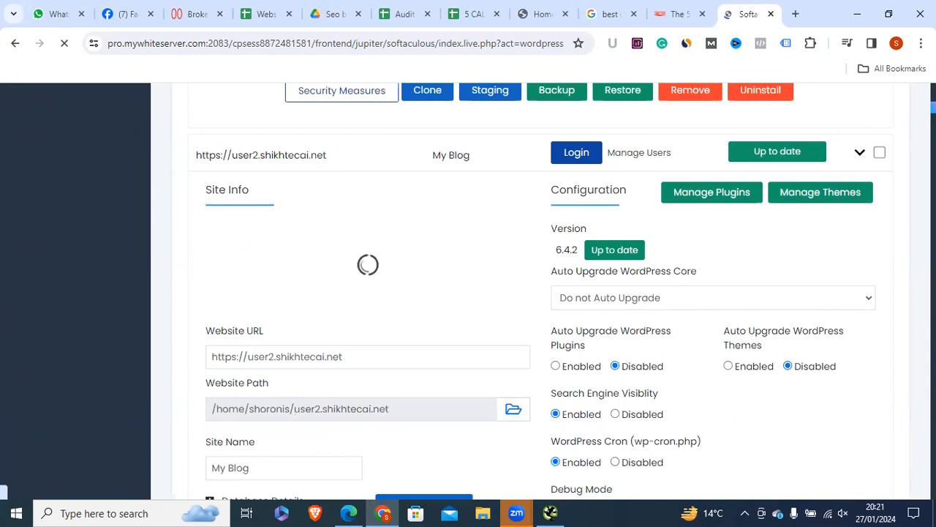
{"action": "scroll", "coordinate": [909, 167], "scroll_direction": "up", "scroll_amount": 3}
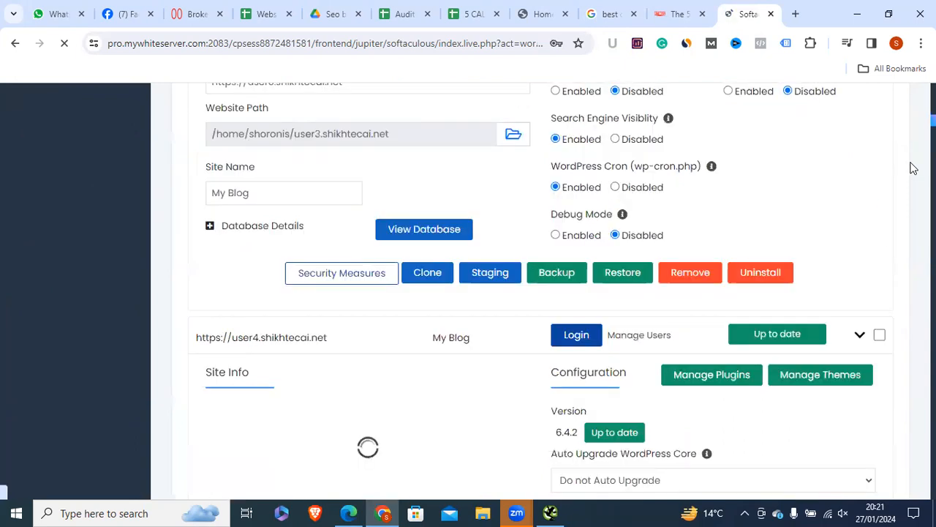
{"action": "scroll", "coordinate": [905, 164], "scroll_direction": "down", "scroll_amount": 15}
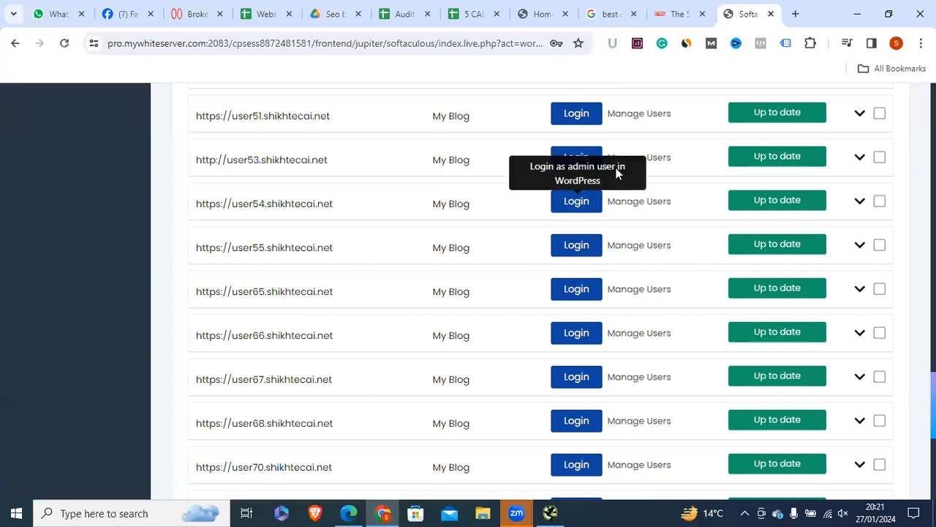
{"action": "left_click", "coordinate": [564, 219]}
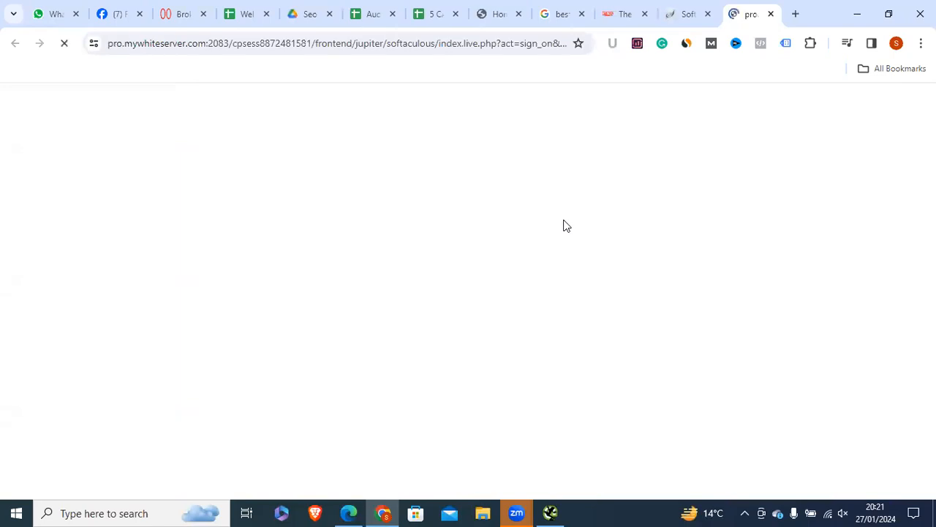
Step: Cycle through the RTINGS and Google results tabs to the loaded user54 'My Blog' dashboard
{"action": "left_click", "coordinate": [613, 14]}
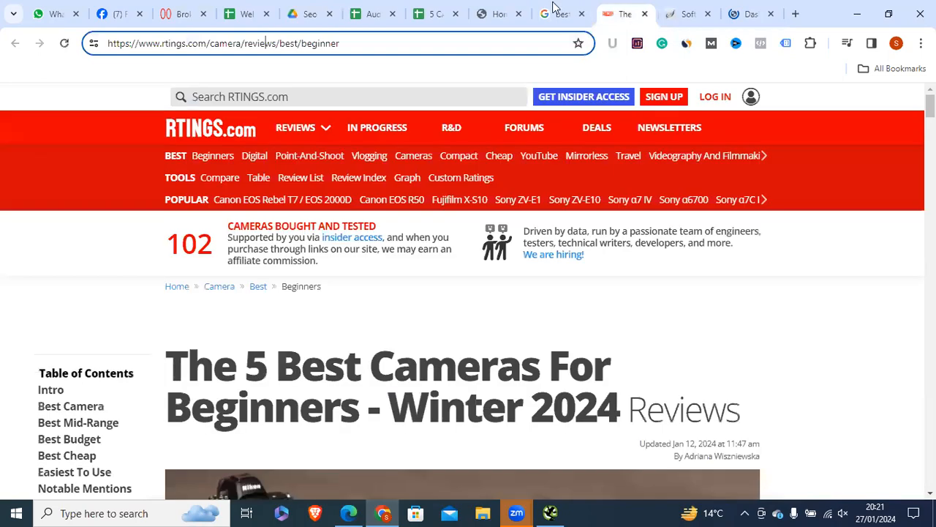
{"action": "left_click", "coordinate": [561, 14]}
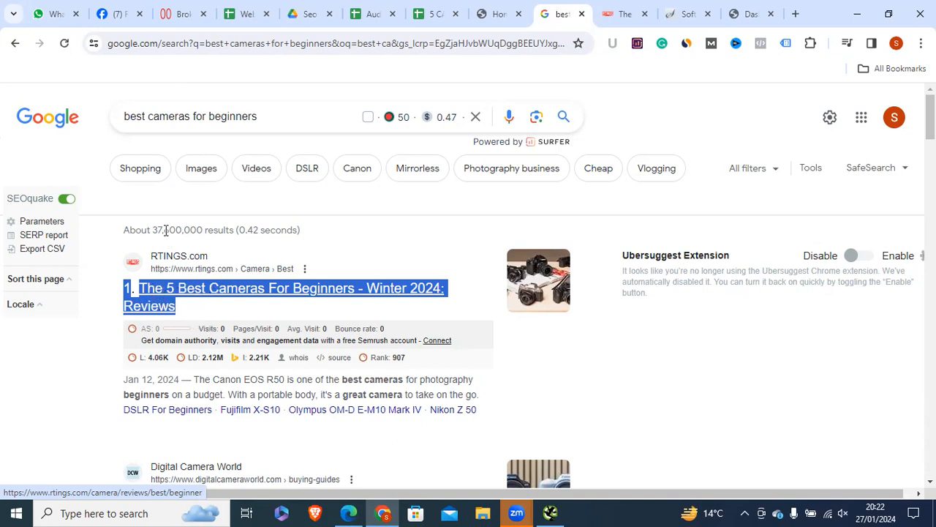
{"action": "left_click", "coordinate": [747, 14]}
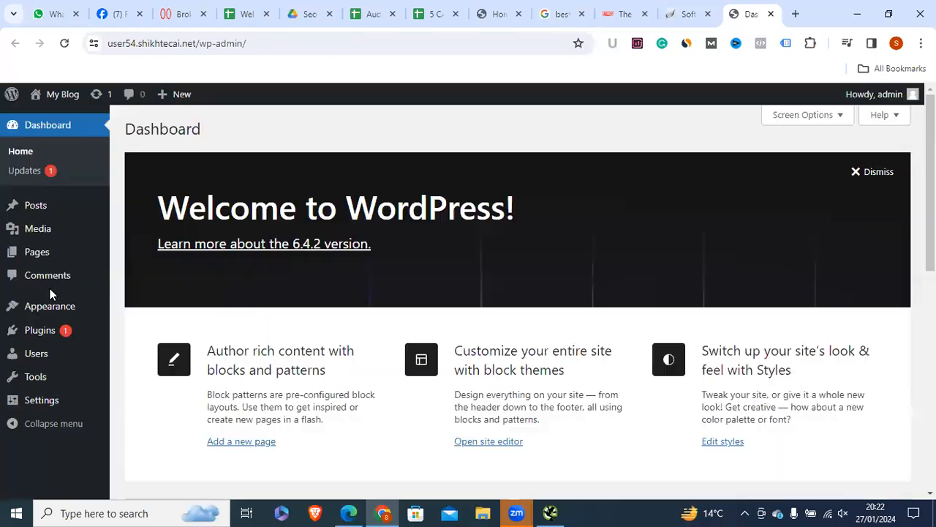
Step: Search the plugin directory for rankmath, then install and activate Rank Math SEO
{"action": "mouse_move", "coordinate": [21, 330]}
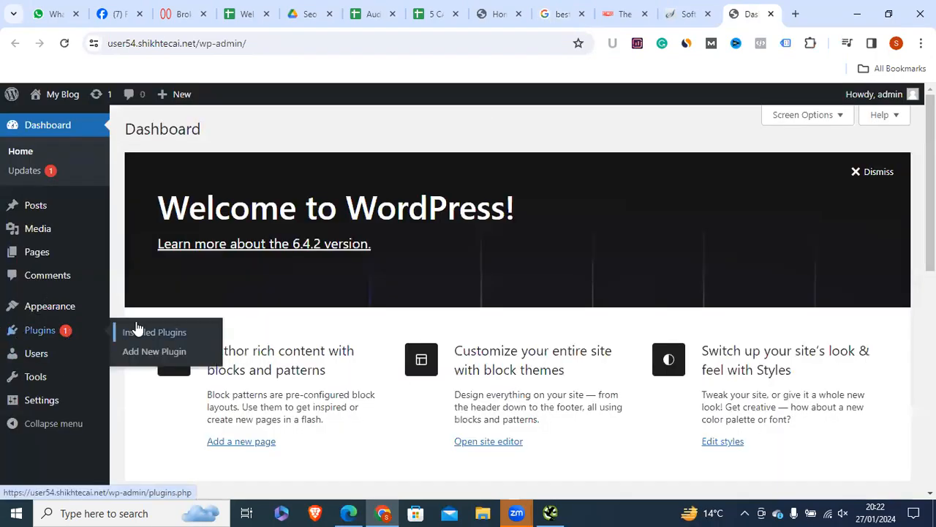
{"action": "left_click", "coordinate": [141, 353]}
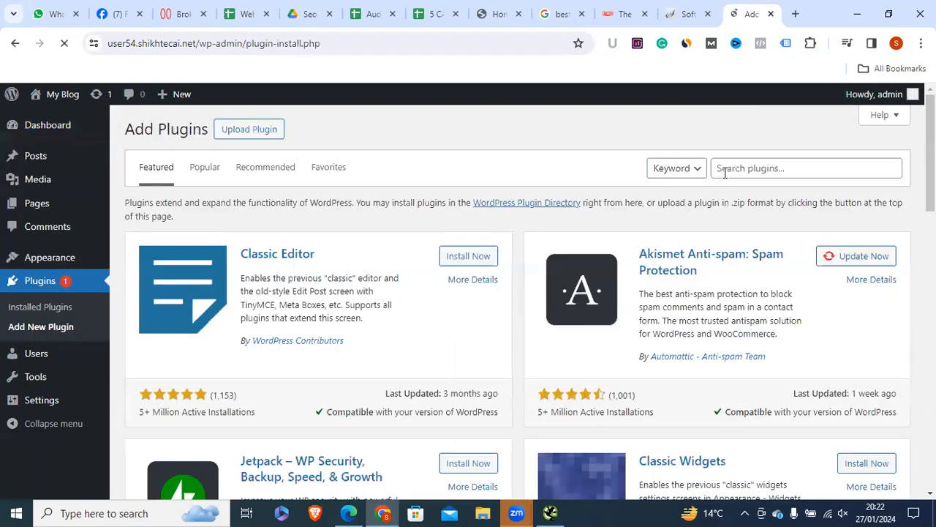
{"action": "left_click", "coordinate": [739, 168]}
{"action": "left_click", "coordinate": [805, 300]}
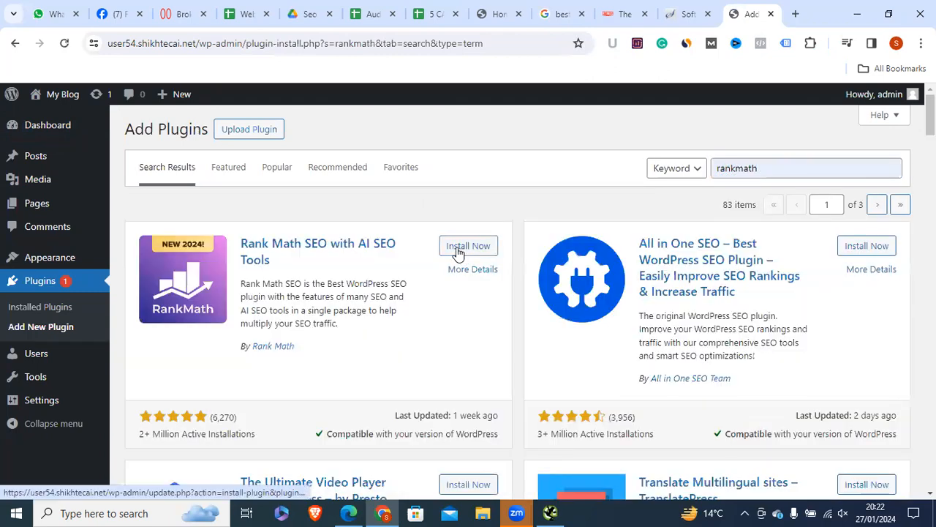
{"action": "left_click", "coordinate": [458, 251]}
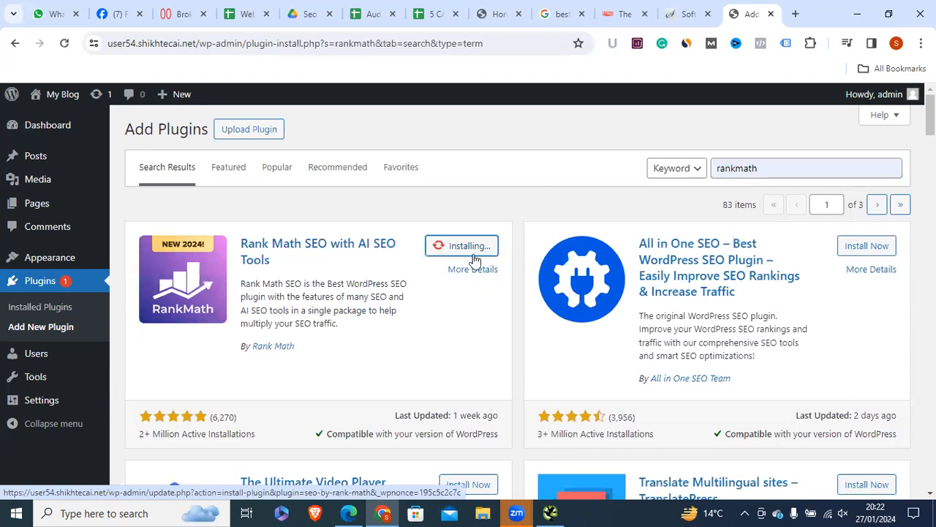
{"action": "left_click", "coordinate": [473, 248]}
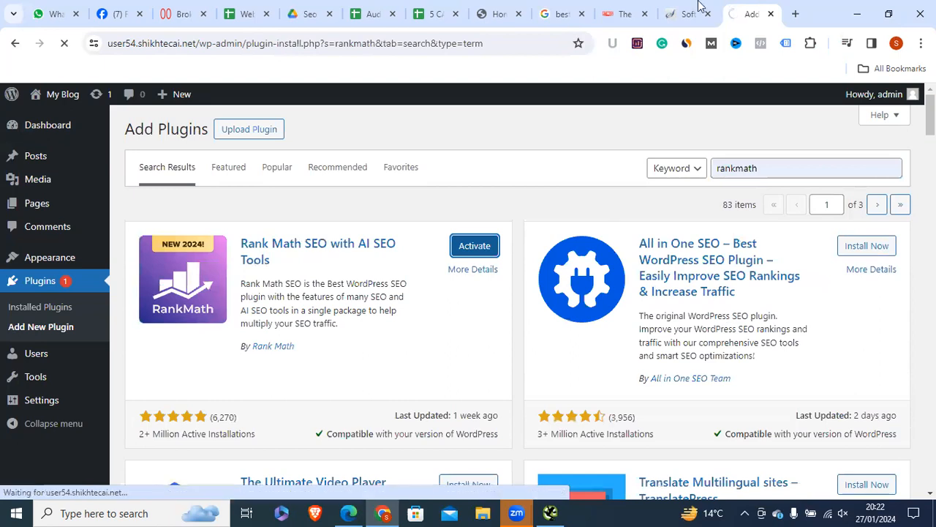
Step: Skip the Rank Math account connection and leave the setup wizard for its dashboard
{"action": "left_click", "coordinate": [635, 12]}
{"action": "left_click", "coordinate": [747, 11]}
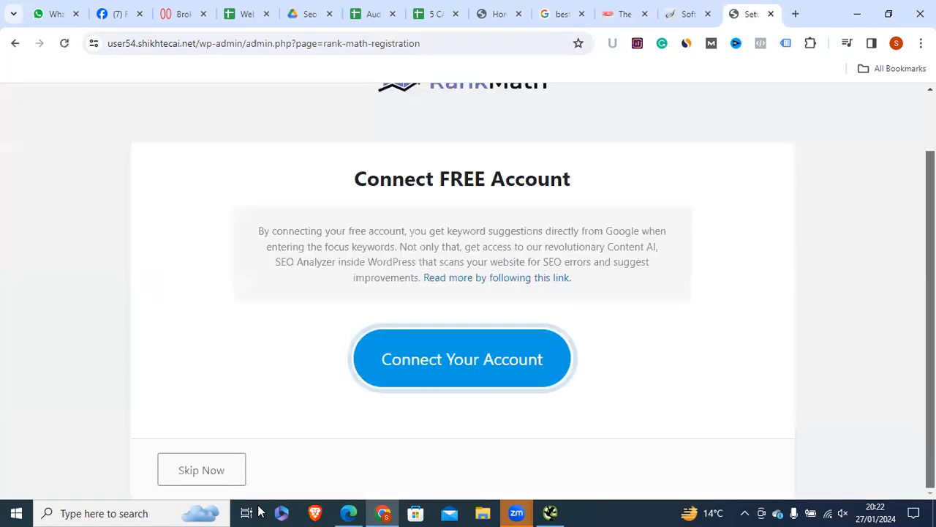
{"action": "left_click", "coordinate": [194, 471]}
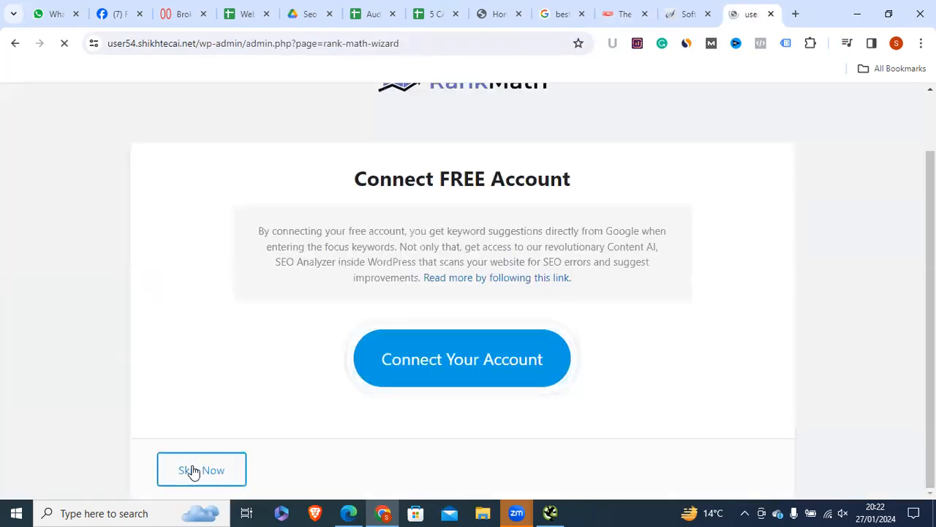
{"action": "scroll", "coordinate": [464, 454], "scroll_direction": "down", "scroll_amount": 5}
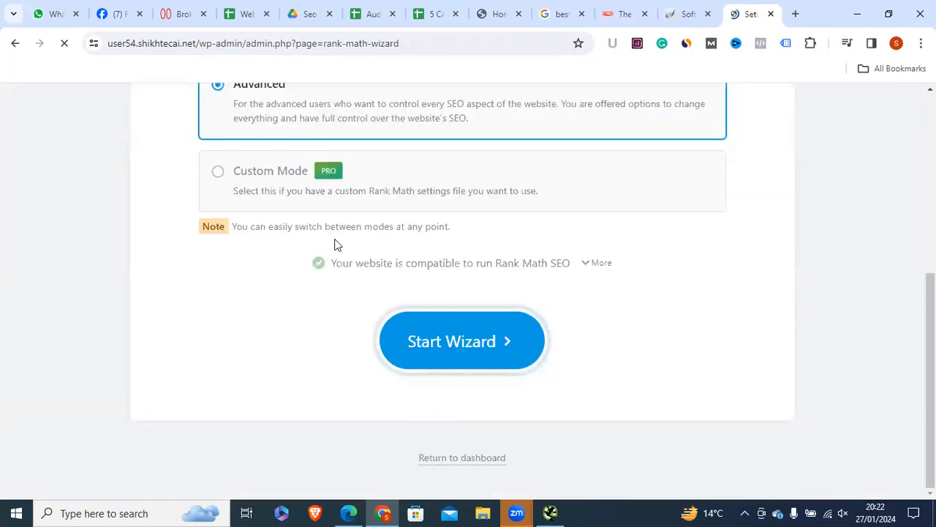
{"action": "left_click", "coordinate": [433, 457]}
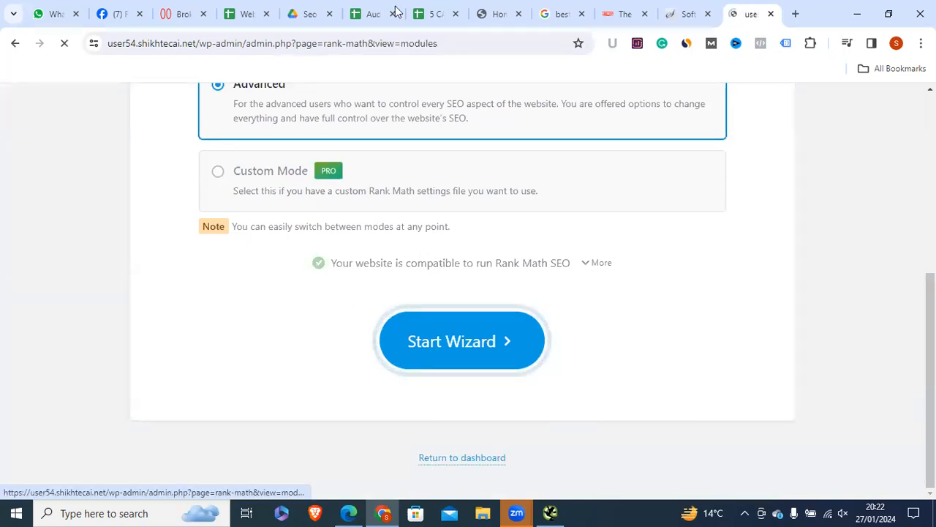
Step: Review the Softaculous installations list, then open the All Posts list with 'Hello world!'
{"action": "left_click", "coordinate": [681, 6]}
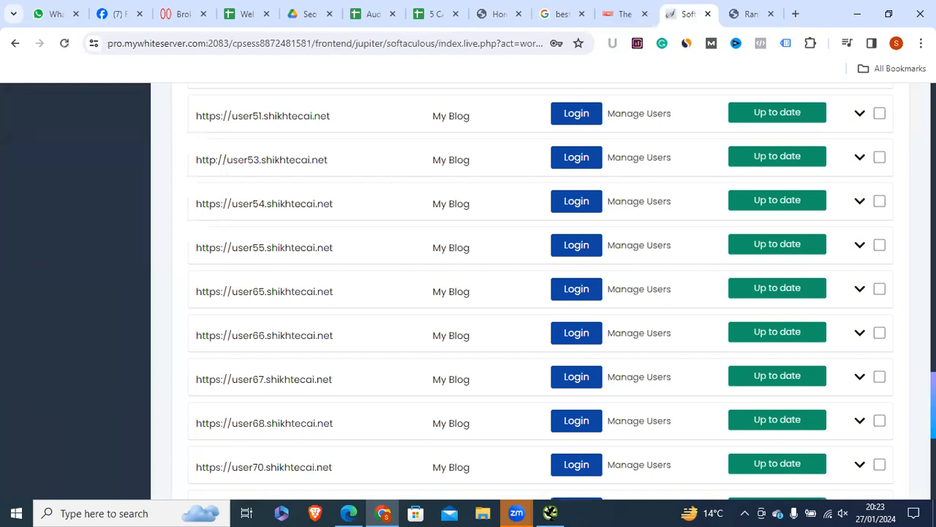
{"action": "scroll", "coordinate": [512, 293], "scroll_direction": "down", "scroll_amount": 3}
{"action": "scroll", "coordinate": [541, 293], "scroll_direction": "down", "scroll_amount": 3}
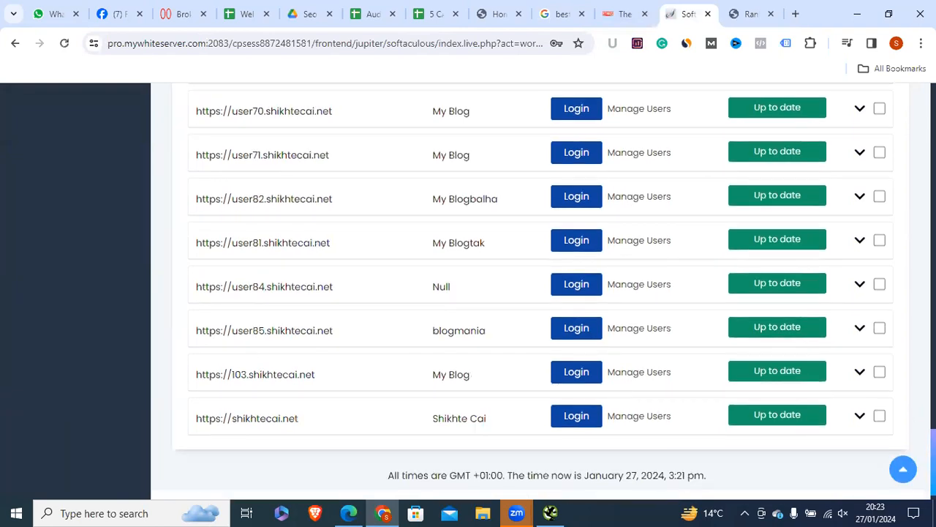
{"action": "scroll", "coordinate": [541, 293], "scroll_direction": "up", "scroll_amount": 10}
{"action": "scroll", "coordinate": [892, 217], "scroll_direction": "up", "scroll_amount": 1}
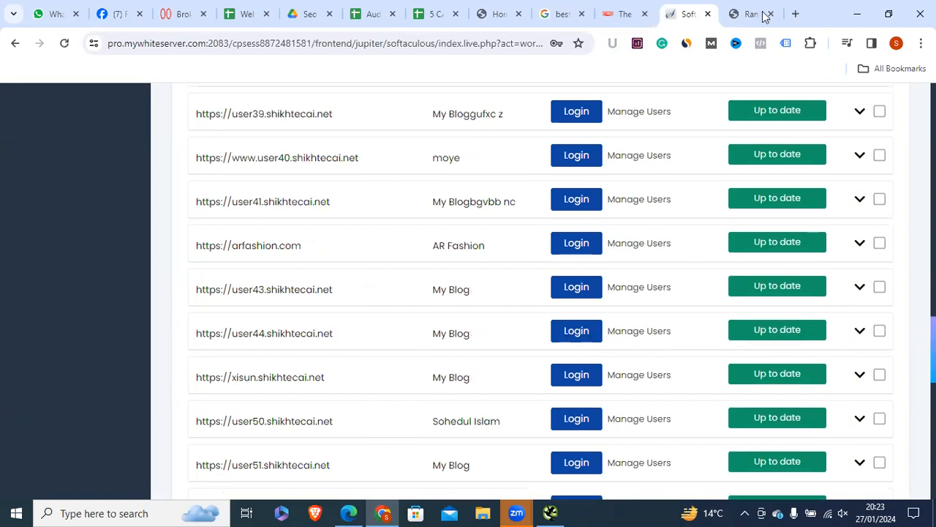
{"action": "left_click", "coordinate": [735, 9]}
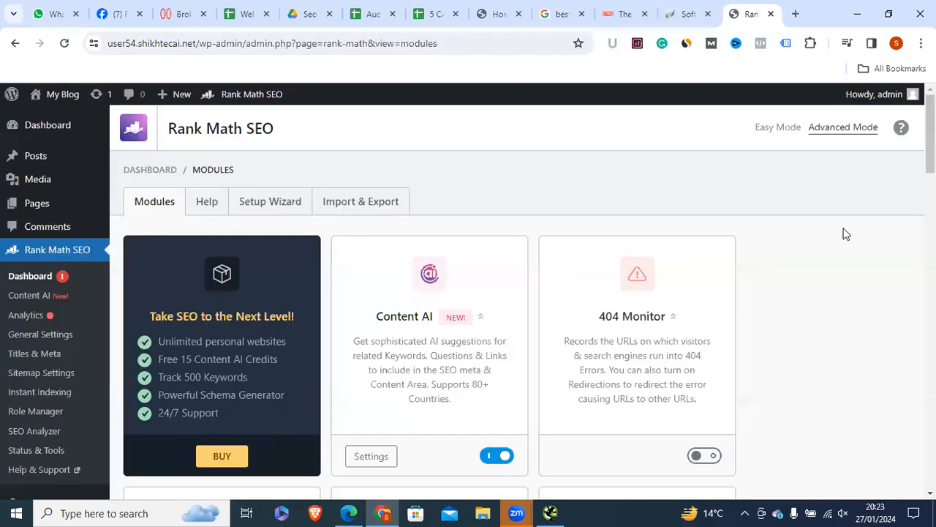
{"action": "scroll", "coordinate": [931, 139], "scroll_direction": "down", "scroll_amount": 1}
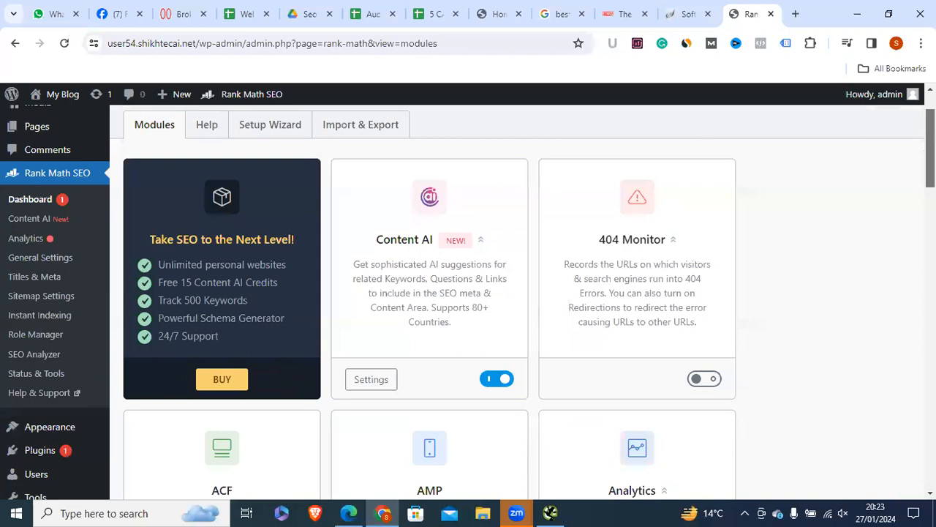
{"action": "scroll", "coordinate": [469, 293], "scroll_direction": "down", "scroll_amount": 1}
{"action": "scroll", "coordinate": [468, 292], "scroll_direction": "up", "scroll_amount": 2}
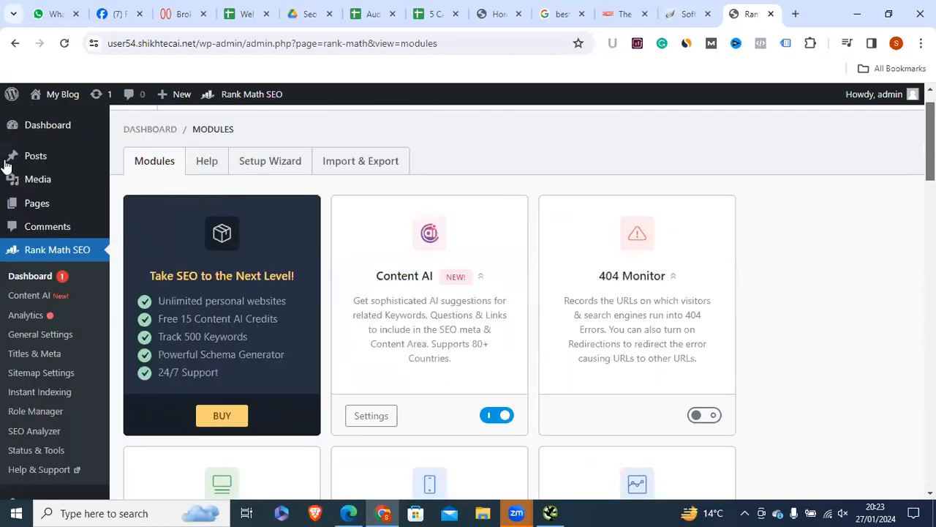
{"action": "mouse_move", "coordinate": [119, 156]}
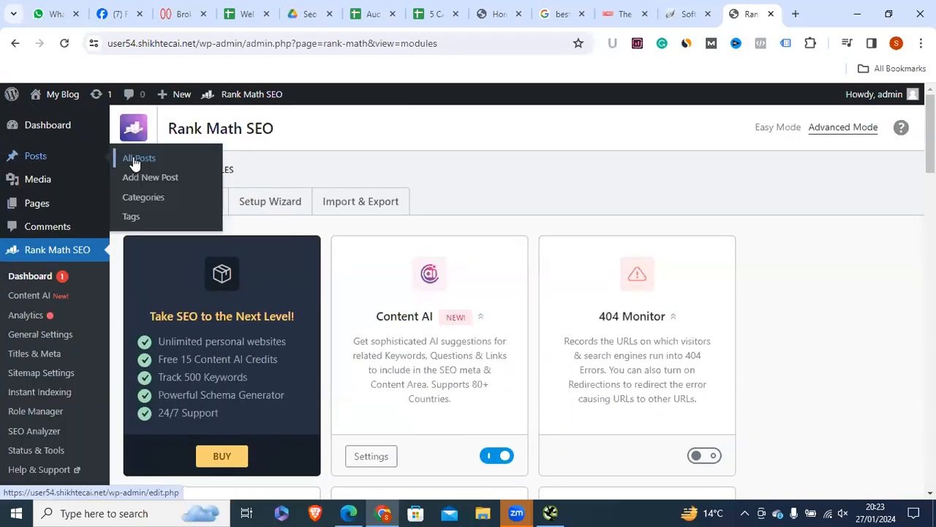
{"action": "left_click", "coordinate": [133, 156]}
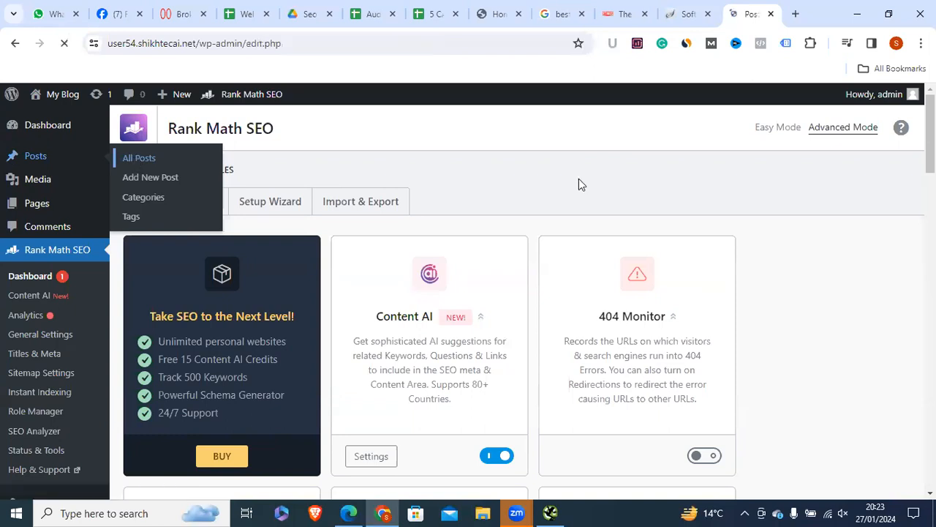
Step: Edit 'Hello world!', dismiss the welcome guide, and show Rank Math's 7/100 General panel
{"action": "mouse_move", "coordinate": [167, 251]}
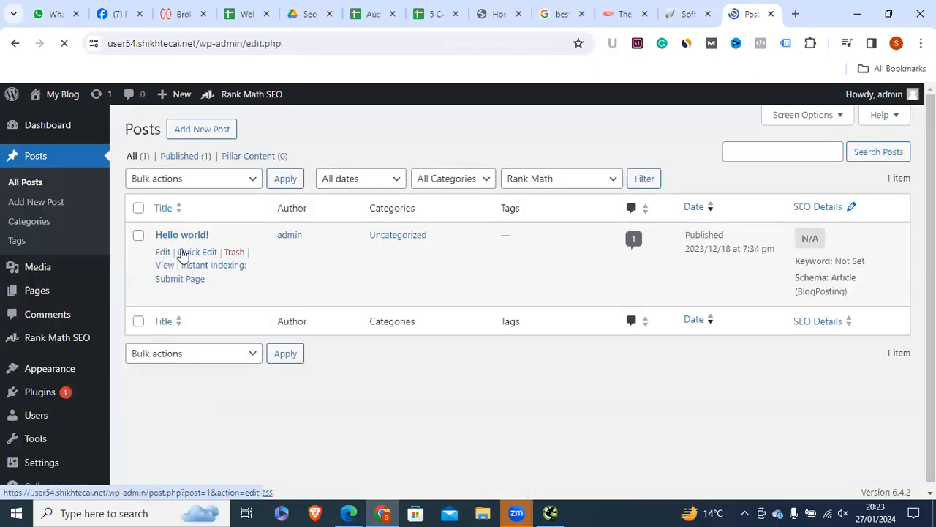
{"action": "left_click", "coordinate": [162, 252]}
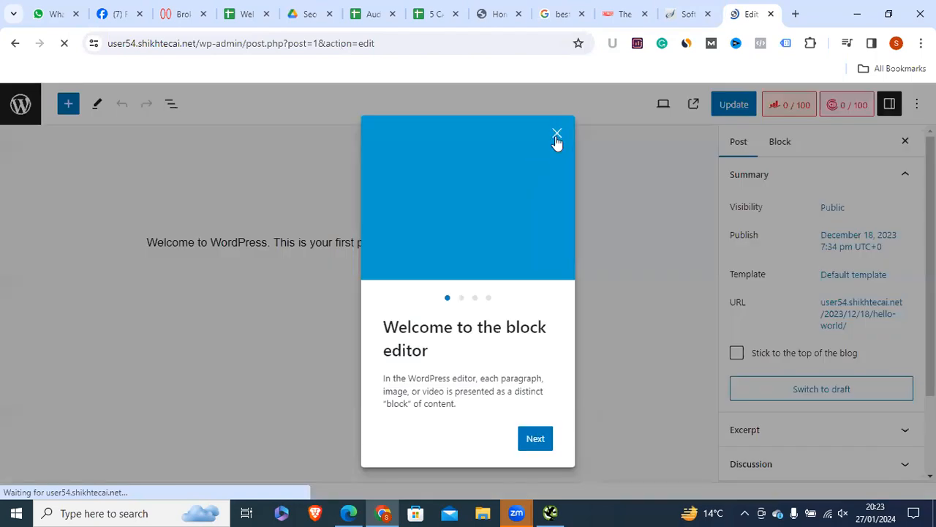
{"action": "key", "text": "Escape"}
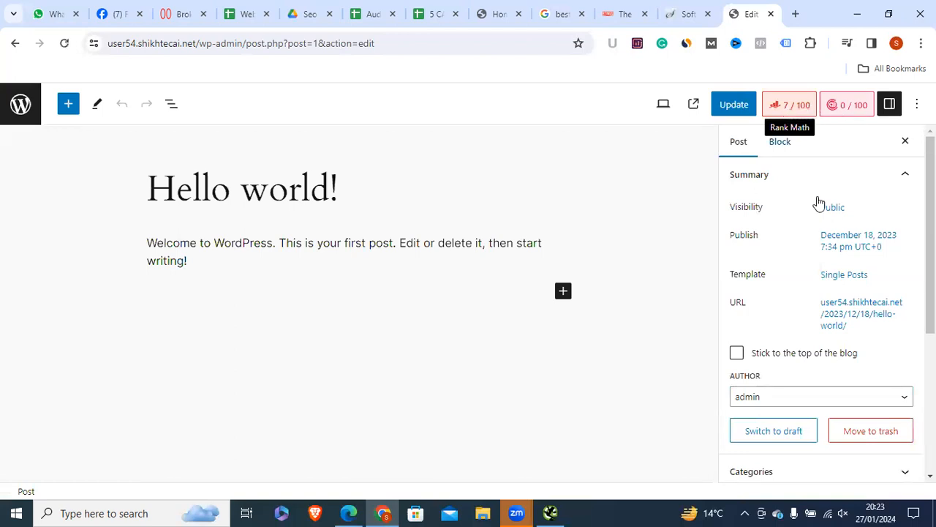
{"action": "scroll", "coordinate": [819, 308], "scroll_direction": "down", "scroll_amount": 3}
{"action": "scroll", "coordinate": [820, 308], "scroll_direction": "up", "scroll_amount": 3}
{"action": "left_click", "coordinate": [787, 107]}
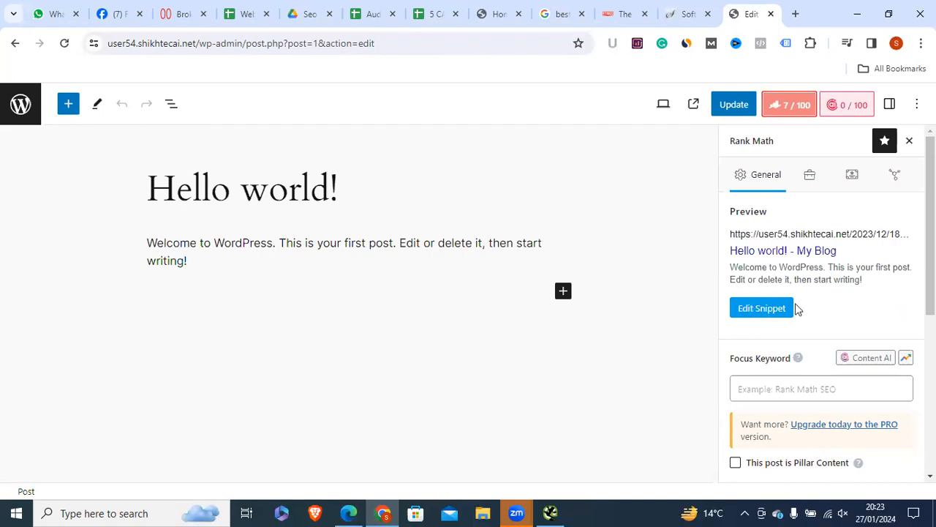
Step: Open Edit Snippet and look over the title template and meta description field
{"action": "left_click", "coordinate": [750, 314]}
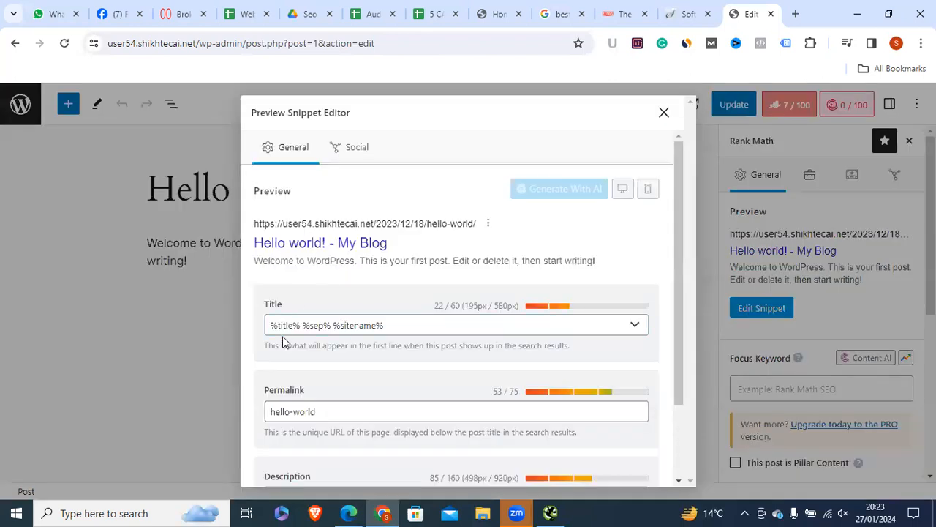
{"action": "left_click_drag", "start_coordinate": [420, 325], "coordinate": [220, 326]}
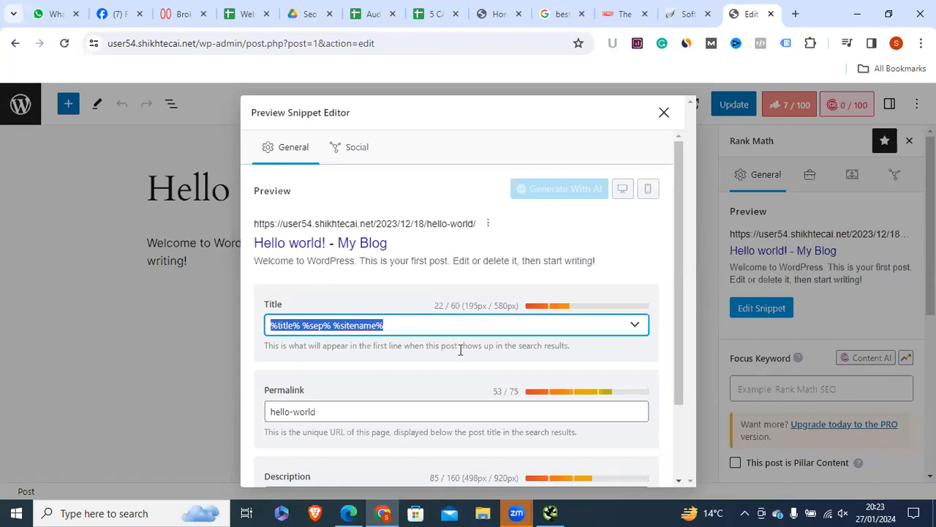
{"action": "scroll", "coordinate": [439, 365], "scroll_direction": "down", "scroll_amount": 2}
{"action": "left_click", "coordinate": [383, 397]}
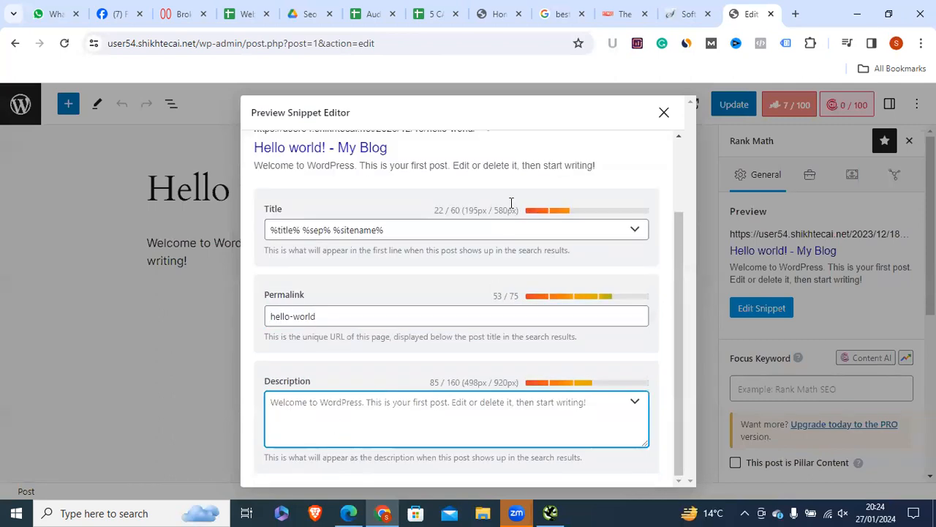
Step: Inspect the SEO title's 22/60 character counter and select the %title% %sep% %sitename% template
{"action": "double_click", "coordinate": [455, 210]}
{"action": "left_click", "coordinate": [438, 211]}
{"action": "left_click_drag", "start_coordinate": [443, 211], "coordinate": [434, 210]}
{"action": "double_click", "coordinate": [443, 209]}
{"action": "key", "text": "ctrl+a"}
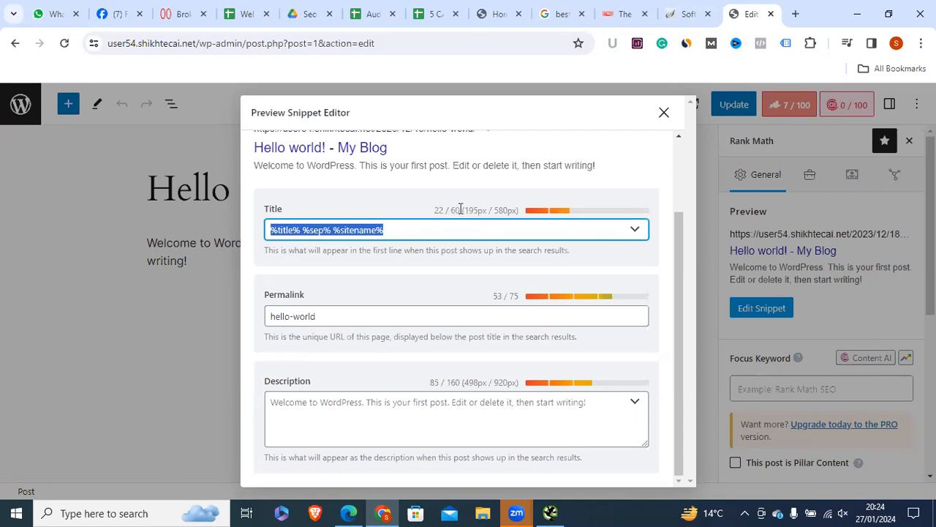
{"action": "left_click", "coordinate": [460, 210]}
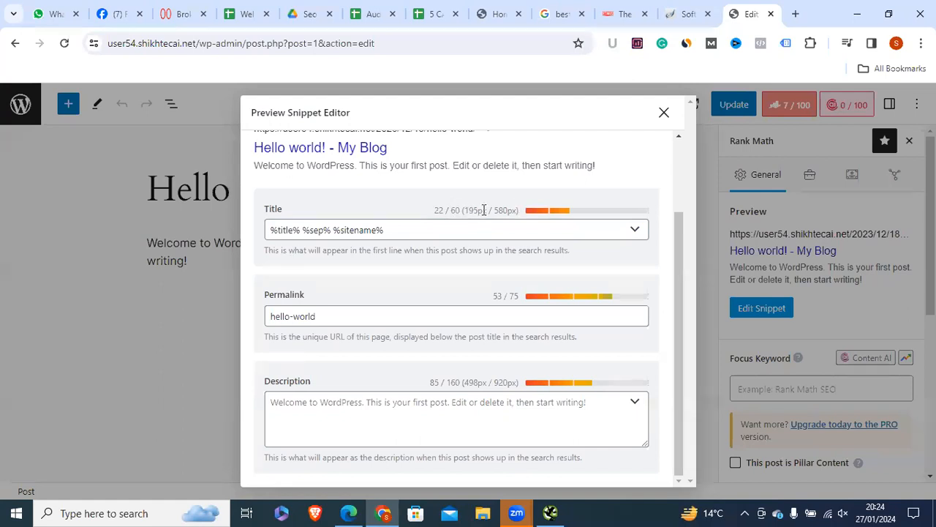
{"action": "left_click", "coordinate": [408, 229]}
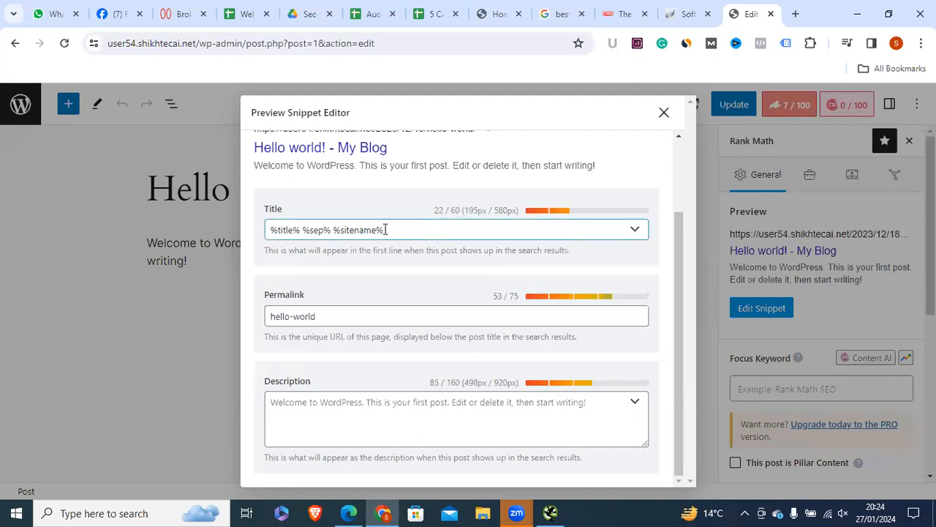
{"action": "left_click_drag", "start_coordinate": [262, 235], "coordinate": [388, 232]}
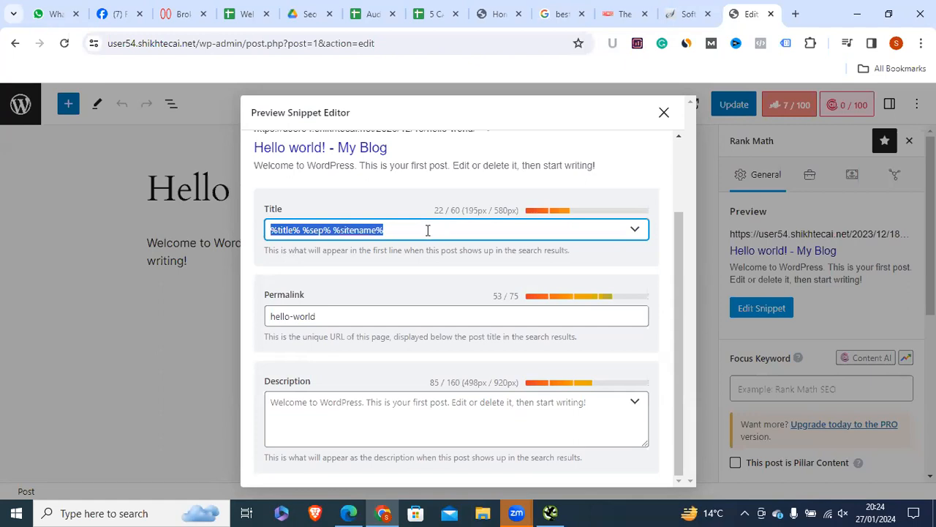
{"action": "left_click", "coordinate": [401, 226]}
{"action": "left_click_drag", "start_coordinate": [266, 225], "coordinate": [387, 229]}
{"action": "left_click", "coordinate": [518, 212]}
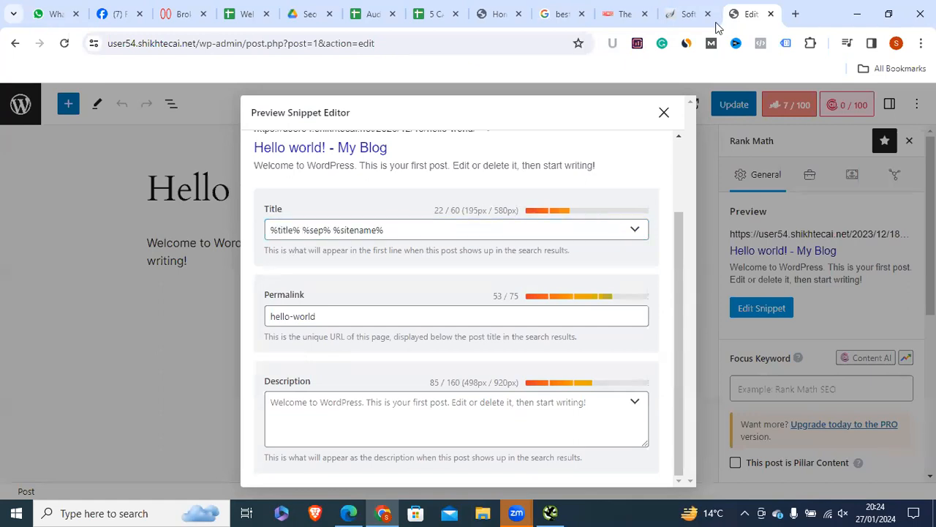
Step: Copy the top result title 'The 5 Best Cameras For Beginners - Winter 2024: Reviews'
{"action": "left_click", "coordinate": [549, 14]}
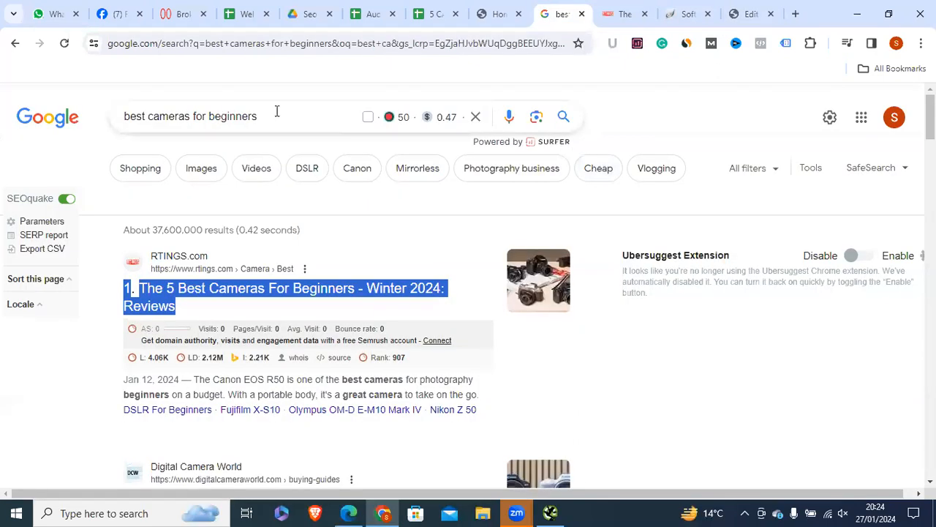
{"action": "left_click", "coordinate": [271, 115]}
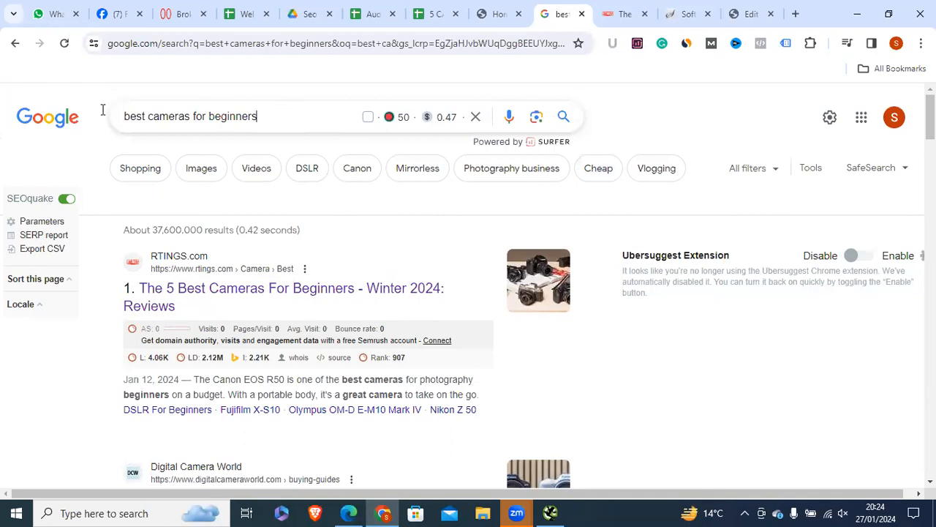
{"action": "triple_click", "coordinate": [258, 123]}
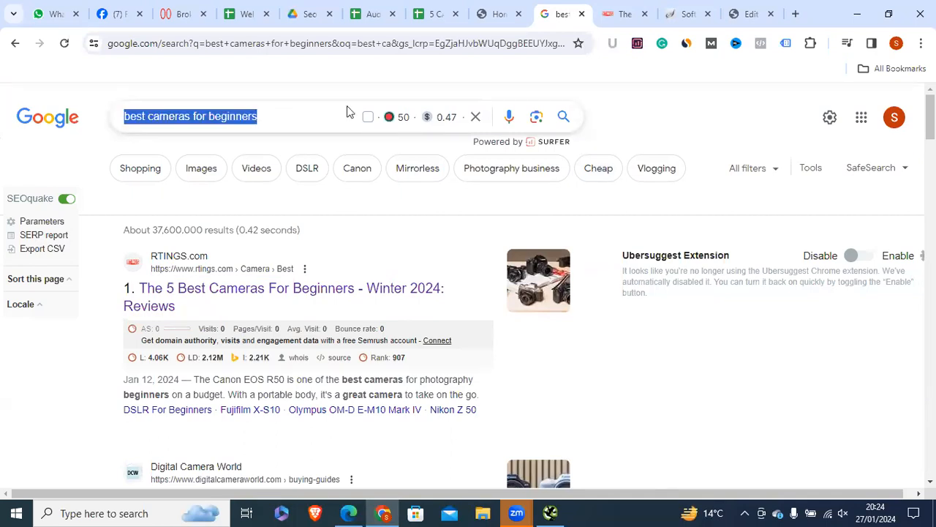
{"action": "left_click", "coordinate": [283, 114]}
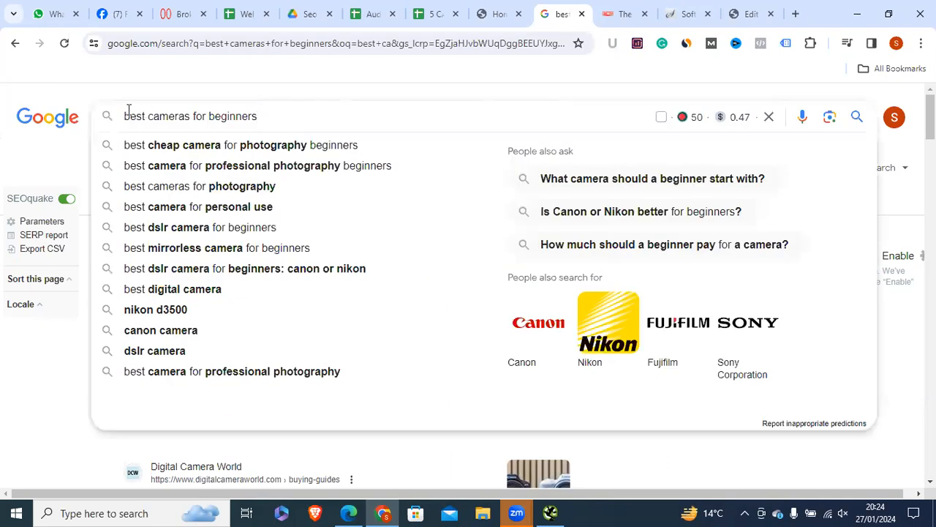
{"action": "left_click", "coordinate": [111, 88]}
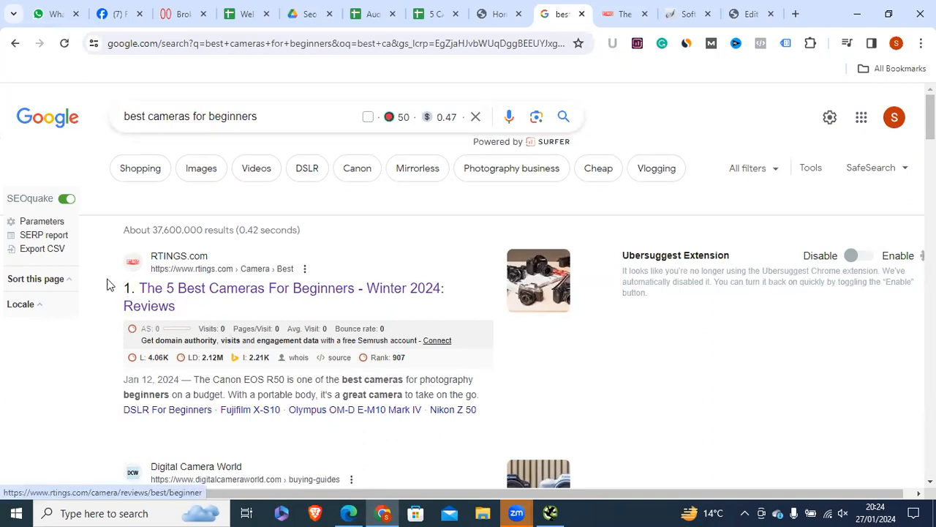
{"action": "left_click_drag", "start_coordinate": [107, 284], "coordinate": [194, 303]}
{"action": "left_click", "coordinate": [237, 193]}
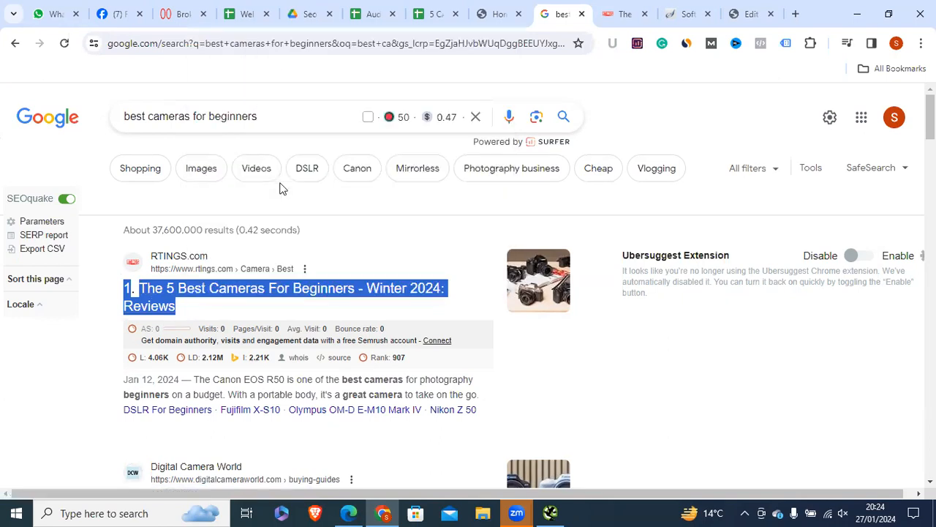
Step: Paste the copied title over the SEO title template and delete the stray leading '1'
{"action": "left_click", "coordinate": [748, 13]}
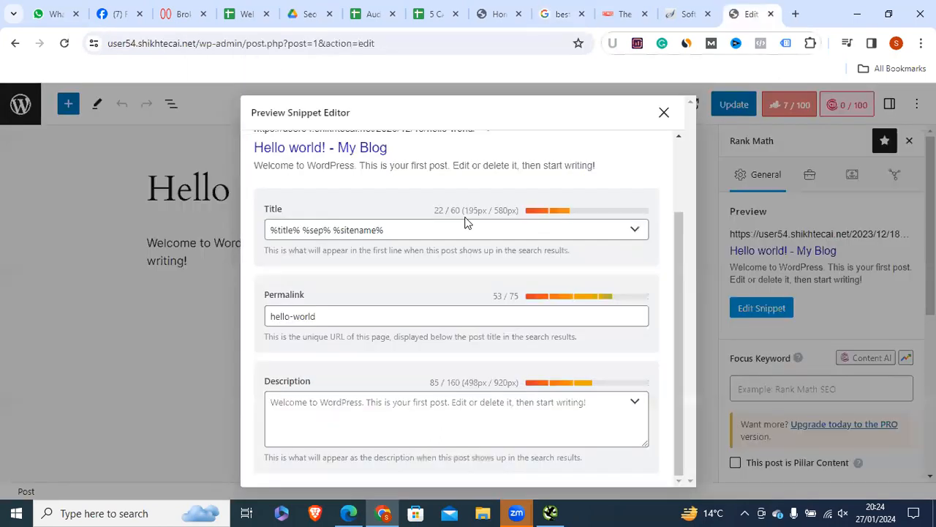
{"action": "left_click", "coordinate": [421, 230]}
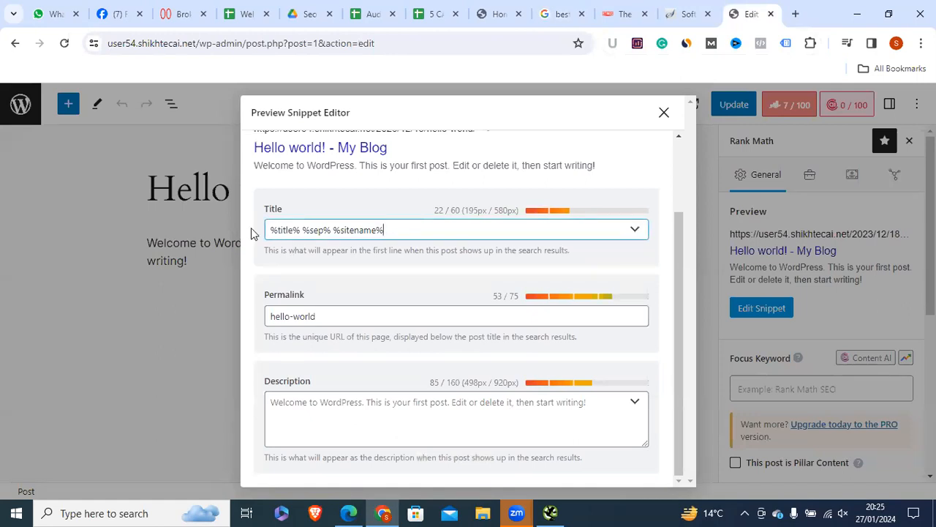
{"action": "key", "text": "ctrl+a"}
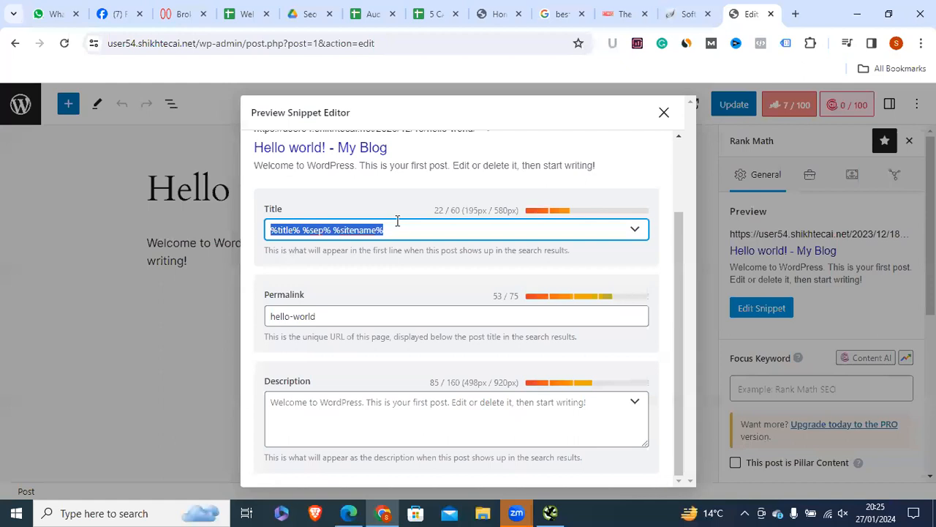
{"action": "right_click", "coordinate": [363, 229]}
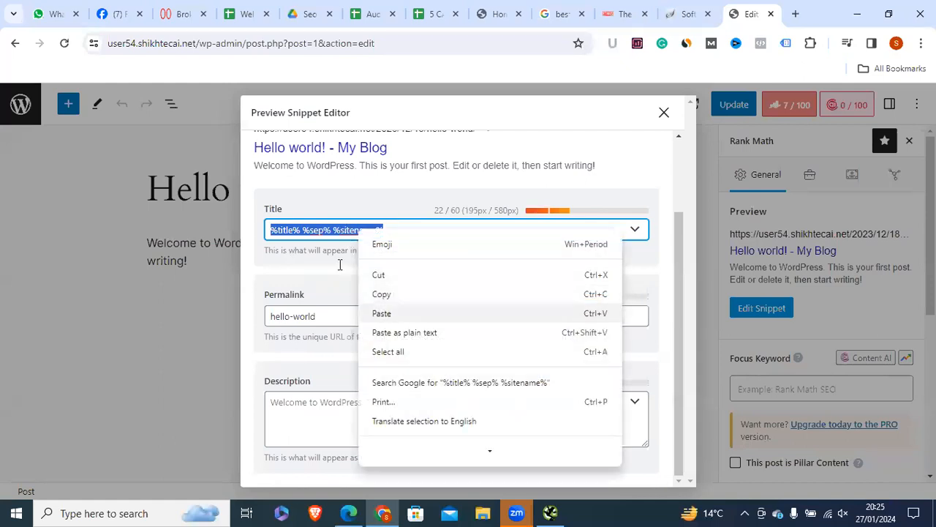
{"action": "left_click", "coordinate": [381, 312]}
{"action": "left_click_drag", "start_coordinate": [276, 230], "coordinate": [270, 230]}
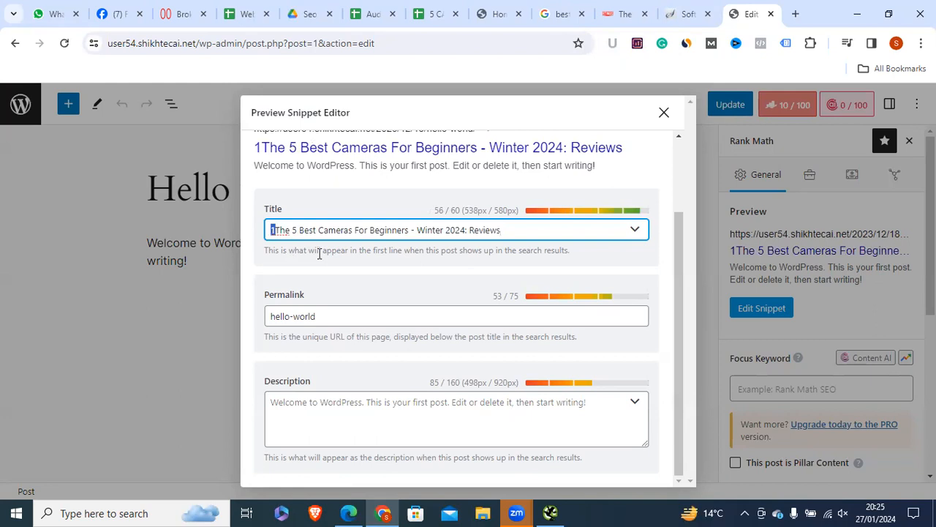
{"action": "key", "text": "BackSpace"}
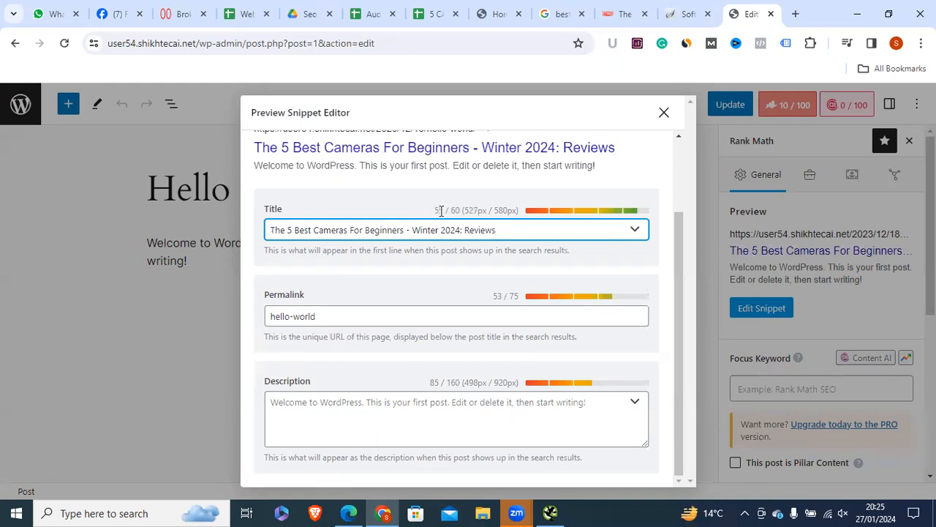
{"action": "left_click_drag", "start_coordinate": [496, 230], "coordinate": [270, 230]}
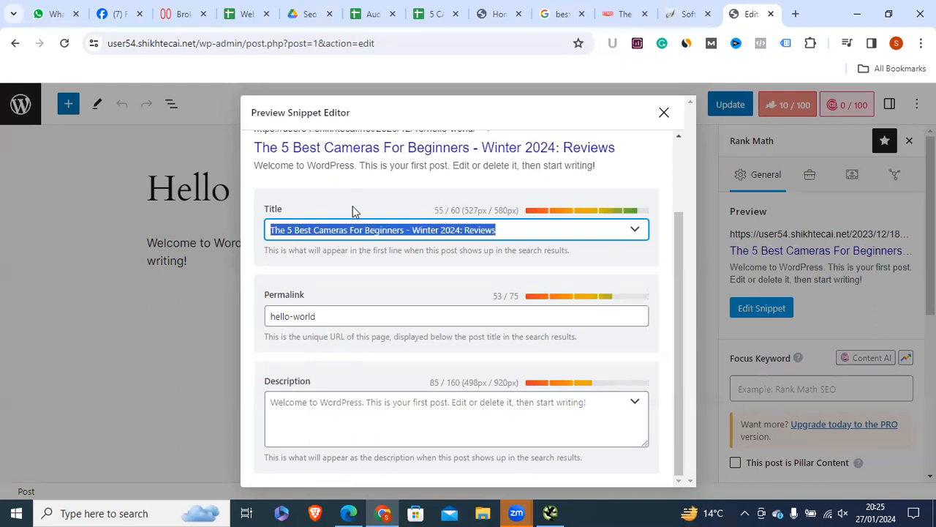
{"action": "left_click", "coordinate": [539, 203]}
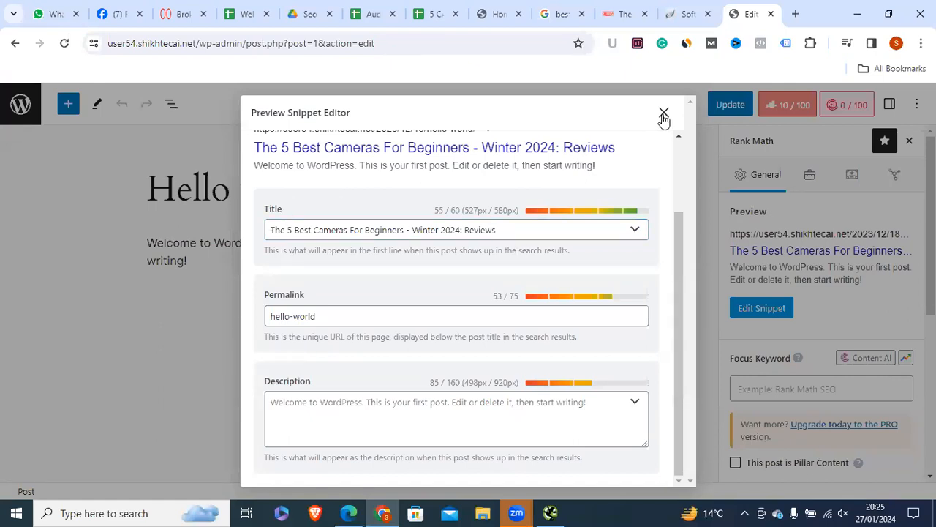
Step: Close and reopen the snippet editor to confirm the title shows 55/60 characters
{"action": "left_click", "coordinate": [748, 275]}
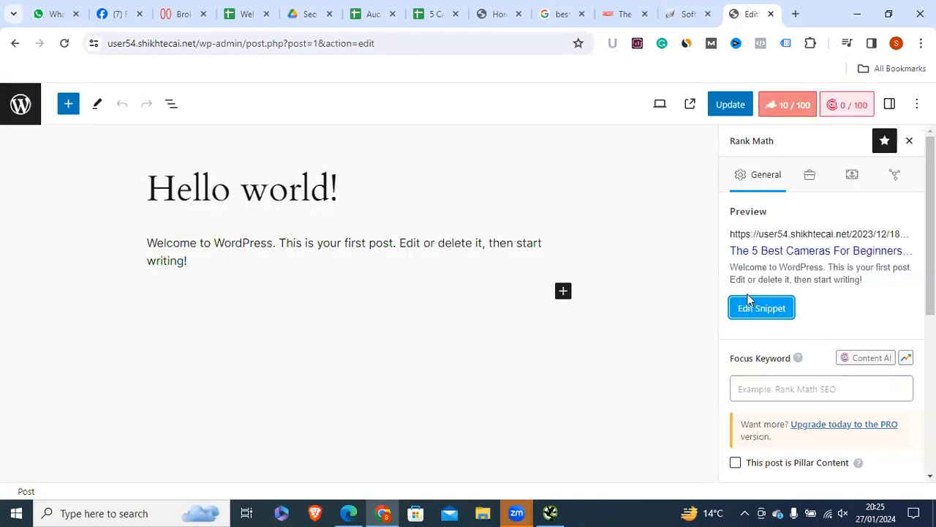
{"action": "left_click", "coordinate": [765, 312]}
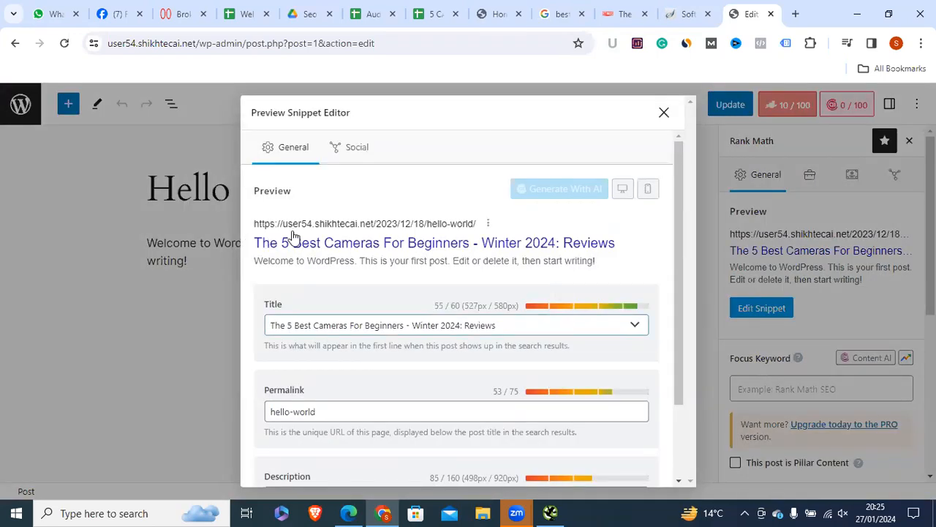
{"action": "left_click_drag", "start_coordinate": [313, 234], "coordinate": [272, 202]}
{"action": "left_click", "coordinate": [558, 14]}
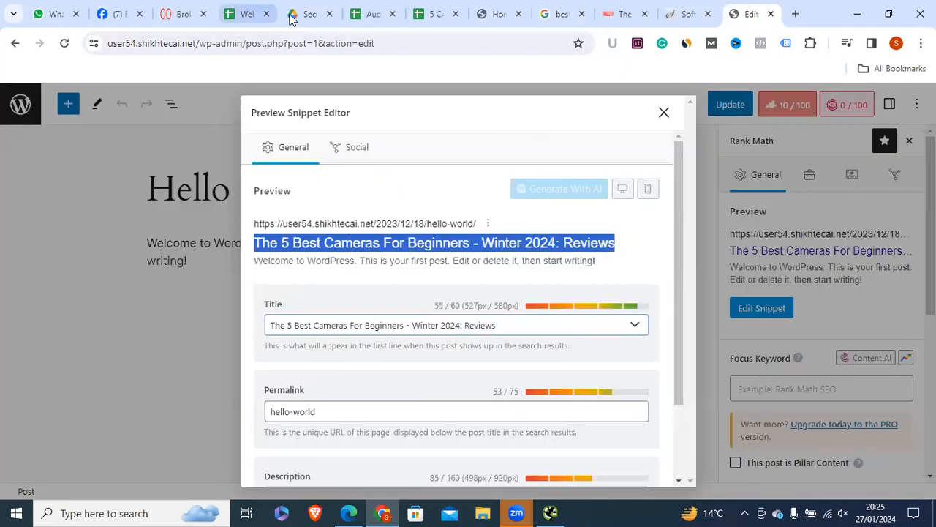
{"action": "left_click", "coordinate": [562, 512]}
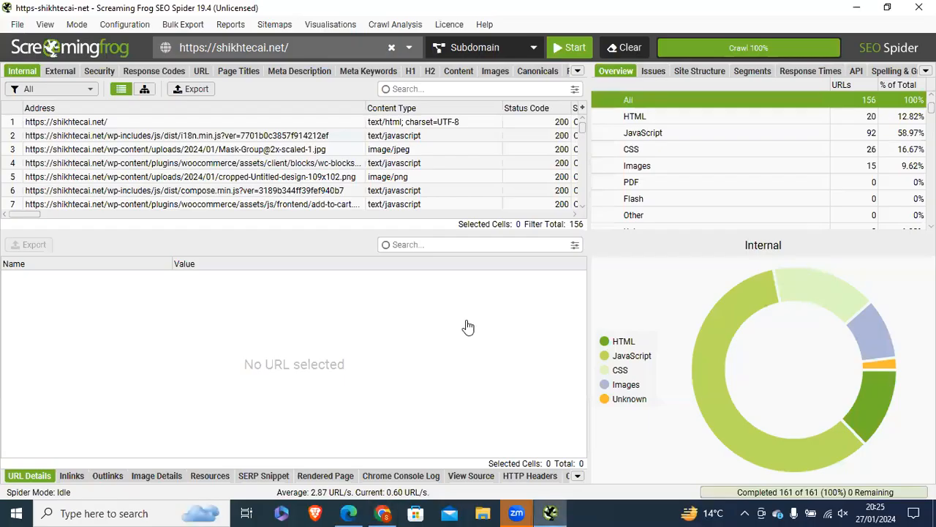
{"action": "left_click", "coordinate": [382, 512]}
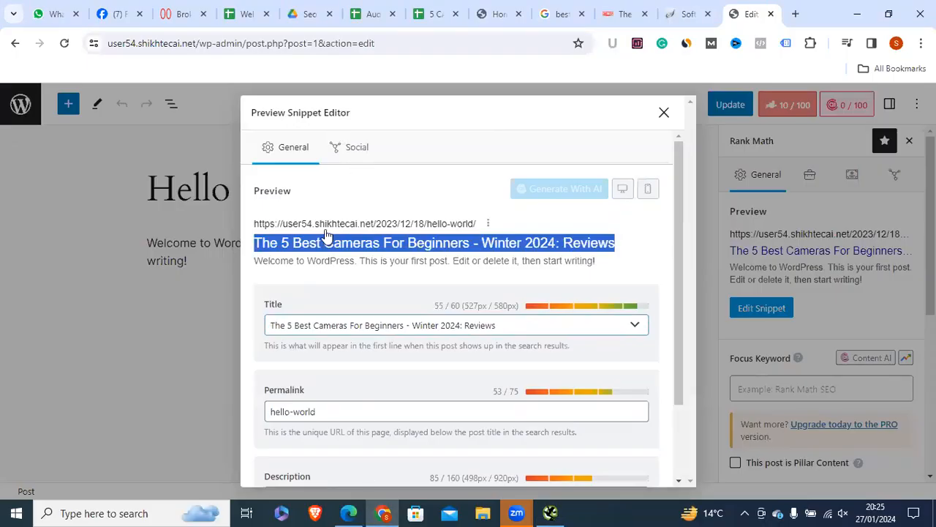
Step: Glance at the Website Audit Report for Marvelny sheet, then return to the shikhtecai.net homepage
{"action": "left_click", "coordinate": [368, 14]}
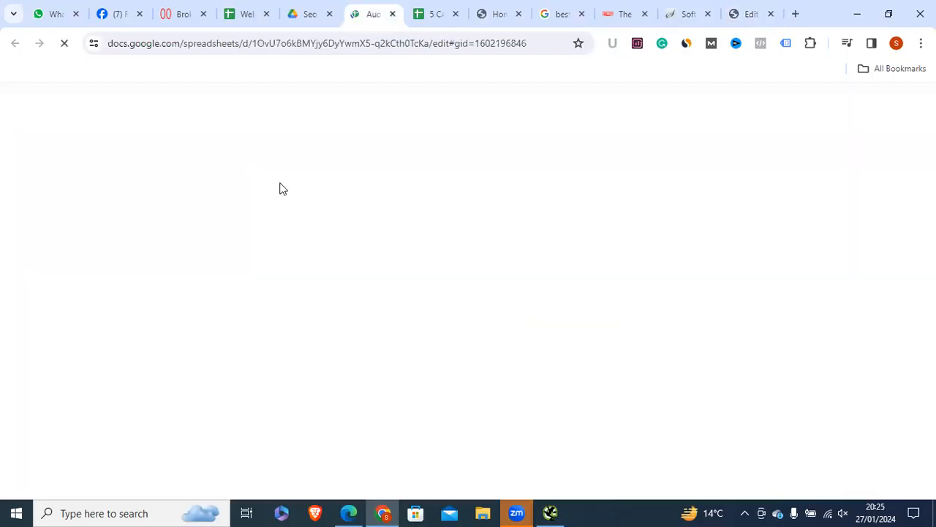
{"action": "left_click", "coordinate": [239, 15]}
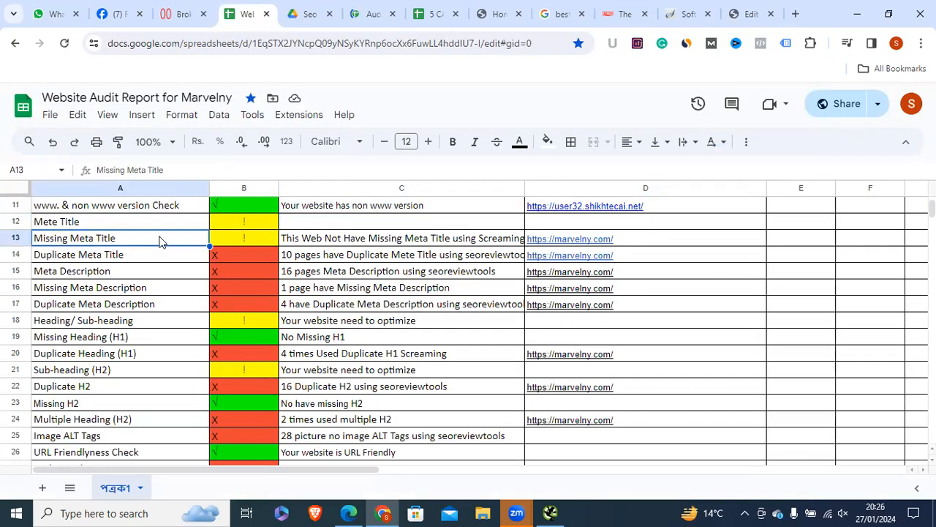
{"action": "left_click", "coordinate": [483, 20]}
{"action": "key", "text": "Escape"}
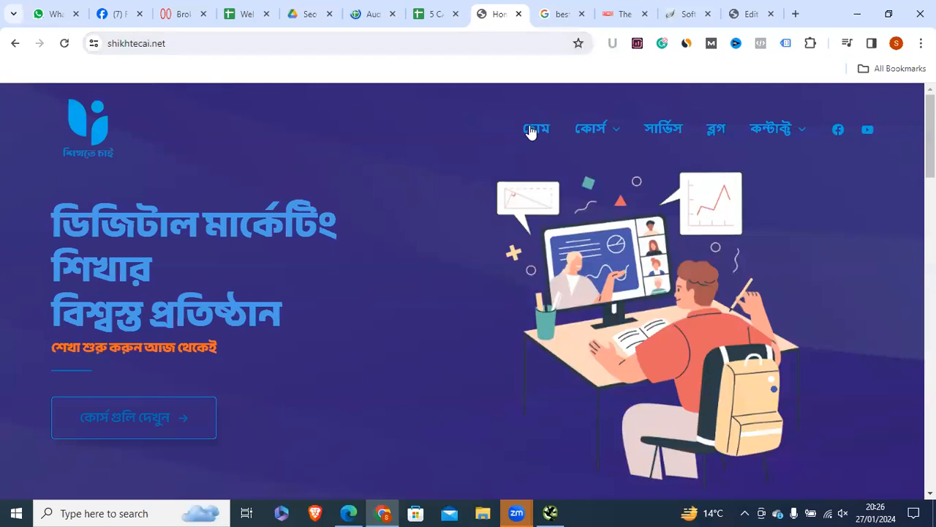
Step: Visit the SEO Full Course 2024 page, browse the site menus, and go back home
{"action": "mouse_move", "coordinate": [598, 139]}
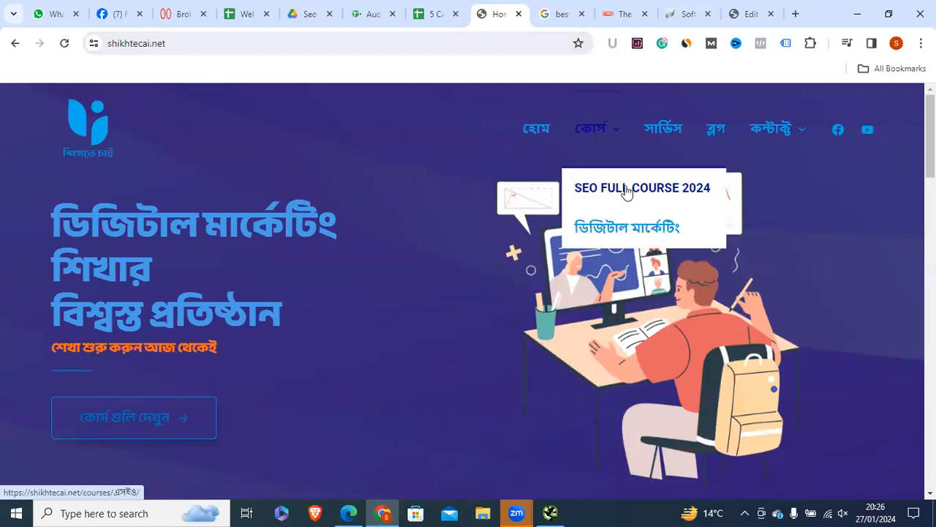
{"action": "left_click", "coordinate": [634, 191]}
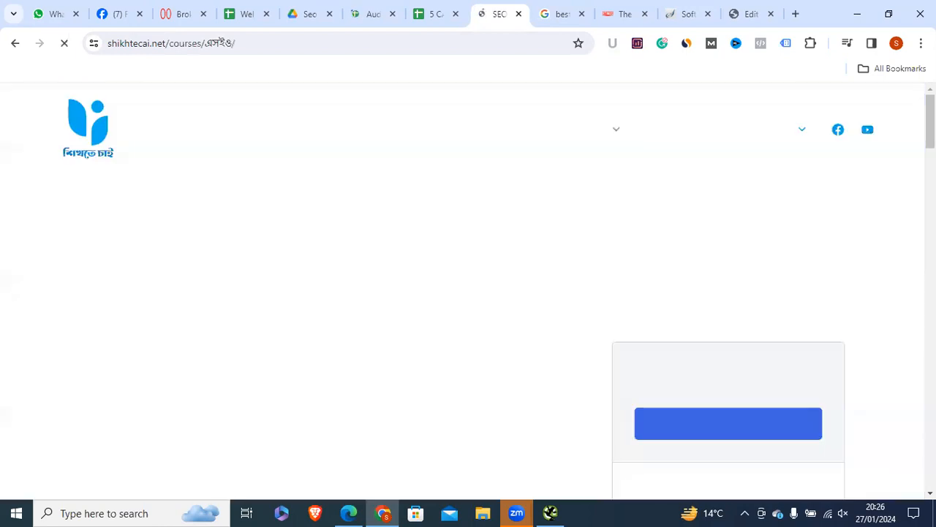
{"action": "scroll", "coordinate": [627, 197], "scroll_direction": "down", "scroll_amount": 1}
{"action": "scroll", "coordinate": [627, 196], "scroll_direction": "up", "scroll_amount": 1}
{"action": "mouse_move", "coordinate": [596, 129]}
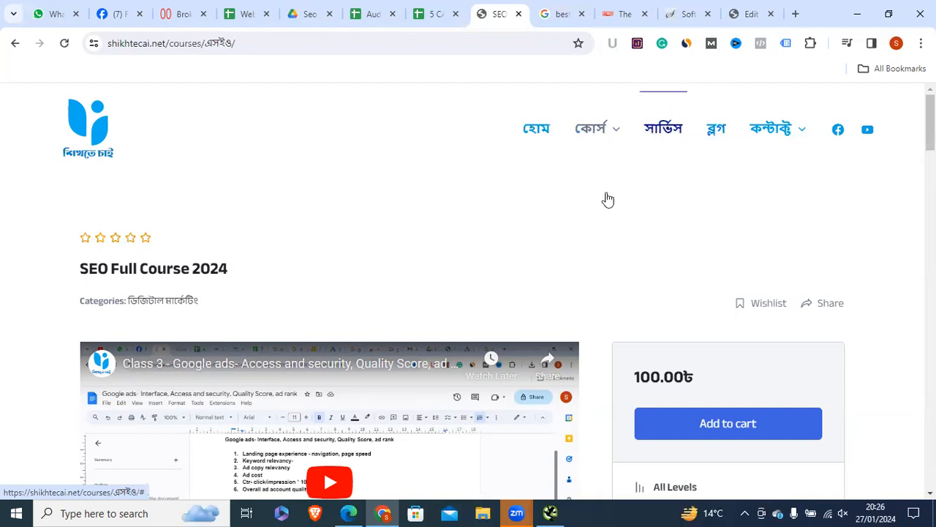
{"action": "mouse_move", "coordinate": [621, 195]}
{"action": "mouse_move", "coordinate": [780, 146]}
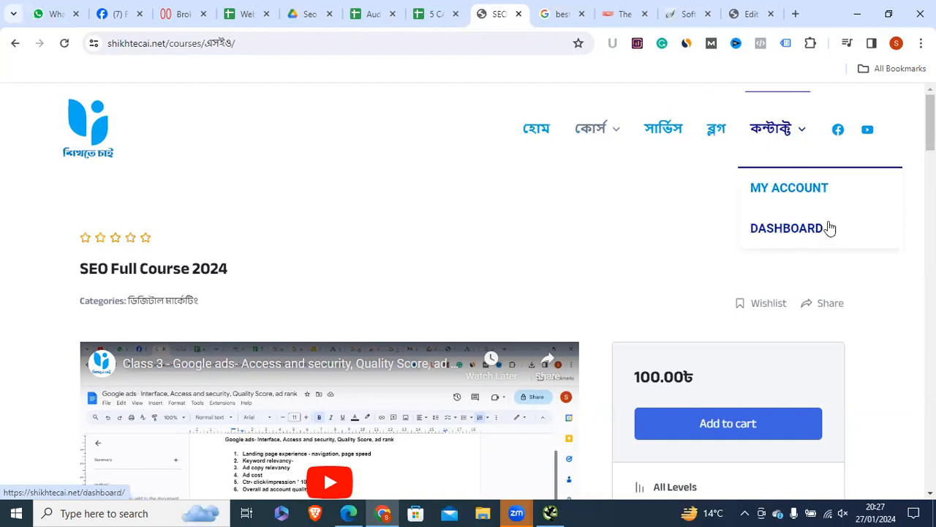
{"action": "left_click", "coordinate": [536, 130]}
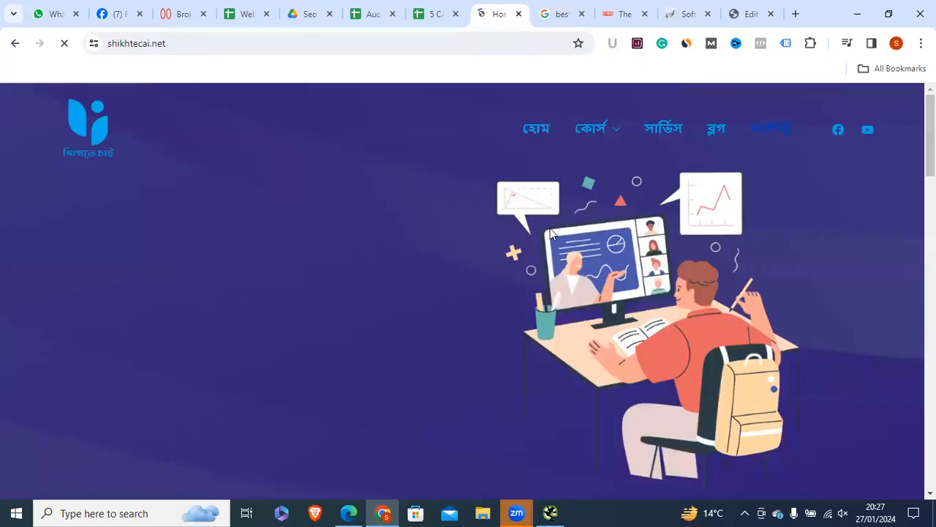
Step: Scroll through the homepage's Bengali digital marketing course landing page
{"action": "scroll", "coordinate": [468, 293], "scroll_direction": "down", "scroll_amount": 15}
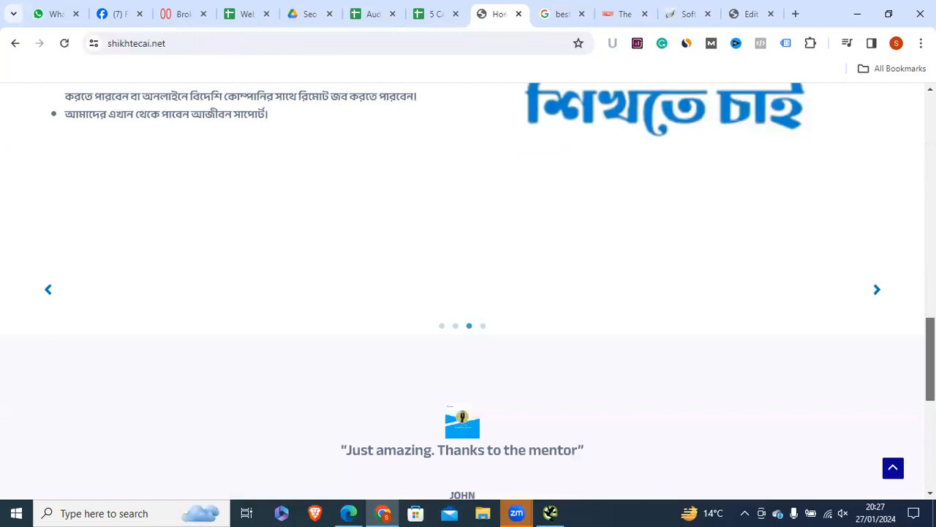
{"action": "left_click_drag", "start_coordinate": [931, 359], "coordinate": [930, 136]}
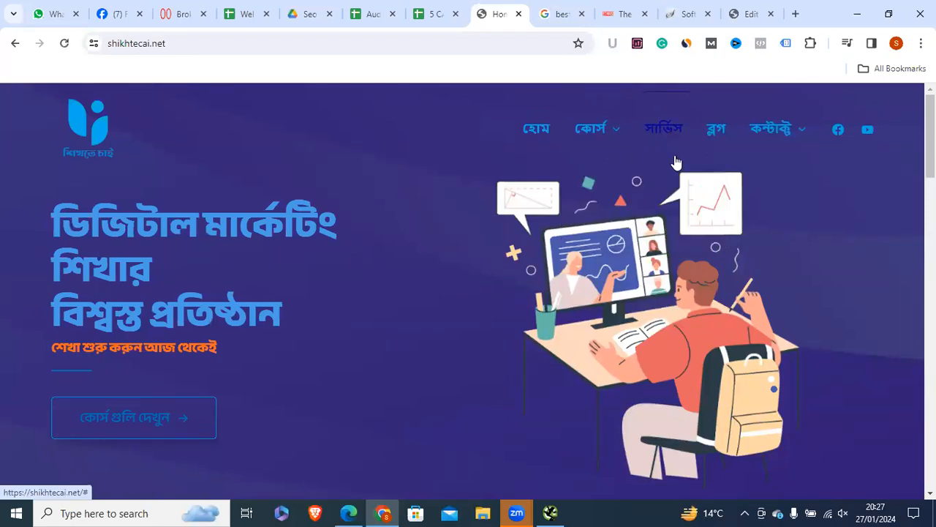
{"action": "mouse_move", "coordinate": [777, 138]}
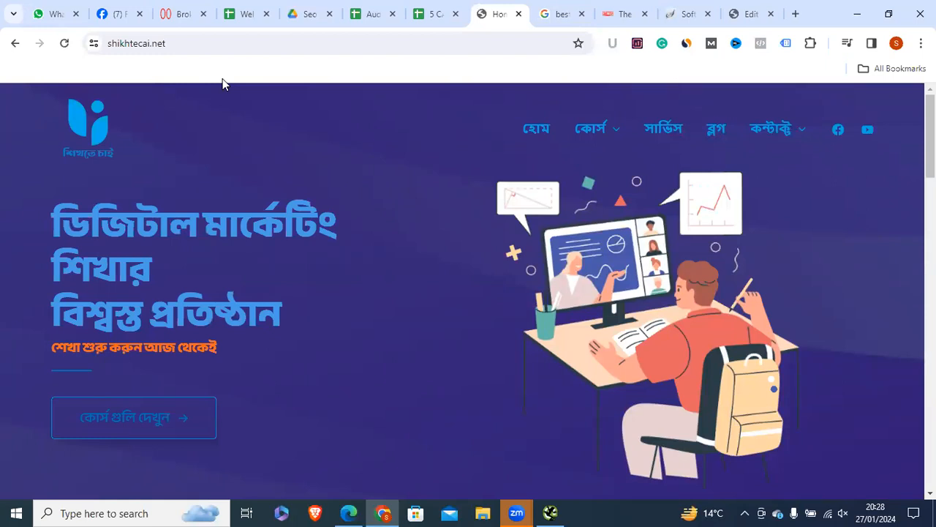
Step: Check the Missing and Duplicate Meta Title rows, then bring up Screaming Frog's shikhtecai.net crawl
{"action": "left_click", "coordinate": [245, 14]}
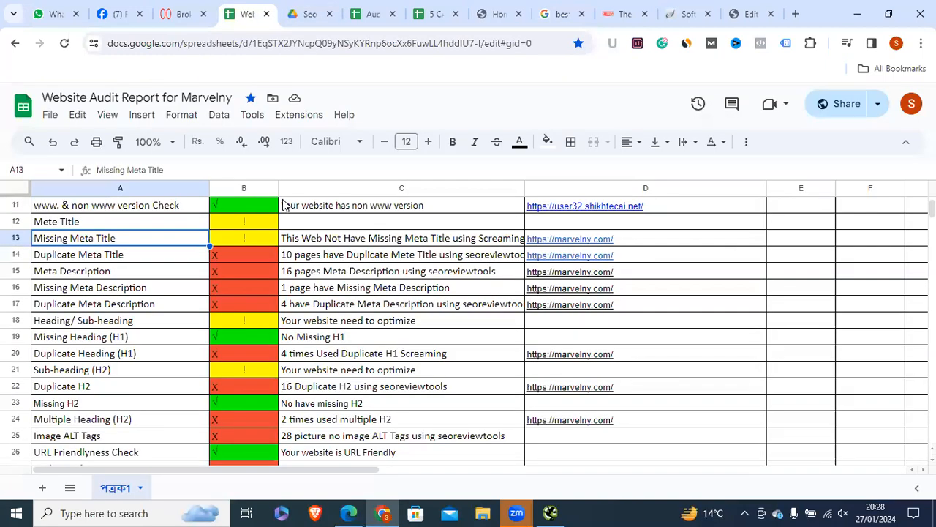
{"action": "left_click", "coordinate": [134, 257]}
{"action": "left_click", "coordinate": [125, 245]}
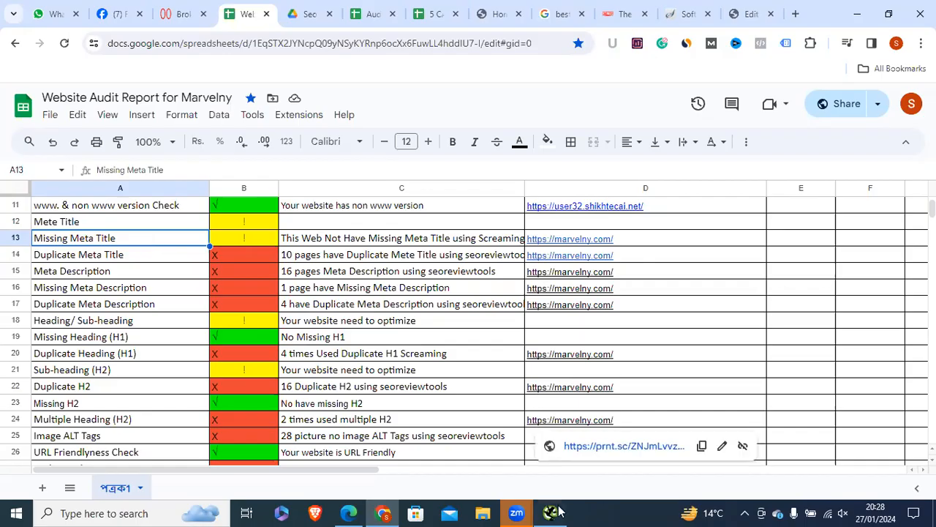
{"action": "key", "text": "alt+Tab"}
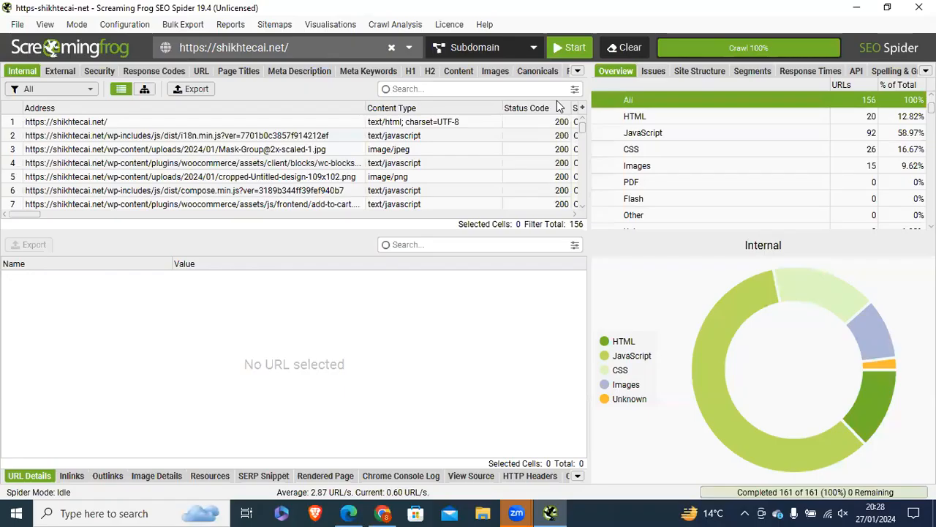
Step: Filter Screaming Frog's Page Titles report to Missing titles, confirming none are missing
{"action": "left_click", "coordinate": [740, 33]}
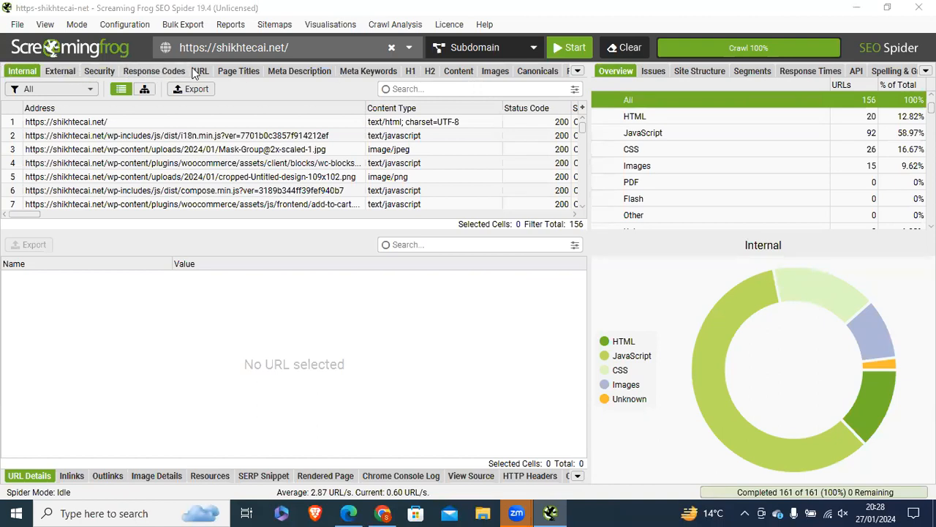
{"action": "left_click", "coordinate": [245, 73]}
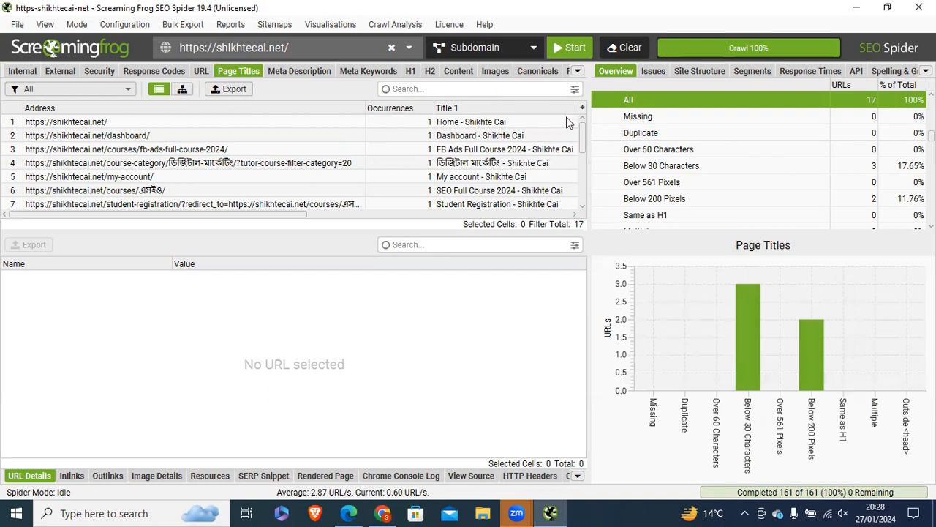
{"action": "left_click", "coordinate": [638, 117]}
{"action": "left_click", "coordinate": [629, 100]}
{"action": "left_click", "coordinate": [702, 118]}
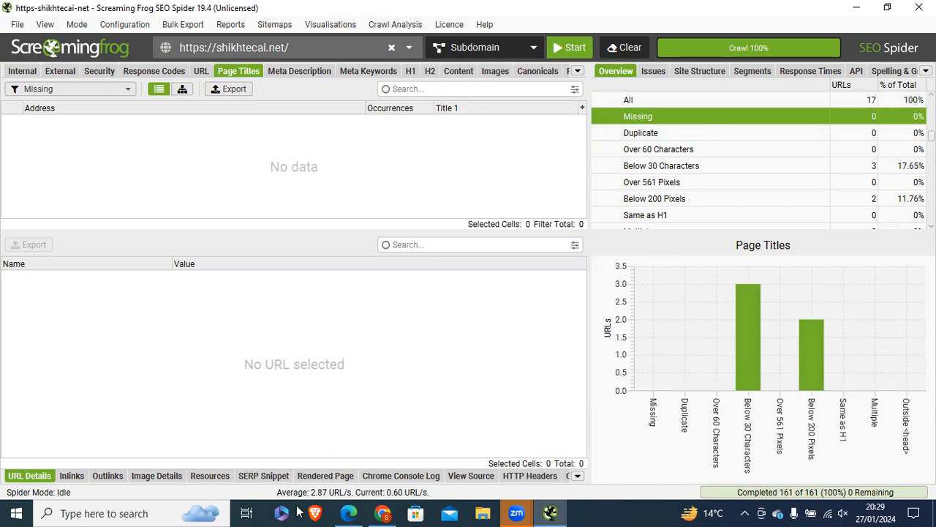
Step: Copy the crawled site URL and return to the audit spreadsheet
{"action": "left_click", "coordinate": [234, 48]}
{"action": "right_click", "coordinate": [232, 50]}
{"action": "left_click", "coordinate": [246, 117]}
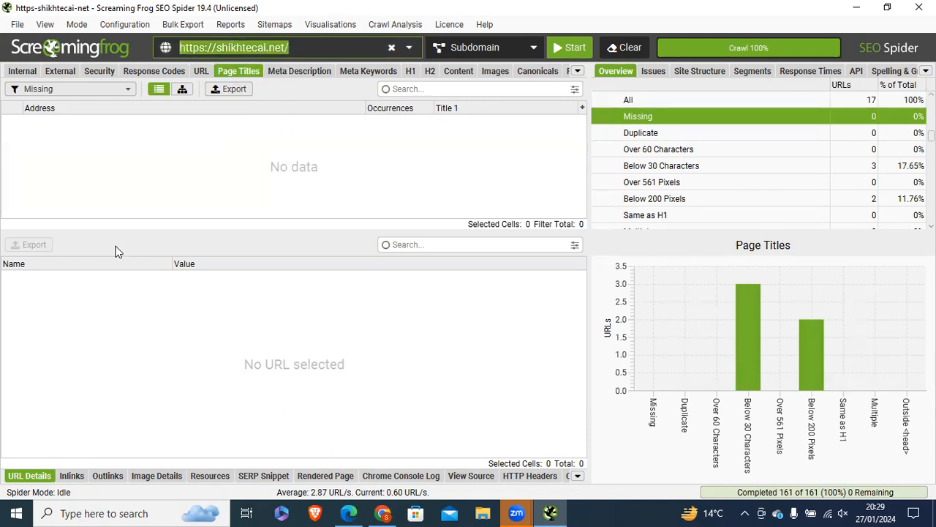
{"action": "key", "text": "alt+Tab"}
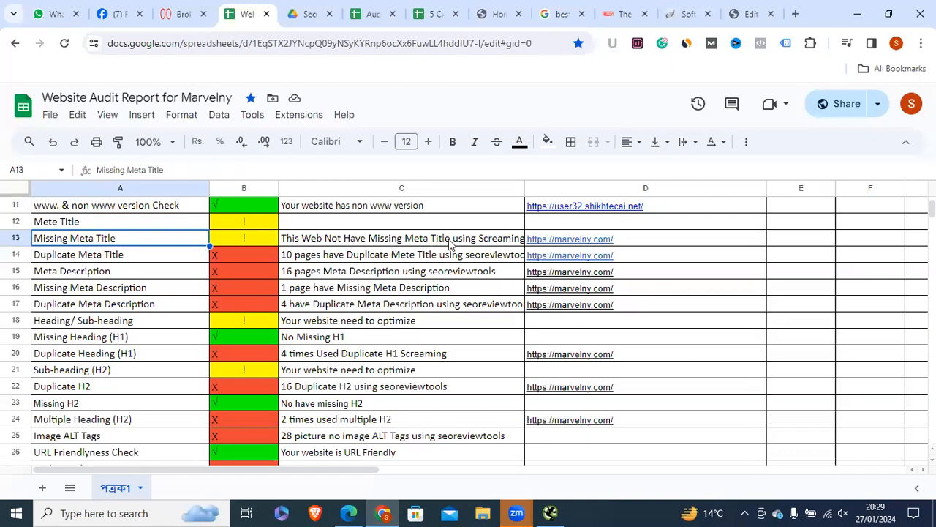
Step: Append 'frog tool' to the Missing Meta Title note in C13
{"action": "double_click", "coordinate": [496, 239]}
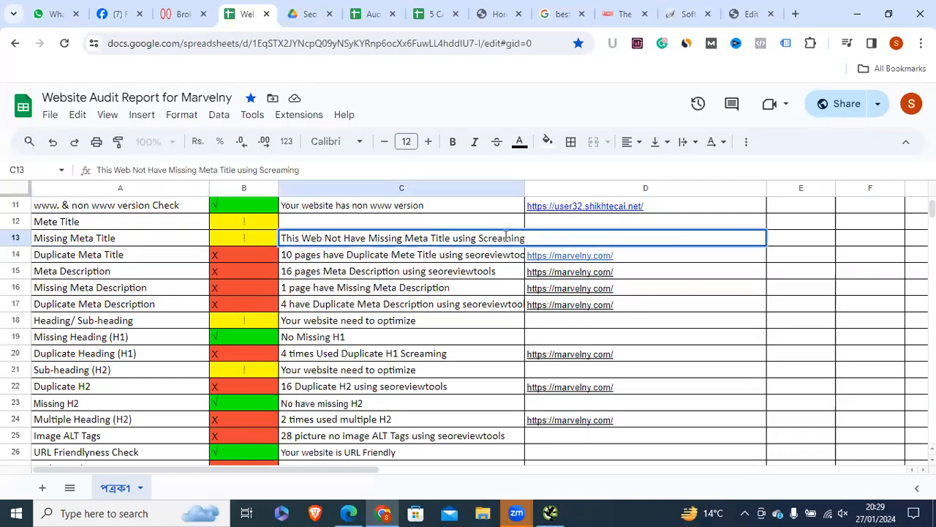
{"action": "left_click", "coordinate": [563, 265]}
{"action": "double_click", "coordinate": [549, 239]}
{"action": "type", "text": "fr"}
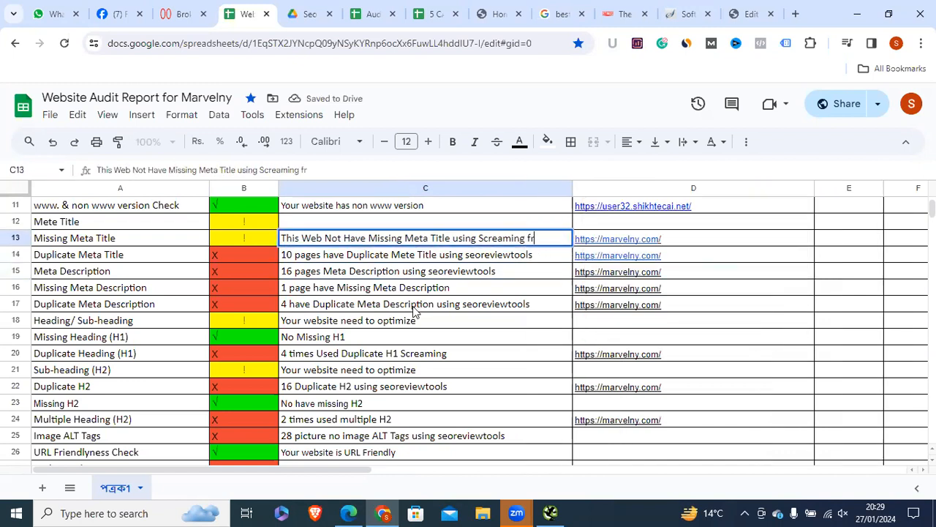
{"action": "type", "text": "og tool"}
{"action": "left_click", "coordinate": [450, 305]}
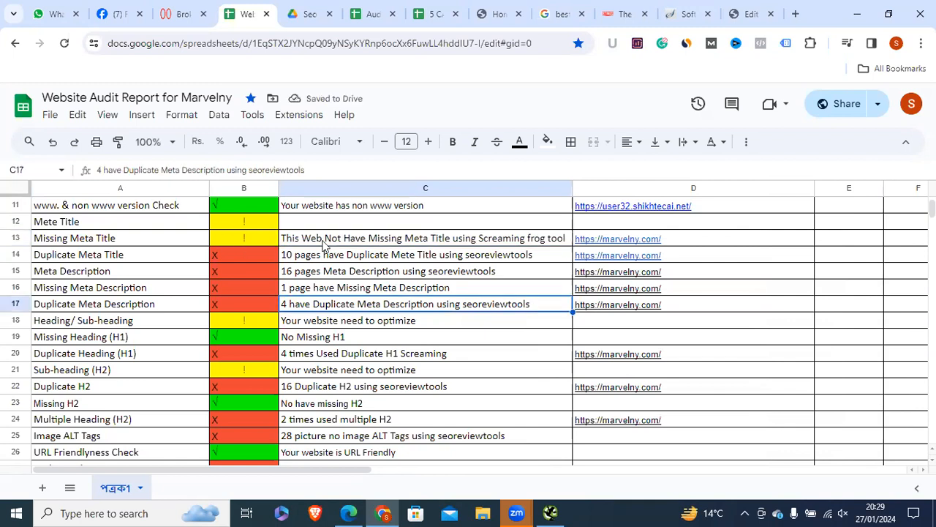
{"action": "left_click", "coordinate": [250, 242]}
{"action": "left_click", "coordinate": [243, 204]}
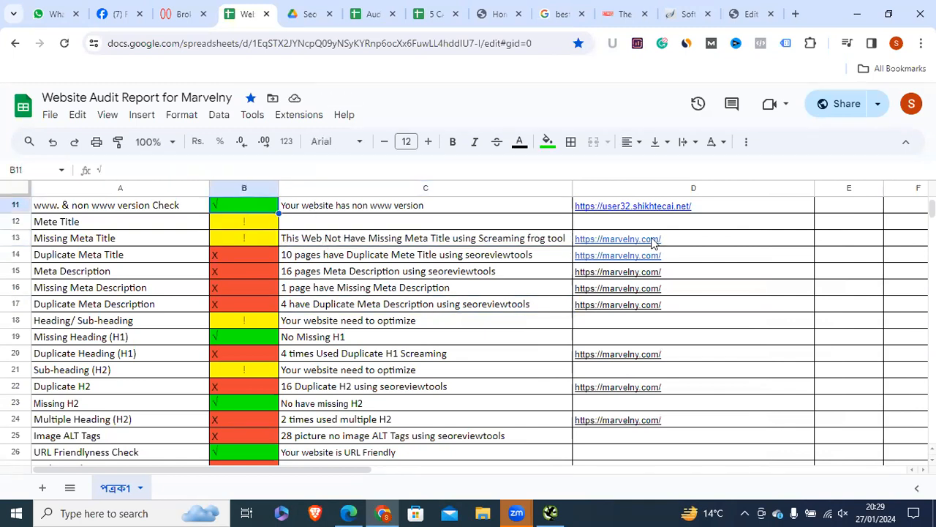
{"action": "left_click", "coordinate": [651, 241]}
{"action": "double_click", "coordinate": [632, 237]}
{"action": "right_click", "coordinate": [631, 238]}
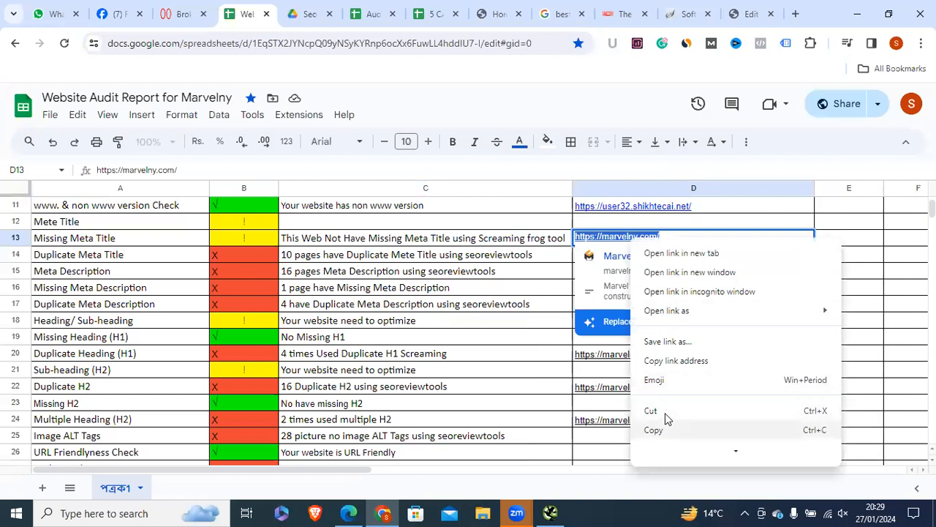
{"action": "scroll", "coordinate": [632, 406], "scroll_direction": "down", "scroll_amount": 5}
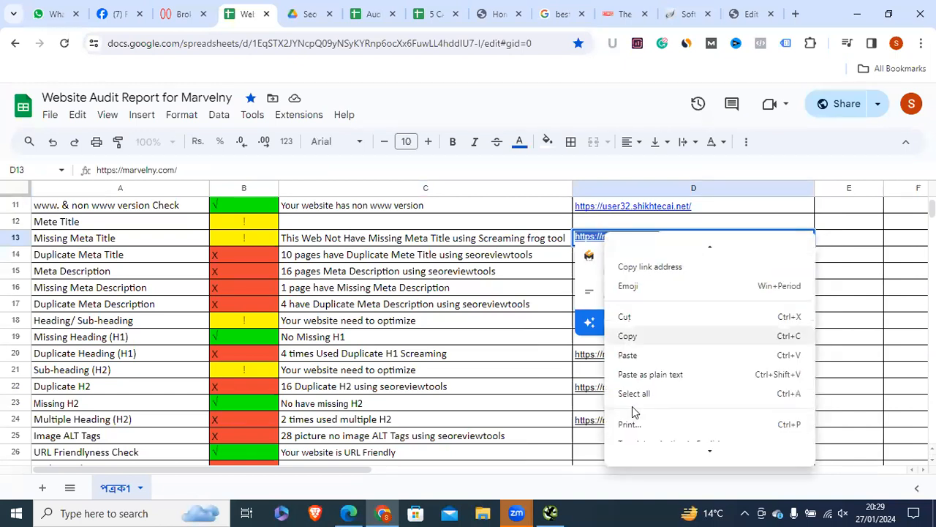
{"action": "left_click", "coordinate": [650, 263]}
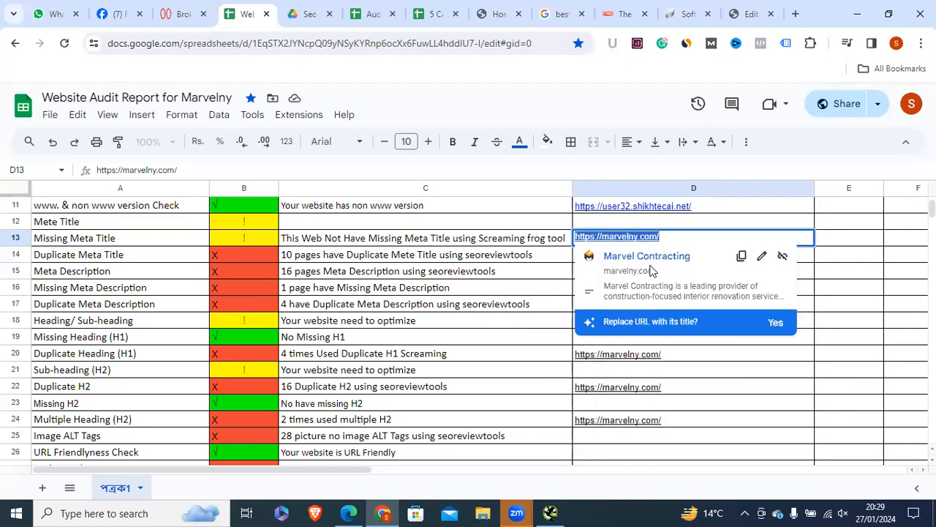
{"action": "left_click", "coordinate": [491, 258]}
{"action": "left_click", "coordinate": [677, 245]}
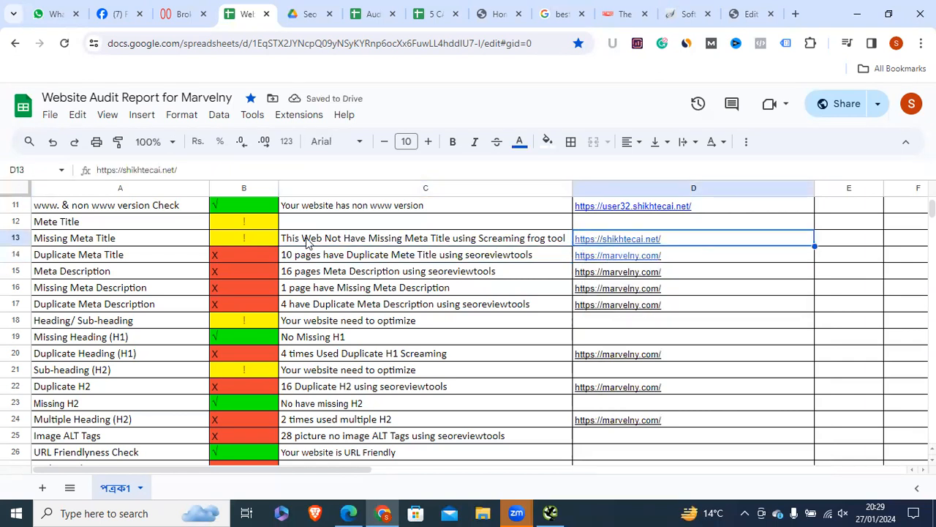
Step: Copy the green √ from B11 into B13 to mark Missing Meta Title done
{"action": "left_click", "coordinate": [309, 243]}
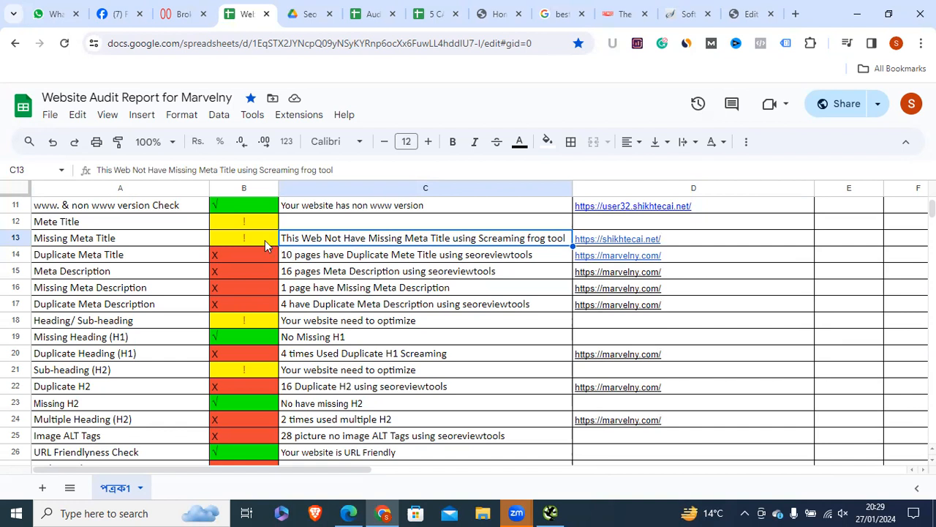
{"action": "left_click", "coordinate": [226, 206]}
{"action": "right_click", "coordinate": [226, 205]}
{"action": "left_click", "coordinate": [285, 173]}
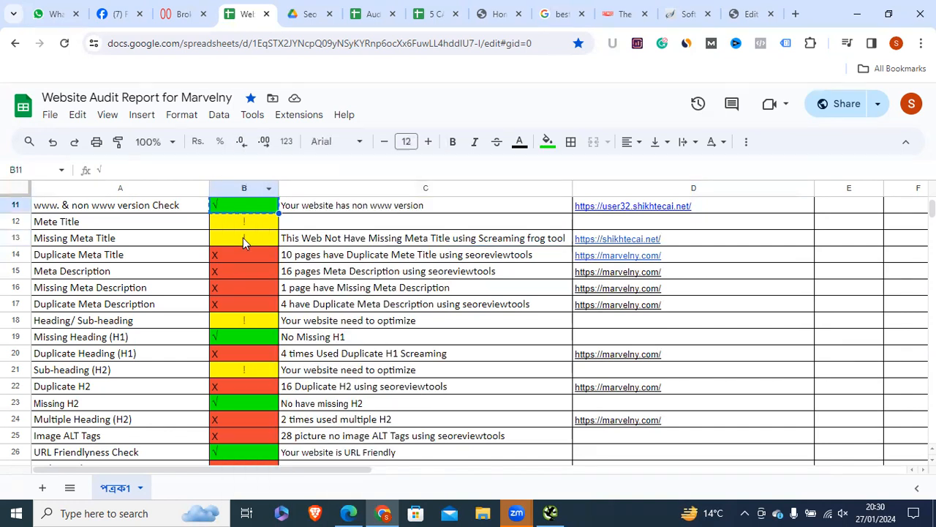
{"action": "right_click", "coordinate": [243, 238]}
{"action": "left_click", "coordinate": [282, 196]}
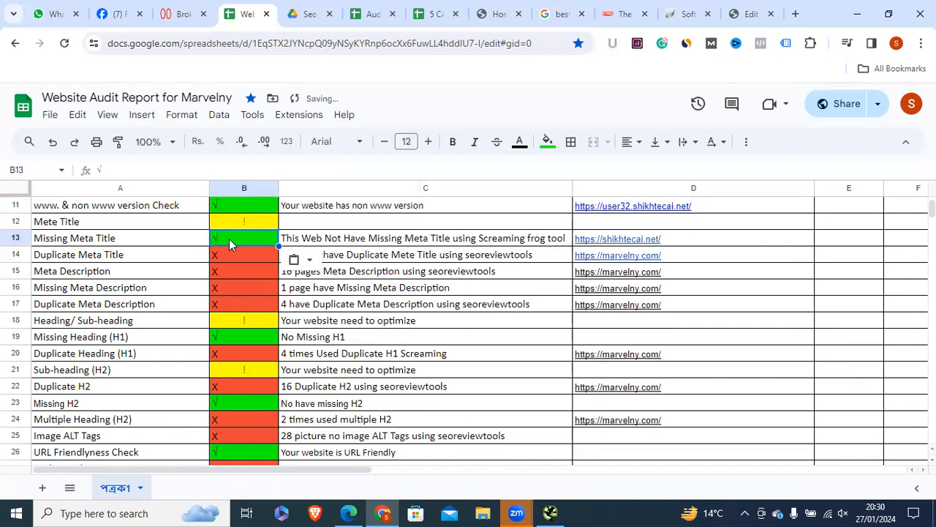
{"action": "left_click", "coordinate": [353, 242]}
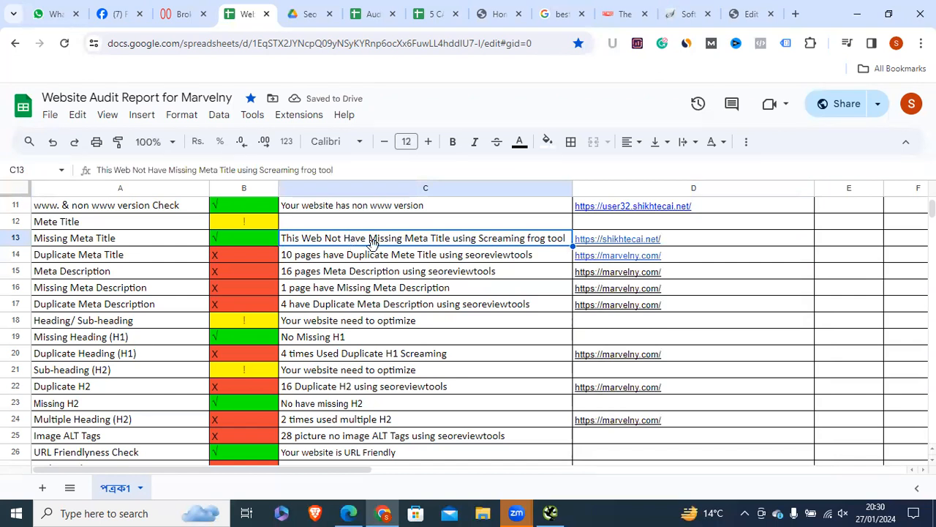
{"action": "key", "text": "Left"}
{"action": "left_click", "coordinate": [104, 255]}
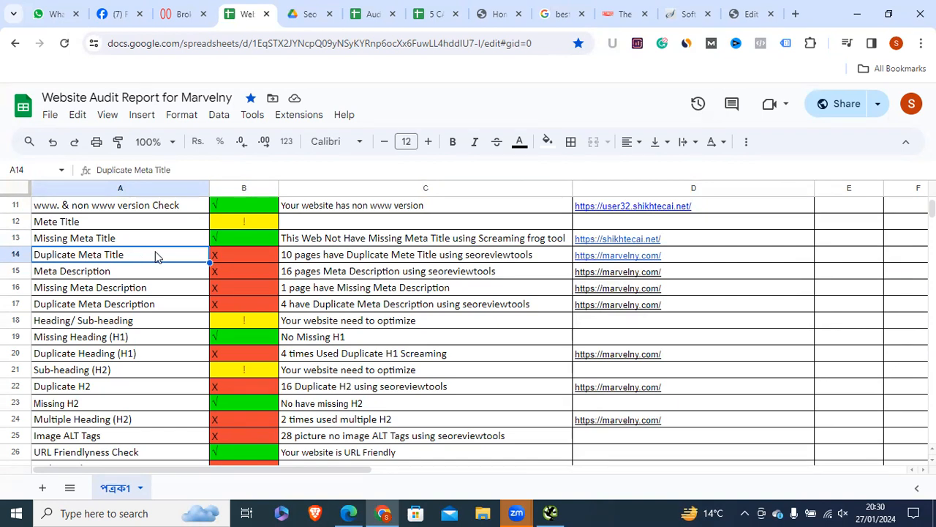
Step: Filter Screaming Frog's page titles to Duplicate, confirming zero duplicate titles
{"action": "left_click", "coordinate": [560, 14]}
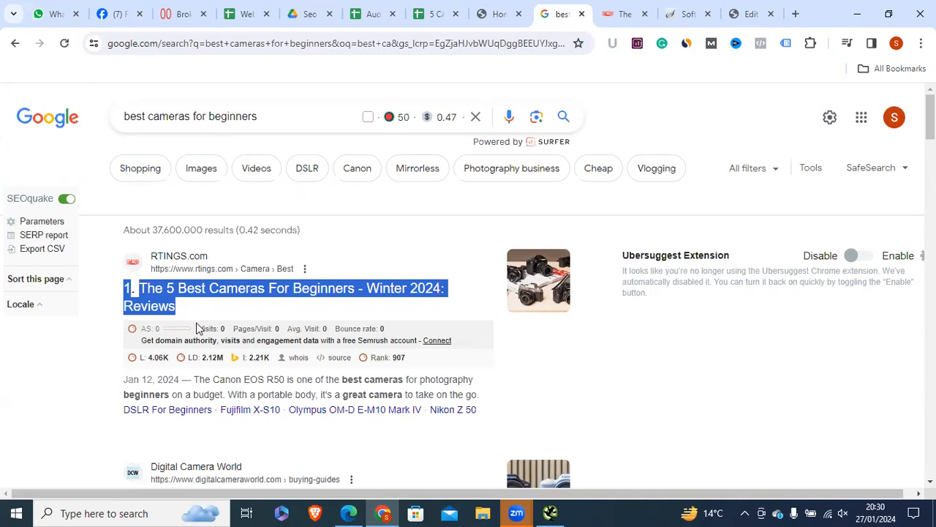
{"action": "left_click", "coordinate": [375, 13]}
{"action": "left_click", "coordinate": [242, 14]}
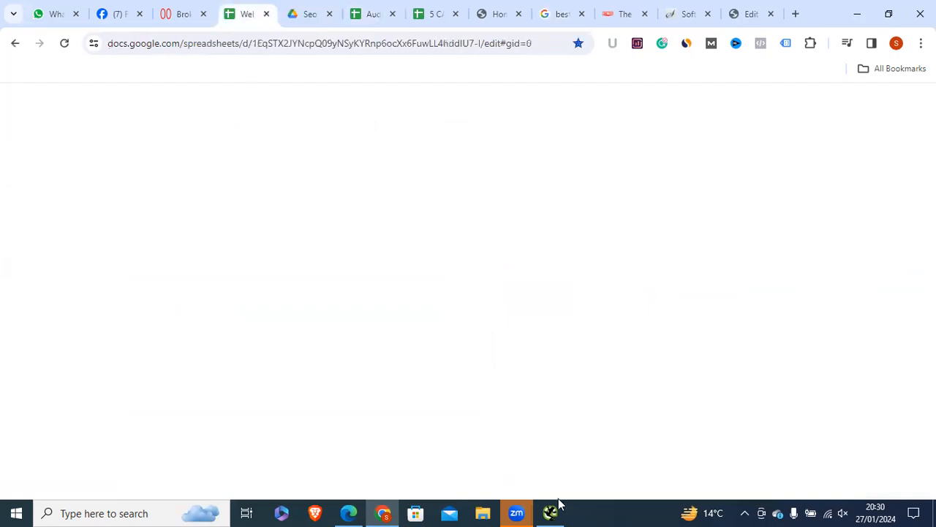
{"action": "left_click", "coordinate": [552, 511]}
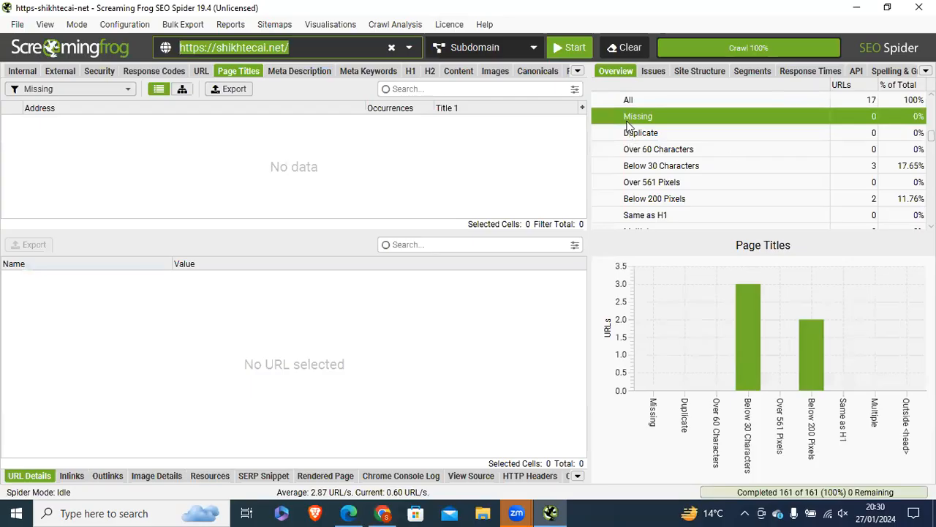
{"action": "left_click", "coordinate": [850, 130]}
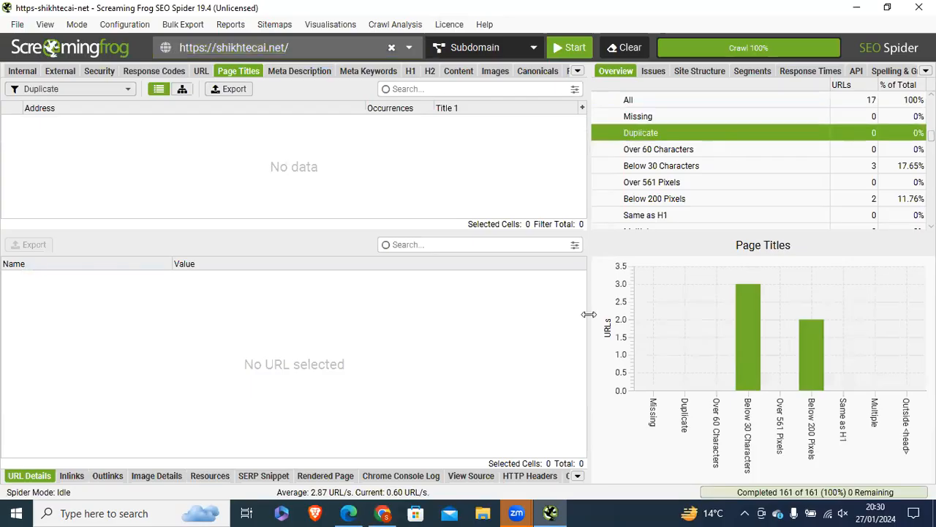
Step: Copy the green √ from B13 into B14 for Duplicate Meta Title
{"action": "left_click", "coordinate": [382, 512]}
{"action": "right_click", "coordinate": [236, 238]}
{"action": "left_click", "coordinate": [275, 175]}
{"action": "right_click", "coordinate": [247, 253]}
{"action": "left_click", "coordinate": [278, 198]}
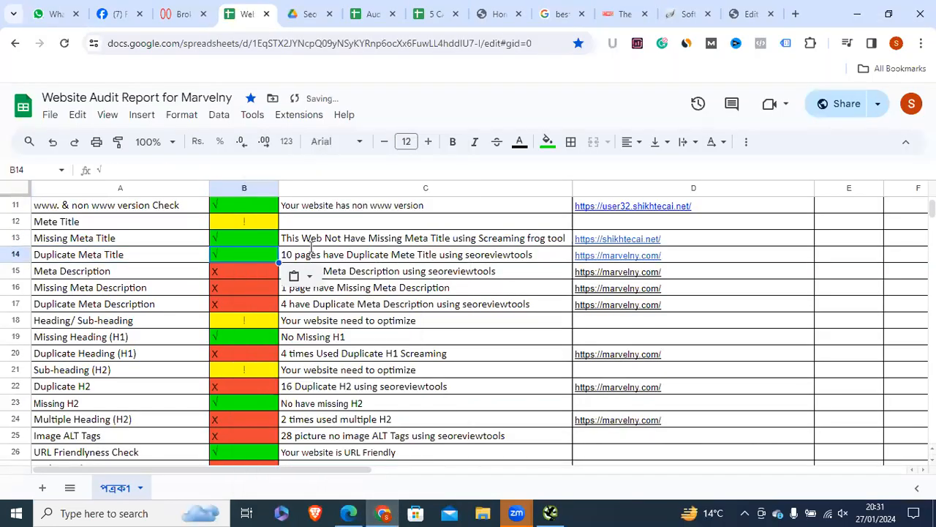
Step: Insert 'does' into the C13 note and widen column C to fit
{"action": "left_click", "coordinate": [312, 254]}
{"action": "double_click", "coordinate": [325, 237]}
{"action": "type", "text": "d"}
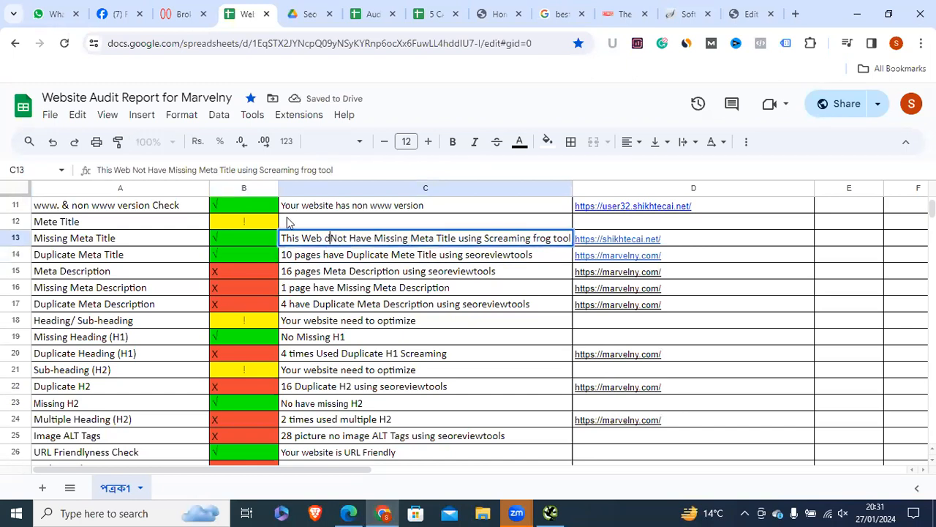
{"action": "type", "text": "oes"}
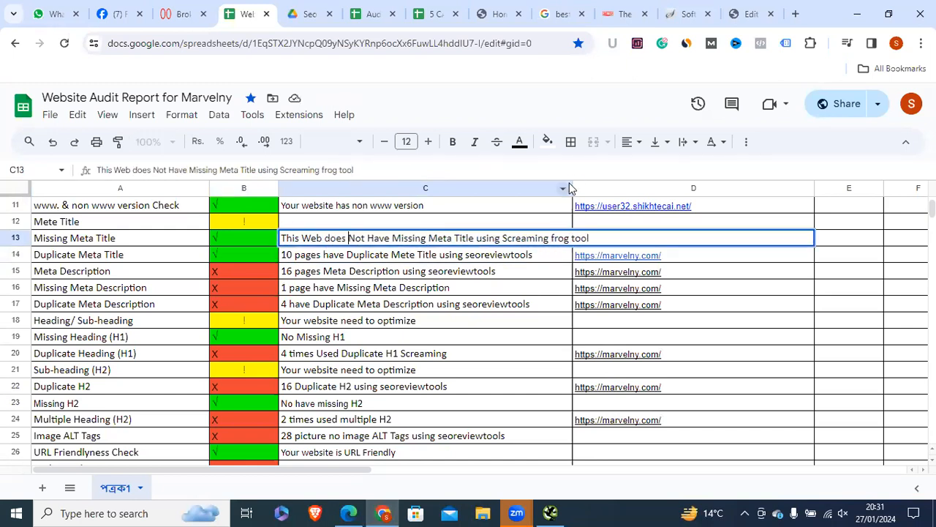
{"action": "left_click_drag", "start_coordinate": [572, 188], "coordinate": [614, 188]}
{"action": "left_click", "coordinate": [478, 306]}
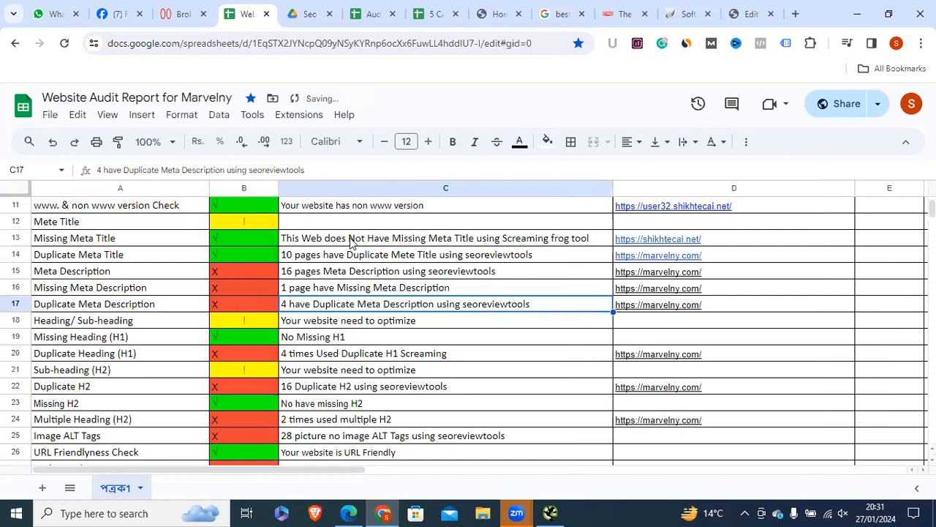
{"action": "triple_click", "coordinate": [317, 237]}
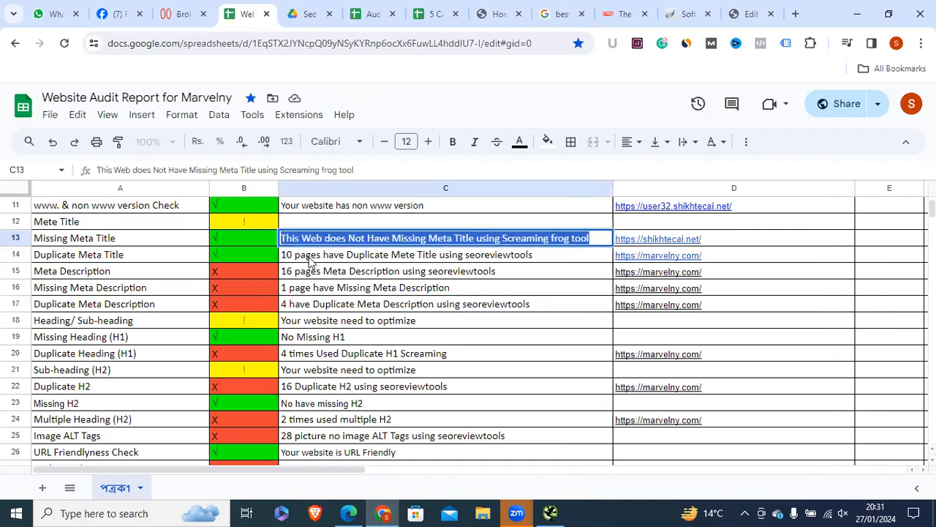
Step: Delete '10 pages have' from the Duplicate Meta Title note in C14
{"action": "left_click", "coordinate": [308, 256]}
{"action": "double_click", "coordinate": [308, 259]}
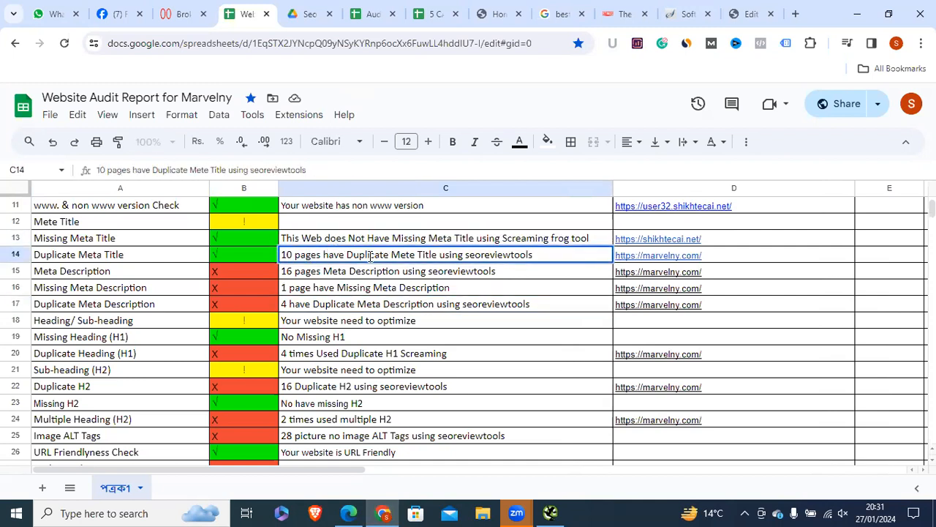
{"action": "left_click_drag", "start_coordinate": [348, 256], "coordinate": [282, 256]}
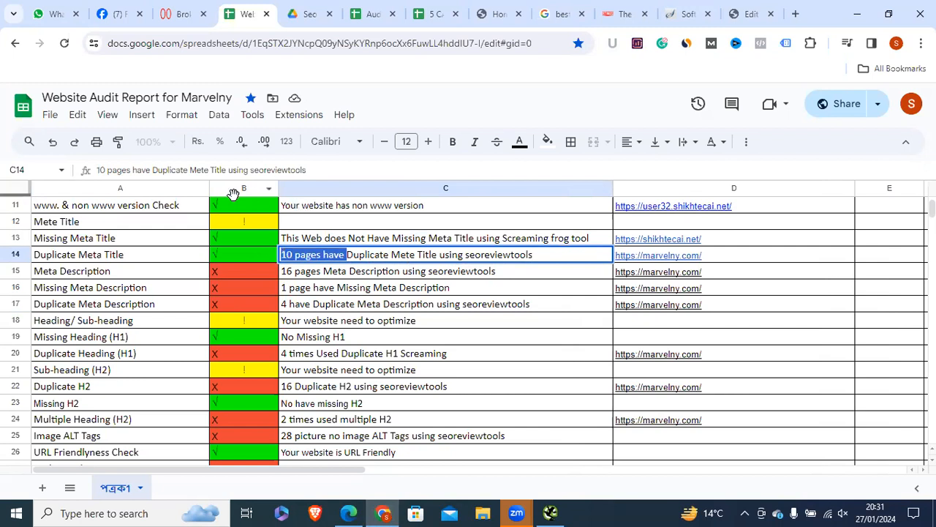
{"action": "key", "text": "BackSpace"}
Step: Prefix C14 with 'This Web does Not Have' copied from C13
{"action": "left_click", "coordinate": [356, 238]}
{"action": "double_click", "coordinate": [391, 238]}
{"action": "left_click_drag", "start_coordinate": [391, 237], "coordinate": [282, 237]}
{"action": "right_click", "coordinate": [307, 238]}
{"action": "left_click", "coordinate": [328, 298]}
{"action": "triple_click", "coordinate": [283, 255]}
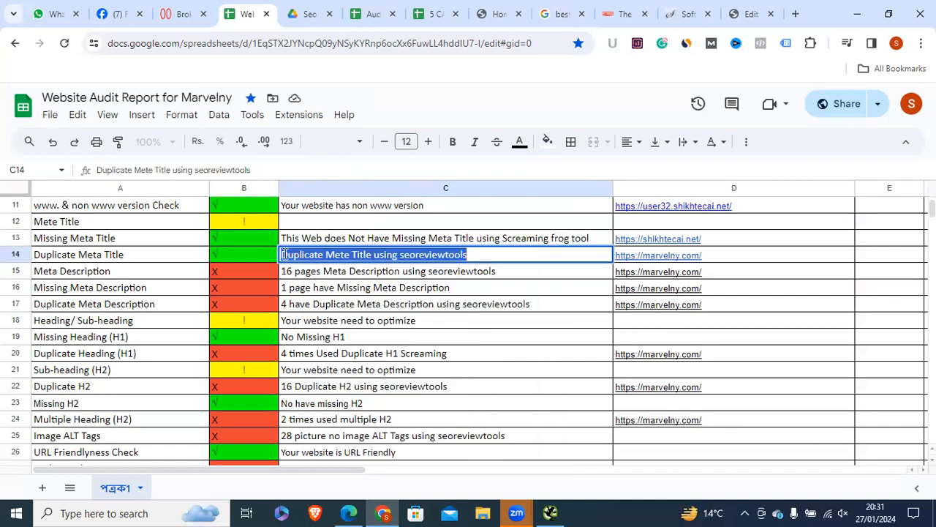
{"action": "left_click", "coordinate": [284, 254]}
{"action": "key", "text": "ctrl+v"}
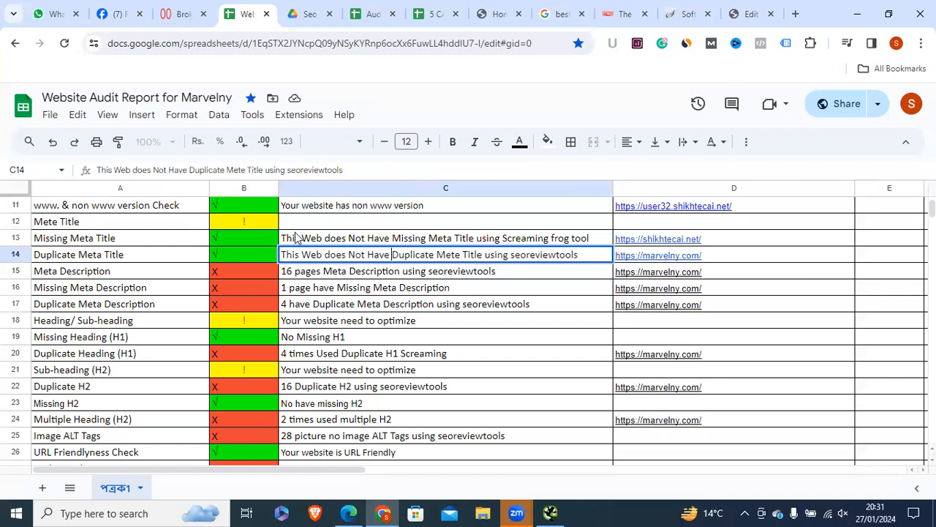
{"action": "key", "text": "Return"}
Step: Replace 'seoreviewtools' in C14 with 'Screaming frog tool' copied from C13
{"action": "left_click", "coordinate": [545, 256]}
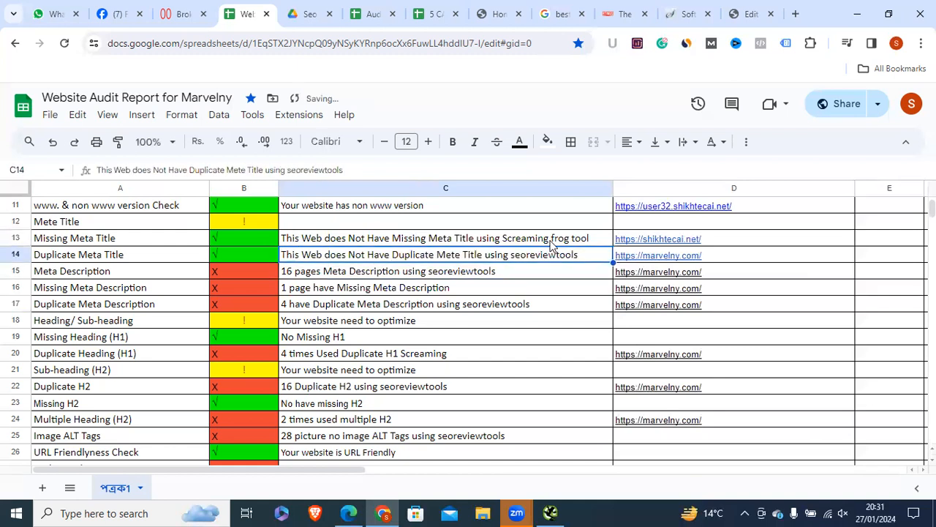
{"action": "left_click", "coordinate": [590, 238]}
{"action": "double_click", "coordinate": [590, 238]}
{"action": "left_click_drag", "start_coordinate": [590, 238], "coordinate": [505, 239]}
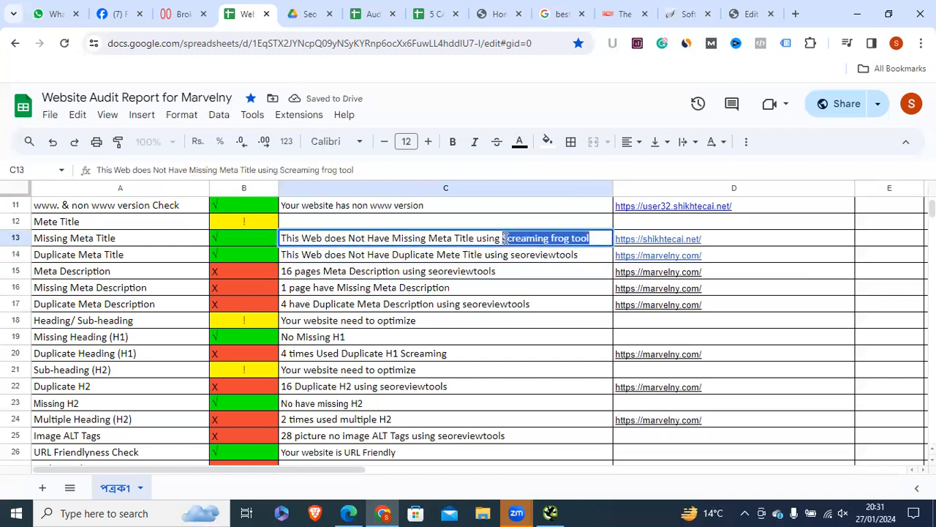
{"action": "right_click", "coordinate": [504, 238]}
{"action": "left_click", "coordinate": [533, 303]}
{"action": "double_click", "coordinate": [578, 255]}
{"action": "left_click_drag", "start_coordinate": [577, 254], "coordinate": [514, 255]}
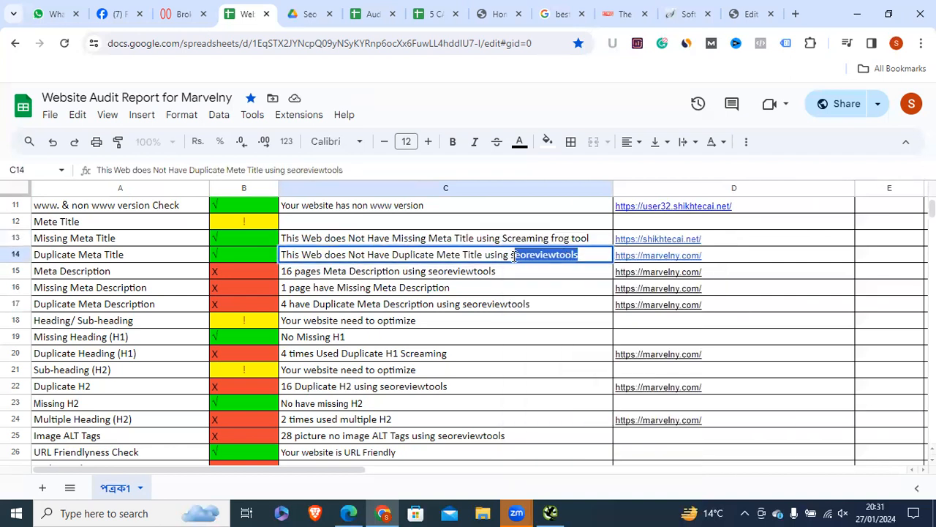
{"action": "right_click", "coordinate": [515, 255]}
{"action": "left_click", "coordinate": [600, 130]}
{"action": "left_click", "coordinate": [528, 300]}
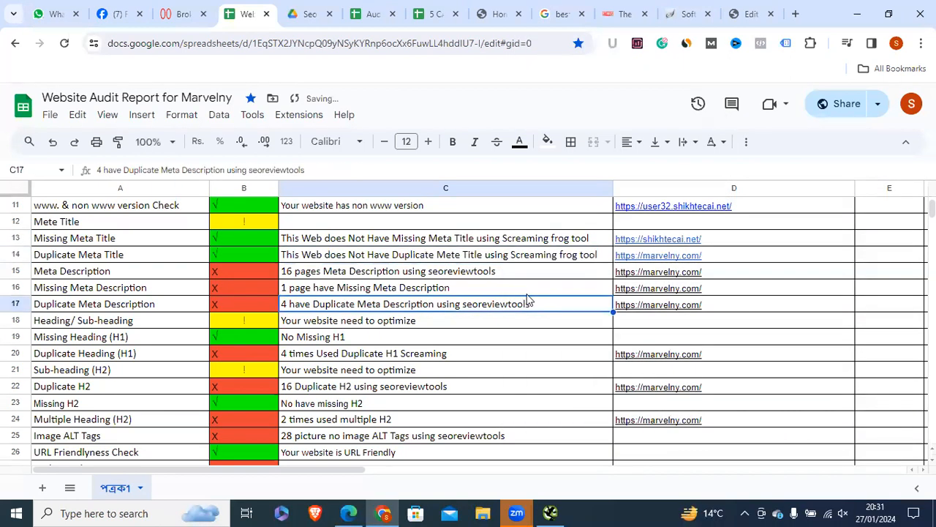
Step: Copy the shikhtecai.net link from D13 into D14
{"action": "left_click", "coordinate": [699, 238]}
{"action": "right_click", "coordinate": [700, 239]}
{"action": "left_click", "coordinate": [713, 176]}
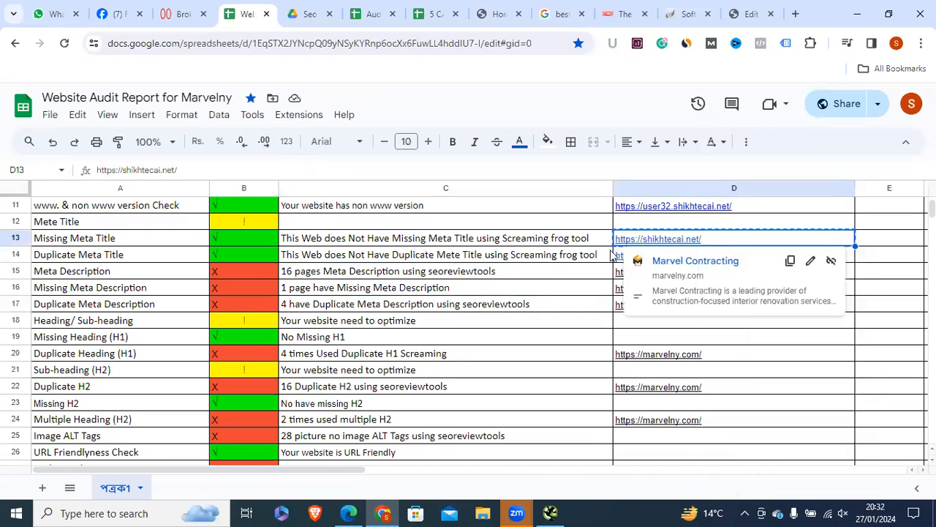
{"action": "left_click", "coordinate": [619, 255]}
{"action": "right_click", "coordinate": [620, 255]}
{"action": "left_click", "coordinate": [656, 197]}
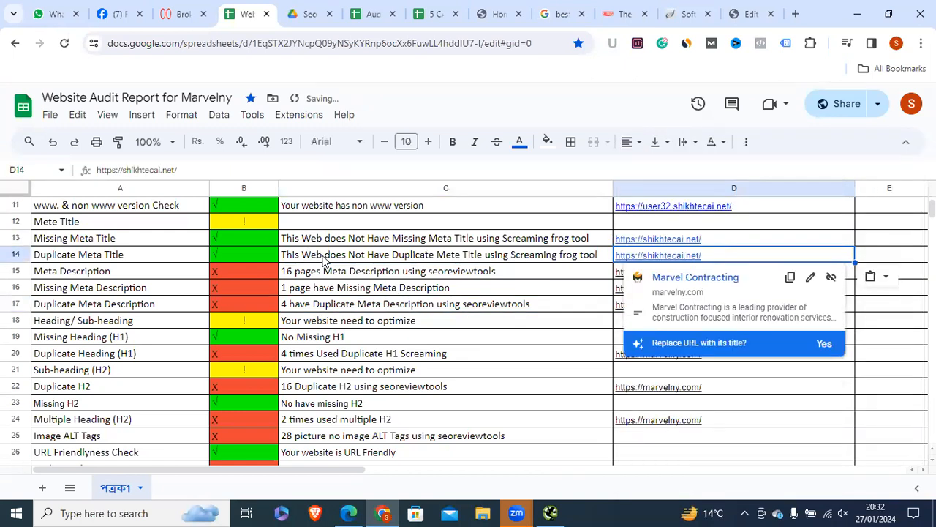
{"action": "key", "text": "Left"}
{"action": "left_click", "coordinate": [154, 275]}
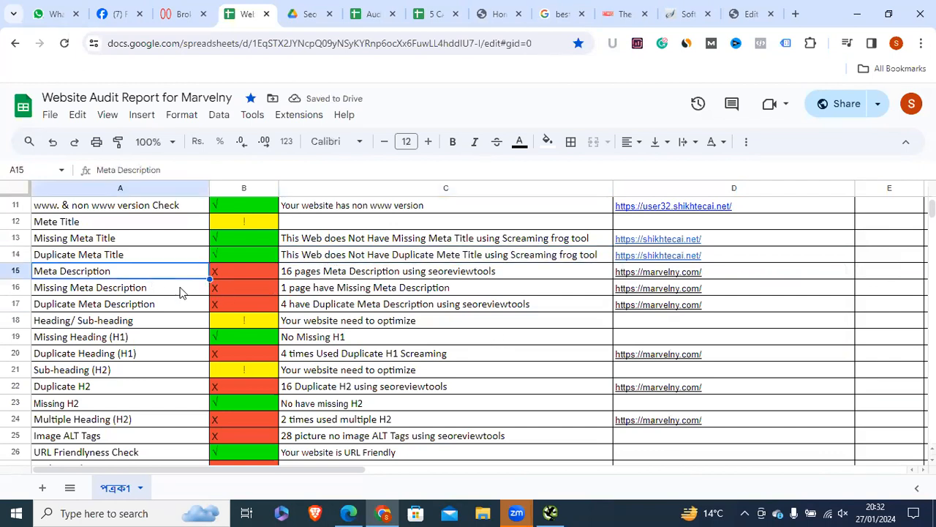
Step: Review the RTINGS result's title and description snippet in the best cameras for beginners results
{"action": "left_click", "coordinate": [550, 13]}
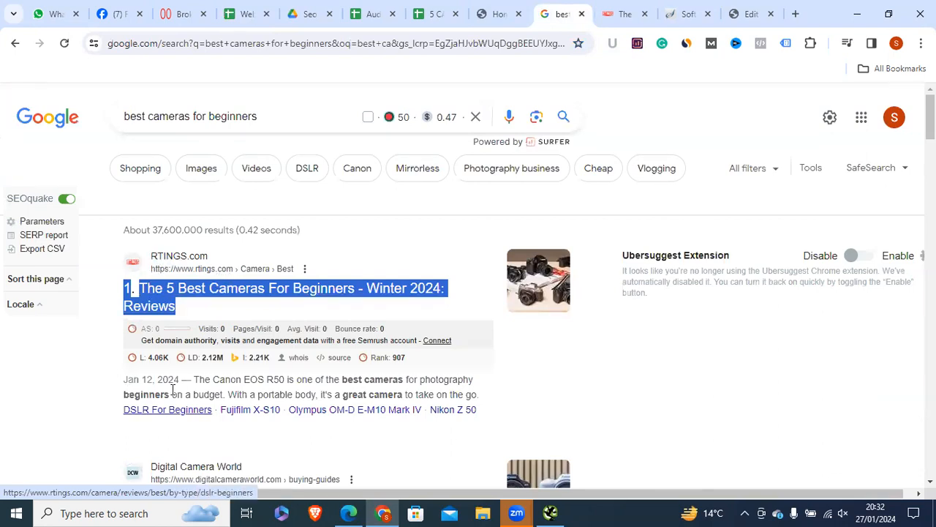
{"action": "left_click_drag", "start_coordinate": [193, 379], "coordinate": [483, 399]}
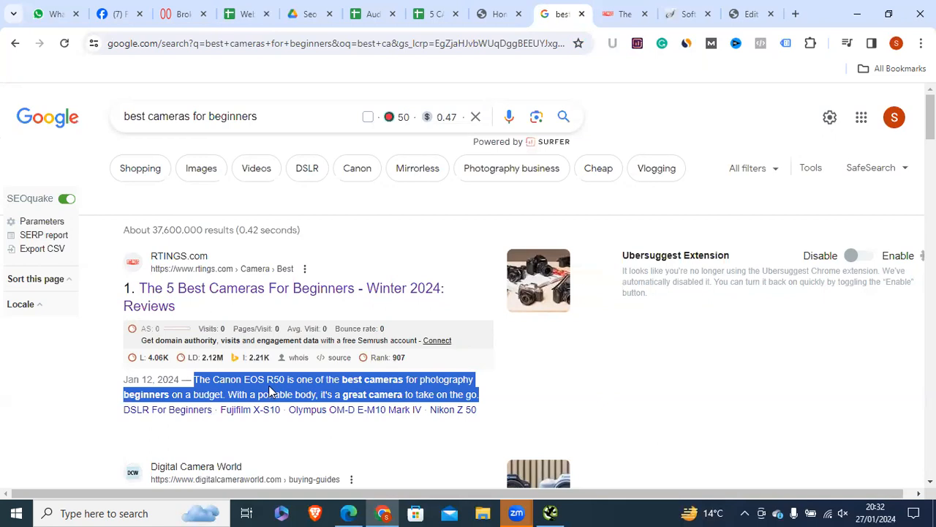
{"action": "left_click_drag", "start_coordinate": [109, 277], "coordinate": [210, 311]}
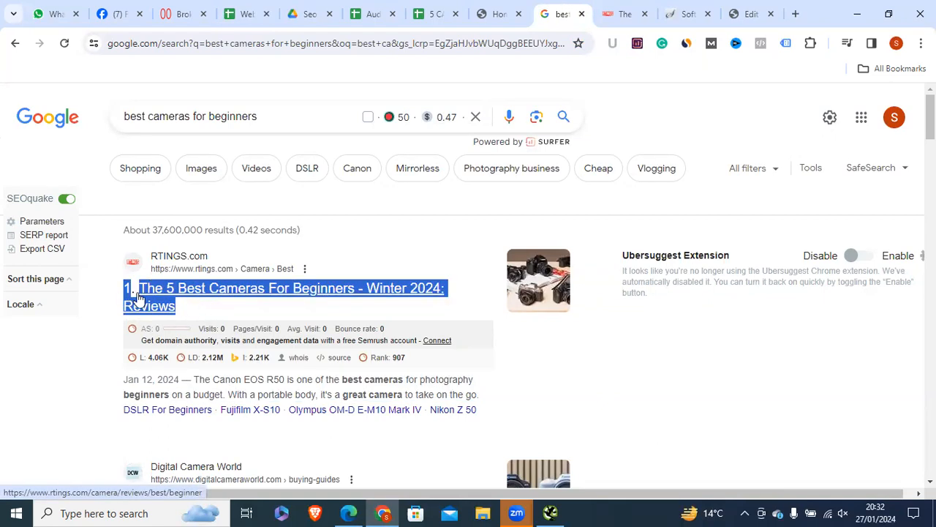
{"action": "left_click_drag", "start_coordinate": [194, 379], "coordinate": [225, 380]}
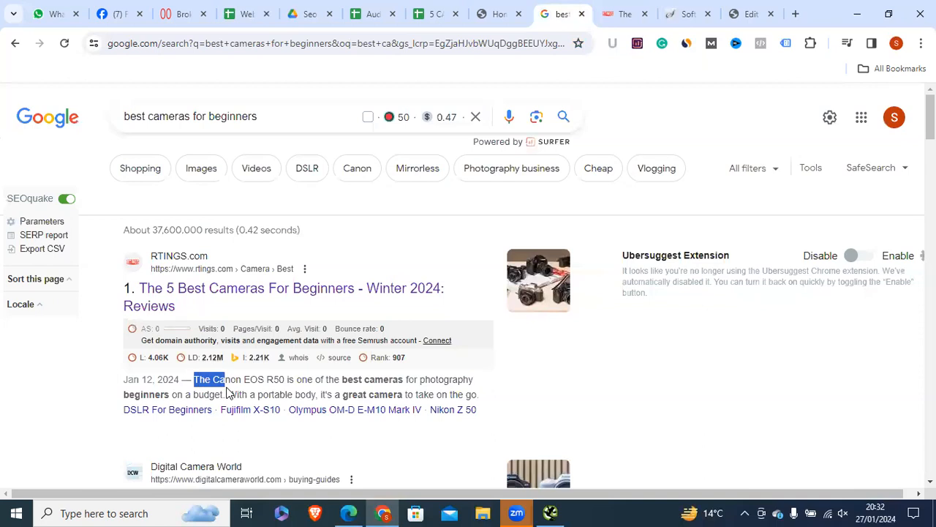
Step: Turn off the SEOquake overlay and reselect the full RTINGS title and description snippet
{"action": "left_click", "coordinate": [66, 199]}
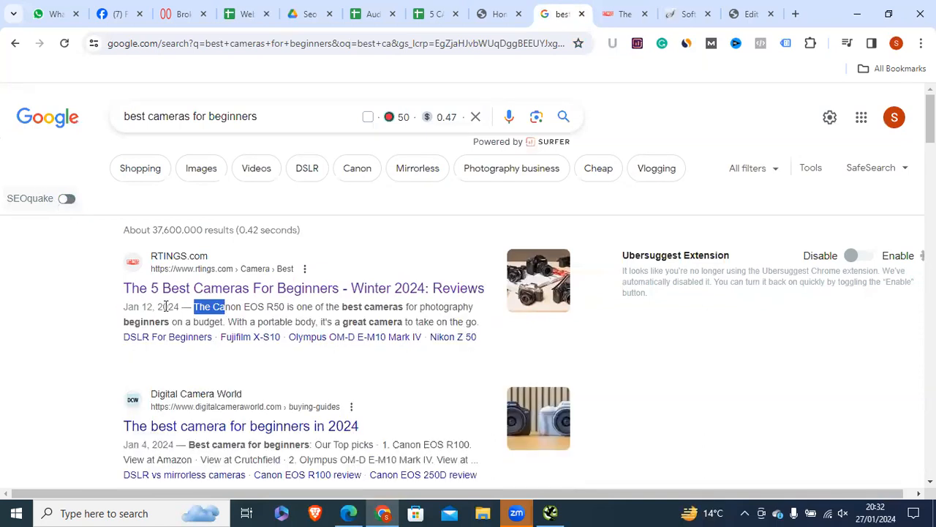
{"action": "left_click", "coordinate": [92, 306]}
{"action": "left_click_drag", "start_coordinate": [124, 288], "coordinate": [484, 287]}
{"action": "left_click_drag", "start_coordinate": [195, 307], "coordinate": [483, 321]}
{"action": "left_click", "coordinate": [397, 313]}
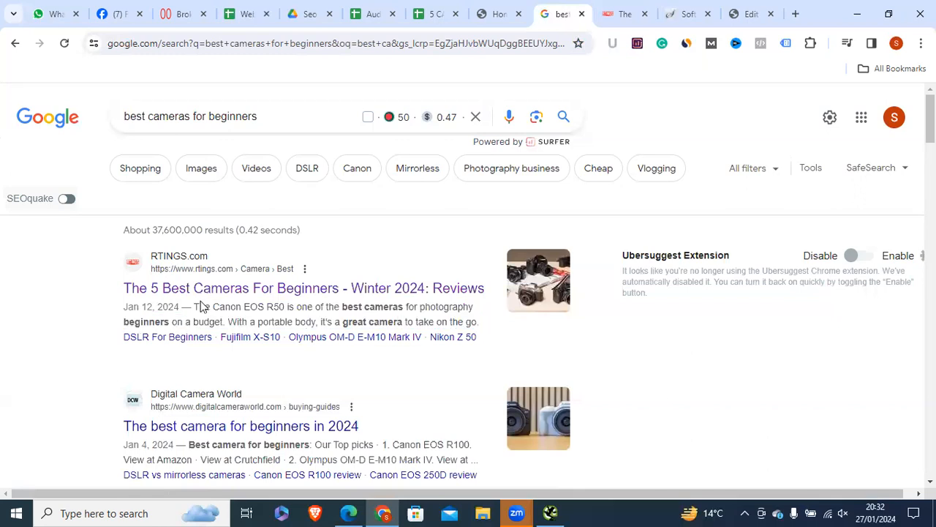
{"action": "left_click_drag", "start_coordinate": [195, 307], "coordinate": [489, 322]}
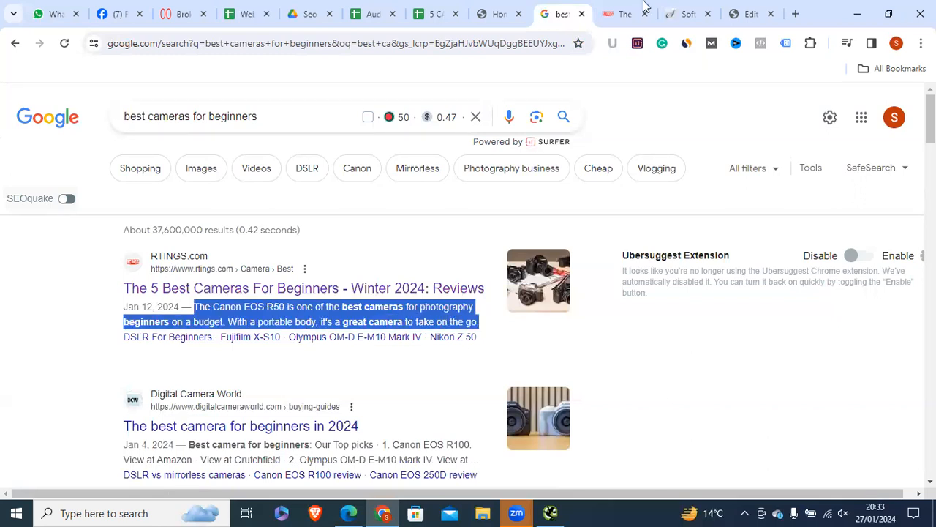
{"action": "left_click", "coordinate": [747, 14]}
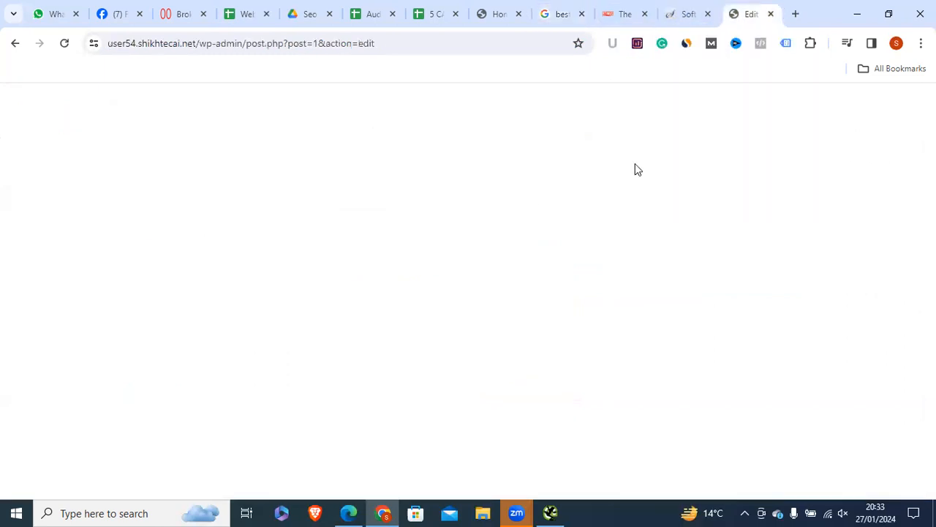
Step: Inspect Rank Math's meta description field and its 160-character limit
{"action": "left_click", "coordinate": [574, 219]}
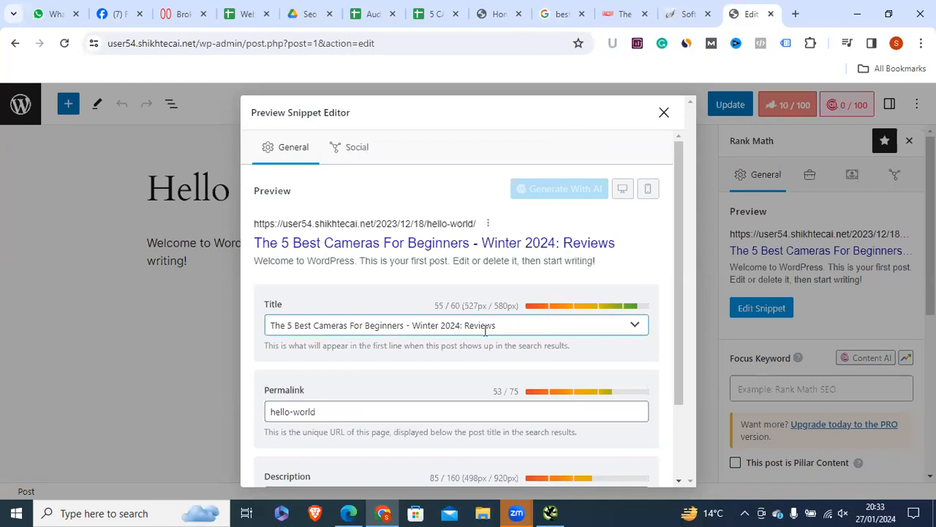
{"action": "scroll", "coordinate": [330, 383], "scroll_direction": "down", "scroll_amount": 2}
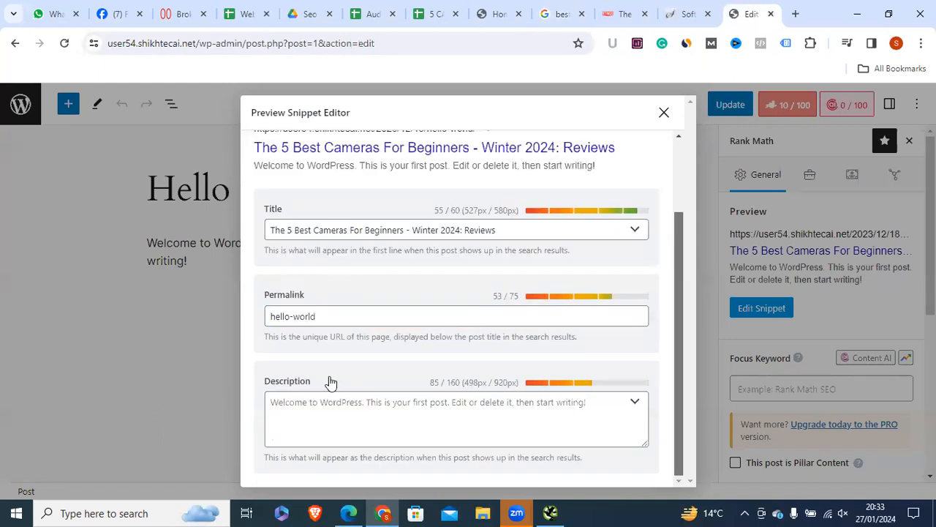
{"action": "left_click", "coordinate": [337, 416]}
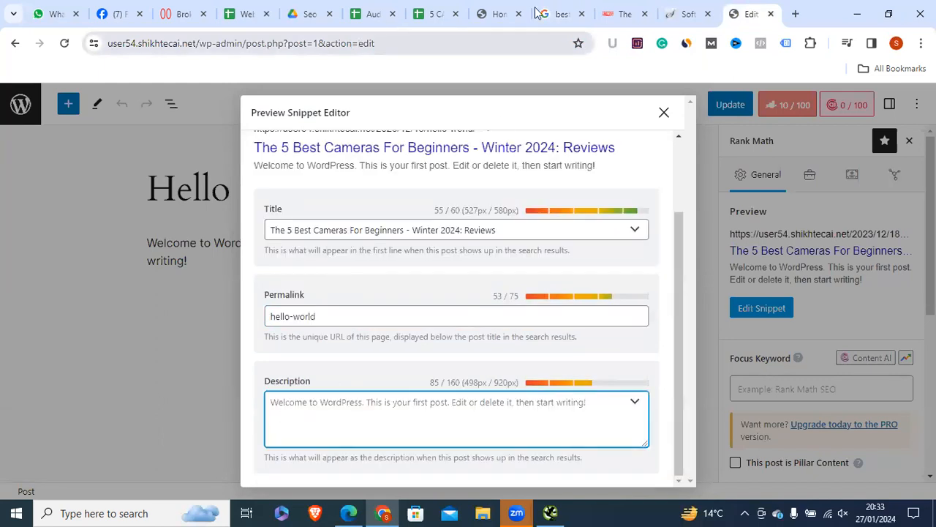
{"action": "double_click", "coordinate": [453, 380]}
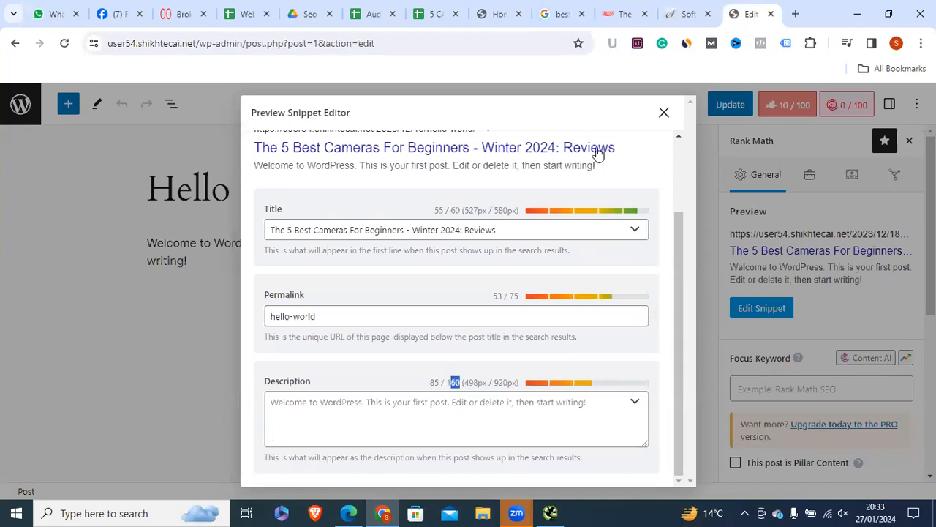
{"action": "left_click", "coordinate": [356, 413]}
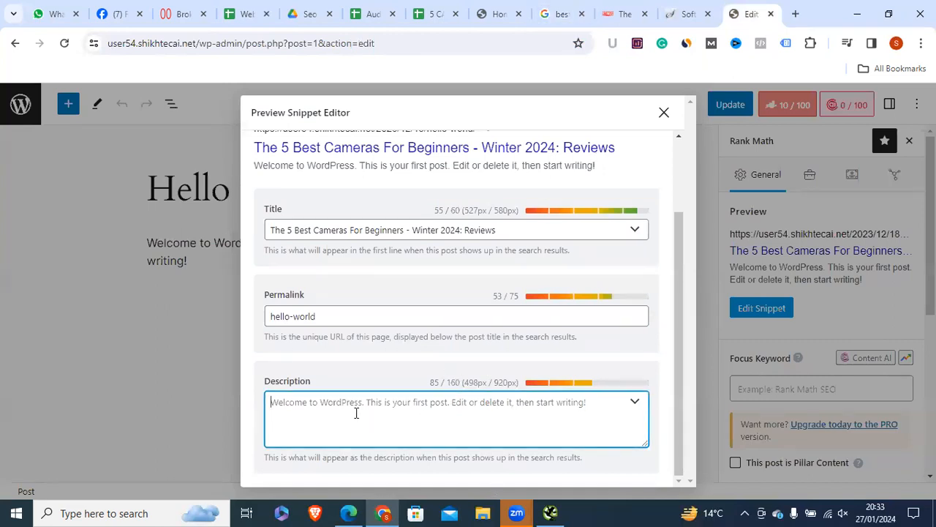
{"action": "left_click_drag", "start_coordinate": [676, 258], "coordinate": [677, 209]}
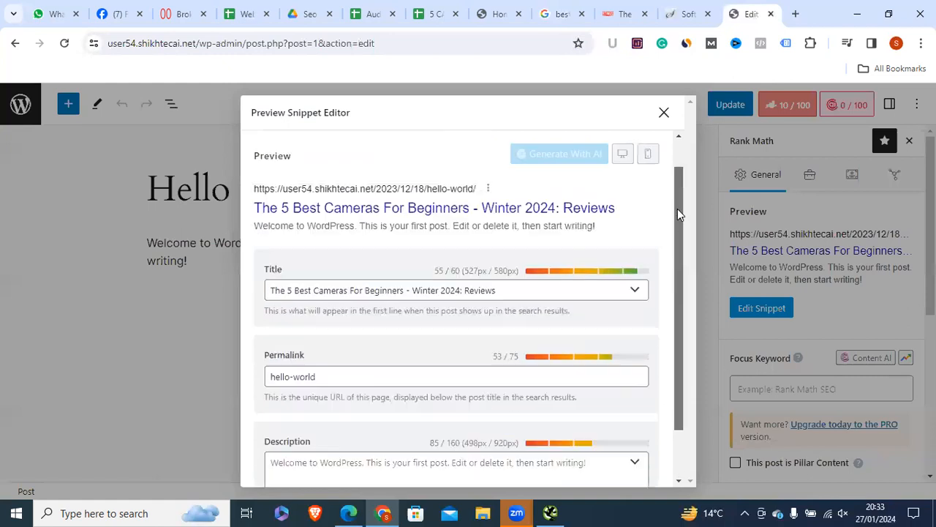
Step: Copy the RTINGS Canon EOS R50 description snippet from the Google results
{"action": "left_click", "coordinate": [562, 14]}
{"action": "left_click_drag", "start_coordinate": [196, 307], "coordinate": [479, 326]}
{"action": "right_click", "coordinate": [461, 151]}
{"action": "left_click", "coordinate": [485, 158]}
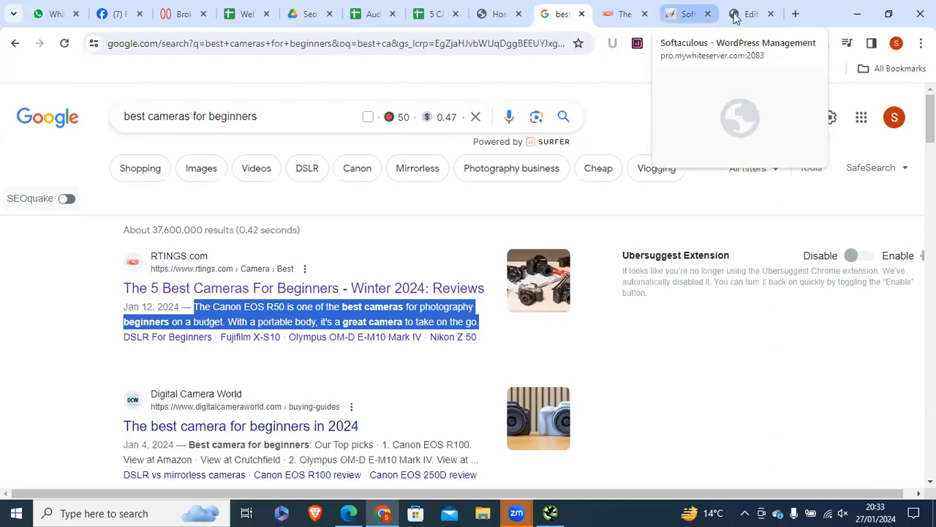
Step: Paste the Canon EOS R50 snippet into the meta description, reaching 144 of 160 characters
{"action": "left_click", "coordinate": [747, 14]}
{"action": "scroll", "coordinate": [664, 326], "scroll_direction": "down", "scroll_amount": 1}
{"action": "left_click", "coordinate": [554, 409]}
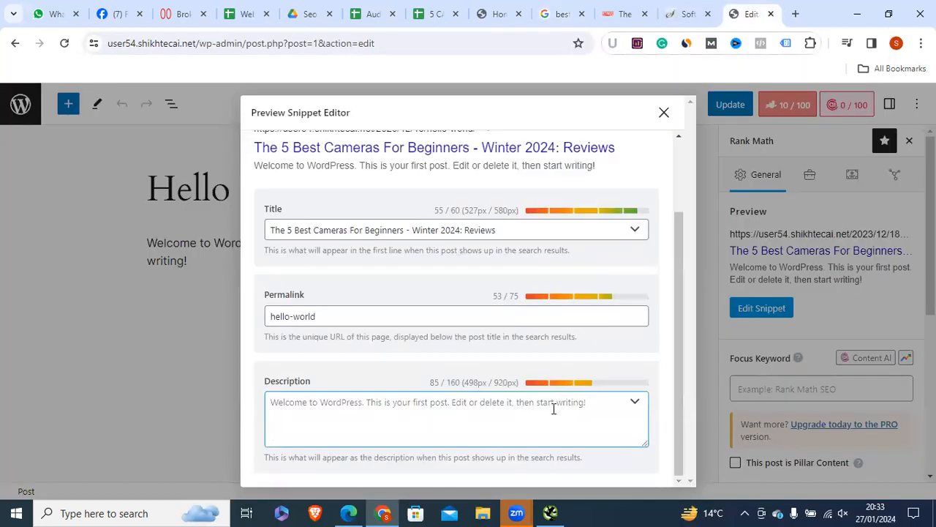
{"action": "right_click", "coordinate": [309, 412]}
{"action": "left_click", "coordinate": [329, 224]}
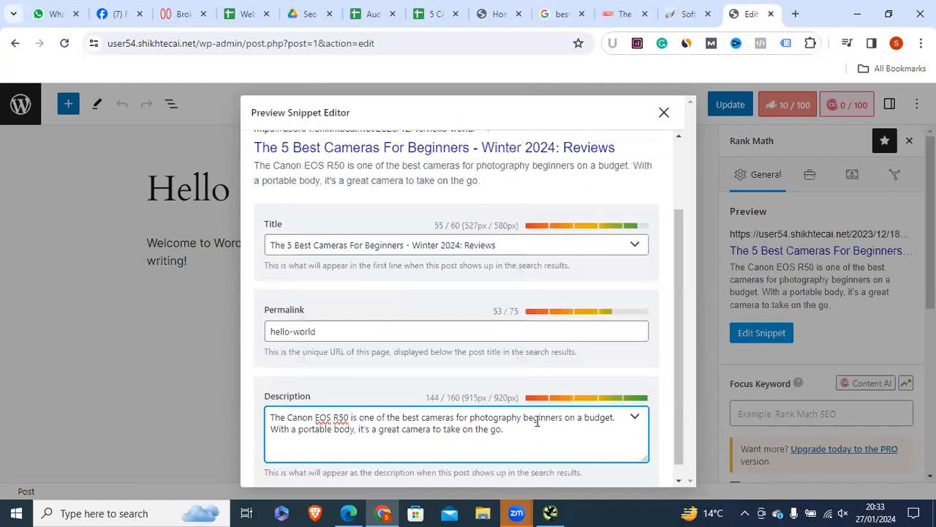
{"action": "left_click_drag", "start_coordinate": [423, 398], "coordinate": [442, 396]}
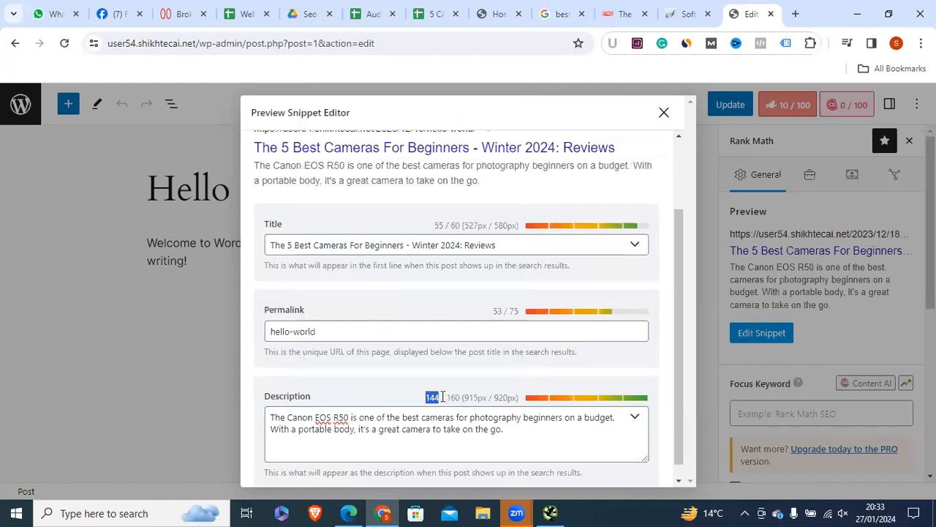
{"action": "left_click", "coordinate": [495, 417]}
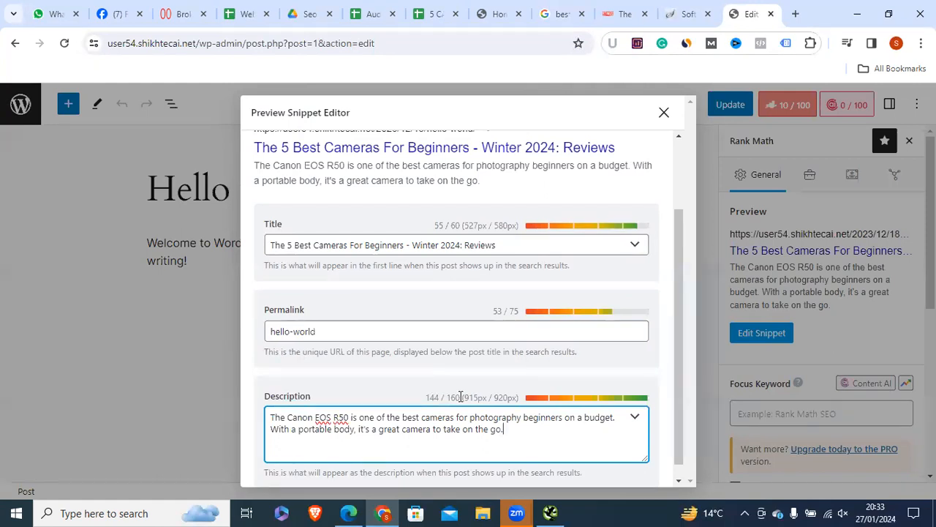
Step: Review the snippet title and description, then highlight the 'best cameras for beginners' query
{"action": "key", "text": "ctrl+a"}
{"action": "left_click", "coordinate": [397, 429]}
{"action": "left_click_drag", "start_coordinate": [278, 245], "coordinate": [494, 246]}
{"action": "left_click_drag", "start_coordinate": [505, 430], "coordinate": [206, 410]}
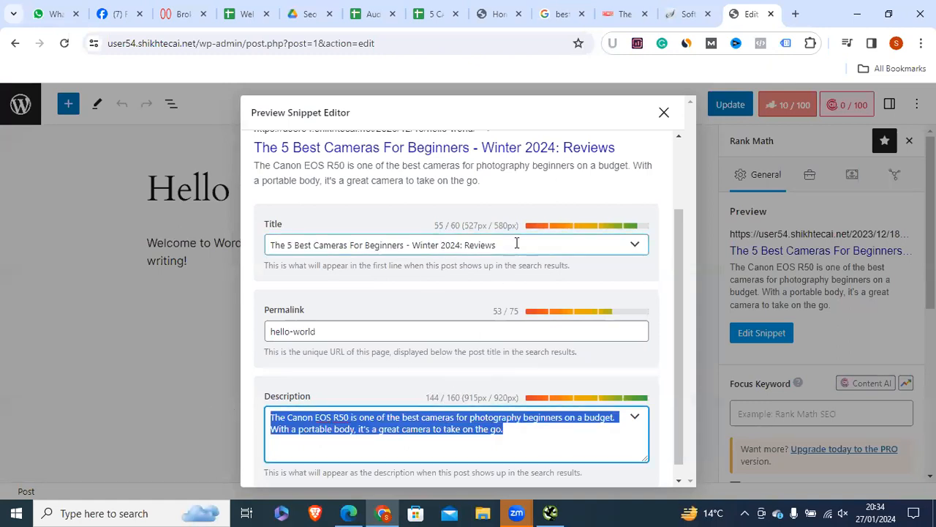
{"action": "left_click_drag", "start_coordinate": [515, 245], "coordinate": [127, 264]}
{"action": "left_click_drag", "start_coordinate": [507, 430], "coordinate": [138, 417]}
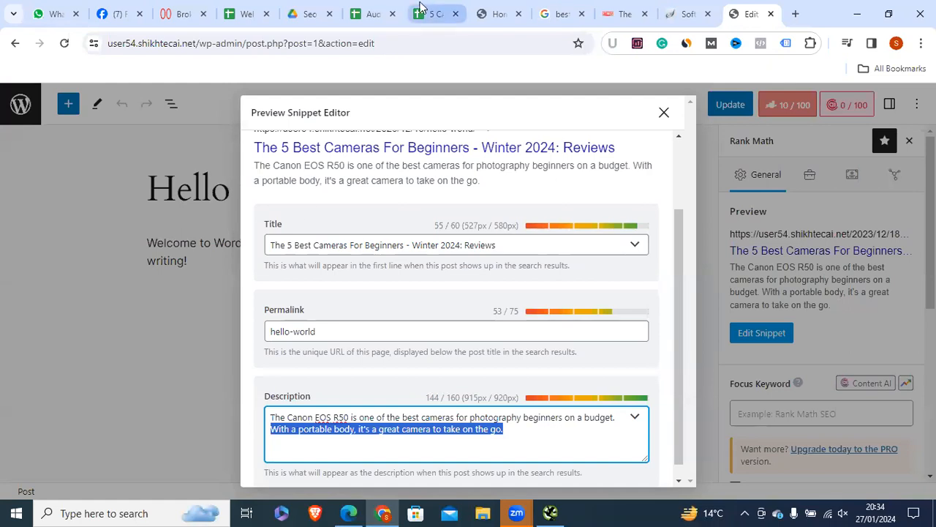
{"action": "left_click", "coordinate": [557, 14]}
{"action": "left_click_drag", "start_coordinate": [293, 109], "coordinate": [106, 99]}
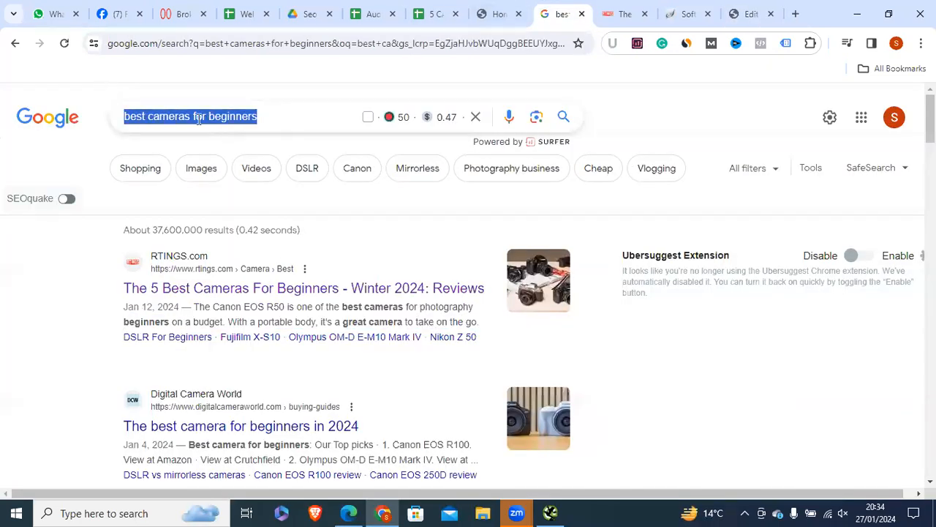
Step: Open the RTINGS beginner cameras article and scroll through it
{"action": "left_click", "coordinate": [295, 111]}
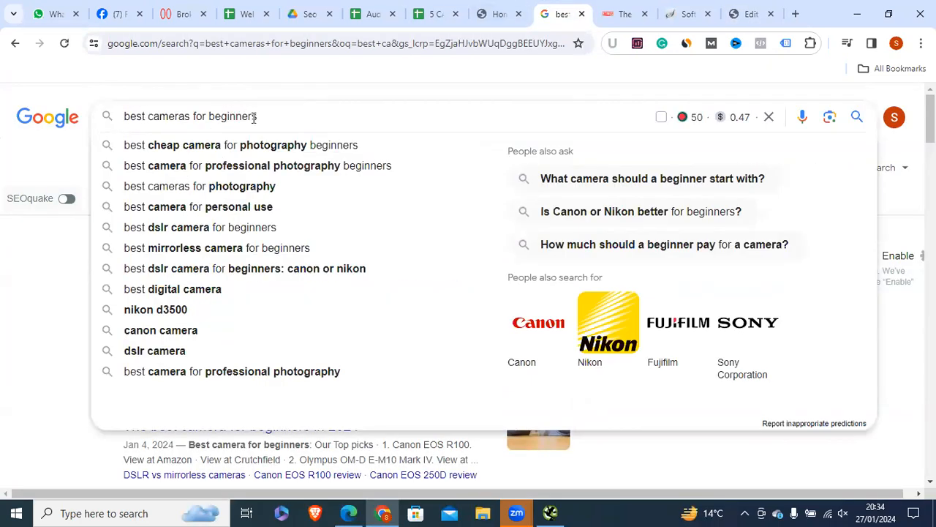
{"action": "left_click_drag", "start_coordinate": [258, 116], "coordinate": [123, 100]}
{"action": "left_click", "coordinate": [608, 12]}
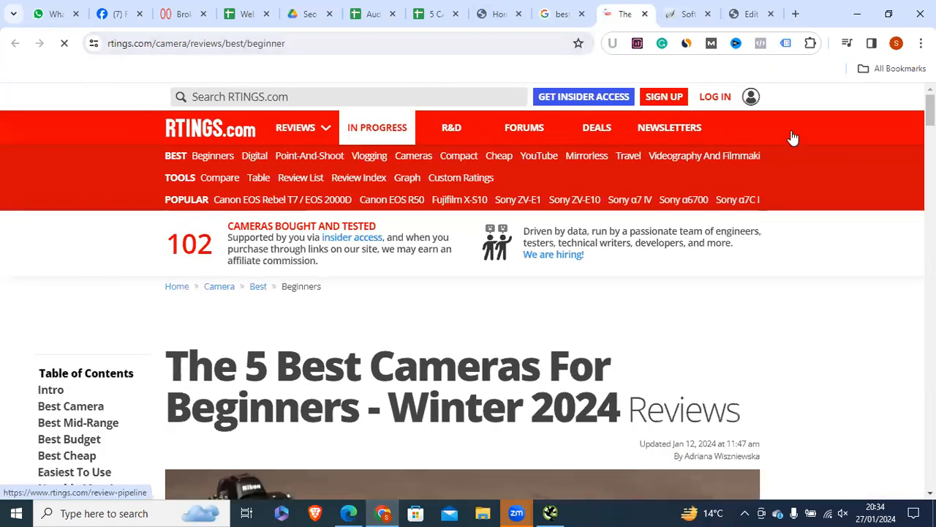
{"action": "scroll", "coordinate": [351, 180], "scroll_direction": "down", "scroll_amount": 3}
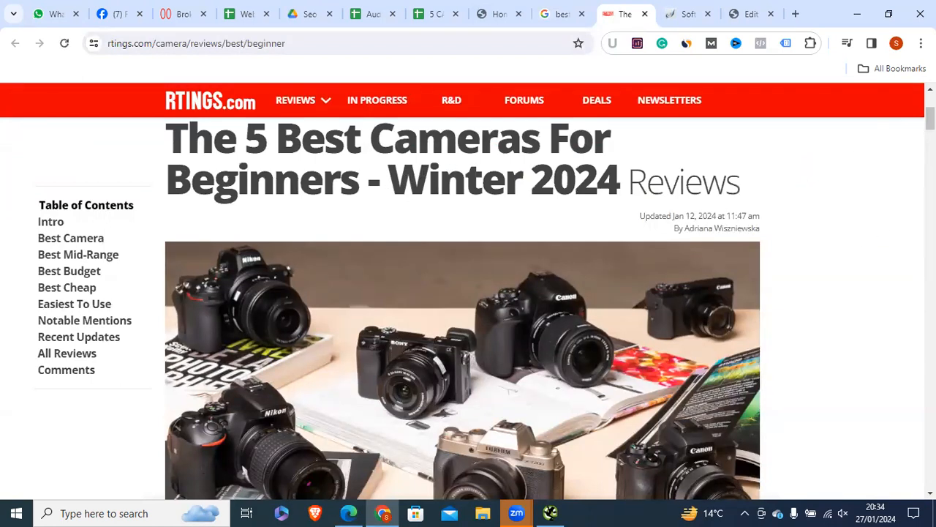
{"action": "scroll", "coordinate": [462, 307], "scroll_direction": "down", "scroll_amount": 12}
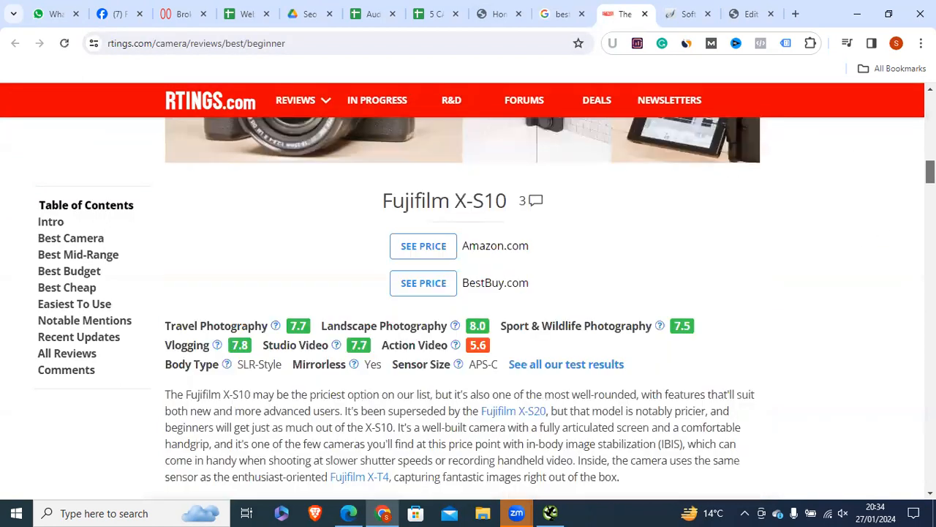
{"action": "scroll", "coordinate": [463, 307], "scroll_direction": "down", "scroll_amount": 15}
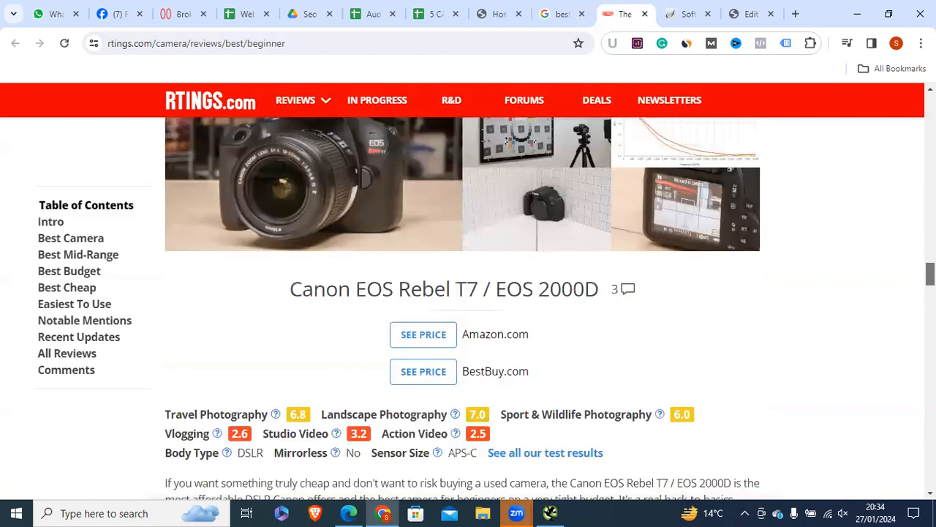
Step: Recheck the Google search query, then review the snippet title in WordPress
{"action": "left_click", "coordinate": [554, 23]}
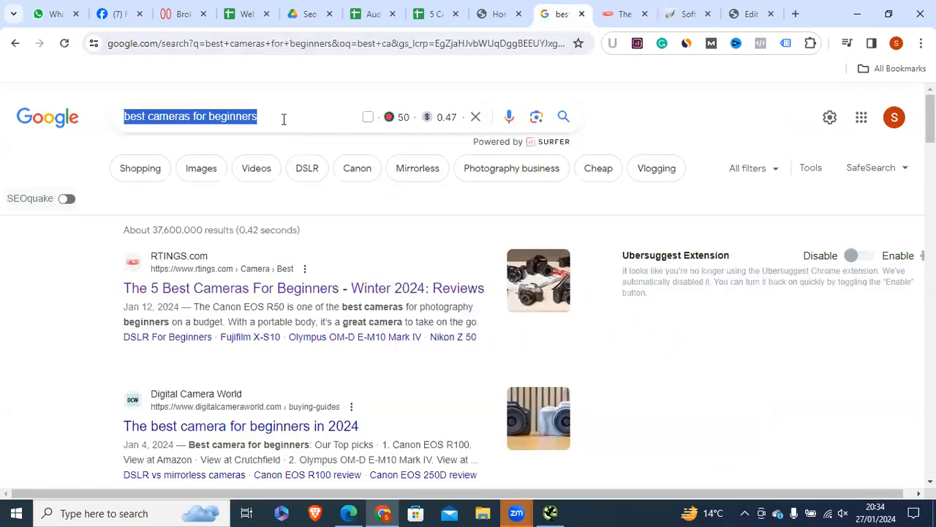
{"action": "left_click", "coordinate": [261, 116]}
{"action": "left_click_drag", "start_coordinate": [281, 115], "coordinate": [110, 117]}
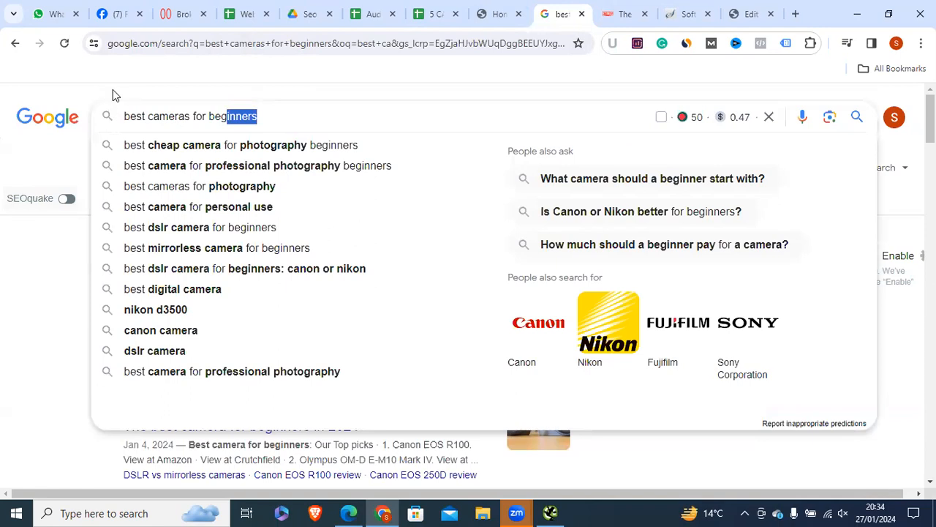
{"action": "left_click_drag", "start_coordinate": [268, 115], "coordinate": [123, 119]}
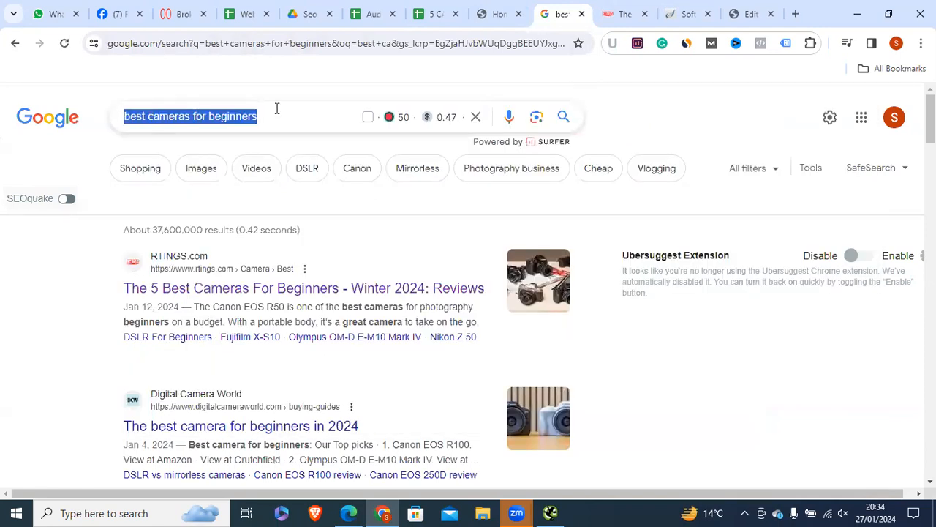
{"action": "left_click_drag", "start_coordinate": [267, 115], "coordinate": [113, 113]}
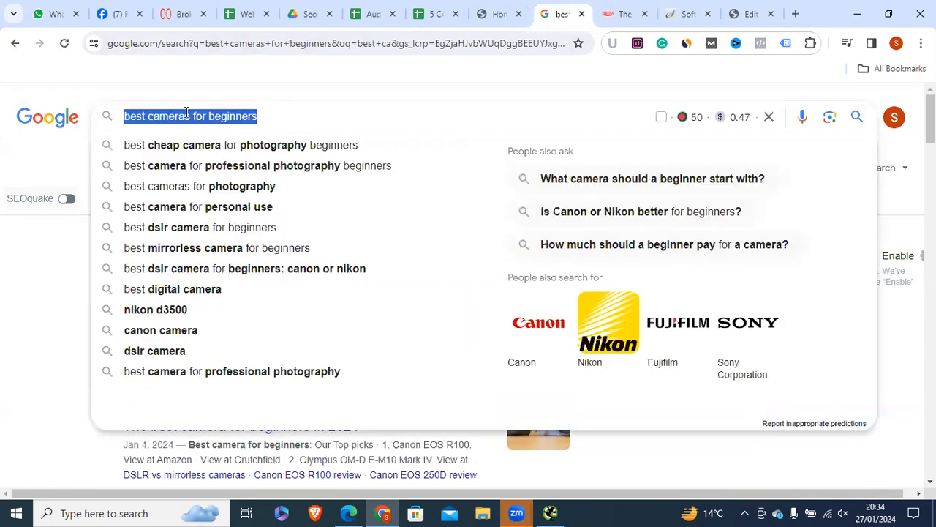
{"action": "left_click", "coordinate": [748, 14]}
{"action": "left_click_drag", "start_coordinate": [498, 245], "coordinate": [157, 241]}
{"action": "left_click_drag", "start_coordinate": [505, 430], "coordinate": [132, 374]}
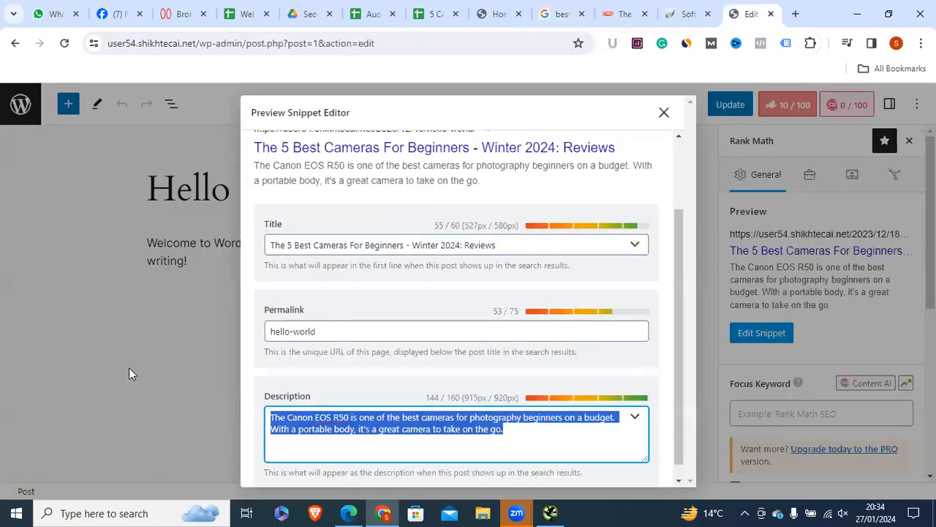
{"action": "left_click", "coordinate": [329, 245]}
{"action": "left_click_drag", "start_coordinate": [404, 241], "coordinate": [207, 240]}
{"action": "left_click", "coordinate": [313, 245]}
{"action": "left_click_drag", "start_coordinate": [424, 419], "coordinate": [218, 402]}
{"action": "left_click", "coordinate": [368, 242]}
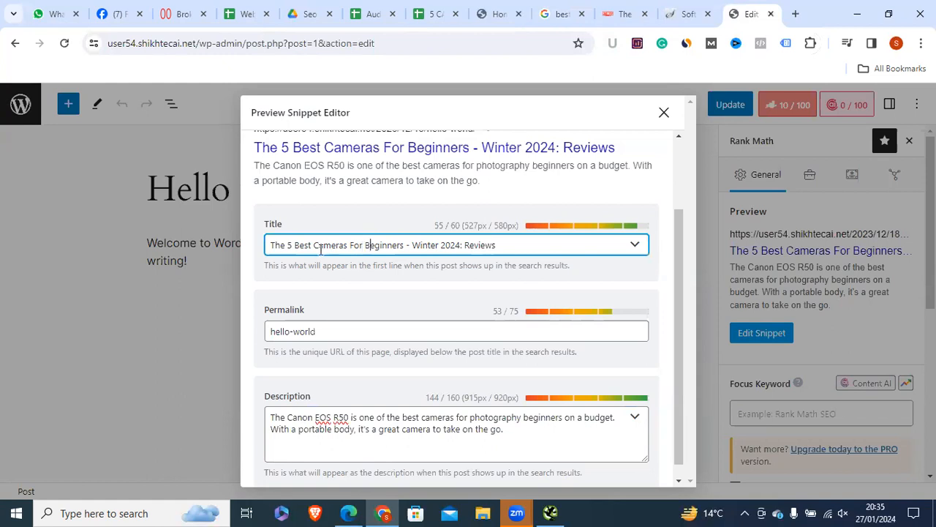
{"action": "left_click_drag", "start_coordinate": [279, 244], "coordinate": [401, 245]}
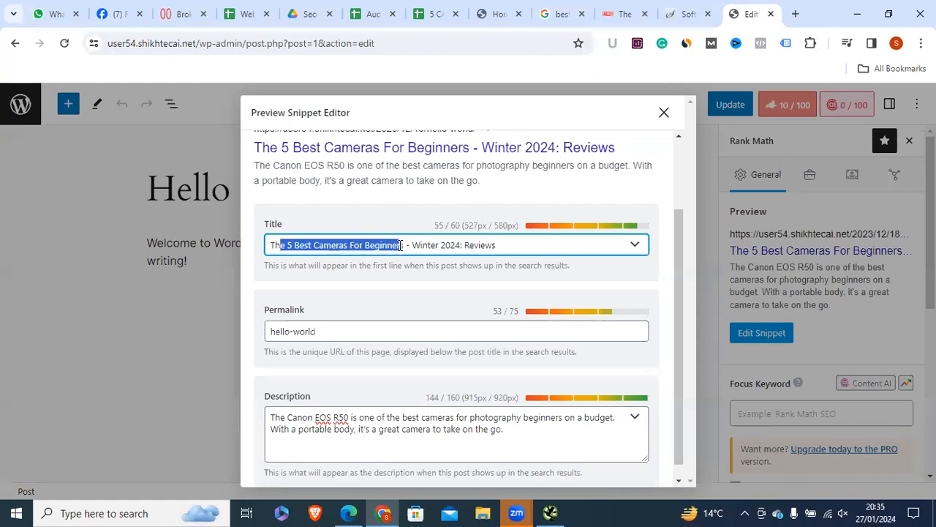
{"action": "left_click_drag", "start_coordinate": [321, 245], "coordinate": [420, 245]}
{"action": "left_click", "coordinate": [308, 245]}
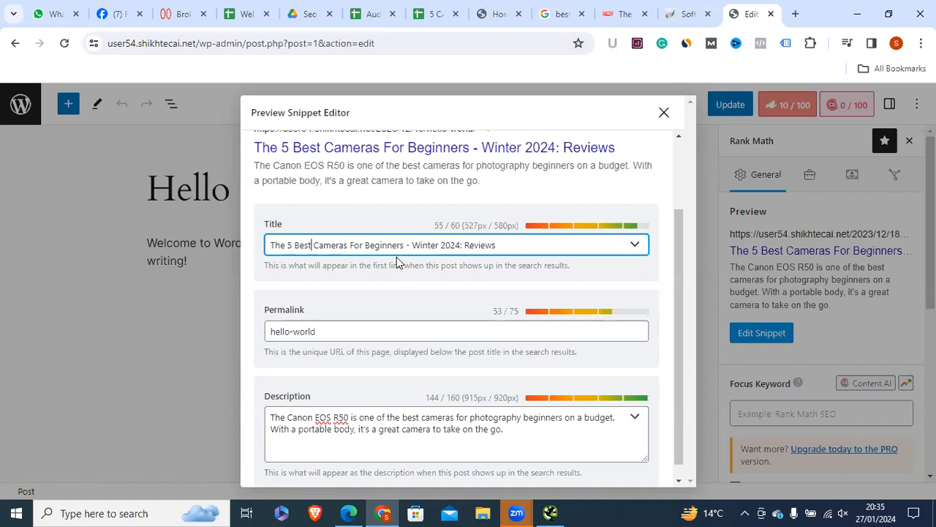
{"action": "left_click_drag", "start_coordinate": [364, 245], "coordinate": [316, 245]}
{"action": "key", "text": "Left"}
{"action": "left_click_drag", "start_coordinate": [366, 245], "coordinate": [313, 248]}
{"action": "left_click", "coordinate": [273, 250]}
{"action": "left_click_drag", "start_coordinate": [406, 246], "coordinate": [268, 249]}
{"action": "left_click", "coordinate": [561, 14]}
Step: Highlight the word 'best', then the whole 'best cameras for beginners' search query
{"action": "left_click", "coordinate": [286, 116]}
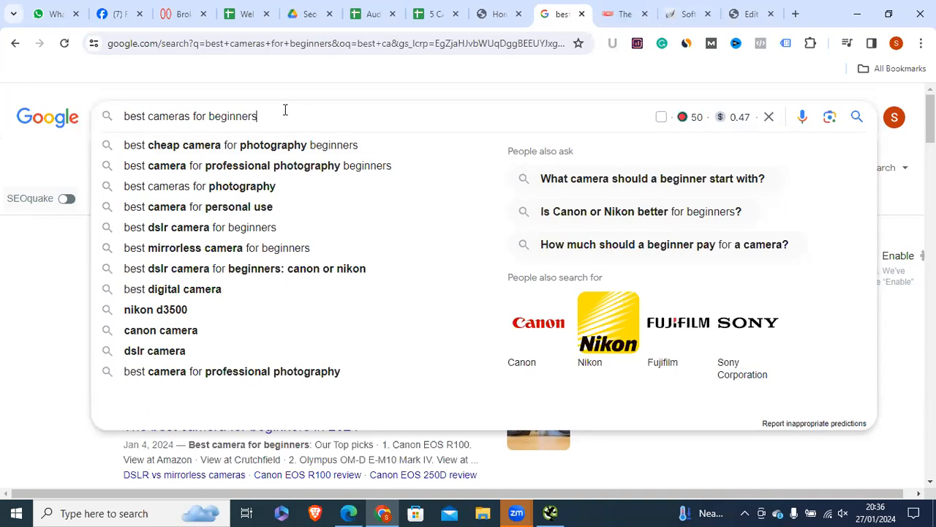
{"action": "left_click_drag", "start_coordinate": [147, 117], "coordinate": [100, 117]}
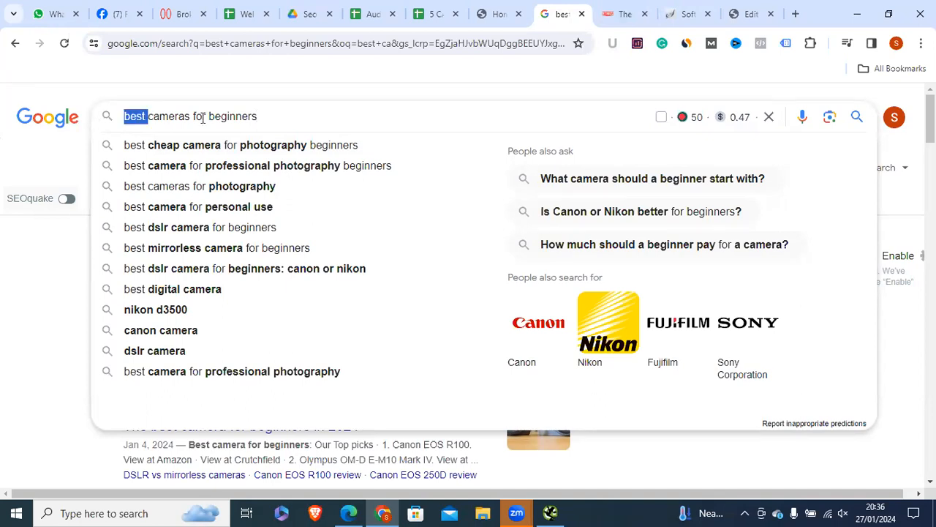
{"action": "left_click", "coordinate": [267, 118]}
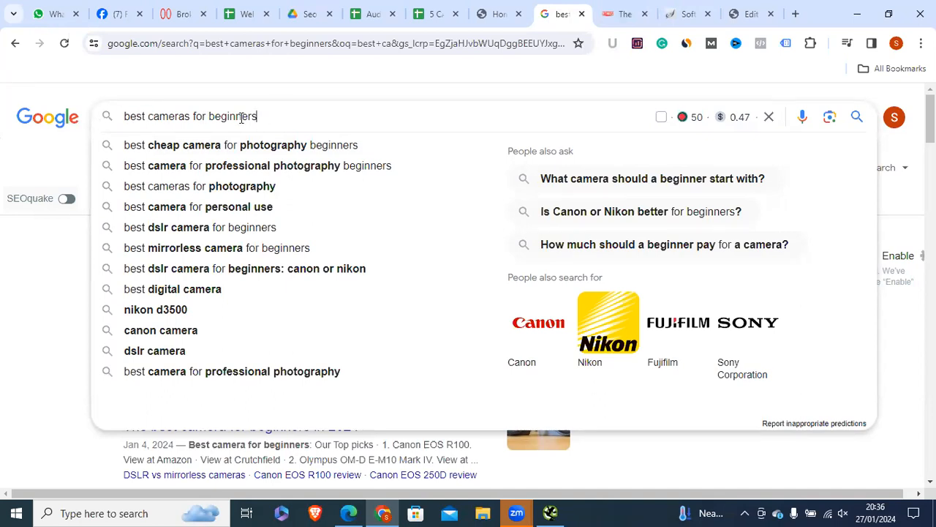
{"action": "left_click", "coordinate": [148, 117], "text": "shift"}
{"action": "left_click", "coordinate": [149, 117]}
{"action": "left_click", "coordinate": [269, 119], "text": "shift"}
{"action": "left_click_drag", "start_coordinate": [270, 117], "coordinate": [120, 128]}
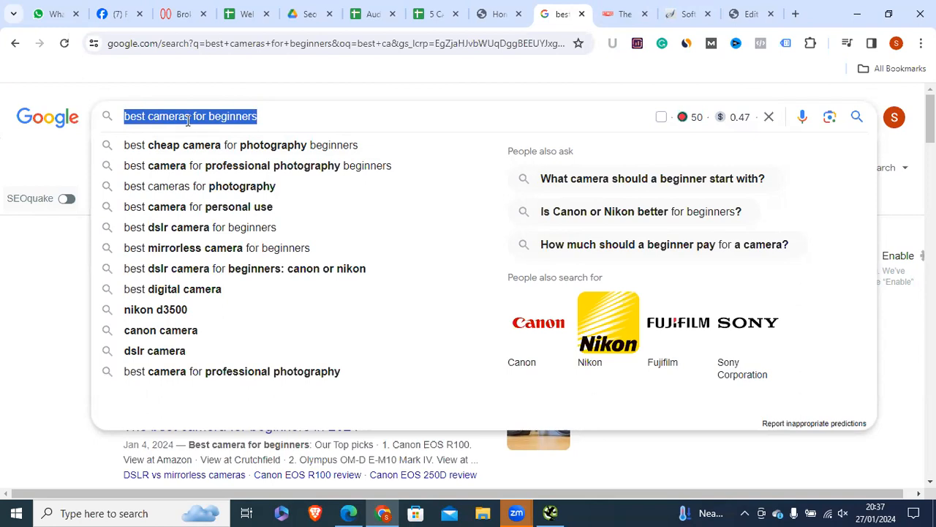
{"action": "left_click", "coordinate": [151, 117]}
Step: Highlight 'best cameras' and 'for beginners' in the query, then return to Screaming Frog
{"action": "left_click_drag", "start_coordinate": [150, 116], "coordinate": [111, 125]}
{"action": "left_click_drag", "start_coordinate": [189, 117], "coordinate": [326, 115]}
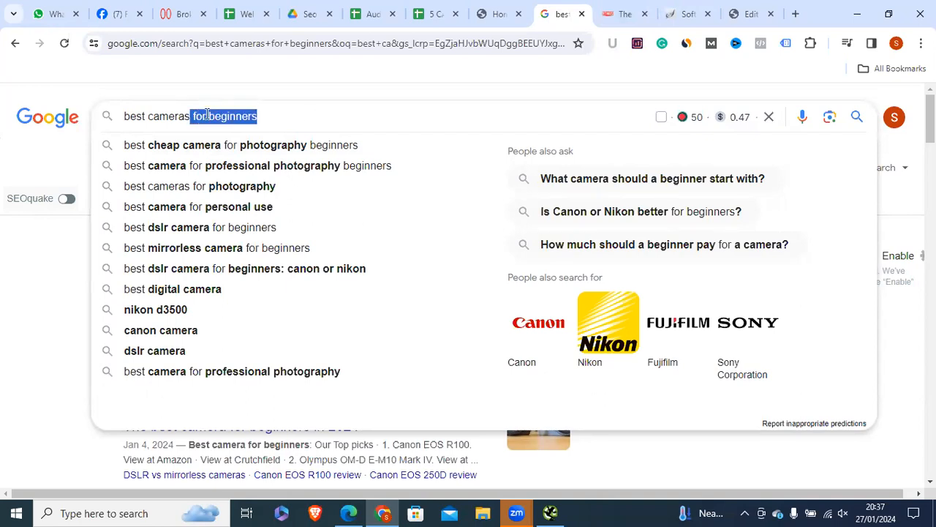
{"action": "left_click_drag", "start_coordinate": [193, 117], "coordinate": [121, 117]}
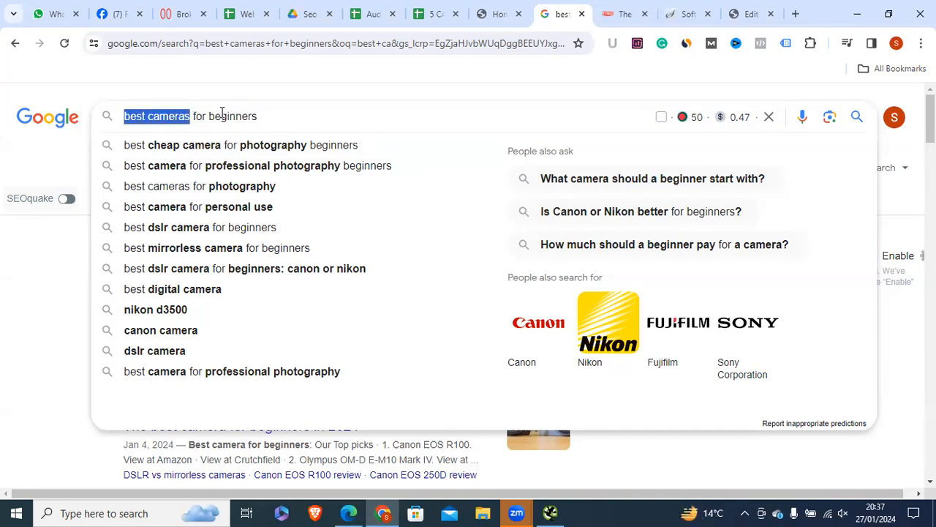
{"action": "left_click_drag", "start_coordinate": [201, 115], "coordinate": [117, 122]}
{"action": "left_click", "coordinate": [200, 117]}
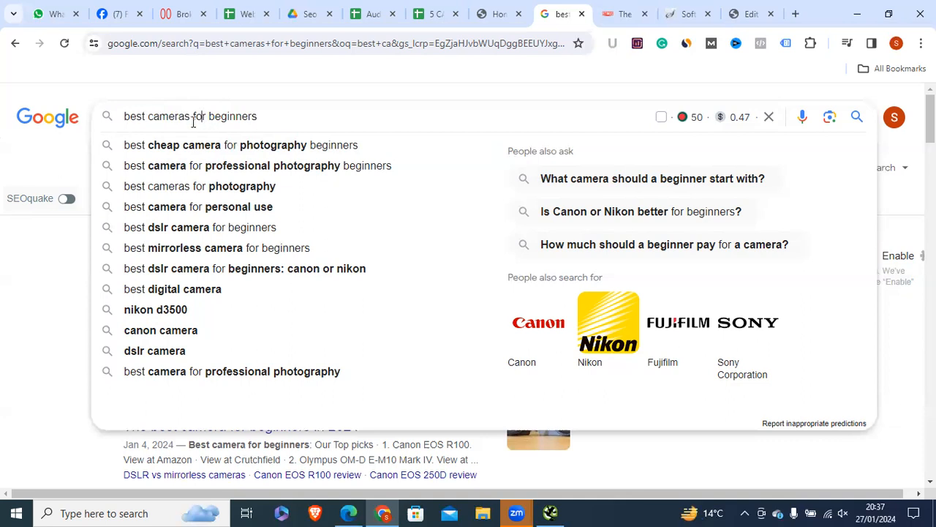
{"action": "left_click_drag", "start_coordinate": [198, 117], "coordinate": [110, 124]}
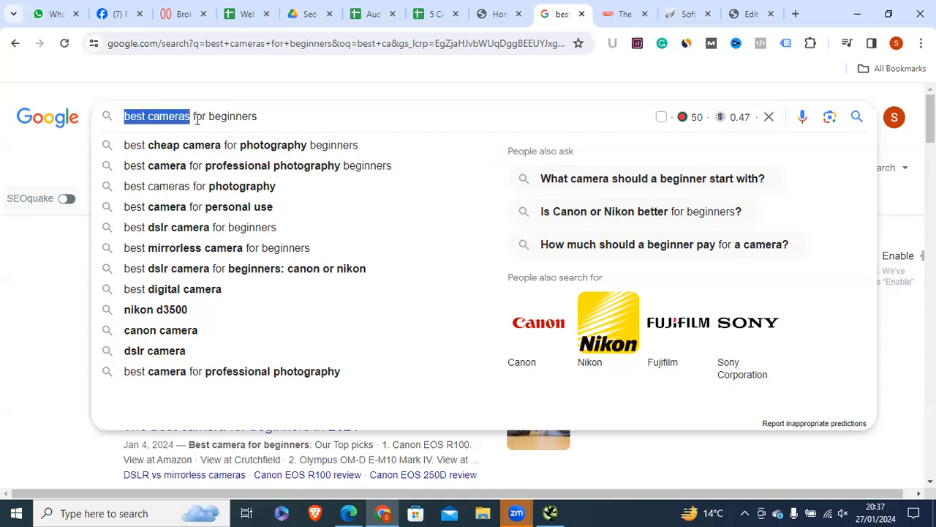
{"action": "left_click_drag", "start_coordinate": [193, 116], "coordinate": [289, 120]}
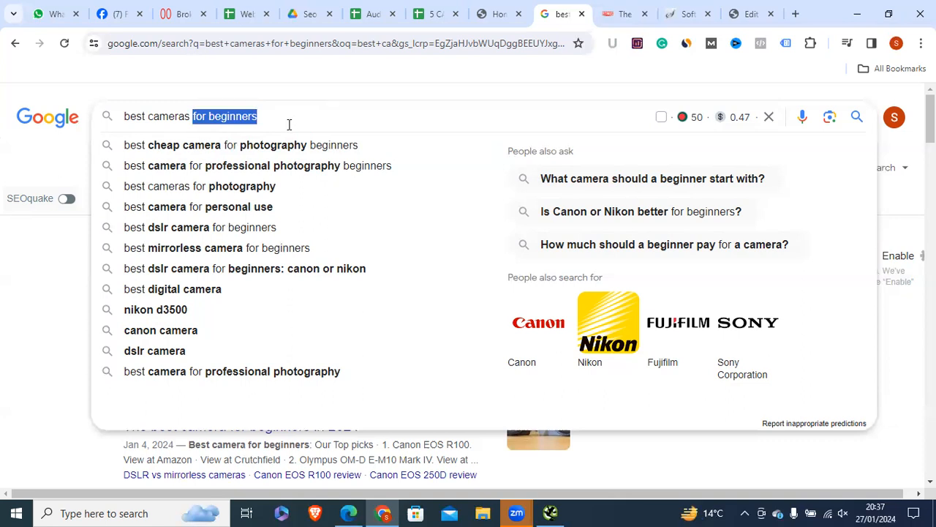
{"action": "left_click", "coordinate": [625, 14]}
{"action": "key", "text": "alt+Tab"}
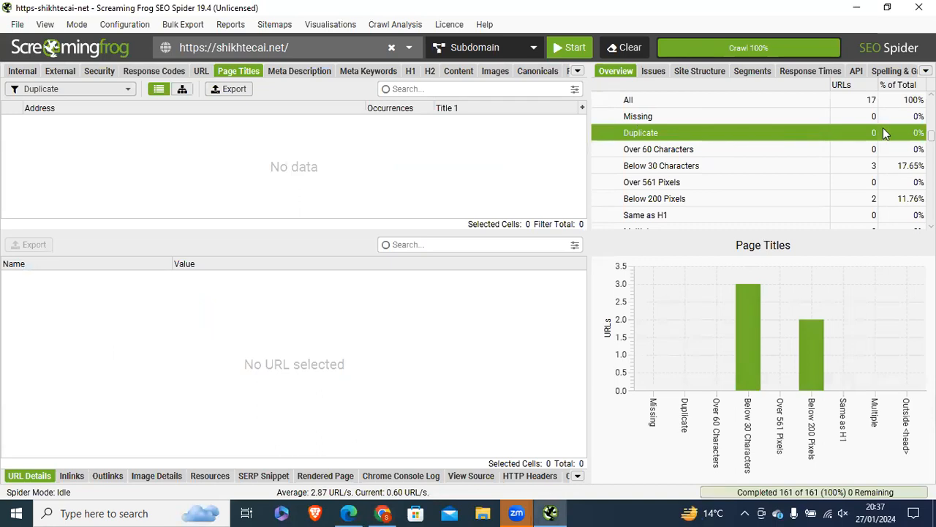
Step: Clear the Meta Description row's status, note and link cells (B15:D15) in the audit sheet
{"action": "left_click", "coordinate": [382, 513]}
{"action": "left_click", "coordinate": [247, 14]}
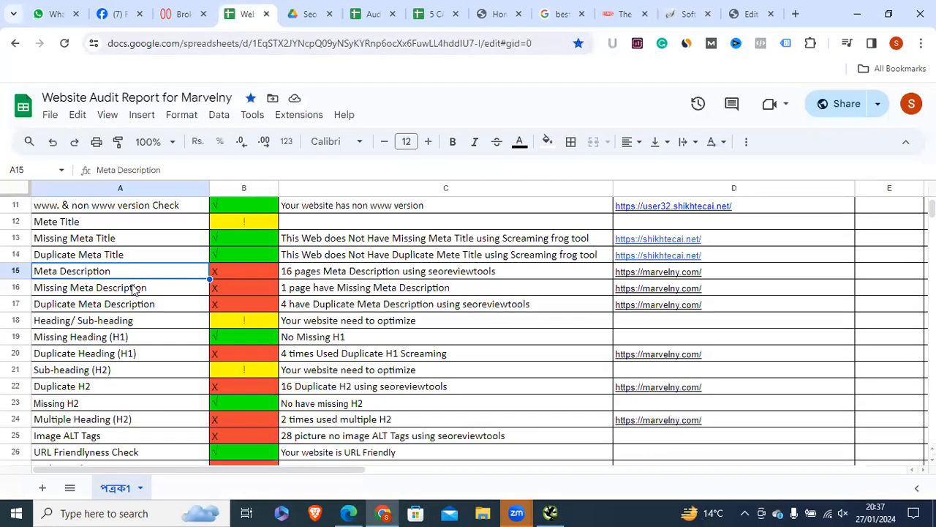
{"action": "left_click", "coordinate": [158, 254]}
{"action": "left_click", "coordinate": [101, 274]}
{"action": "left_click_drag", "start_coordinate": [243, 273], "coordinate": [658, 273]}
{"action": "key", "text": "Delete"}
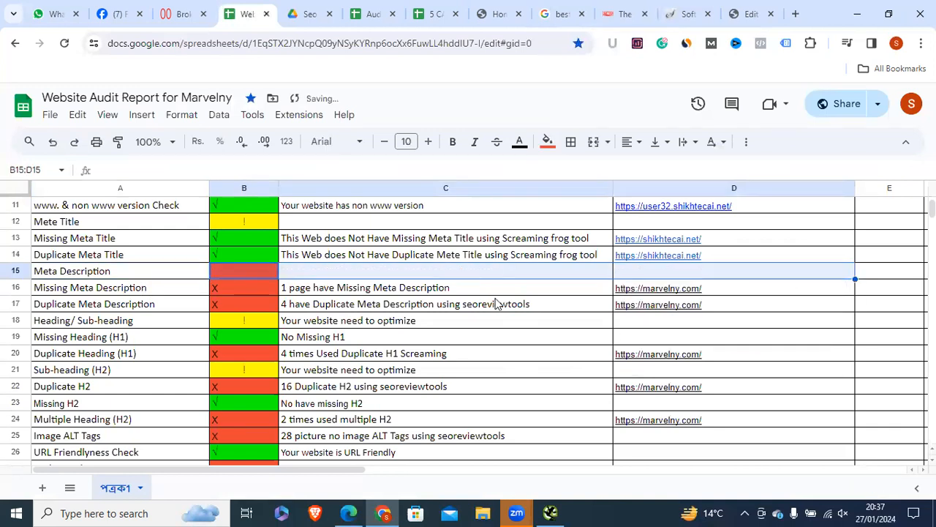
{"action": "left_click", "coordinate": [101, 272]}
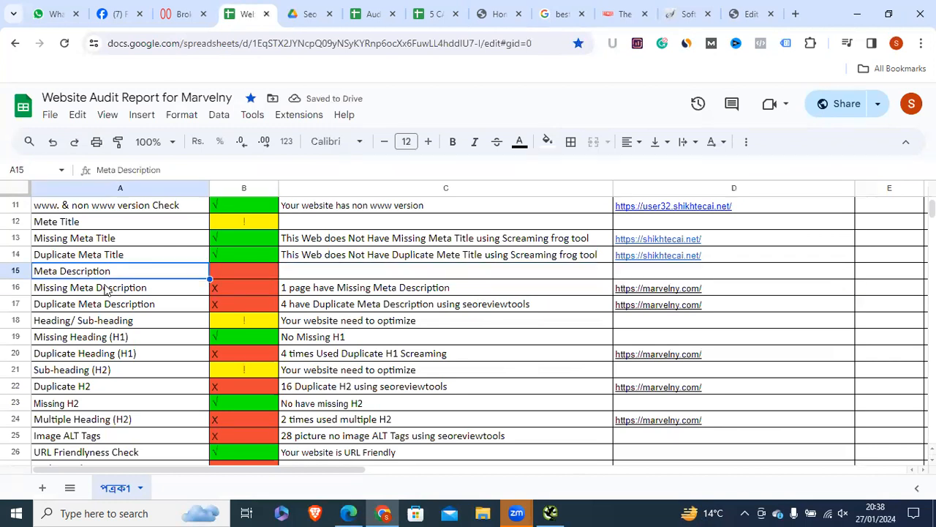
{"action": "left_click", "coordinate": [107, 286]}
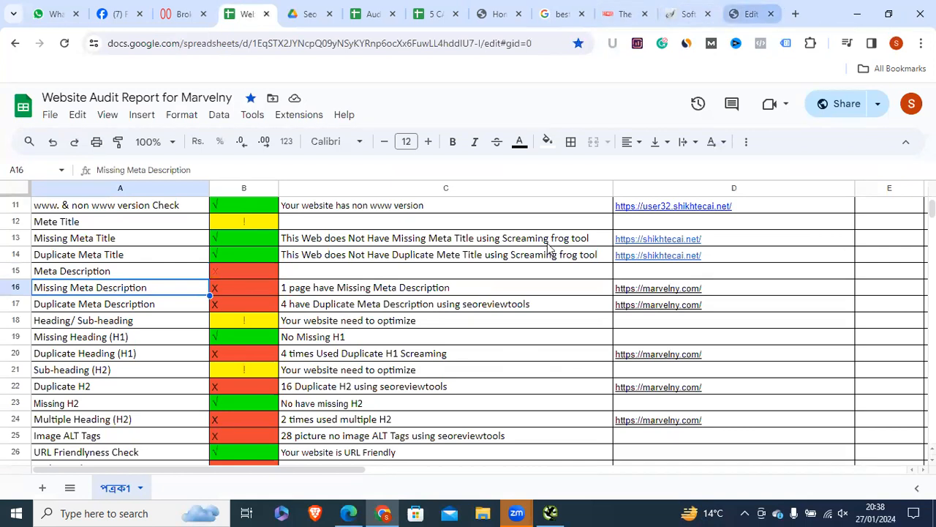
Step: Close the WordPress snippet editor and update the post
{"action": "left_click", "coordinate": [751, 14]}
{"action": "left_click", "coordinate": [378, 417]}
{"action": "left_click", "coordinate": [664, 112]}
{"action": "left_click", "coordinate": [729, 105]}
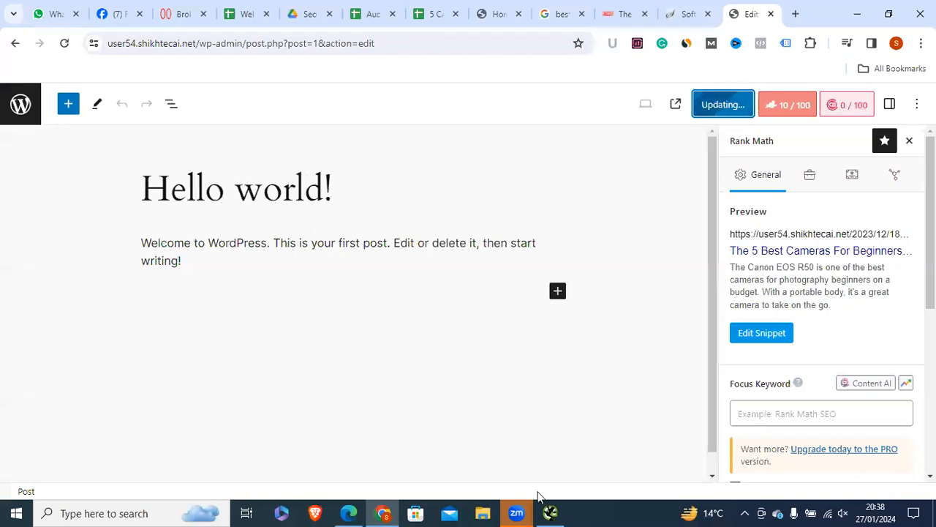
{"action": "left_click", "coordinate": [551, 513]}
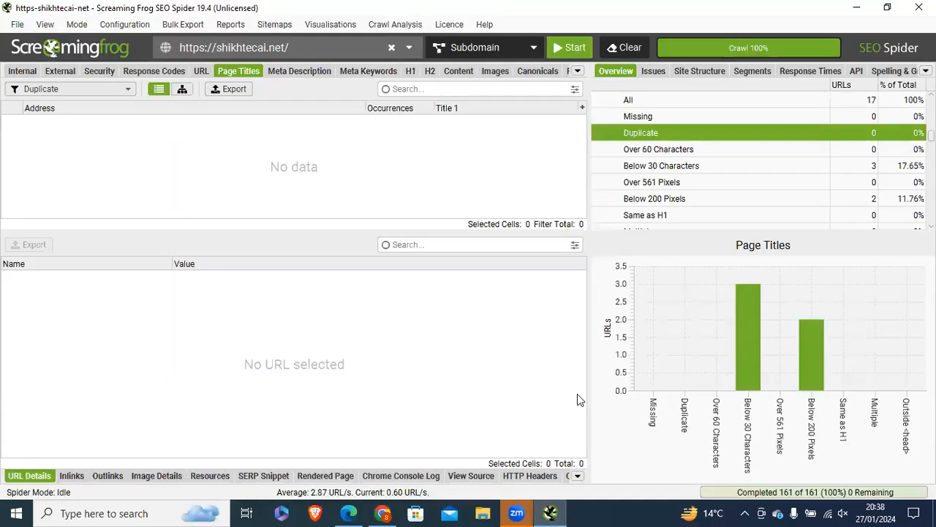
Step: Filter Screaming Frog's Meta Description report to the 5 pages missing descriptions
{"action": "left_click", "coordinate": [296, 71]}
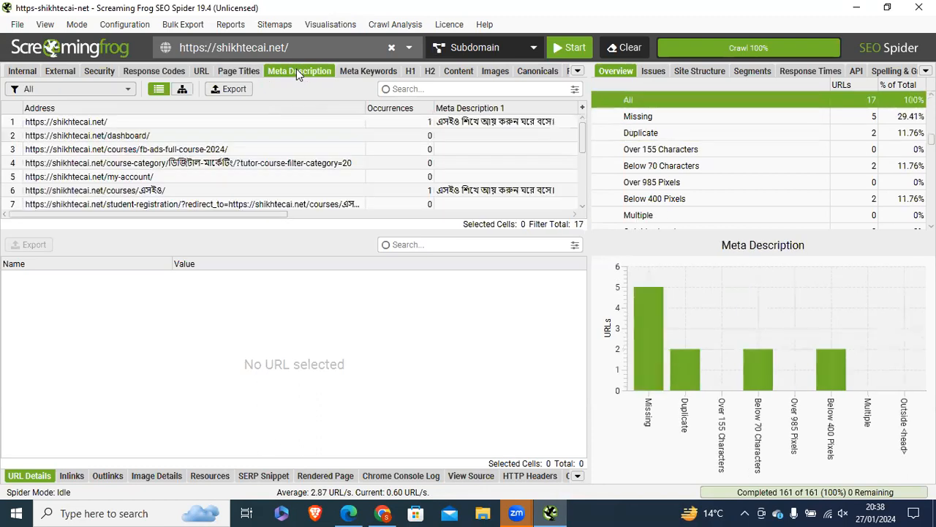
{"action": "left_click", "coordinate": [636, 118]}
{"action": "left_click", "coordinate": [640, 134]}
{"action": "left_click", "coordinate": [636, 116]}
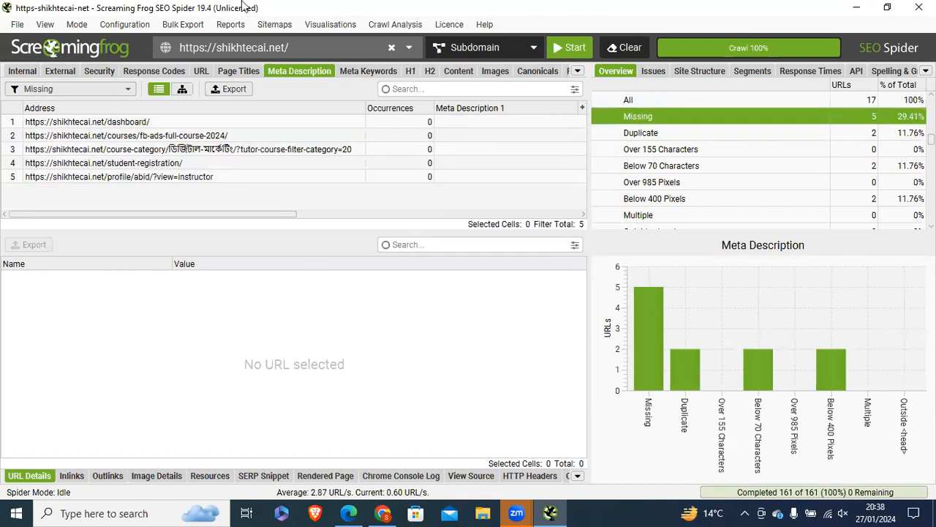
Step: Back in the audit sheet, edit the Missing Meta Description note in C16
{"action": "left_click", "coordinate": [244, 6]}
{"action": "left_click", "coordinate": [253, 291]}
{"action": "double_click", "coordinate": [287, 288]}
{"action": "double_click", "coordinate": [288, 288]}
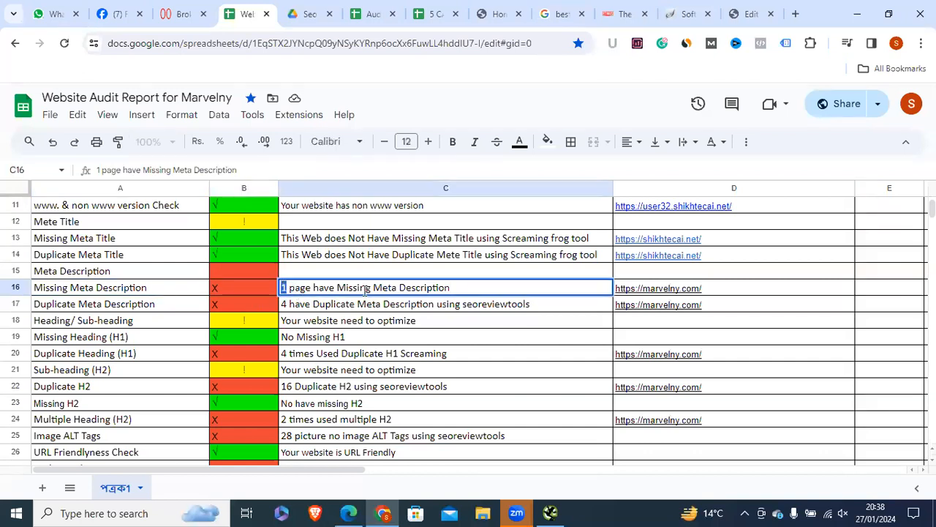
Step: Check the D16 link, the C17 duplicate description note and the D17 link, ending on C16
{"action": "left_click", "coordinate": [695, 290]}
{"action": "left_click", "coordinate": [278, 304]}
{"action": "double_click", "coordinate": [287, 304]}
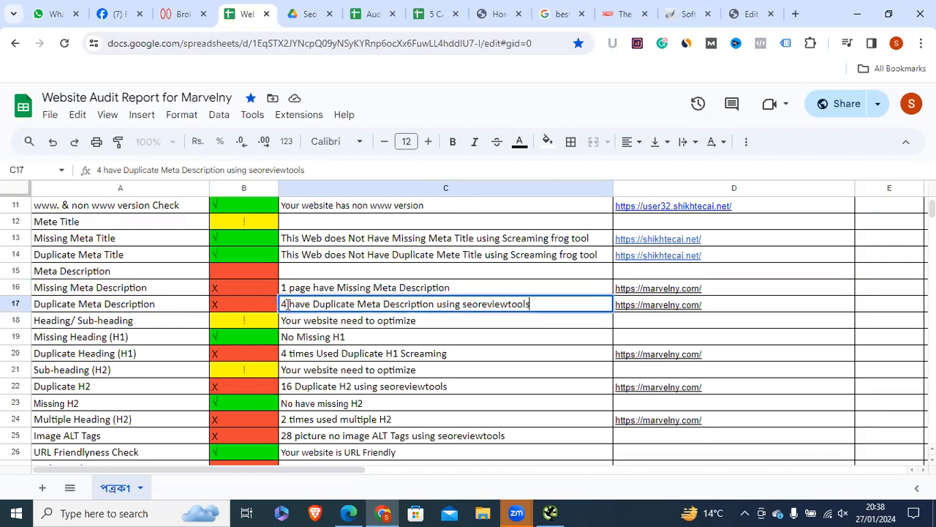
{"action": "left_click", "coordinate": [685, 304]}
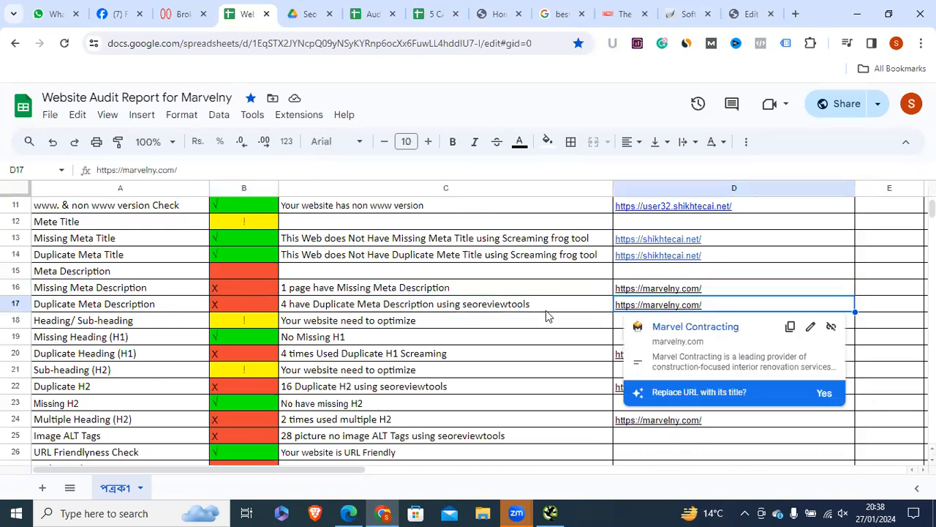
{"action": "left_click", "coordinate": [457, 306]}
{"action": "key", "text": "Up"}
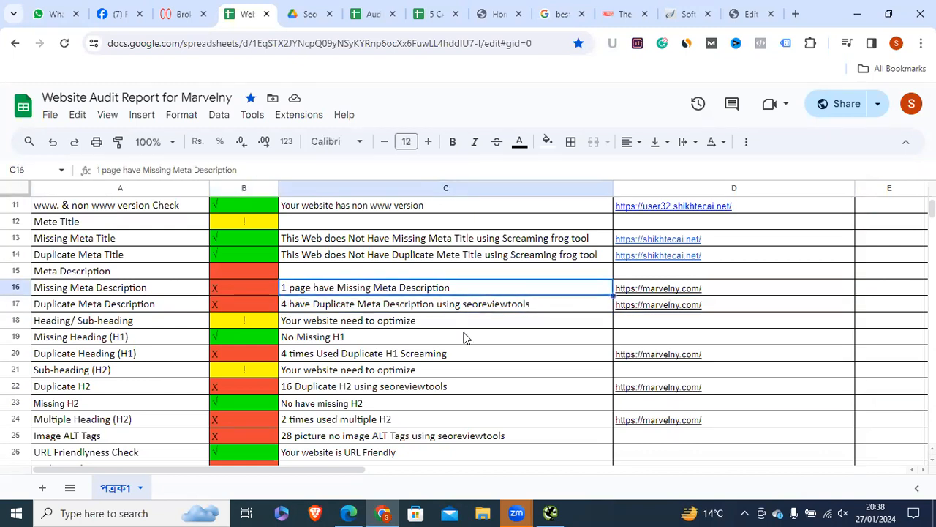
{"action": "left_click", "coordinate": [550, 513]}
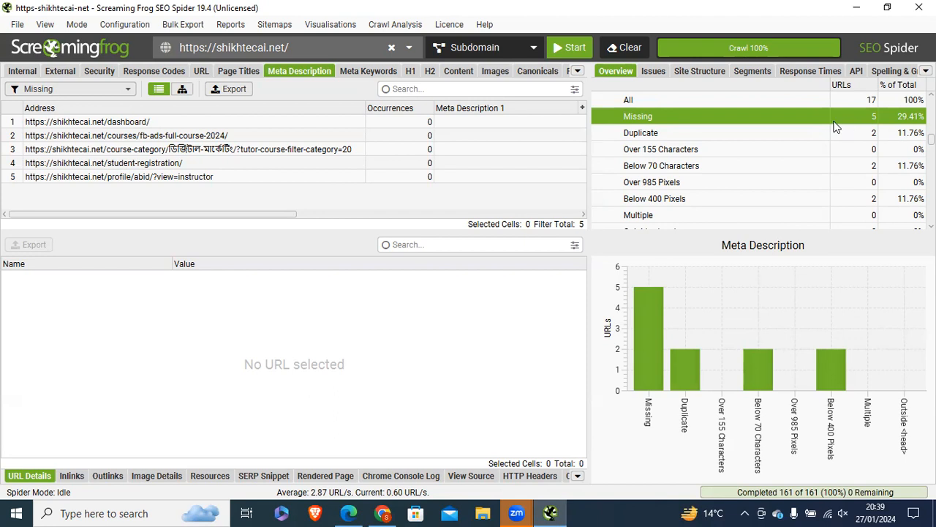
Step: Select the missing meta description URLs and start their export as meta_description_missing.xlsx
{"action": "left_click_drag", "start_coordinate": [57, 122], "coordinate": [132, 173]}
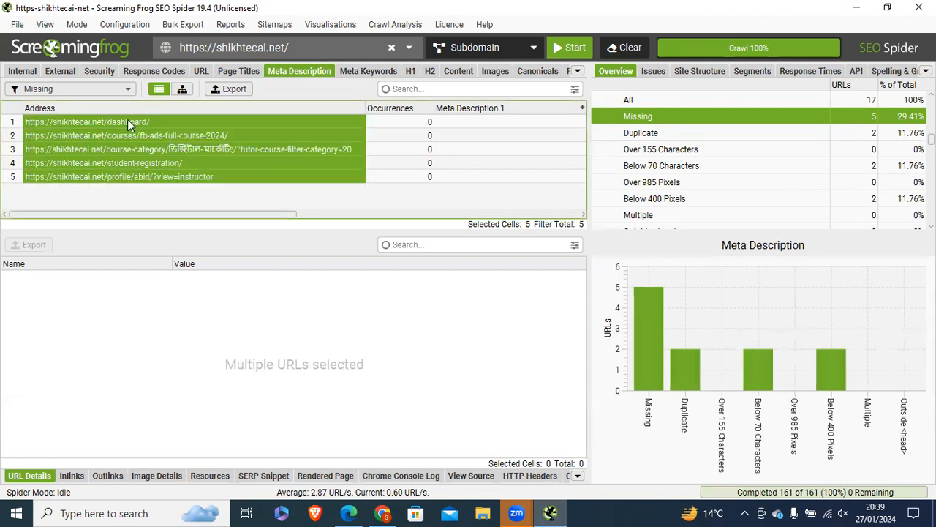
{"action": "left_click", "coordinate": [128, 120]}
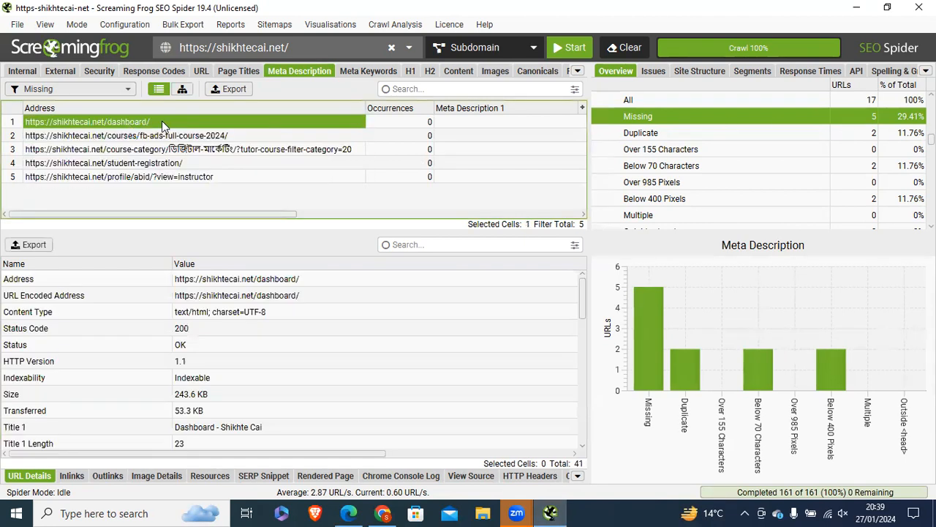
{"action": "left_click", "coordinate": [234, 91]}
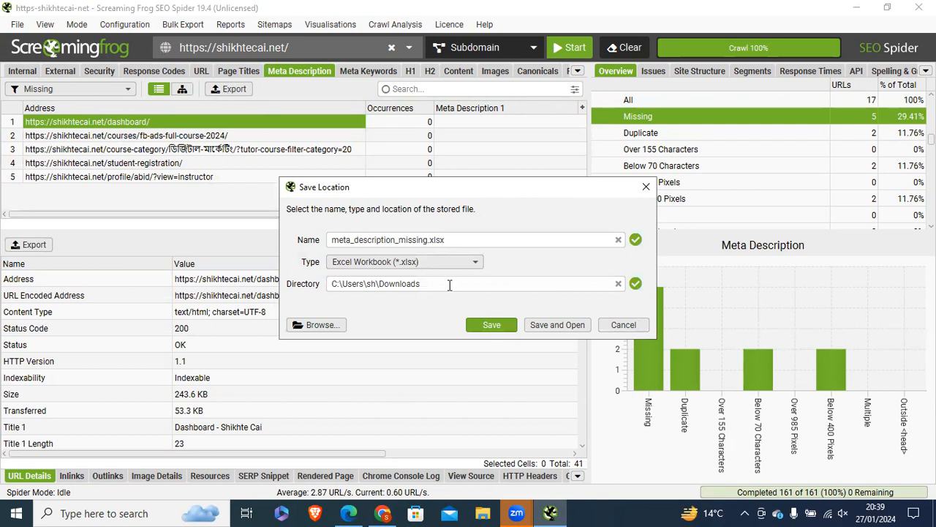
Step: Save the export as meta_description_missing.xlsx, Excel Workbook type, in the Downloads folder
{"action": "double_click", "coordinate": [337, 240]}
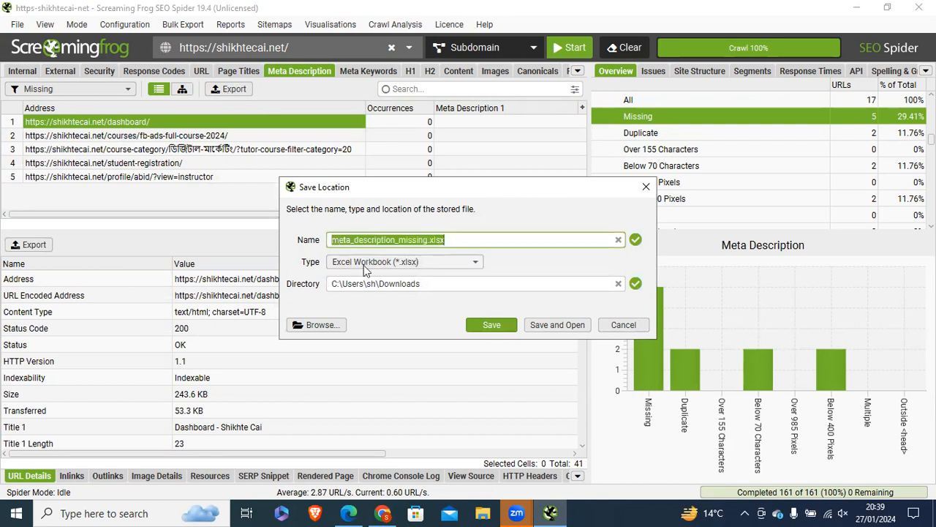
{"action": "left_click", "coordinate": [365, 264]}
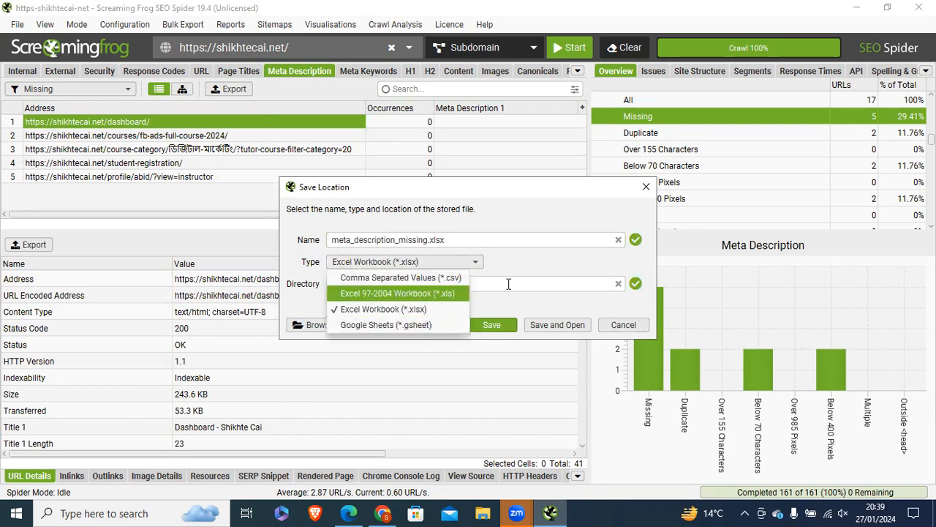
{"action": "left_click", "coordinate": [512, 271]}
{"action": "left_click", "coordinate": [387, 288]}
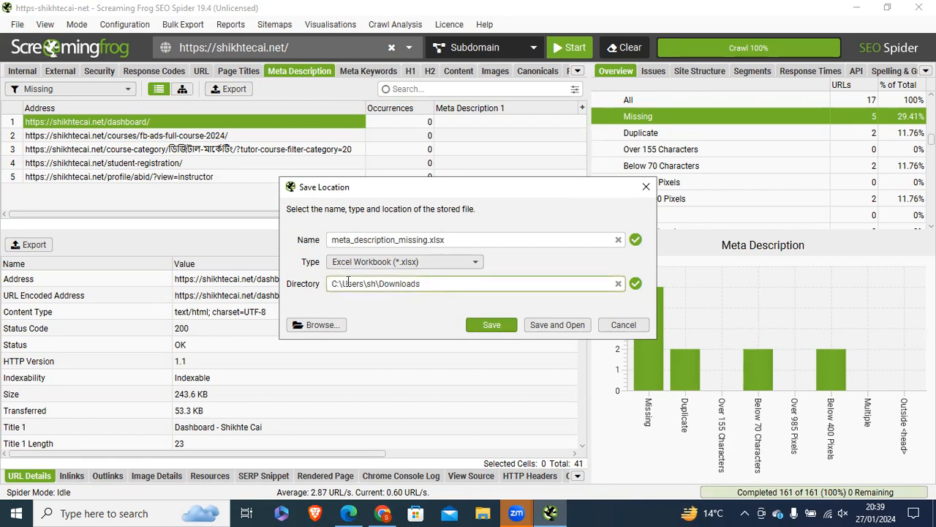
{"action": "left_click", "coordinate": [326, 324]}
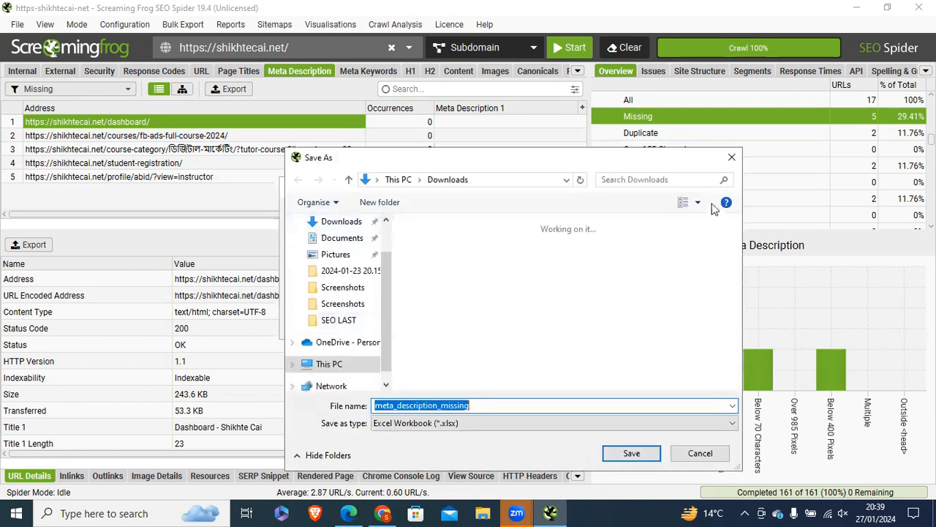
{"action": "left_click", "coordinate": [713, 451]}
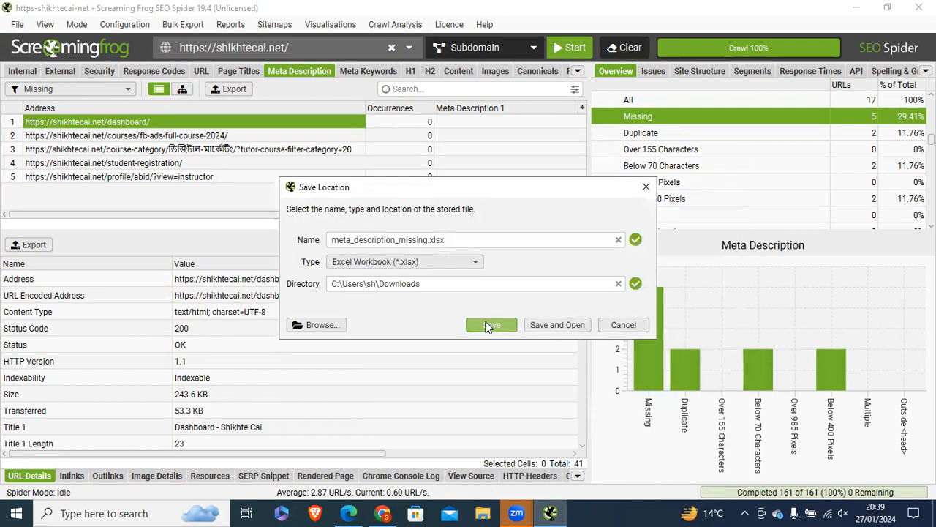
{"action": "left_click", "coordinate": [497, 324]}
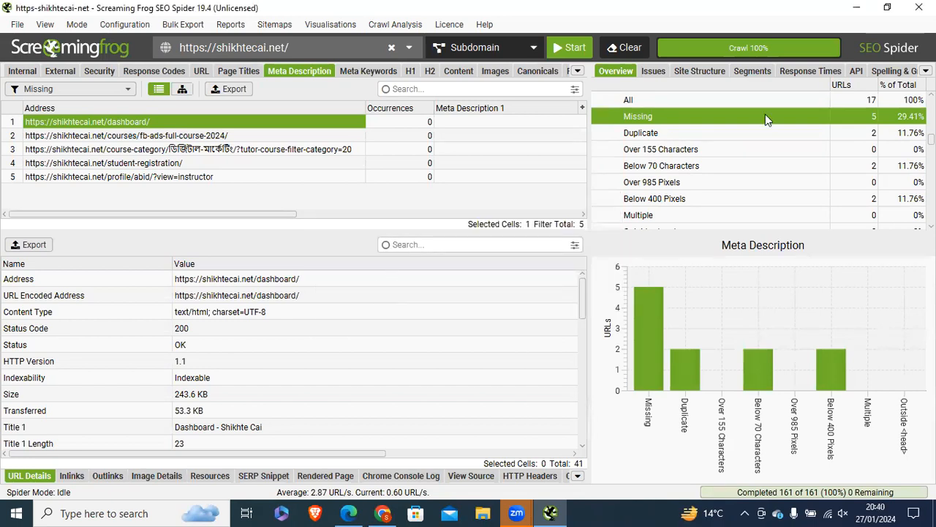
{"action": "left_click", "coordinate": [480, 512]}
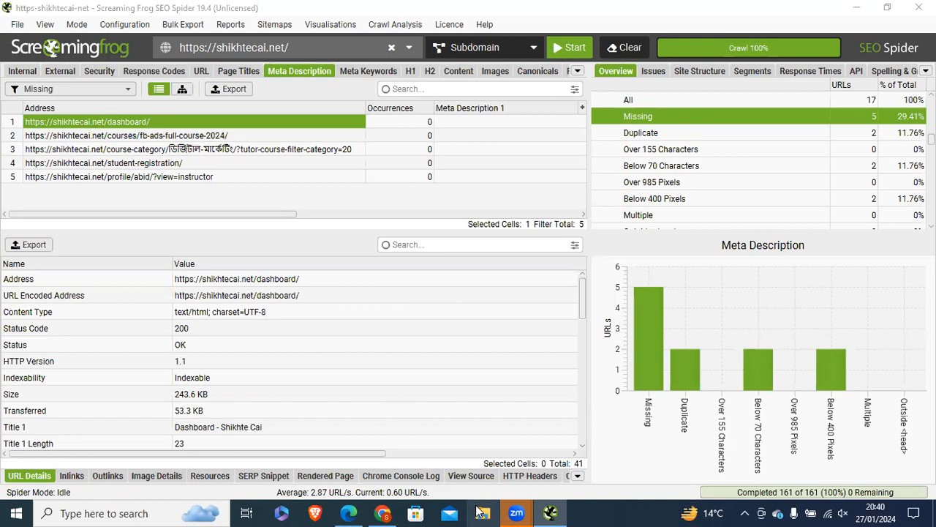
{"action": "left_click", "coordinate": [481, 117]}
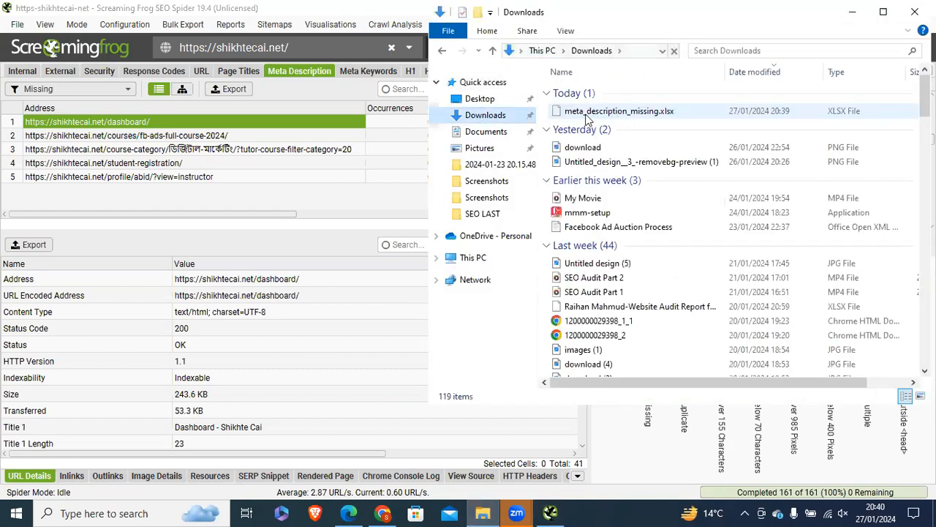
{"action": "left_click", "coordinate": [623, 117]}
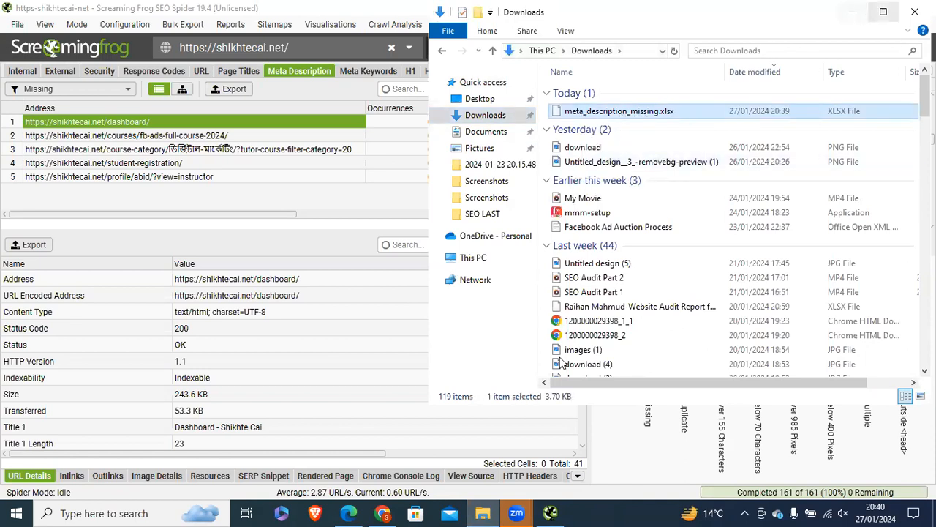
{"action": "key", "text": "alt+Tab"}
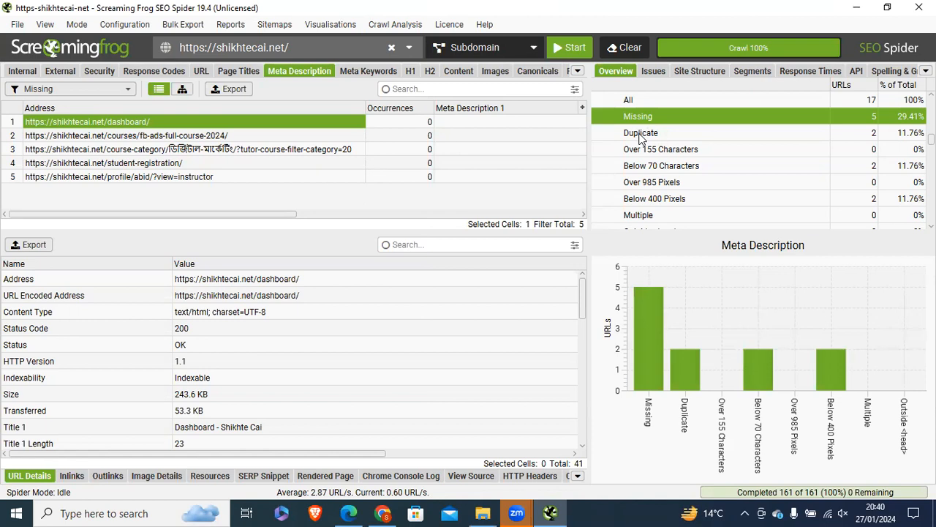
Step: Show the Duplicate meta description filter and select its 2 listed URLs
{"action": "left_click", "coordinate": [641, 134]}
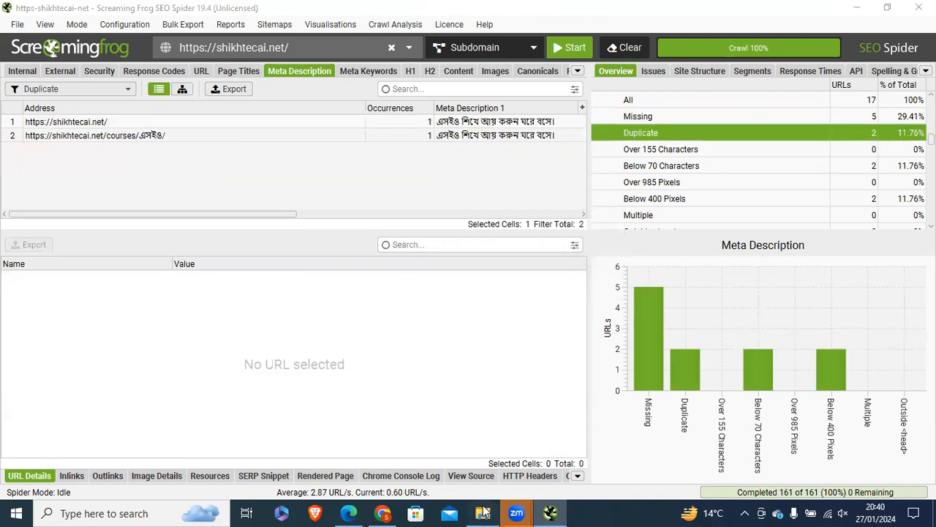
{"action": "key", "text": "alt+Tab"}
{"action": "key", "text": "alt+Tab"}
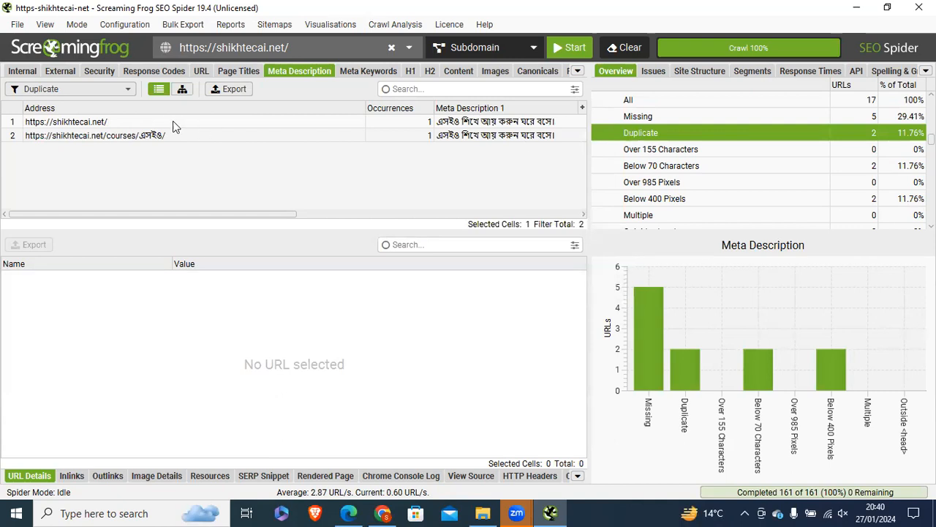
{"action": "left_click_drag", "start_coordinate": [173, 122], "coordinate": [162, 134]}
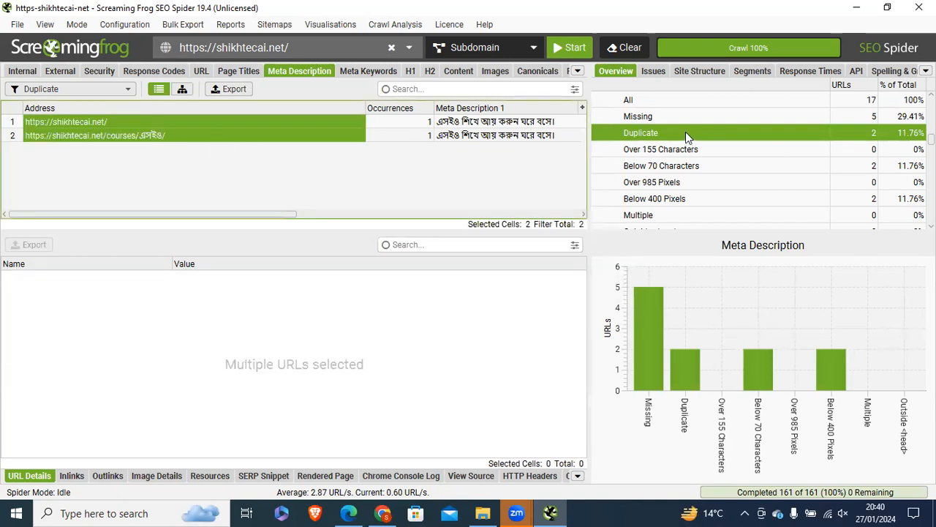
{"action": "key", "text": "ctrl+a"}
{"action": "left_click_drag", "start_coordinate": [632, 132], "coordinate": [322, 123]}
Step: Check the exported xlsx file in Downloads, leaving its name unchanged
{"action": "left_click", "coordinate": [484, 513]}
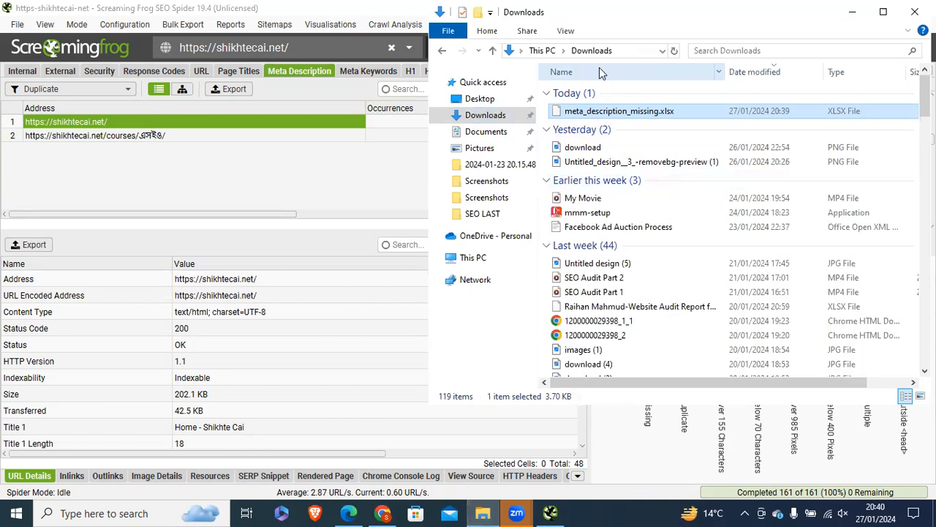
{"action": "left_click", "coordinate": [598, 111]}
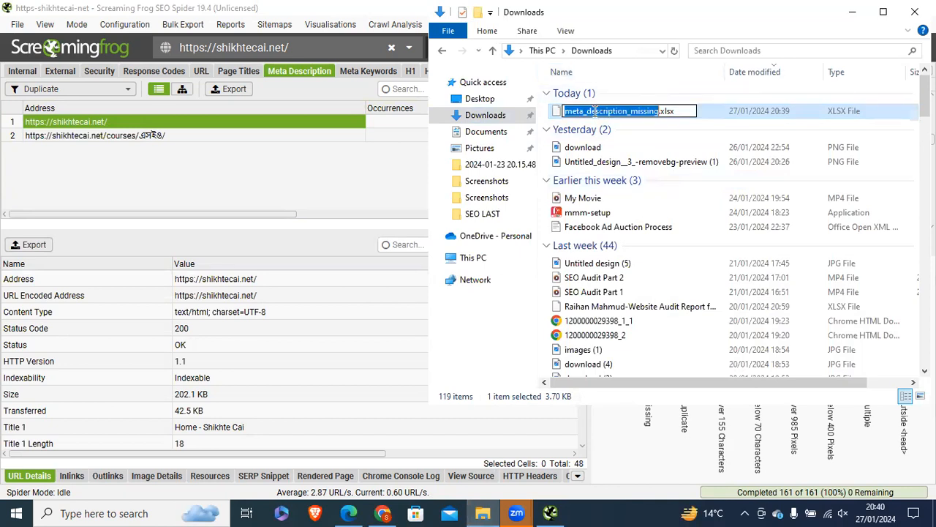
{"action": "left_click", "coordinate": [670, 127]}
{"action": "left_click", "coordinate": [664, 112]}
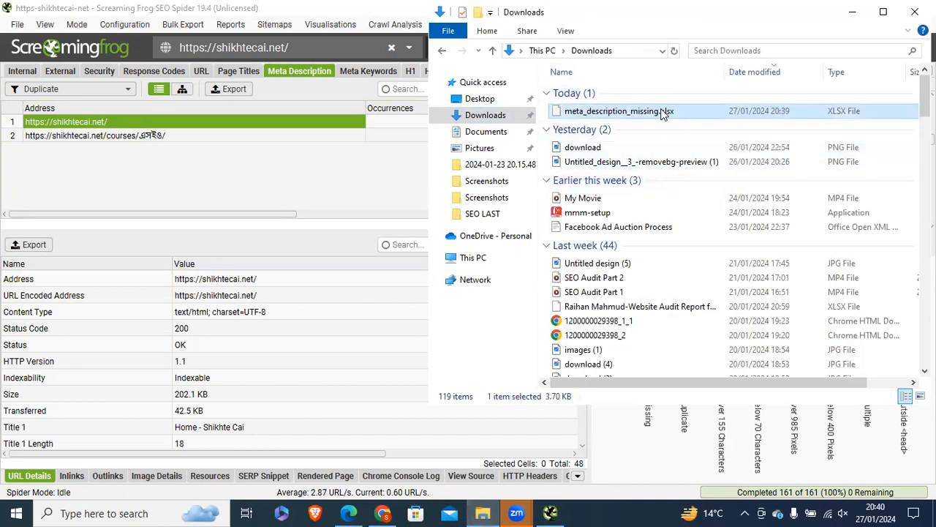
{"action": "left_click", "coordinate": [852, 11]}
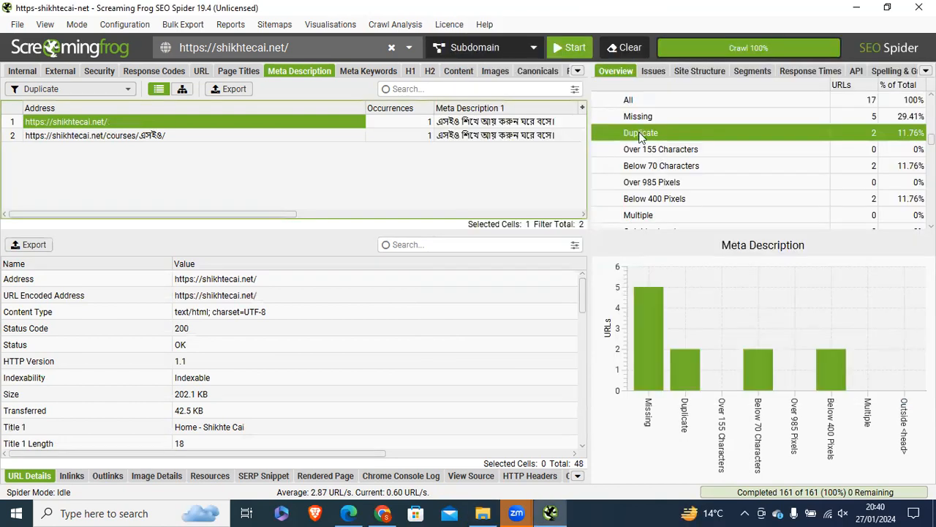
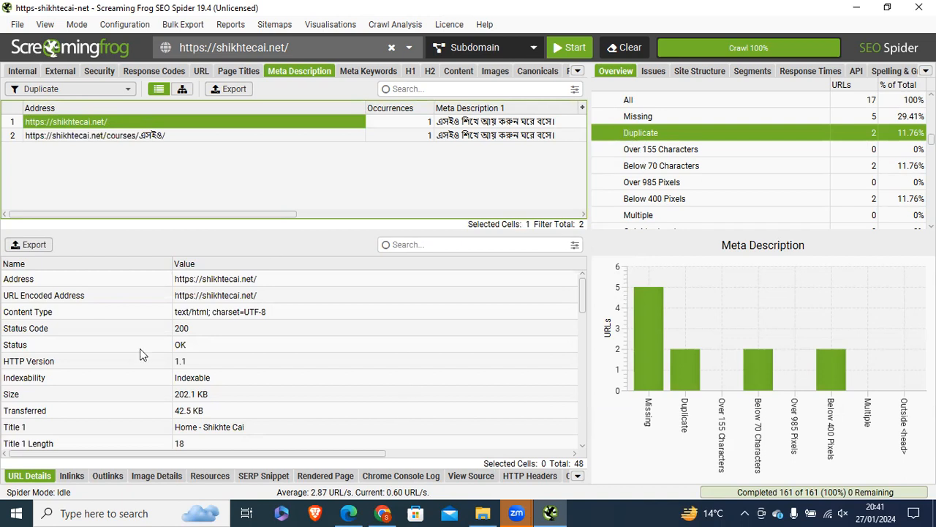
Step: Review the Heading/Sub-heading, Missing Heading (H1) and Duplicate Heading (H1) rows in the audit report
{"action": "key", "text": "alt+Tab"}
{"action": "left_click", "coordinate": [90, 323]}
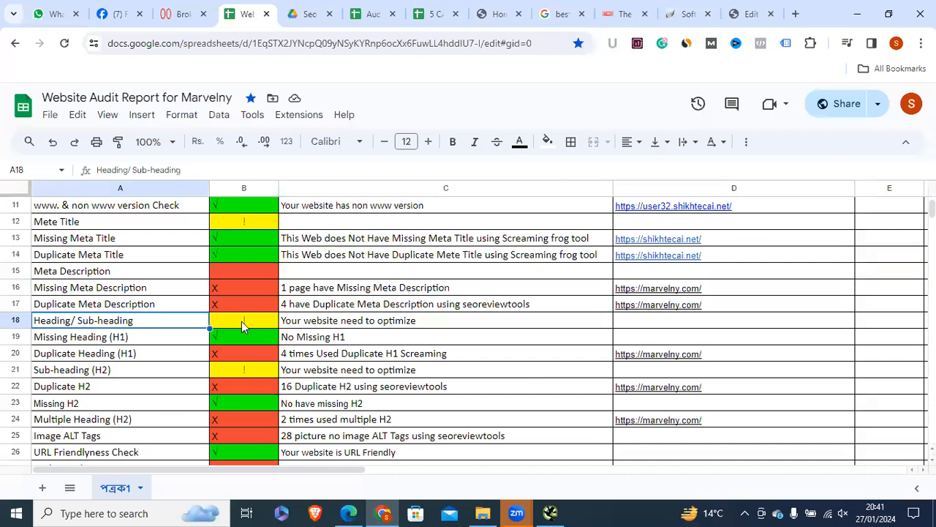
{"action": "left_click_drag", "start_coordinate": [241, 324], "coordinate": [338, 328]}
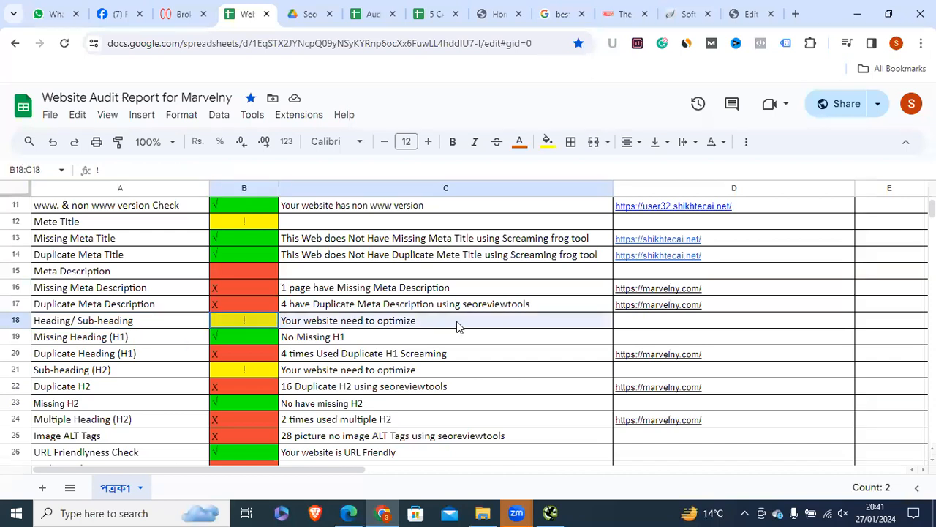
{"action": "left_click", "coordinate": [63, 342]}
{"action": "left_click", "coordinate": [50, 357]}
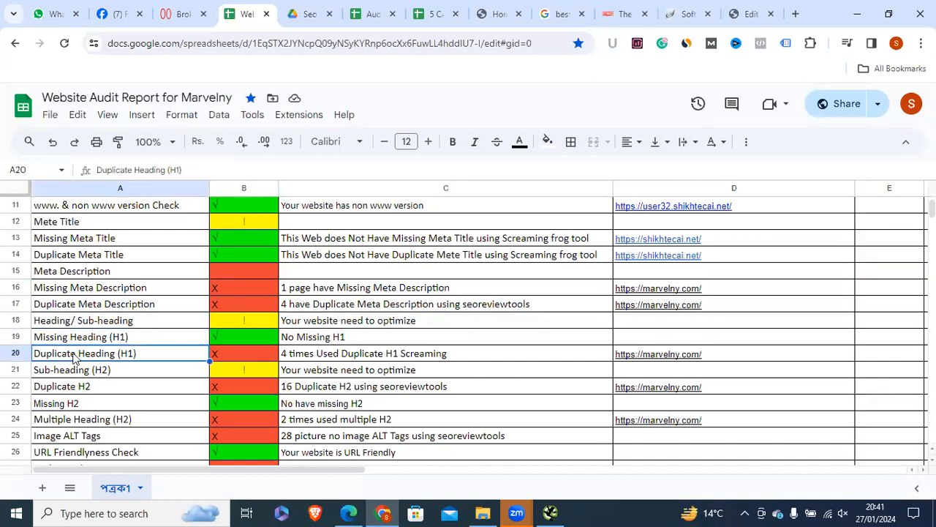
Step: Show Screaming Frog's H1 report (3 missing, 2 duplicate, 2 multiple), then return to the spreadsheet
{"action": "left_click", "coordinate": [551, 513]}
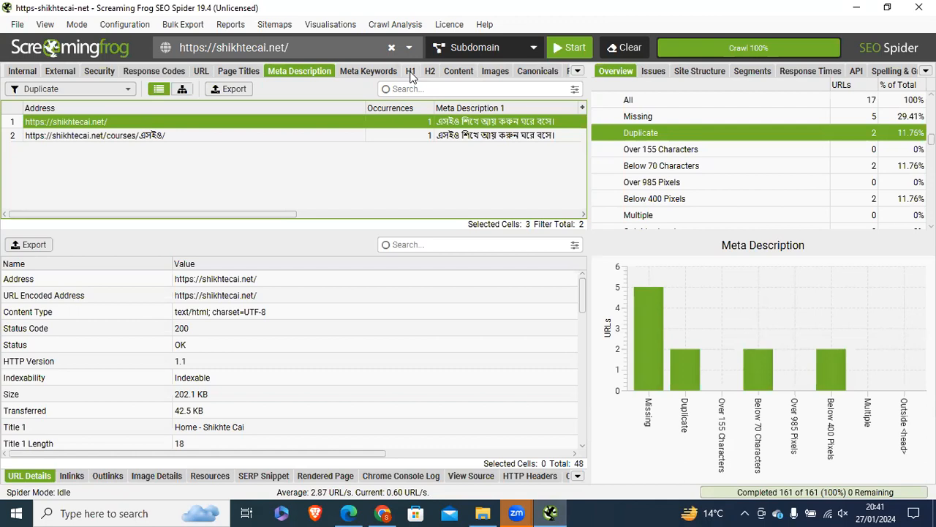
{"action": "left_click", "coordinate": [411, 74]}
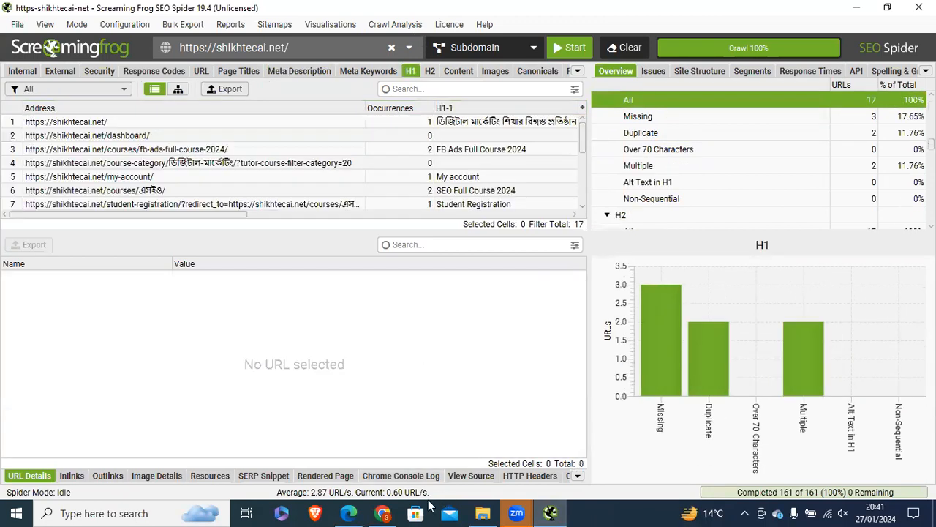
{"action": "left_click", "coordinate": [382, 513]}
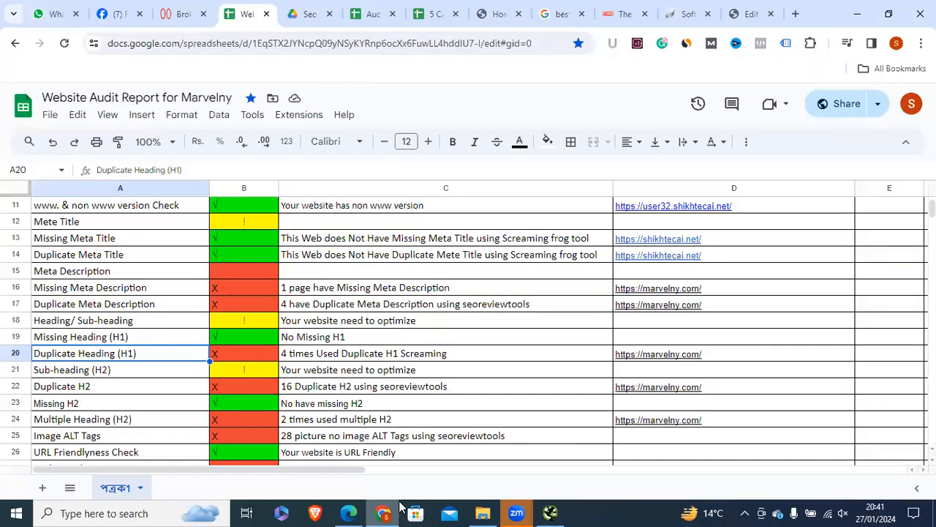
Step: Glance at the Google search results, then go back to the RTINGS beginner-camera article
{"action": "left_click", "coordinate": [613, 20]}
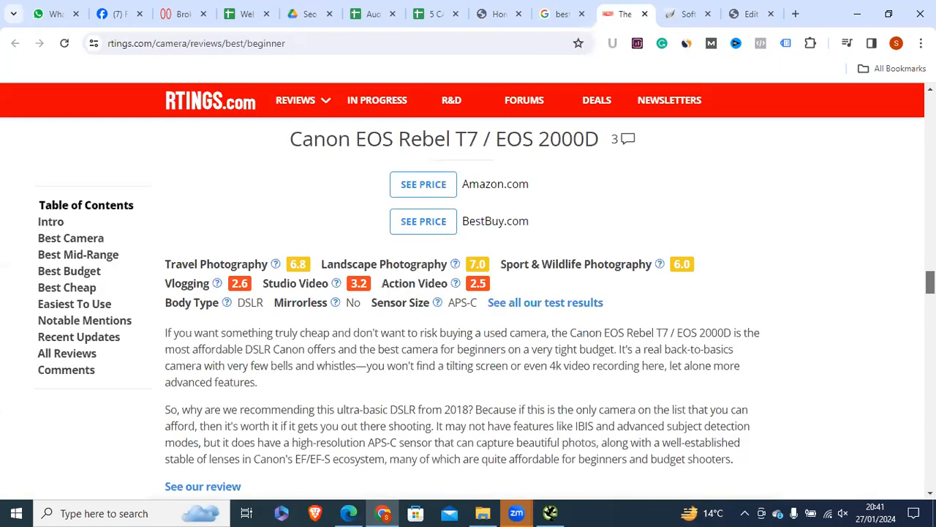
{"action": "key", "text": "ctrl+shift+Tab"}
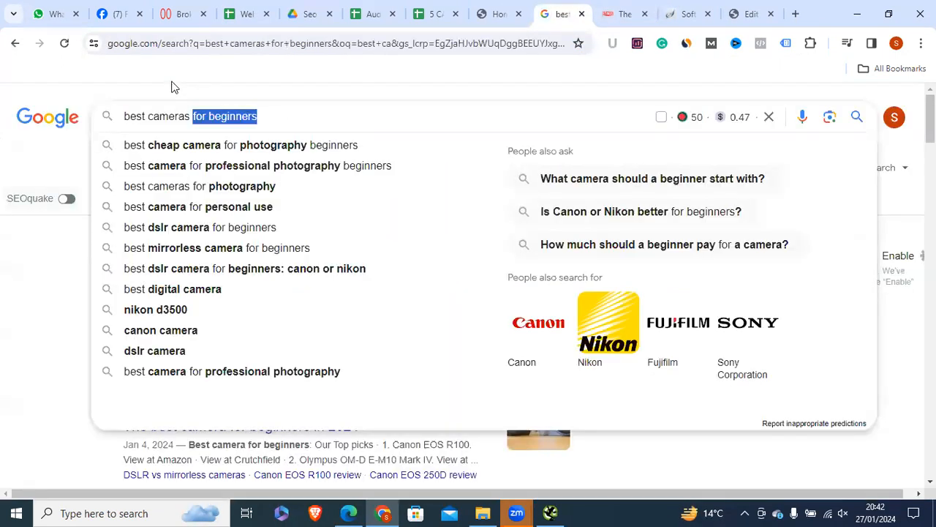
{"action": "left_click", "coordinate": [68, 276]}
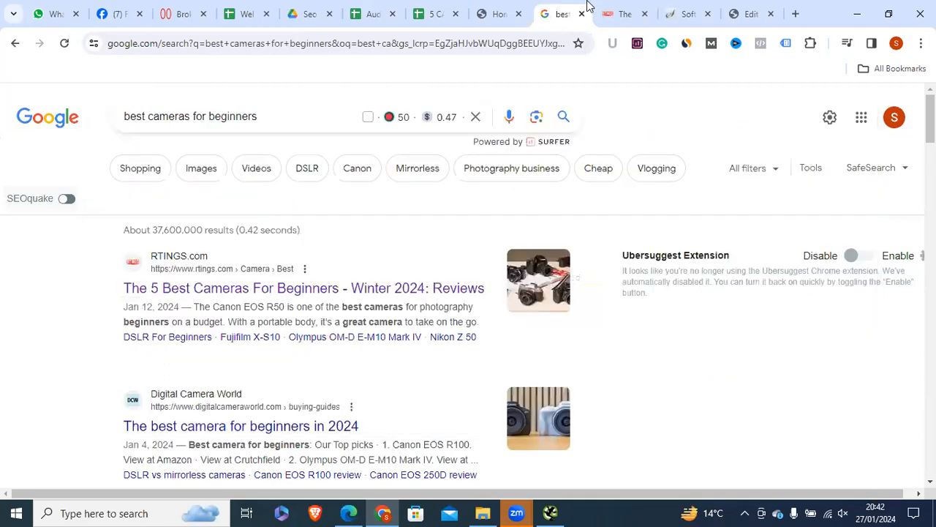
{"action": "left_click", "coordinate": [610, 7]}
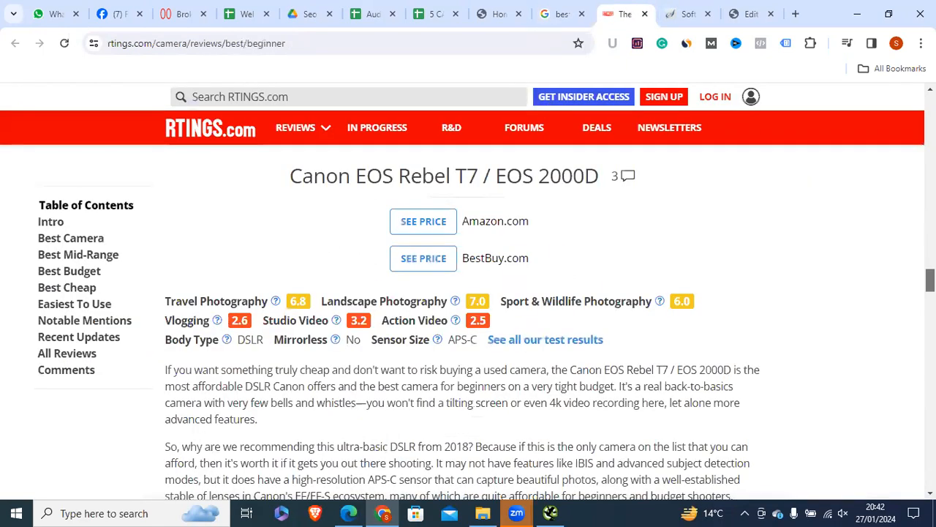
Step: Inspect the RTINGS article's main title by highlighting it several times
{"action": "left_click_drag", "start_coordinate": [931, 280], "coordinate": [930, 106]}
{"action": "left_click_drag", "start_coordinate": [164, 375], "coordinate": [730, 414]}
{"action": "left_click", "coordinate": [290, 363]}
{"action": "left_click_drag", "start_coordinate": [165, 370], "coordinate": [739, 411]}
{"action": "left_click", "coordinate": [630, 395]}
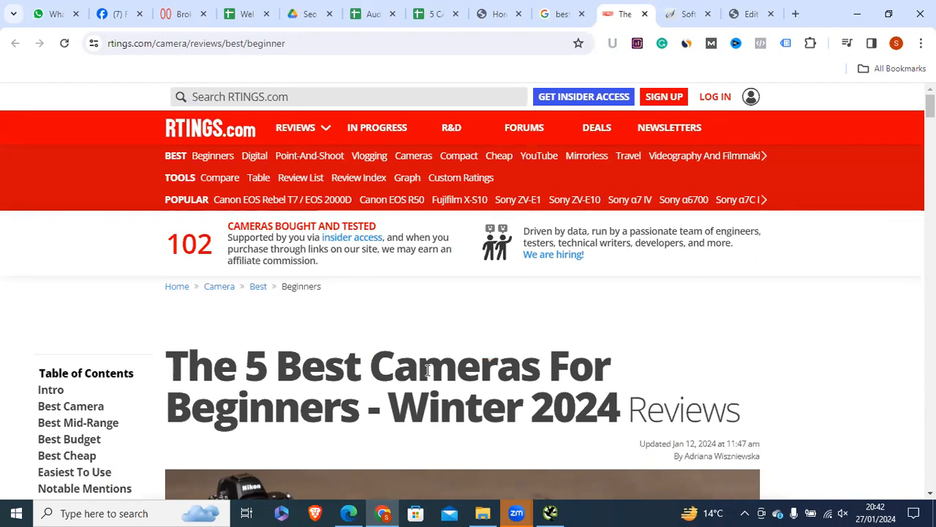
{"action": "left_click_drag", "start_coordinate": [183, 374], "coordinate": [748, 424]}
{"action": "left_click", "coordinate": [474, 371]}
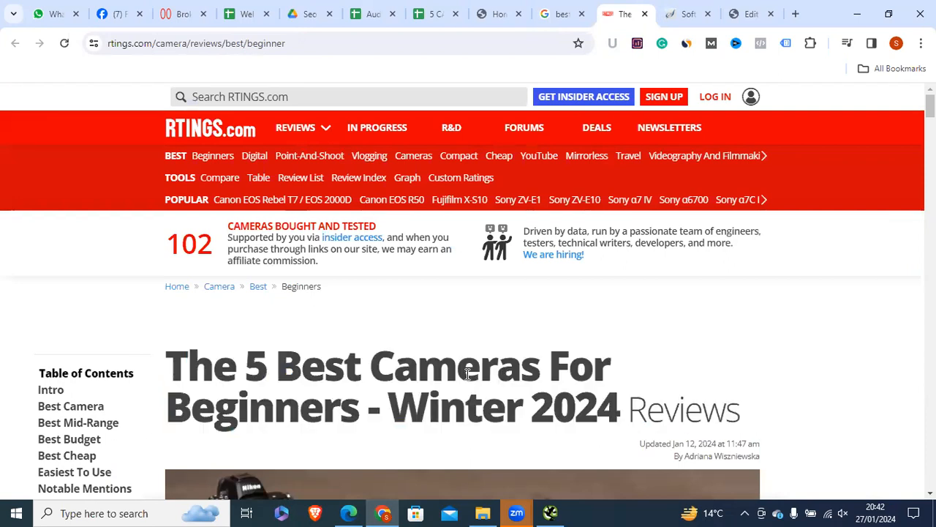
{"action": "left_click_drag", "start_coordinate": [168, 349], "coordinate": [711, 398]}
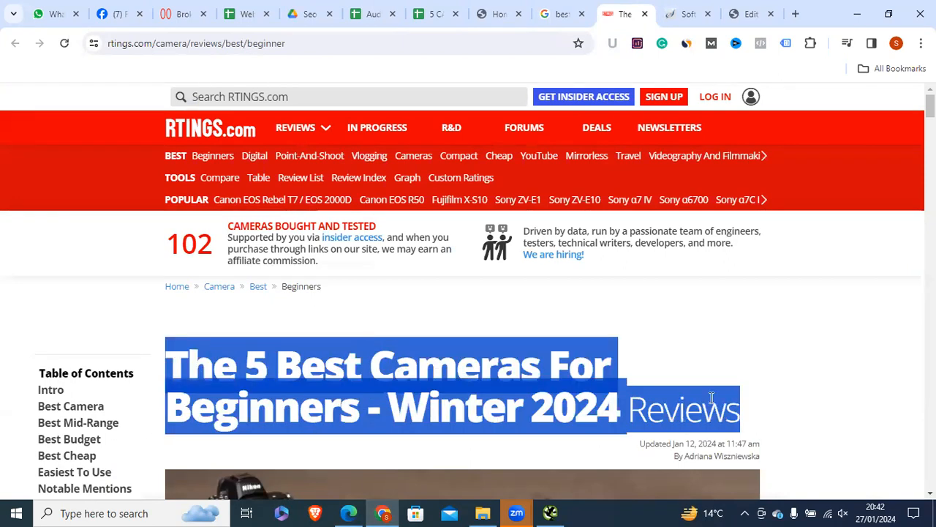
{"action": "left_click", "coordinate": [455, 355]}
{"action": "scroll", "coordinate": [183, 371], "scroll_direction": "down", "scroll_amount": 2}
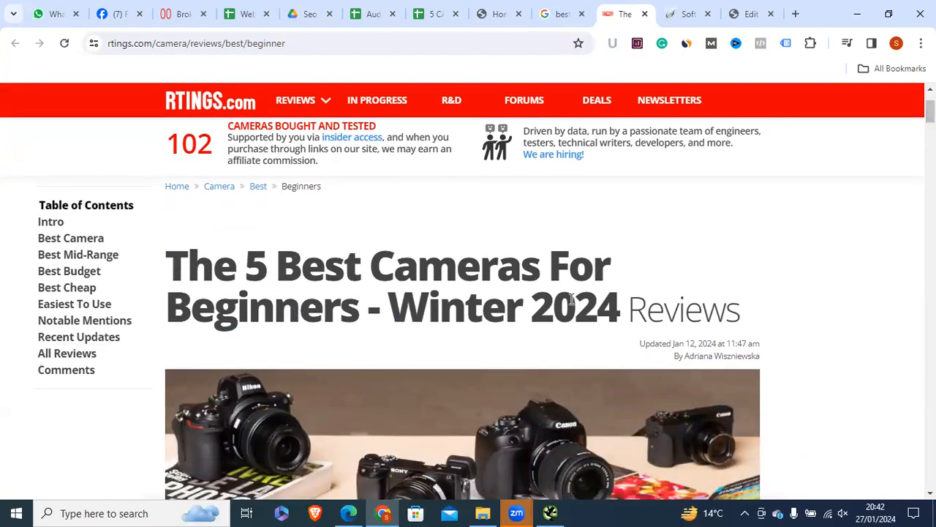
{"action": "left_click_drag", "start_coordinate": [182, 264], "coordinate": [819, 311]}
Step: Scan the Best, Mid-Range, Budget, Cheap and Easiest-To-Use Camera For Beginners headings, then bring up WordPress
{"action": "scroll", "coordinate": [463, 308], "scroll_direction": "down", "scroll_amount": 10}
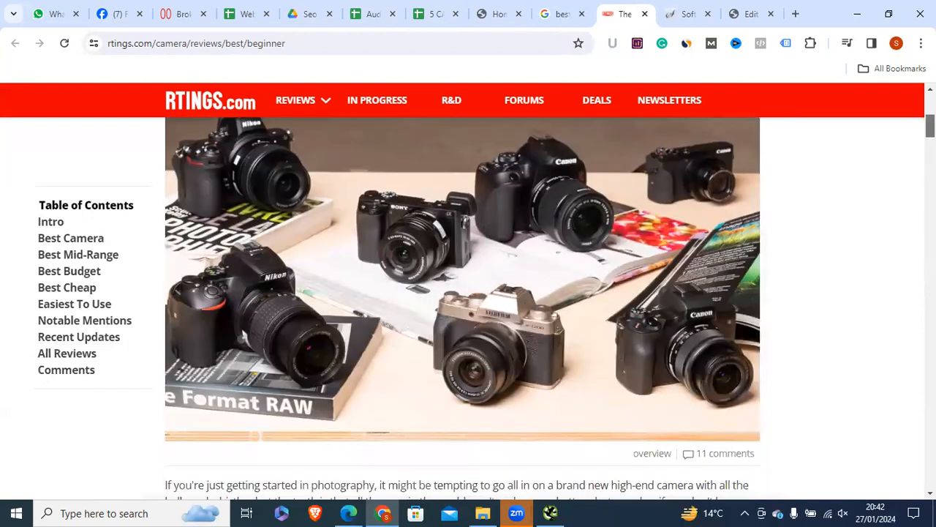
{"action": "triple_click", "coordinate": [222, 285]}
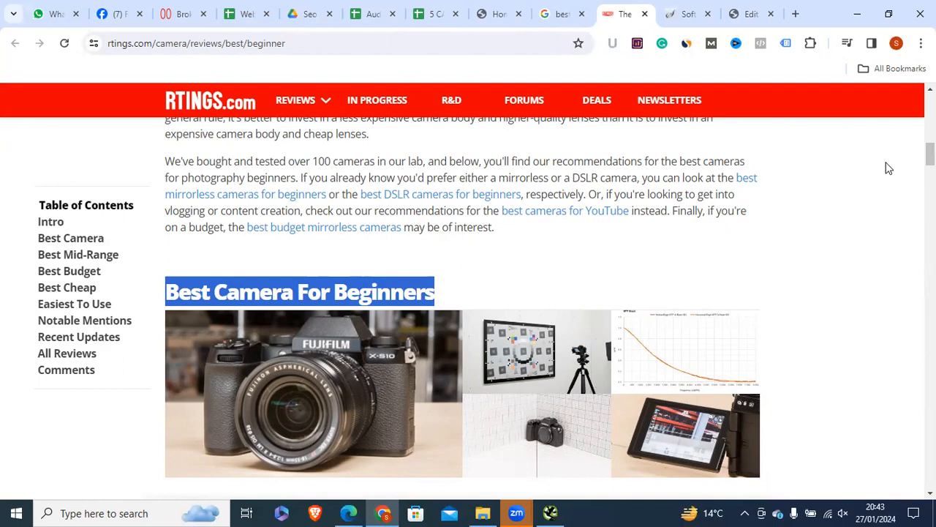
{"action": "left_click", "coordinate": [897, 287]}
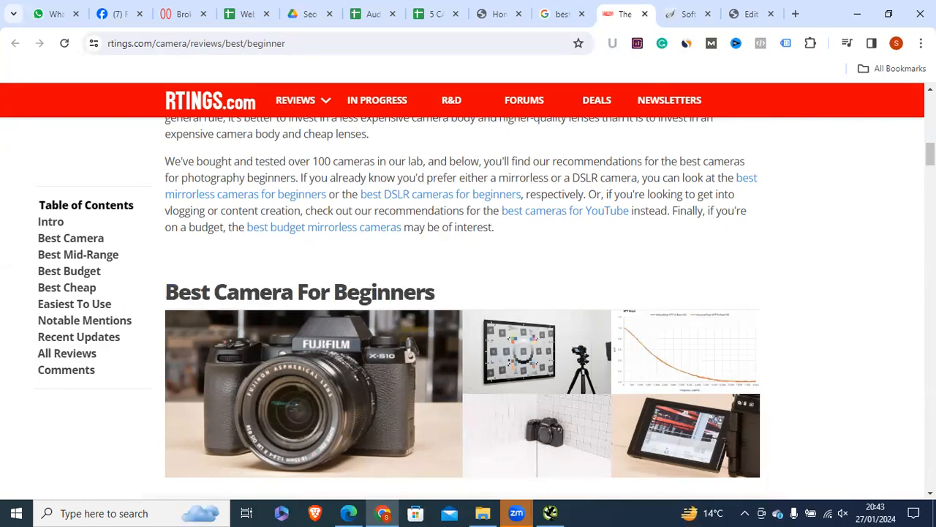
{"action": "scroll", "coordinate": [174, 189], "scroll_direction": "down", "scroll_amount": 10}
{"action": "triple_click", "coordinate": [243, 180]}
{"action": "scroll", "coordinate": [761, 198], "scroll_direction": "down", "scroll_amount": 8}
{"action": "double_click", "coordinate": [393, 342]}
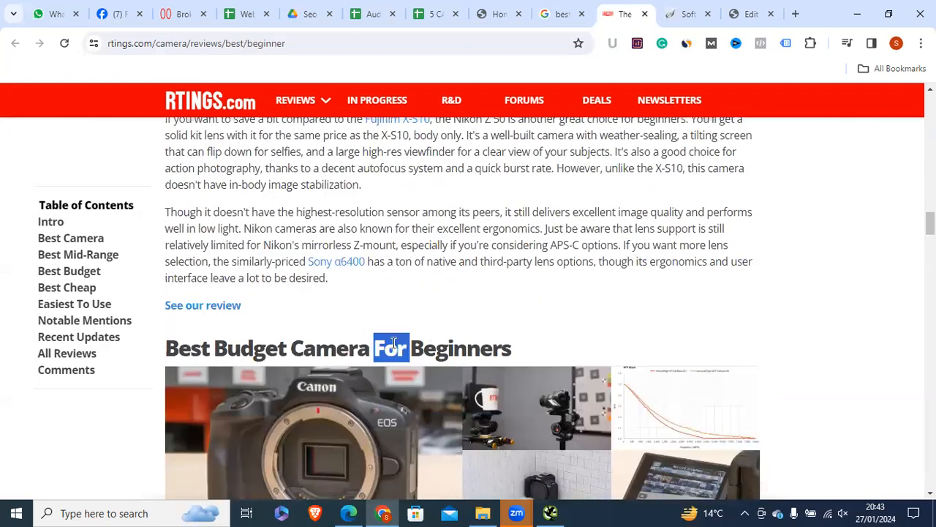
{"action": "triple_click", "coordinate": [393, 343]}
{"action": "left_click_drag", "start_coordinate": [930, 223], "coordinate": [930, 258]}
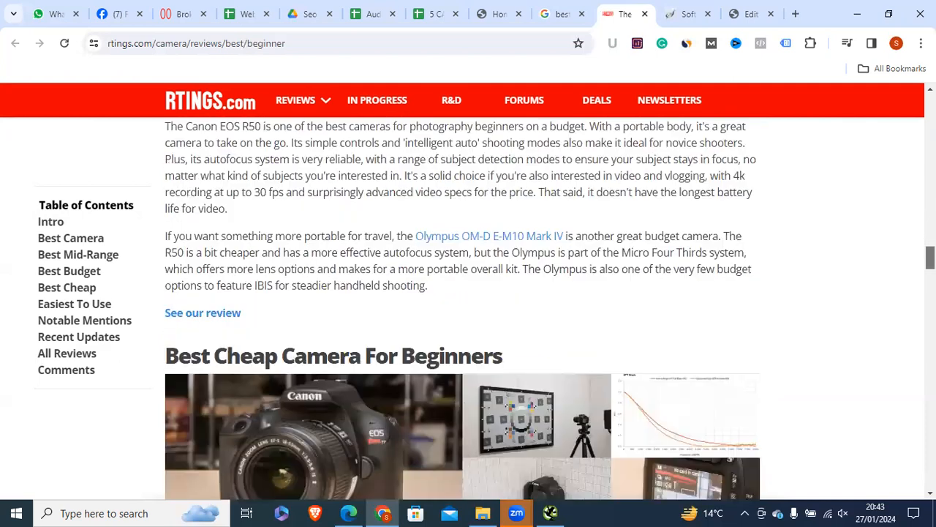
{"action": "triple_click", "coordinate": [294, 359]}
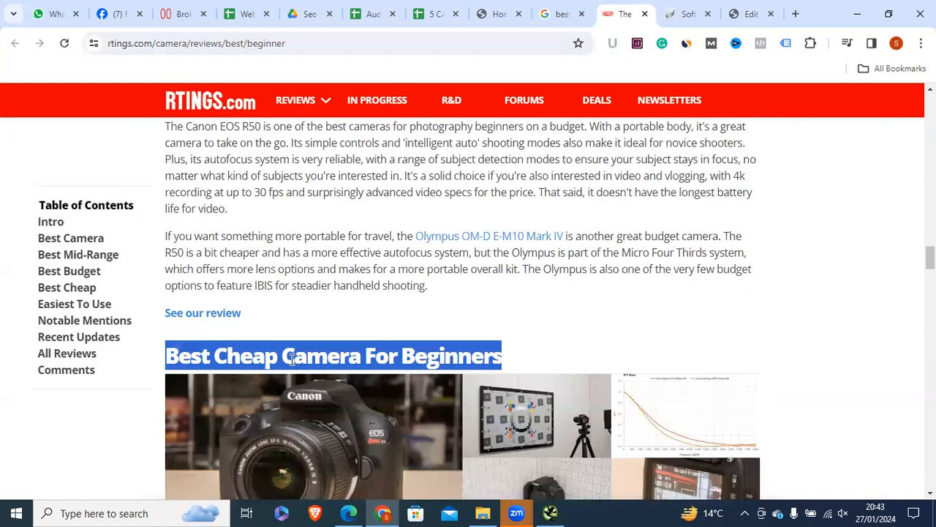
{"action": "left_click_drag", "start_coordinate": [929, 258], "coordinate": [930, 290]}
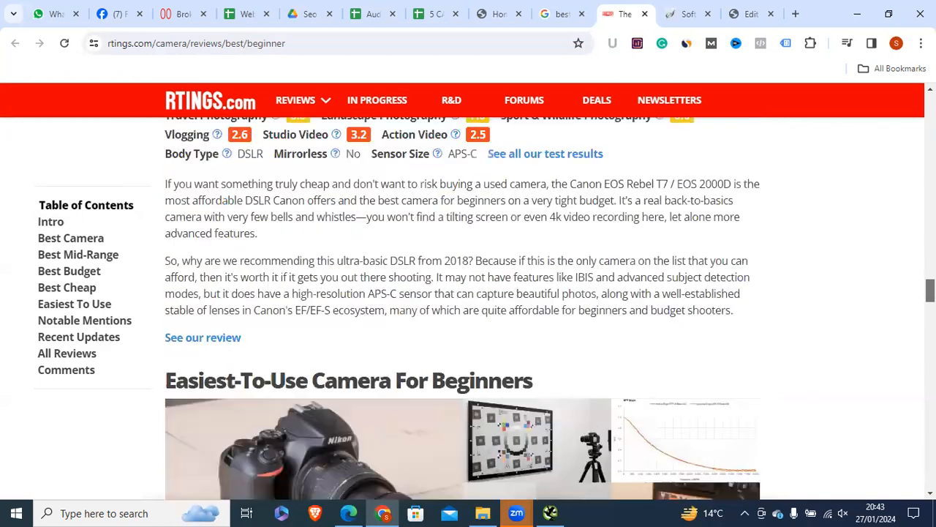
{"action": "triple_click", "coordinate": [291, 386]}
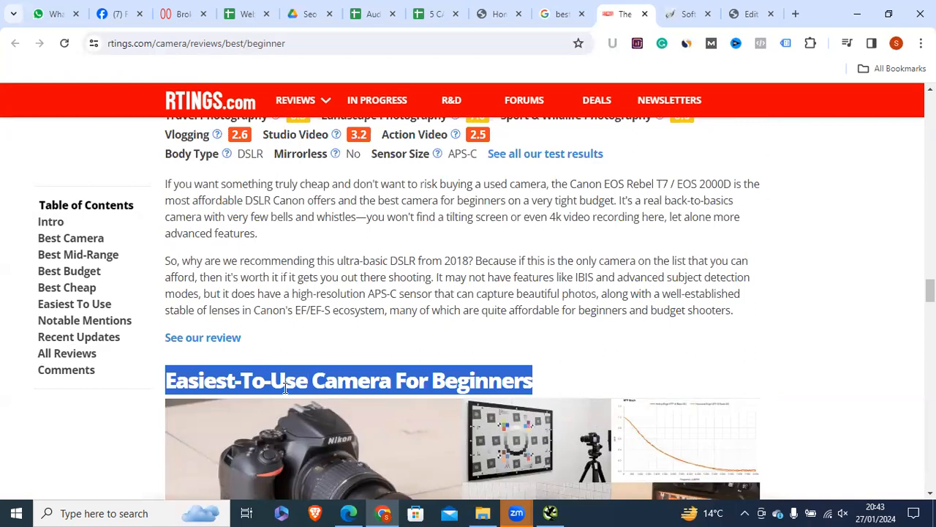
{"action": "left_click", "coordinate": [285, 388]}
{"action": "left_click", "coordinate": [751, 14]}
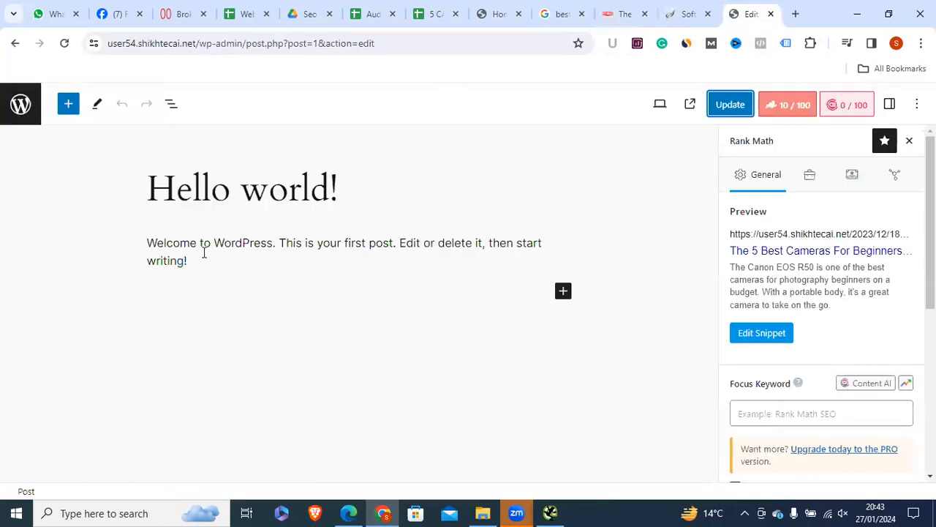
Step: Replace the 'Hello world!' post title with the RTINGS article title, pasted as plain text
{"action": "left_click", "coordinate": [245, 177]}
{"action": "key", "text": "ctrl+a"}
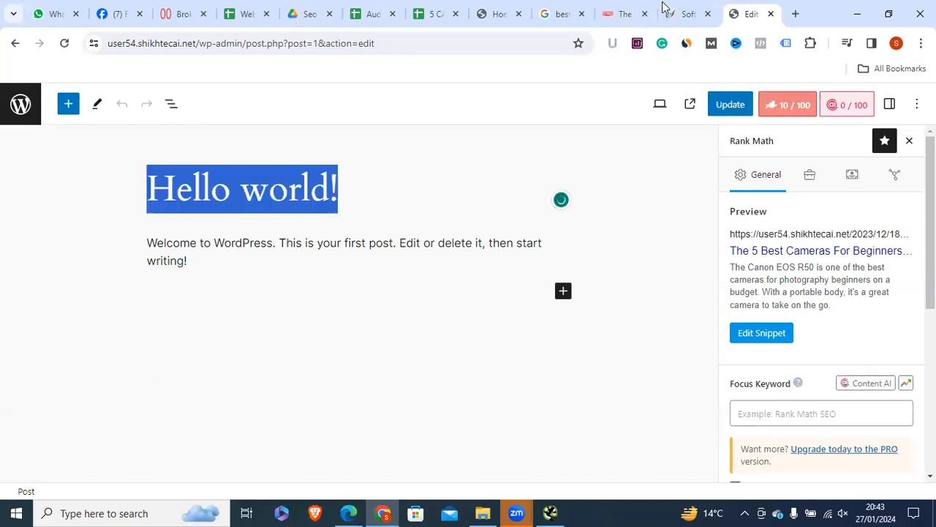
{"action": "left_click", "coordinate": [610, 14]}
{"action": "double_click", "coordinate": [399, 358]}
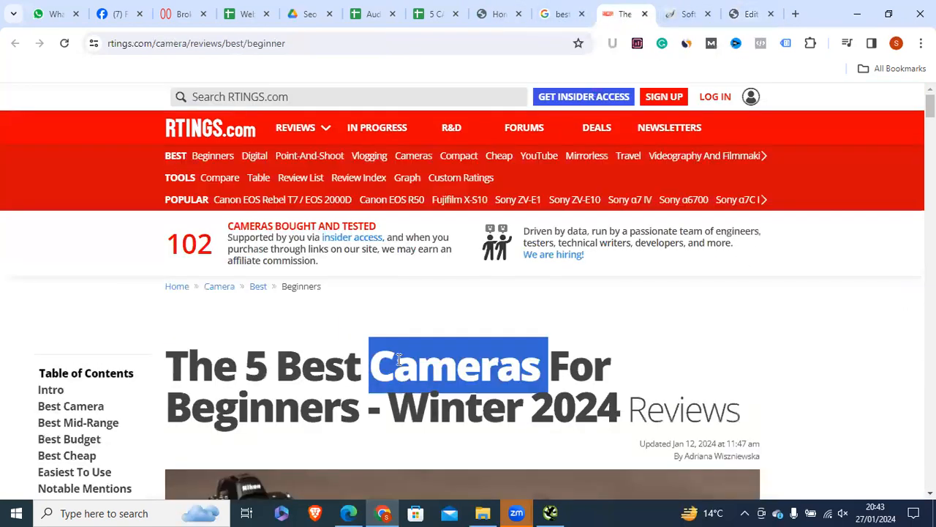
{"action": "triple_click", "coordinate": [399, 359]}
{"action": "right_click", "coordinate": [424, 338]}
{"action": "left_click", "coordinate": [423, 186]}
{"action": "left_click", "coordinate": [751, 13]}
{"action": "right_click", "coordinate": [220, 192]}
{"action": "left_click", "coordinate": [268, 299]}
{"action": "key", "text": "ctrl+a"}
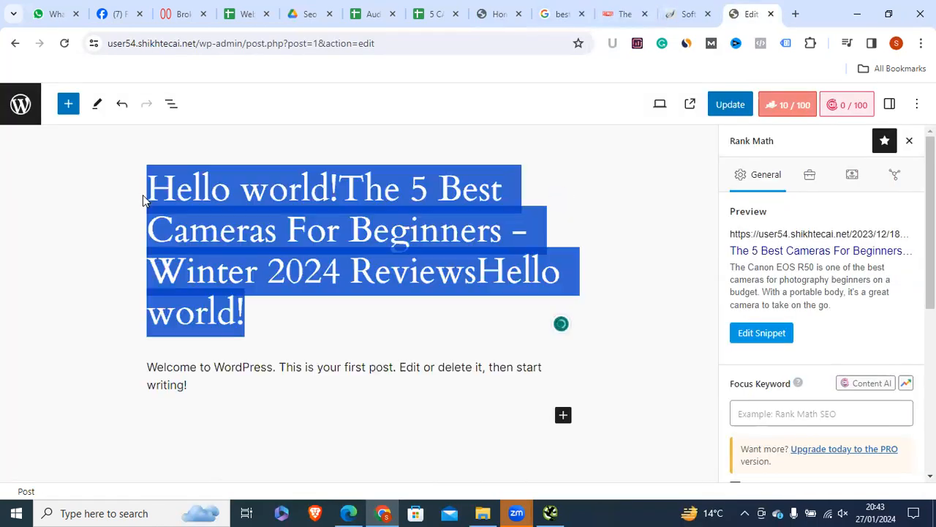
{"action": "left_click", "coordinate": [262, 350]}
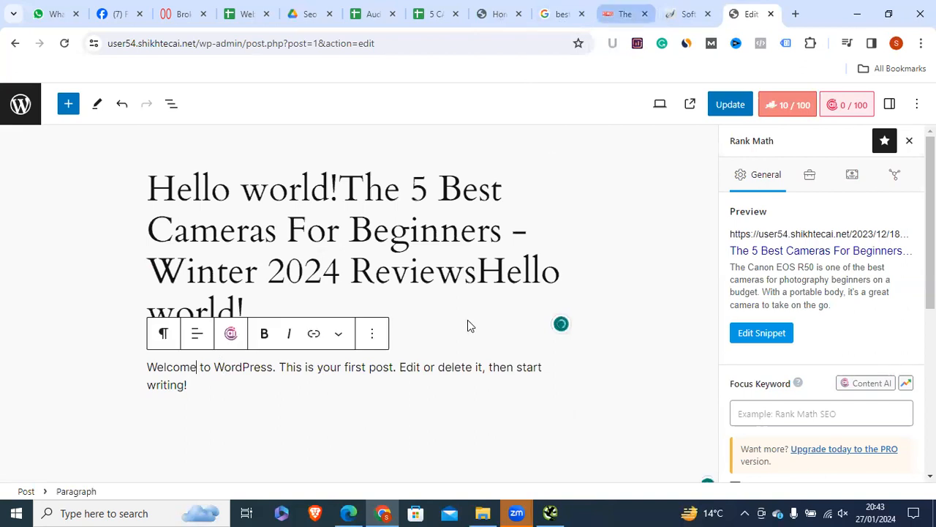
Step: Copy the three intro paragraphs from the RTINGS article
{"action": "left_click", "coordinate": [626, 14]}
{"action": "scroll", "coordinate": [157, 203], "scroll_direction": "down", "scroll_amount": 3}
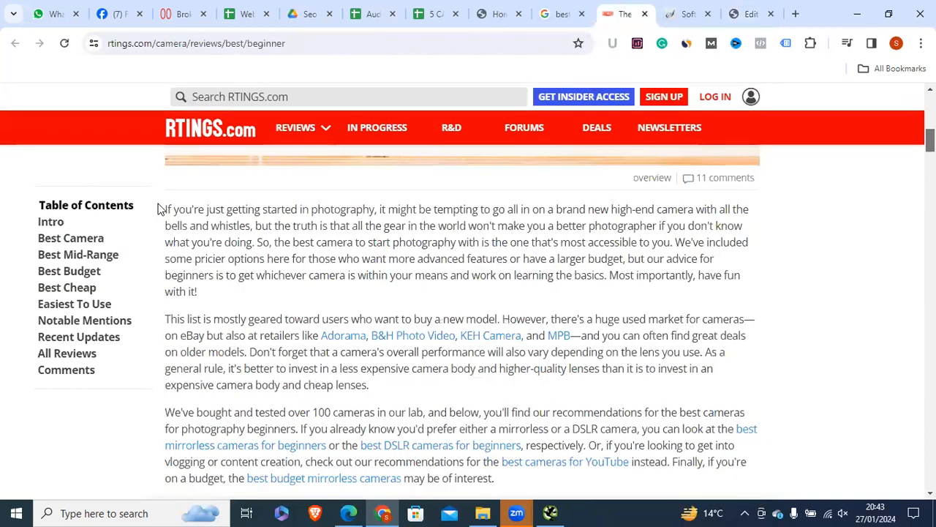
{"action": "left_click_drag", "start_coordinate": [166, 209], "coordinate": [306, 276]}
{"action": "left_click_drag", "start_coordinate": [166, 211], "coordinate": [276, 413]}
{"action": "left_click_drag", "start_coordinate": [299, 364], "coordinate": [362, 444]}
{"action": "left_click", "coordinate": [176, 221]}
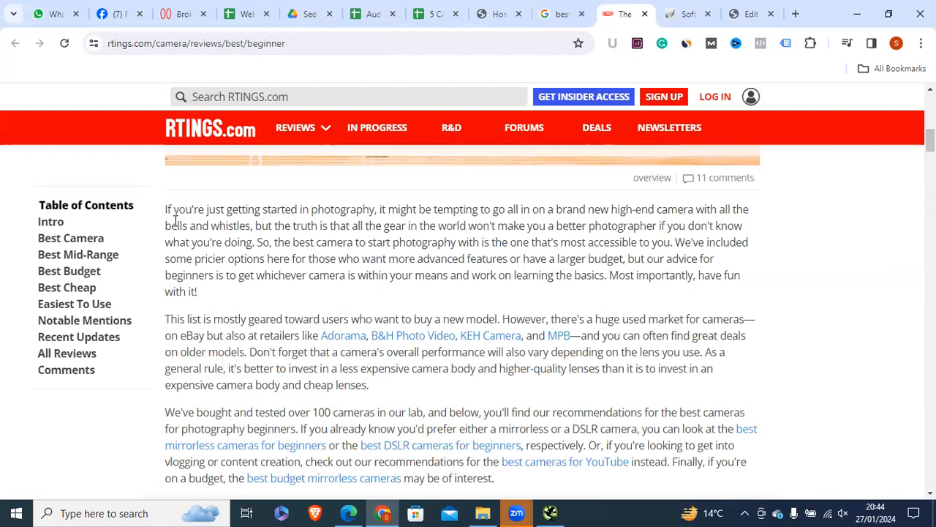
{"action": "left_click_drag", "start_coordinate": [165, 213], "coordinate": [359, 369]}
{"action": "left_click", "coordinate": [174, 216]}
{"action": "left_click_drag", "start_coordinate": [167, 211], "coordinate": [318, 478]}
{"action": "scroll", "coordinate": [341, 391], "scroll_direction": "down", "scroll_amount": 3}
{"action": "left_click_drag", "start_coordinate": [340, 392], "coordinate": [535, 219]}
{"action": "right_click", "coordinate": [461, 204]}
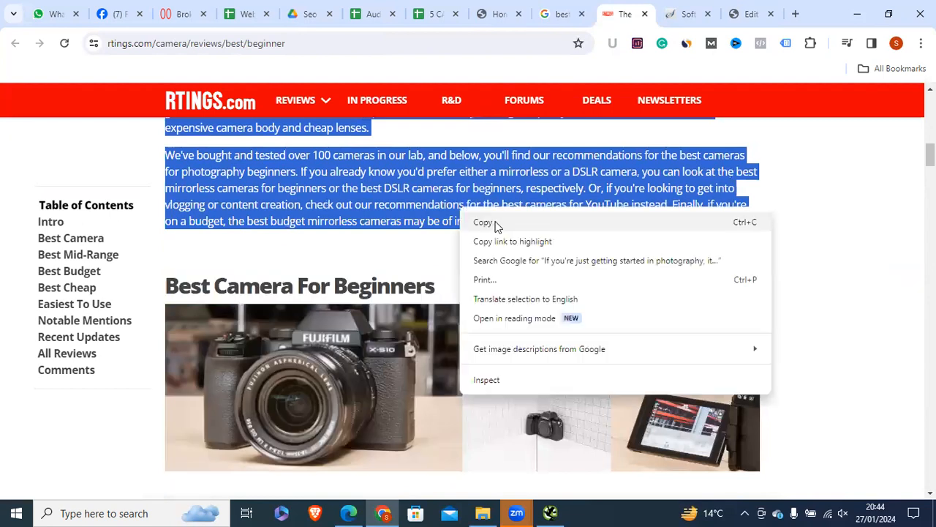
{"action": "left_click", "coordinate": [495, 222]}
Step: Select the WordPress welcome paragraph to paste over it
{"action": "left_click", "coordinate": [739, 13]}
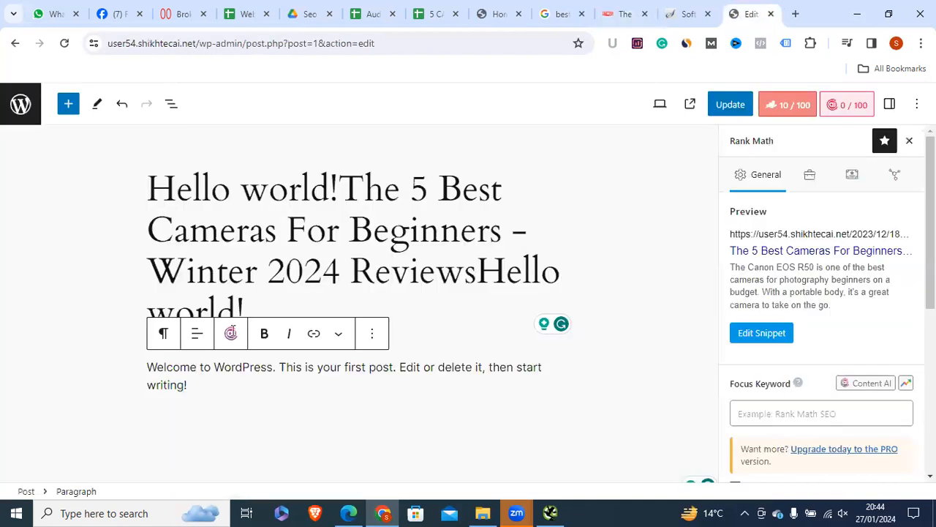
{"action": "left_click_drag", "start_coordinate": [187, 389], "coordinate": [149, 376]}
{"action": "right_click", "coordinate": [178, 369]}
Step: Paste the copied RTINGS intro paragraphs over the welcome paragraph
{"action": "left_click", "coordinate": [226, 121]}
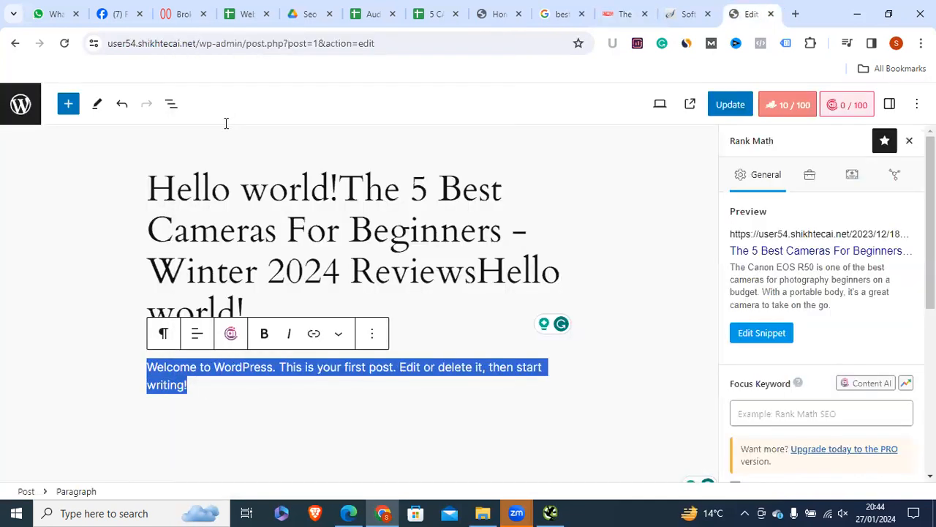
{"action": "left_click_drag", "start_coordinate": [710, 423], "coordinate": [703, 505]}
{"action": "scroll", "coordinate": [539, 488], "scroll_direction": "up", "scroll_amount": 1}
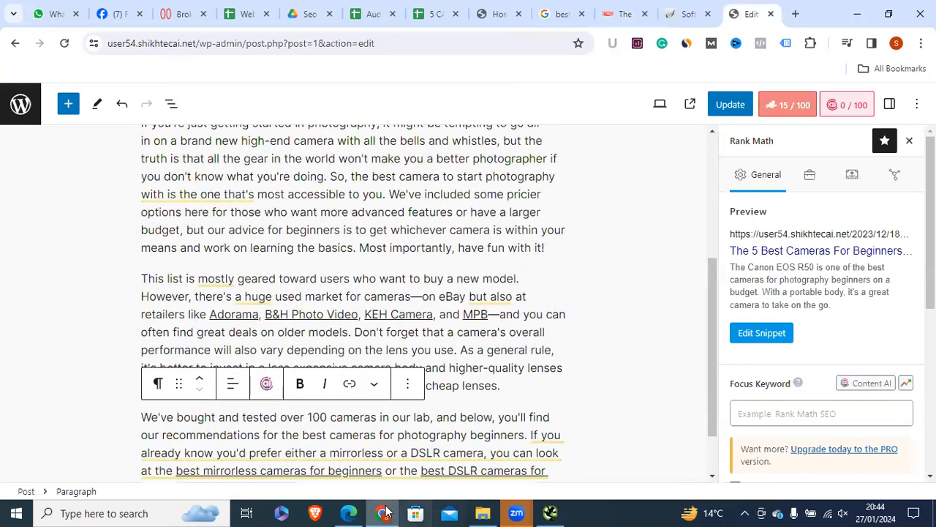
{"action": "scroll", "coordinate": [674, 399], "scroll_direction": "down", "scroll_amount": 2}
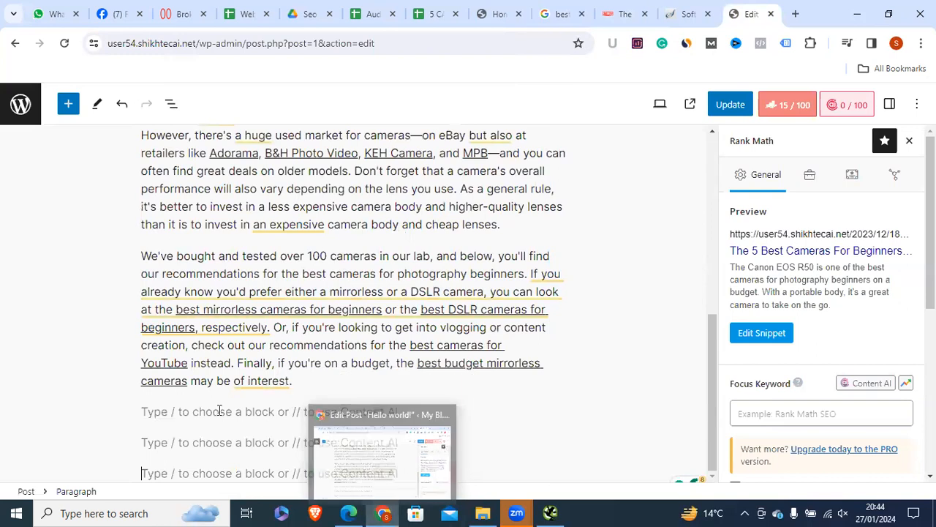
Step: Copy 'Best Camera For Beginners' from RTINGS into an empty WordPress block
{"action": "left_click", "coordinate": [626, 7]}
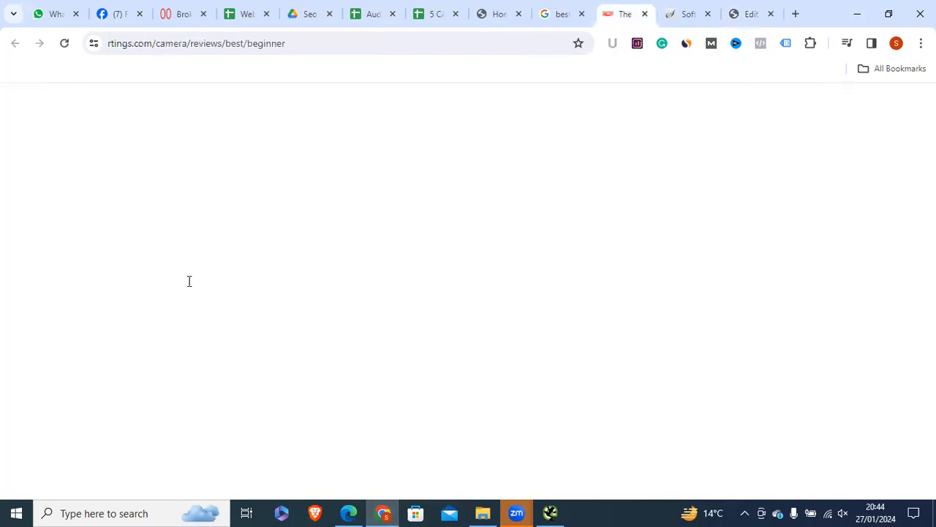
{"action": "triple_click", "coordinate": [203, 281]}
{"action": "right_click", "coordinate": [203, 278]}
{"action": "left_click", "coordinate": [306, 274]}
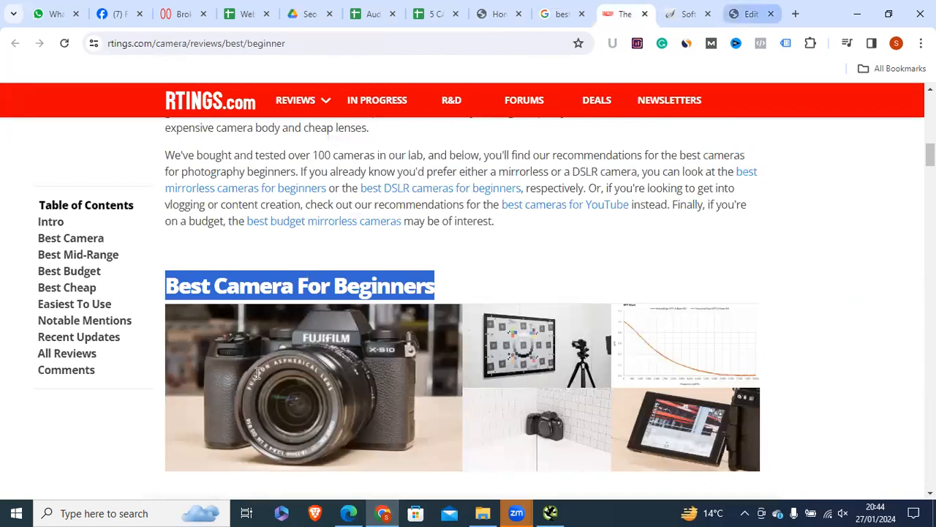
{"action": "left_click", "coordinate": [748, 15]}
{"action": "right_click", "coordinate": [195, 411]}
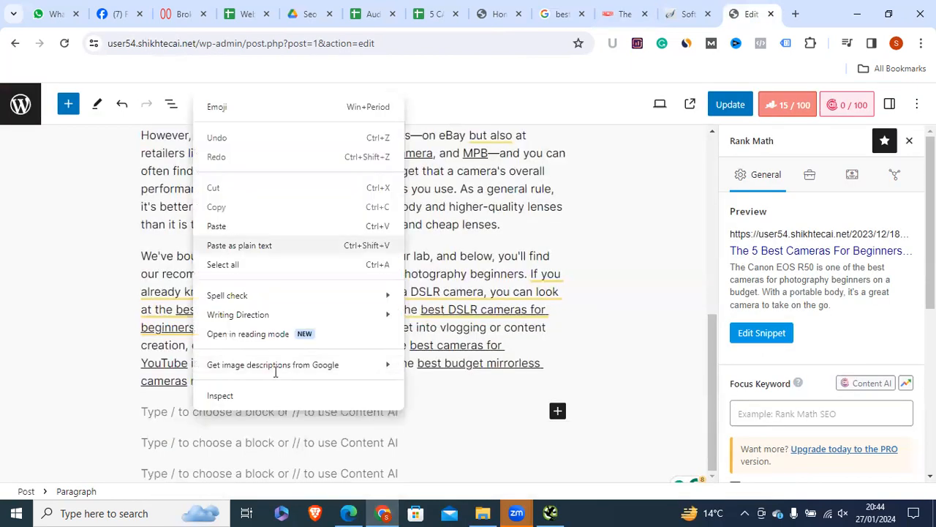
{"action": "key", "text": "ctrl+v"}
{"action": "left_click_drag", "start_coordinate": [305, 411], "coordinate": [157, 383]}
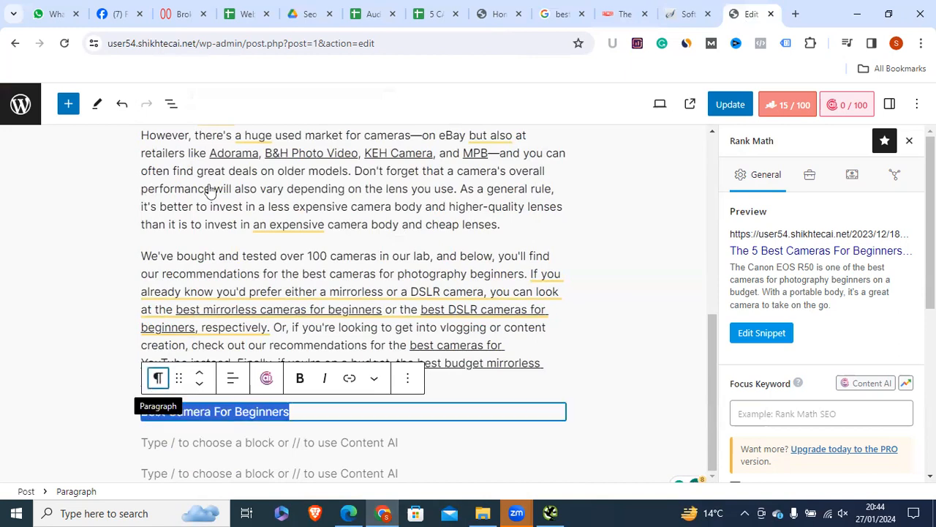
Step: Convert the pasted line into a Heading block, keeping level H2
{"action": "left_click", "coordinate": [158, 378]}
{"action": "left_click", "coordinate": [194, 124]}
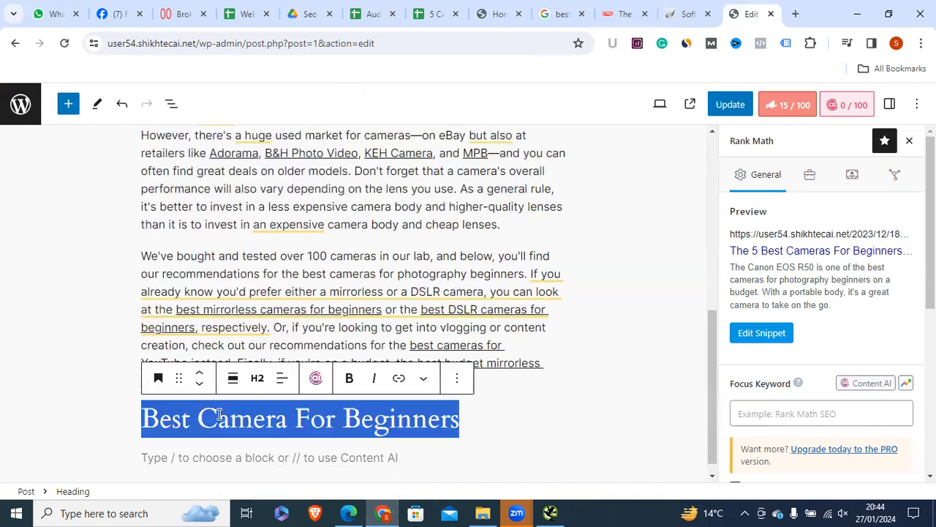
{"action": "left_click", "coordinate": [257, 386]}
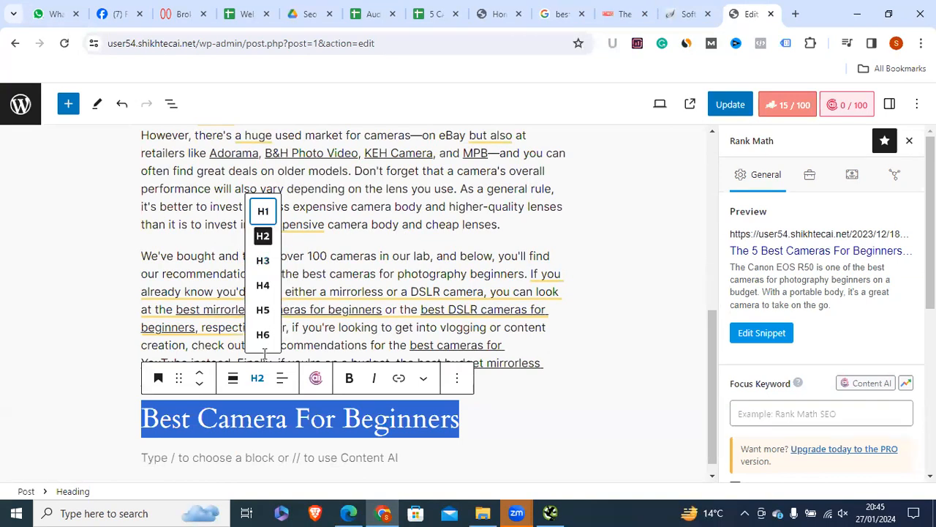
{"action": "left_click", "coordinate": [218, 328]}
{"action": "left_click", "coordinate": [410, 344]}
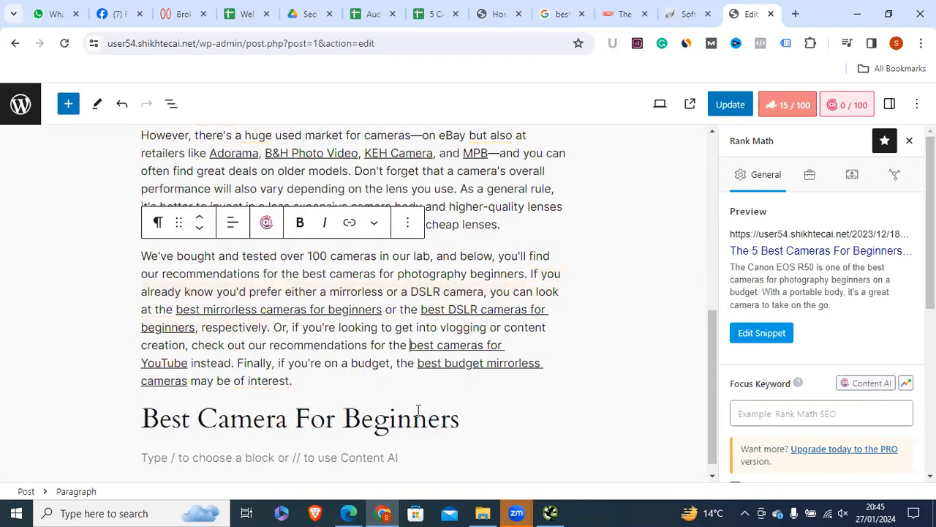
{"action": "left_click_drag", "start_coordinate": [464, 422], "coordinate": [236, 420]}
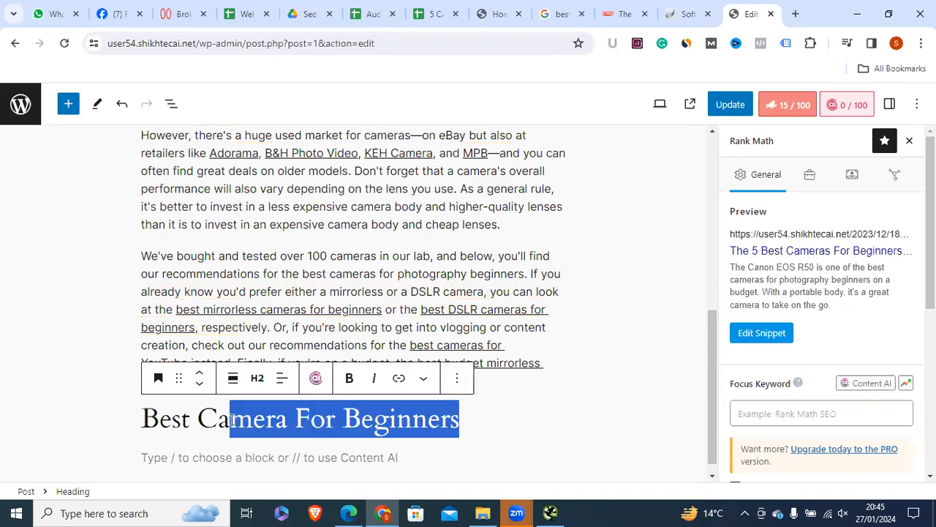
{"action": "triple_click", "coordinate": [230, 419]}
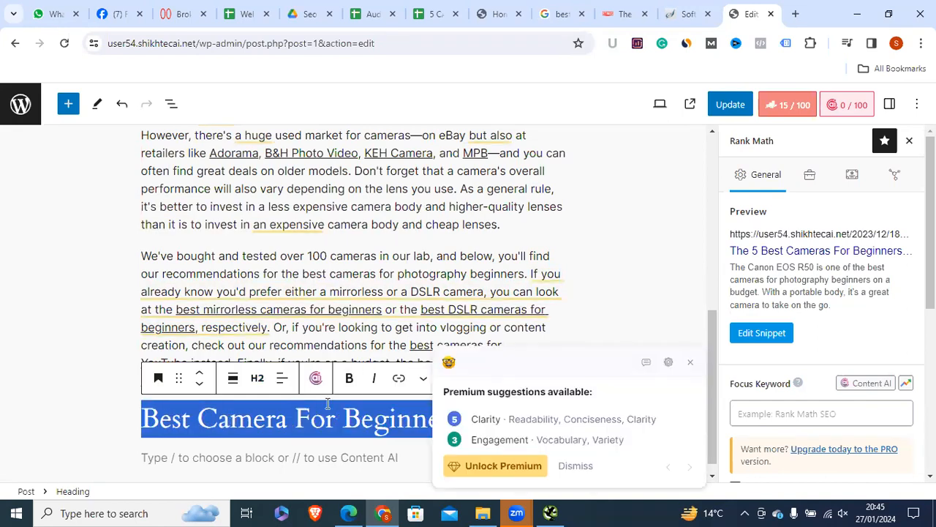
{"action": "left_click", "coordinate": [327, 404]}
{"action": "left_click", "coordinate": [224, 419]}
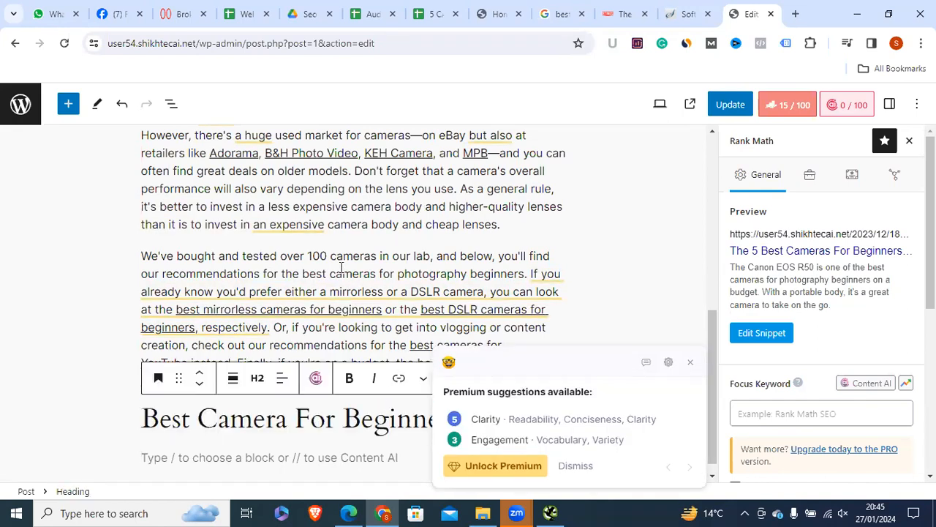
Step: Copy the Fujifilm X-S10 description paragraphs from the RTINGS article
{"action": "left_click", "coordinate": [689, 22]}
{"action": "left_click", "coordinate": [609, 16]}
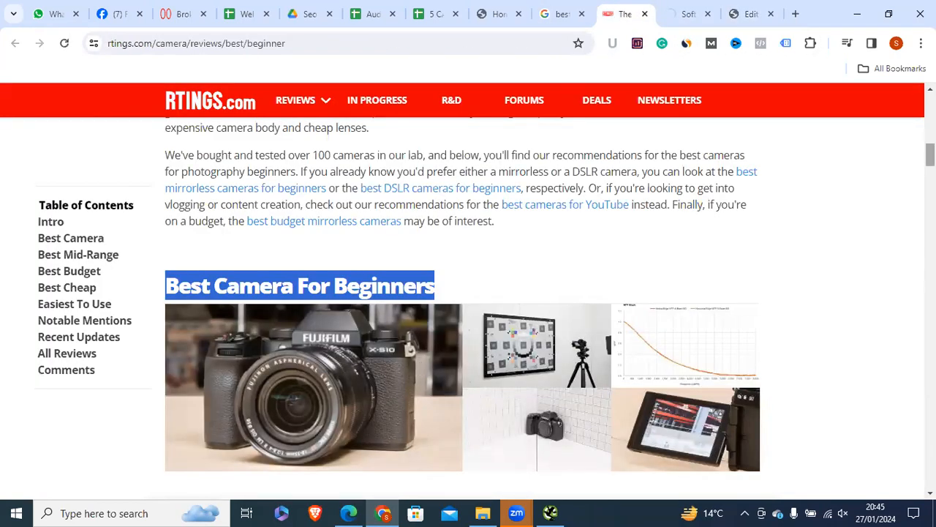
{"action": "scroll", "coordinate": [930, 158], "scroll_direction": "down", "scroll_amount": 2}
{"action": "scroll", "coordinate": [930, 163], "scroll_direction": "down", "scroll_amount": 4}
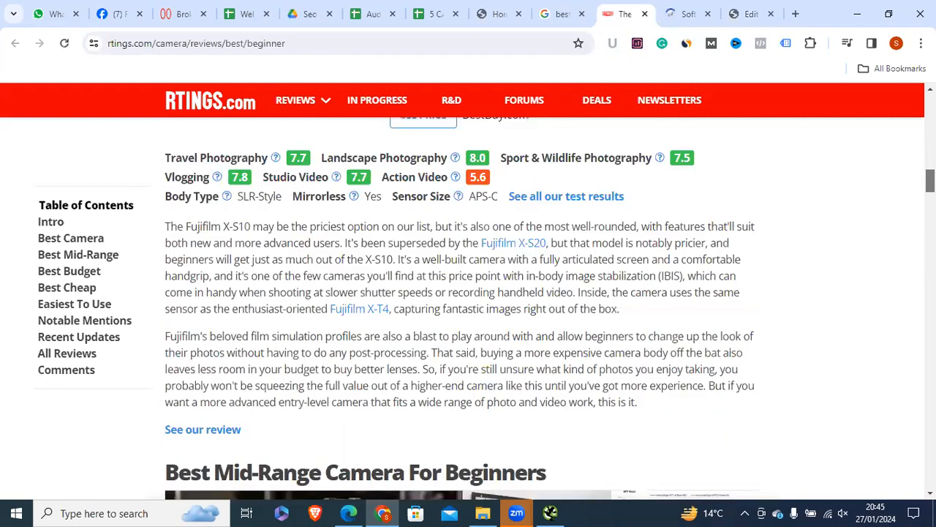
{"action": "scroll", "coordinate": [551, 288], "scroll_direction": "up", "scroll_amount": 4}
{"action": "scroll", "coordinate": [439, 354], "scroll_direction": "down", "scroll_amount": 1}
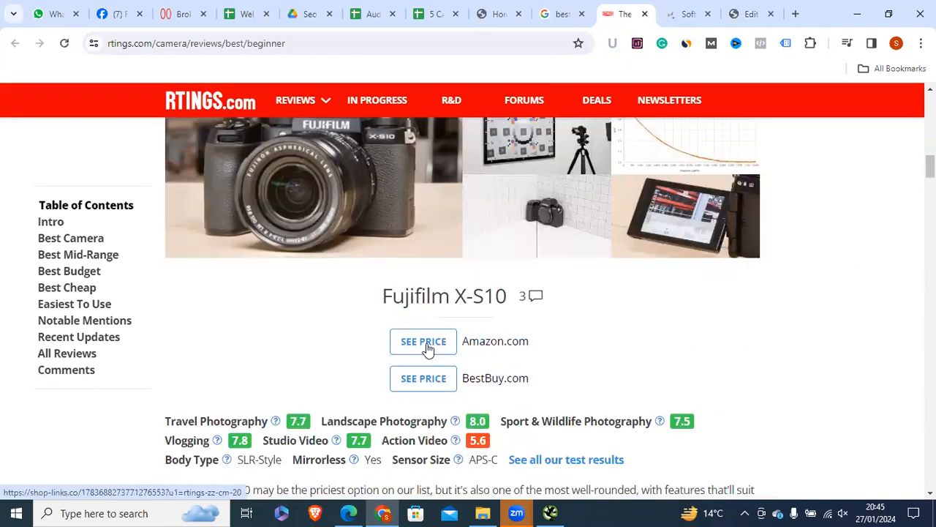
{"action": "scroll", "coordinate": [414, 217], "scroll_direction": "down", "scroll_amount": 3}
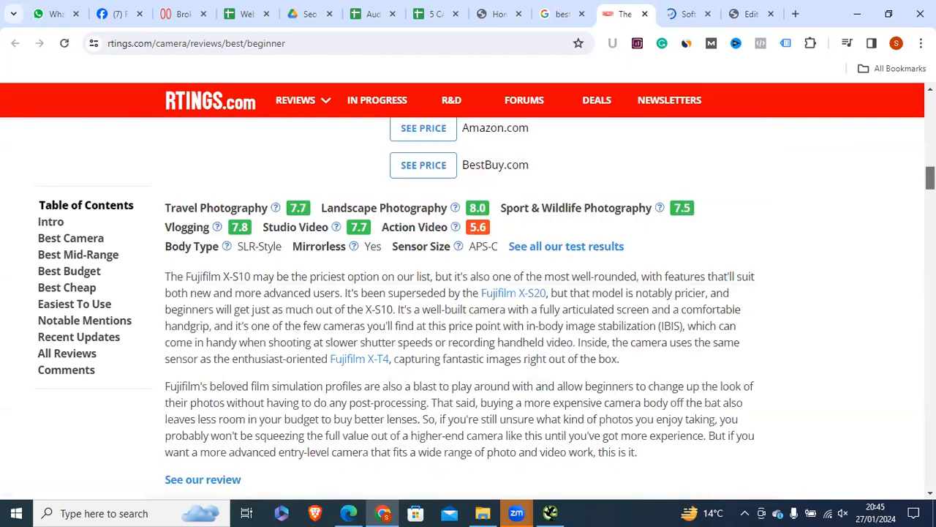
{"action": "left_click_drag", "start_coordinate": [160, 212], "coordinate": [370, 181]}
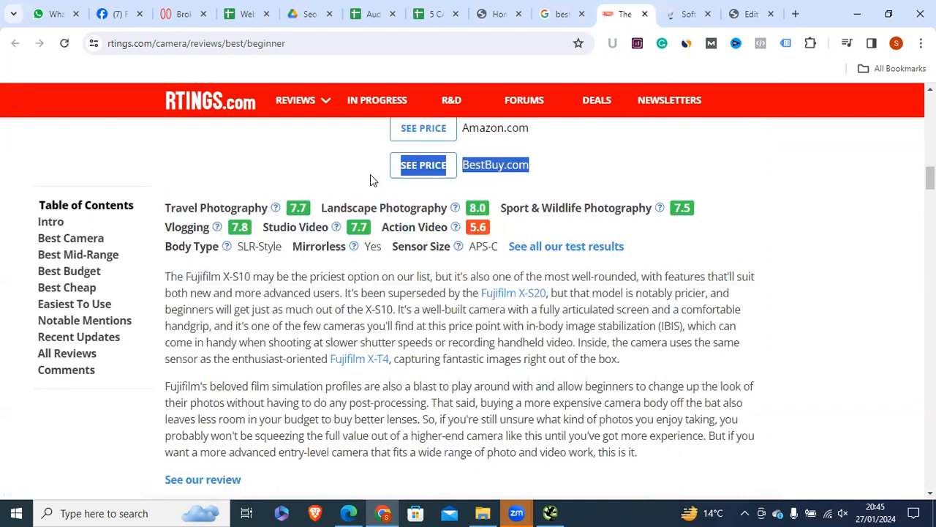
{"action": "scroll", "coordinate": [370, 181], "scroll_direction": "up", "scroll_amount": 2}
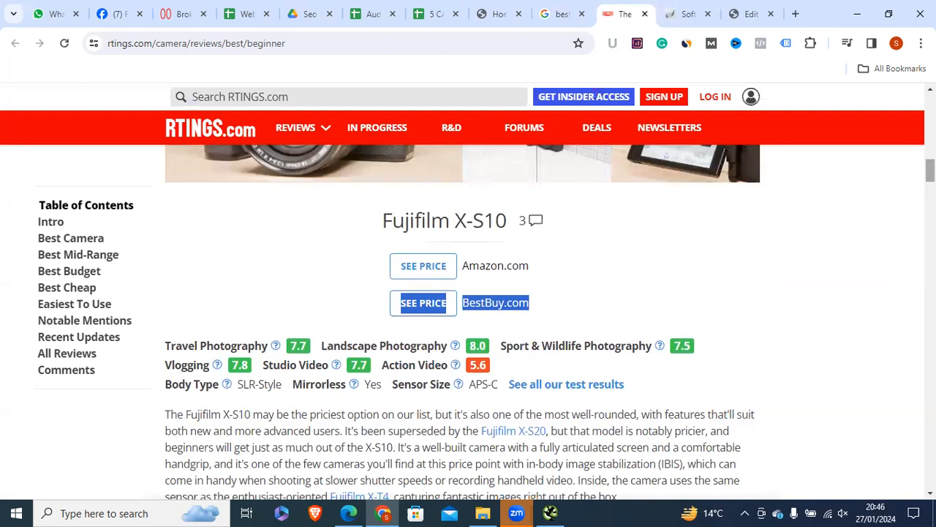
{"action": "scroll", "coordinate": [220, 365], "scroll_direction": "down", "scroll_amount": 2}
{"action": "scroll", "coordinate": [133, 307], "scroll_direction": "down", "scroll_amount": 1}
{"action": "left_click_drag", "start_coordinate": [165, 263], "coordinate": [638, 440]}
{"action": "right_click", "coordinate": [513, 369]}
{"action": "left_click", "coordinate": [533, 194]}
Step: Update the WordPress post, then return to Screaming Frog's H1 report
{"action": "scroll", "coordinate": [452, 245], "scroll_direction": "down", "scroll_amount": 3}
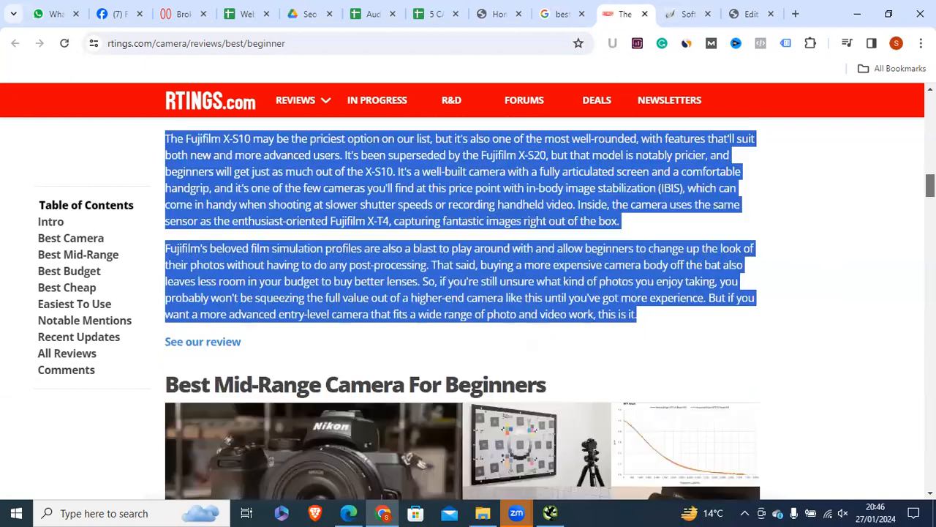
{"action": "triple_click", "coordinate": [205, 273]}
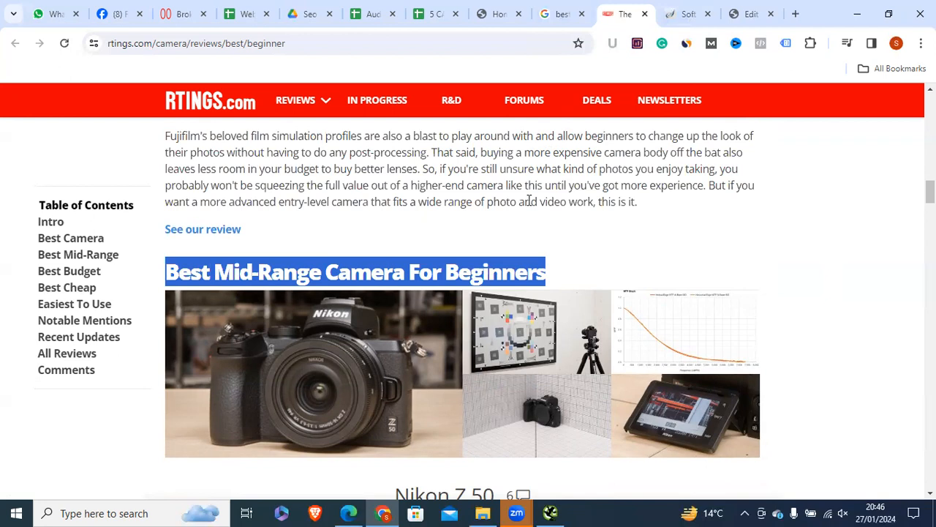
{"action": "left_click", "coordinate": [392, 242]}
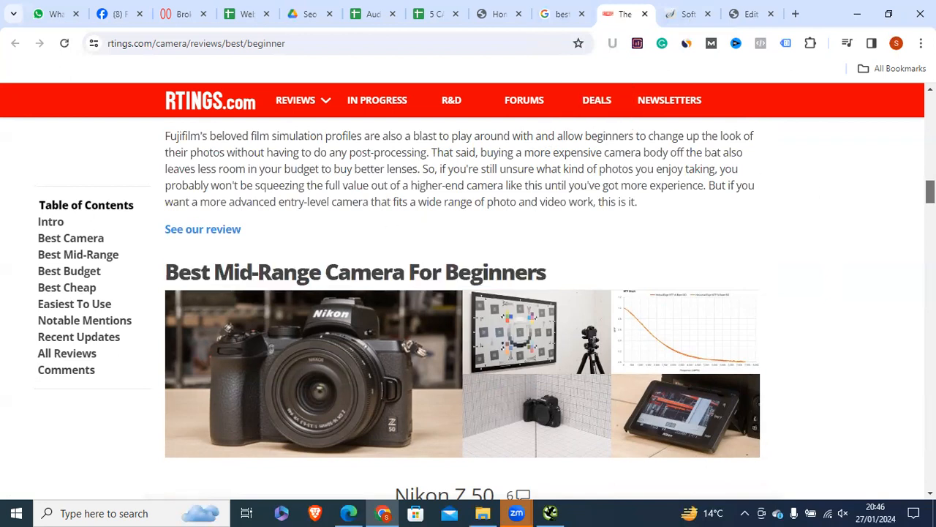
{"action": "left_click_drag", "start_coordinate": [929, 195], "coordinate": [928, 92]}
{"action": "left_click", "coordinate": [746, 15]}
{"action": "left_click", "coordinate": [386, 308]}
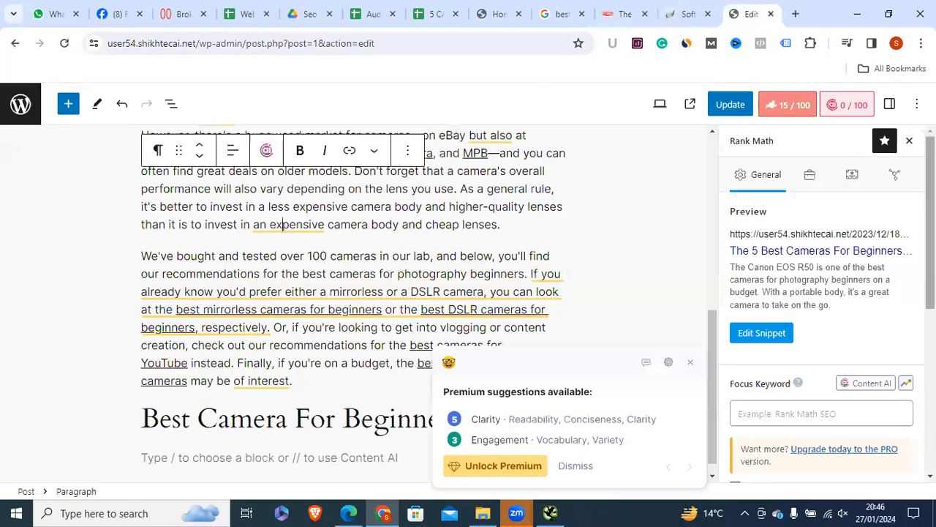
{"action": "left_click", "coordinate": [745, 106]}
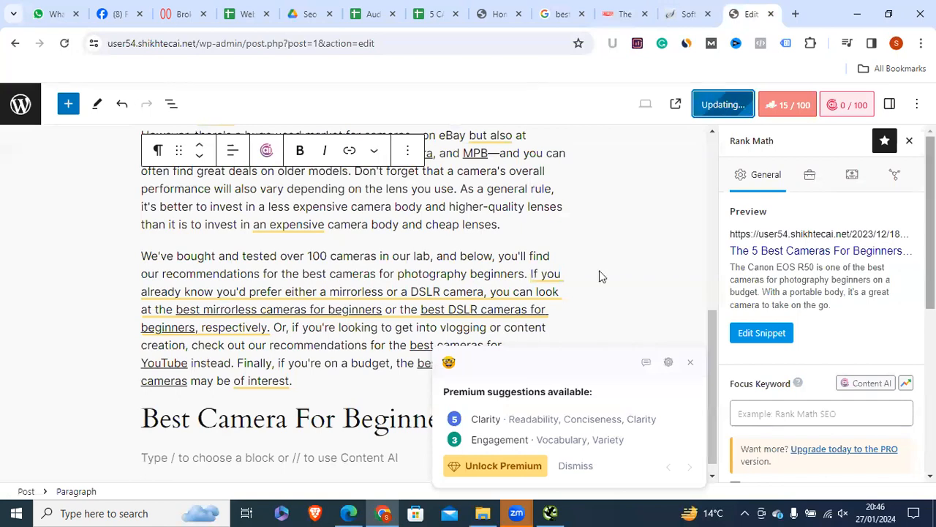
{"action": "left_click", "coordinate": [550, 513]}
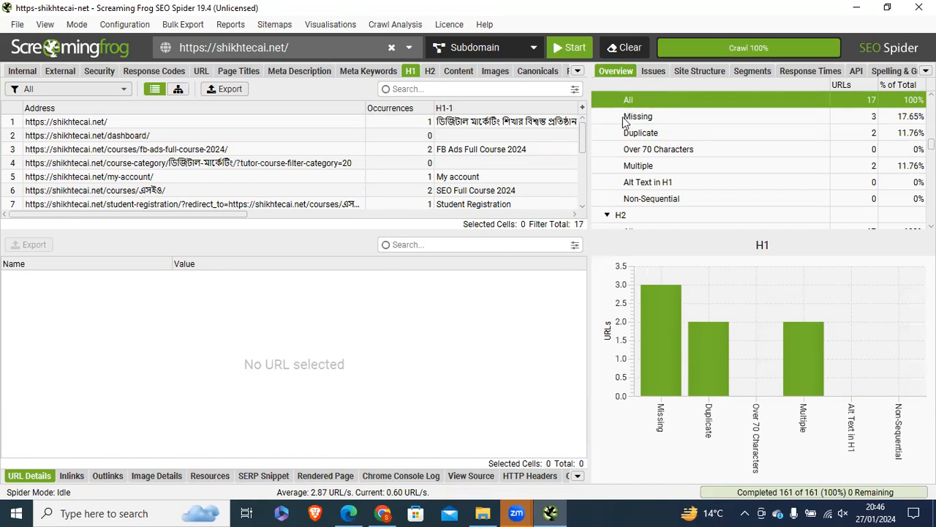
Step: Re-check the RTINGS article's main title in the browser
{"action": "left_click", "coordinate": [382, 513]}
{"action": "left_click", "coordinate": [620, 10]}
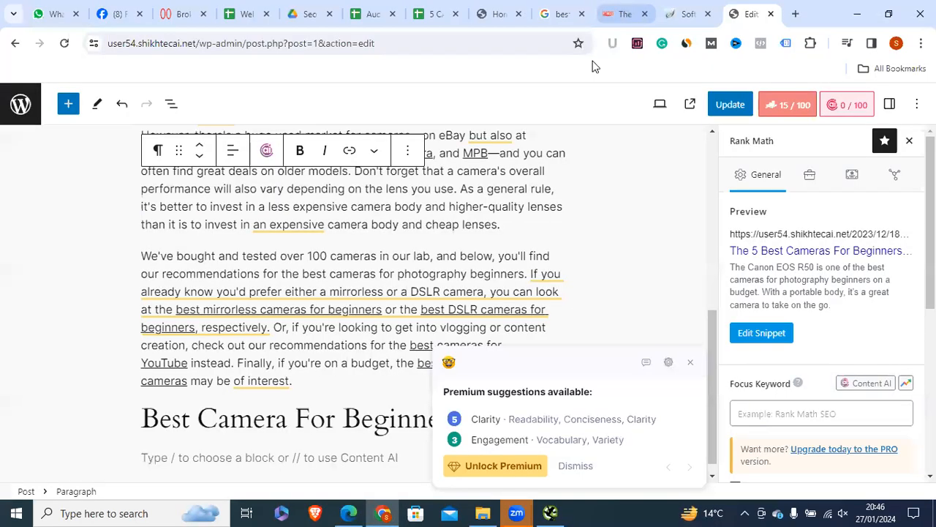
{"action": "left_click_drag", "start_coordinate": [533, 375], "coordinate": [811, 415]}
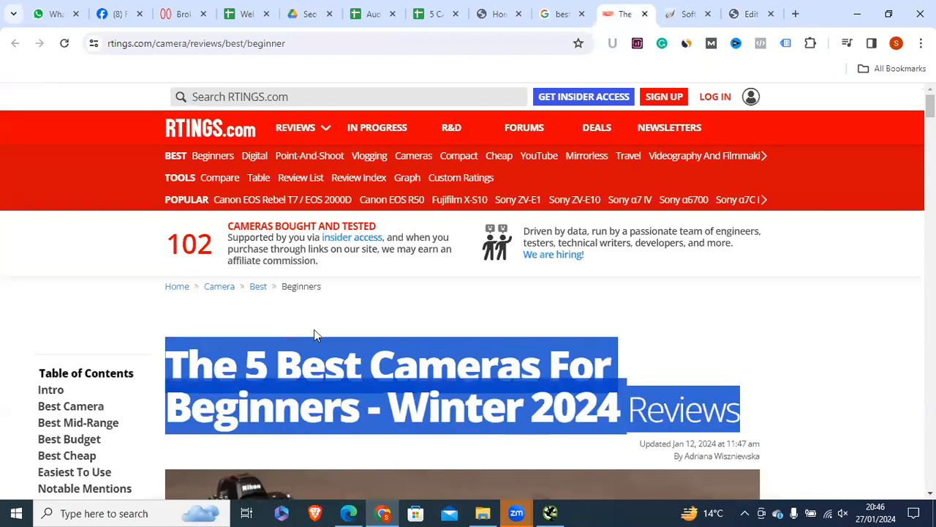
{"action": "left_click", "coordinate": [176, 354]}
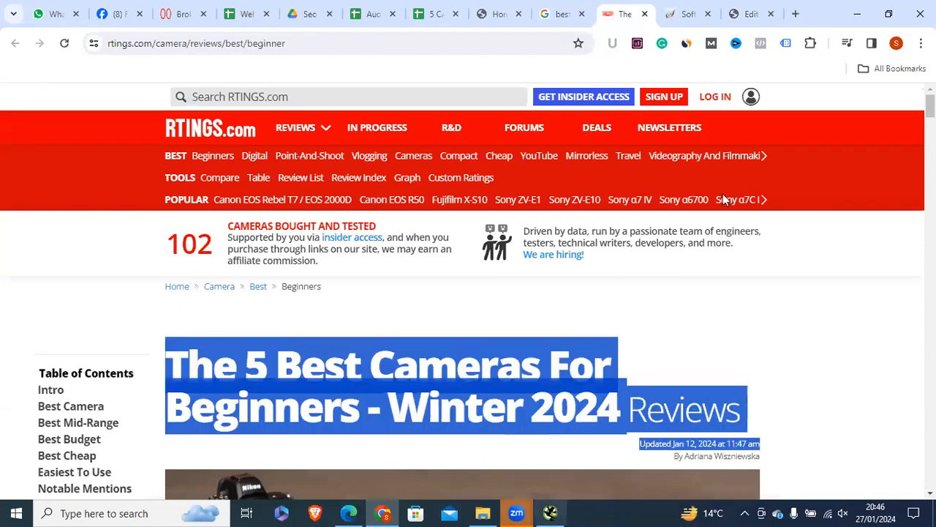
Step: Filter Screaming Frog's H1 report to Missing (3 pages), then open the Website Audit Report sheet
{"action": "left_click", "coordinate": [550, 512]}
{"action": "left_click", "coordinate": [638, 116]}
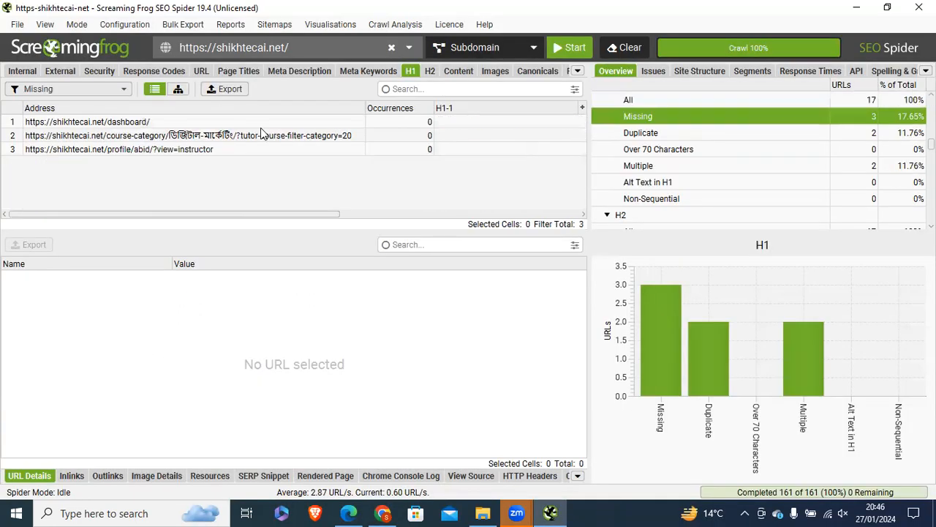
{"action": "left_click", "coordinate": [382, 513]}
{"action": "left_click", "coordinate": [242, 13]}
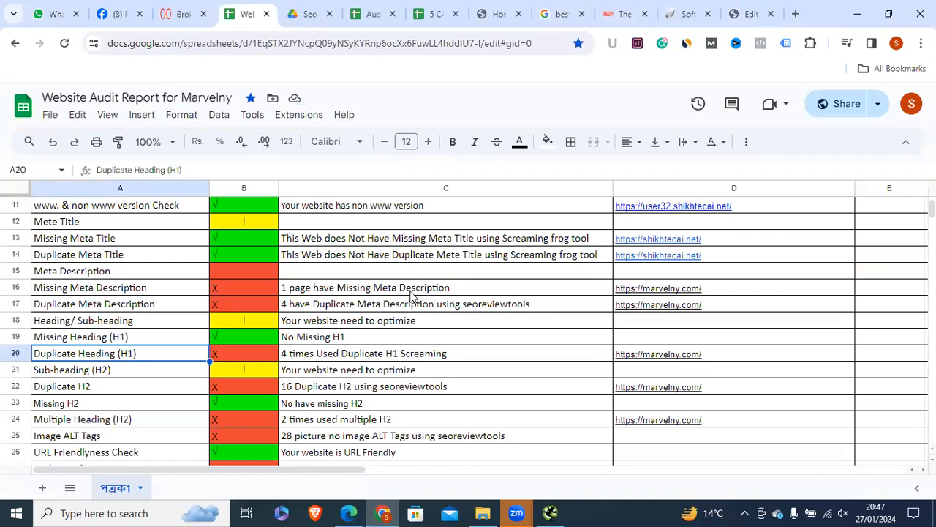
Step: Compare the Duplicate H1 note in C20 and the 'No Missing H1' note against Screaming Frog
{"action": "left_click", "coordinate": [298, 356]}
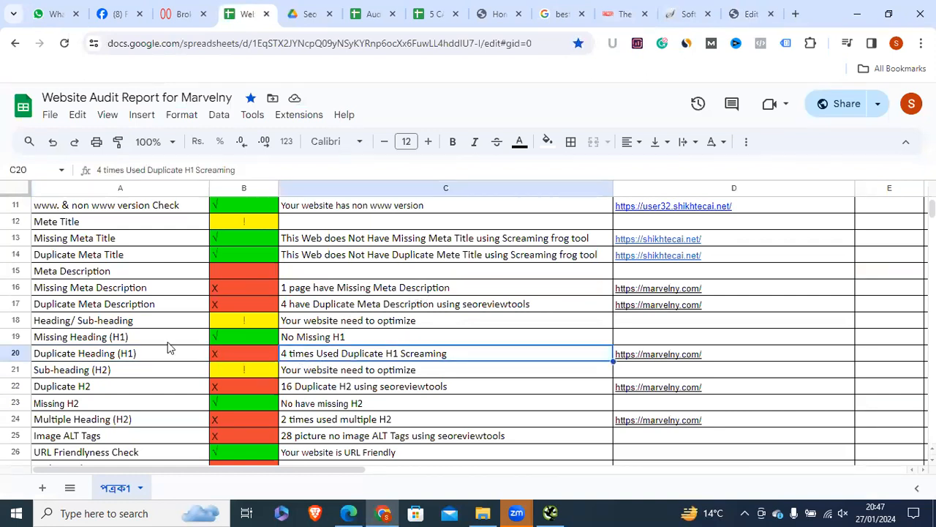
{"action": "left_click", "coordinate": [168, 342]}
{"action": "left_click", "coordinate": [284, 341]}
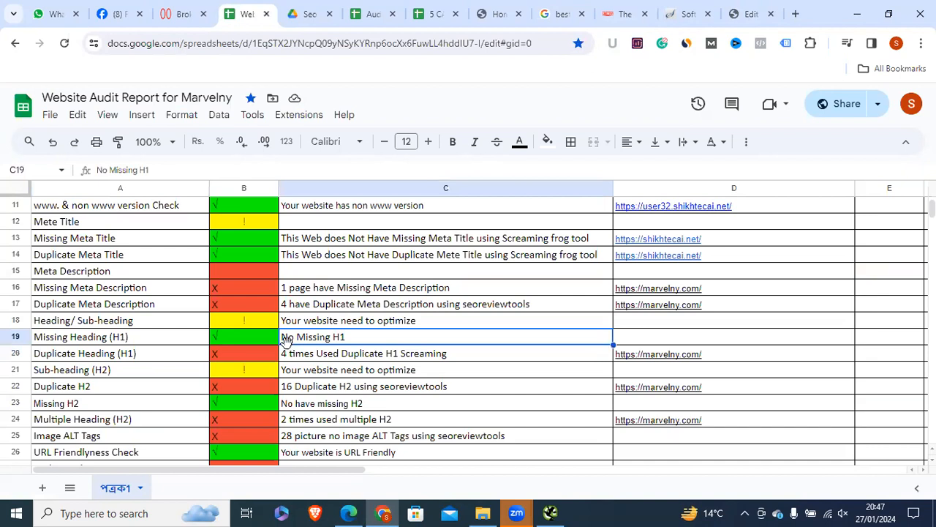
{"action": "left_click", "coordinate": [151, 339]}
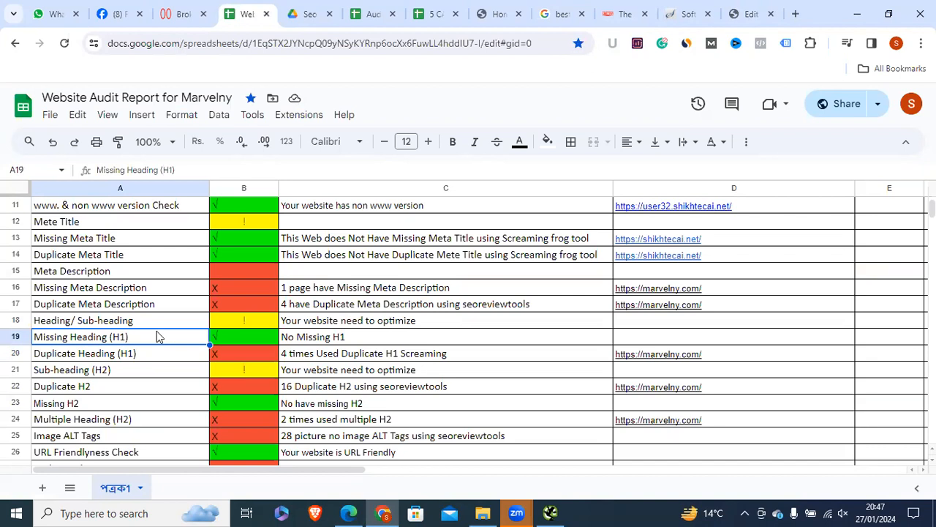
{"action": "left_click", "coordinate": [324, 337]}
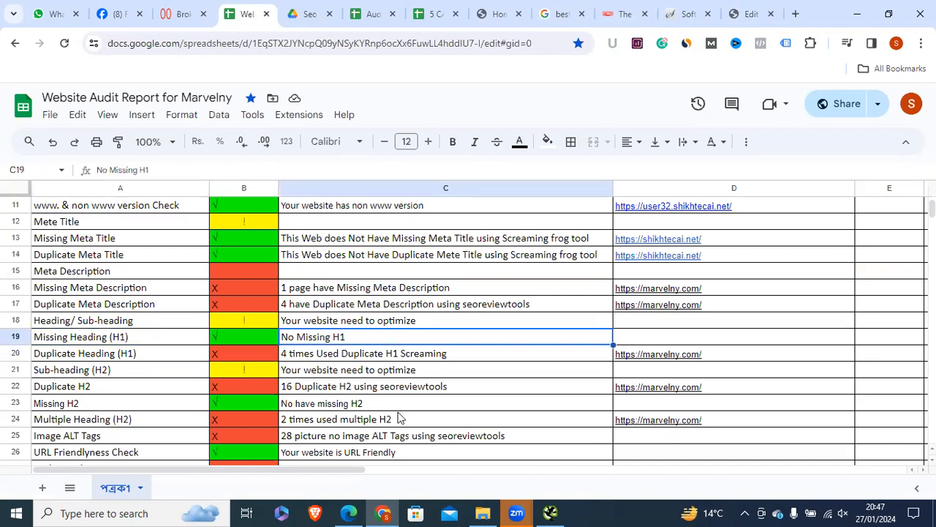
{"action": "left_click", "coordinate": [550, 513]}
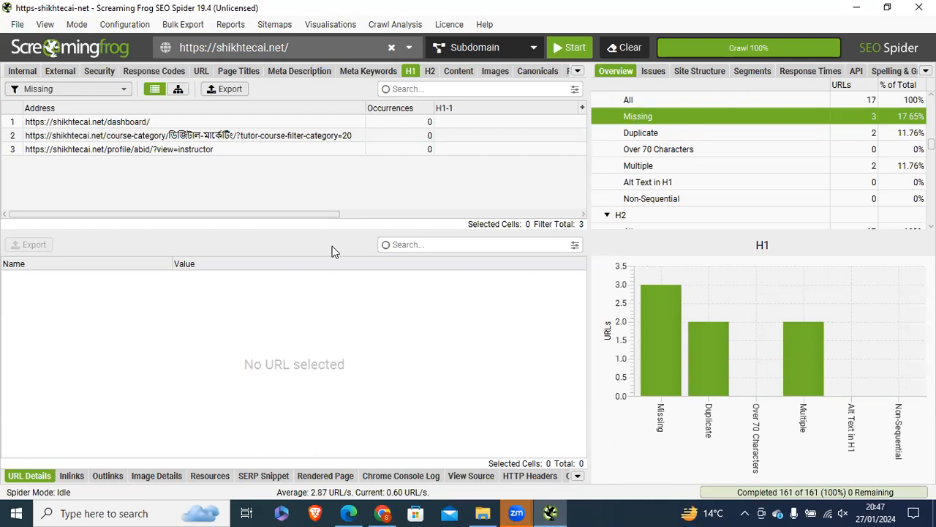
{"action": "key", "text": "alt+Tab"}
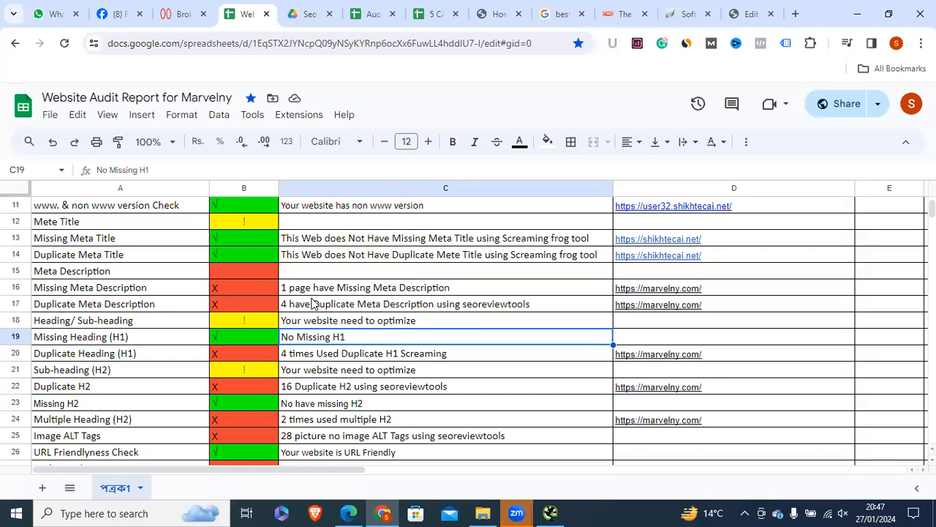
{"action": "left_click", "coordinate": [134, 341]}
{"action": "left_click", "coordinate": [322, 337]}
Step: Copy the red X status from B17 into B19, then begin editing the No Missing H1 note
{"action": "right_click", "coordinate": [226, 304]}
{"action": "left_click", "coordinate": [275, 176]}
{"action": "left_click", "coordinate": [225, 336]}
{"action": "right_click", "coordinate": [225, 337]}
{"action": "left_click", "coordinate": [259, 198]}
{"action": "left_click", "coordinate": [551, 514]}
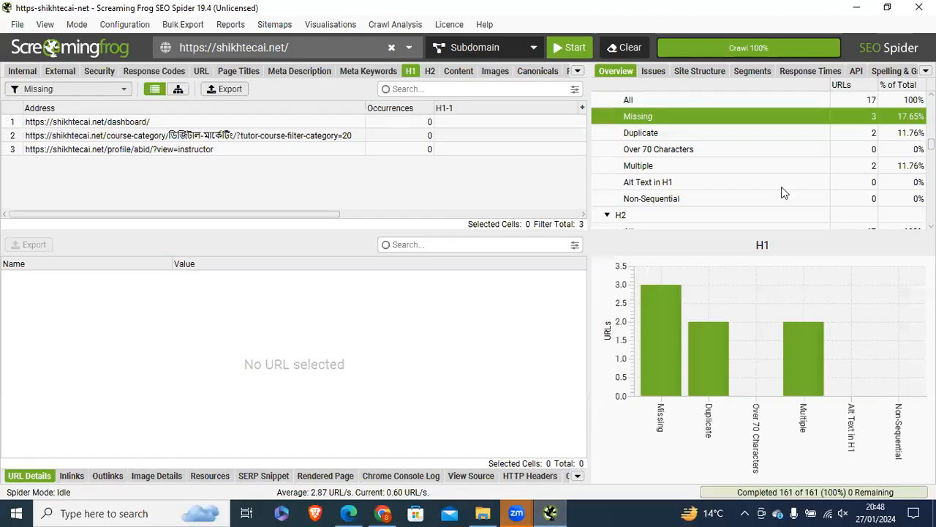
{"action": "left_click", "coordinate": [382, 514]}
{"action": "double_click", "coordinate": [302, 336]}
{"action": "double_click", "coordinate": [287, 337]}
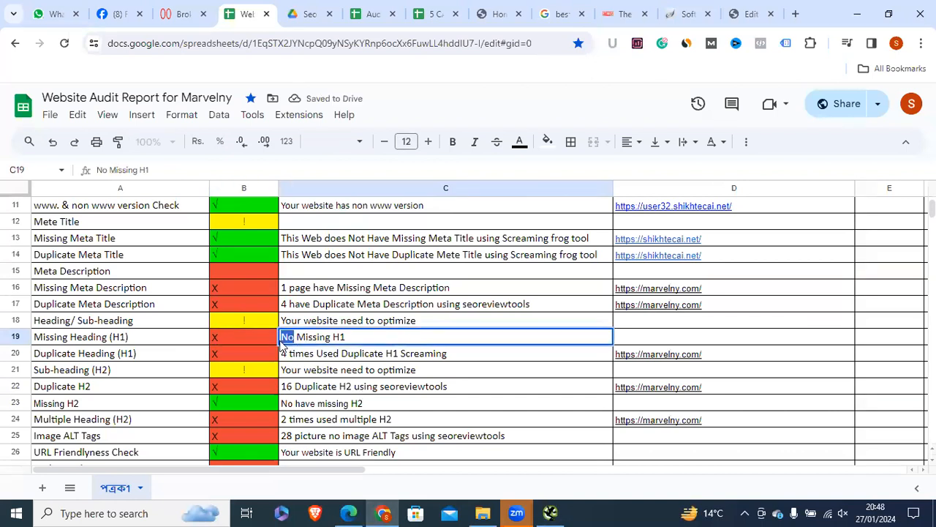
{"action": "left_click", "coordinate": [643, 339]}
{"action": "left_click", "coordinate": [418, 341]}
{"action": "left_click", "coordinate": [468, 256]}
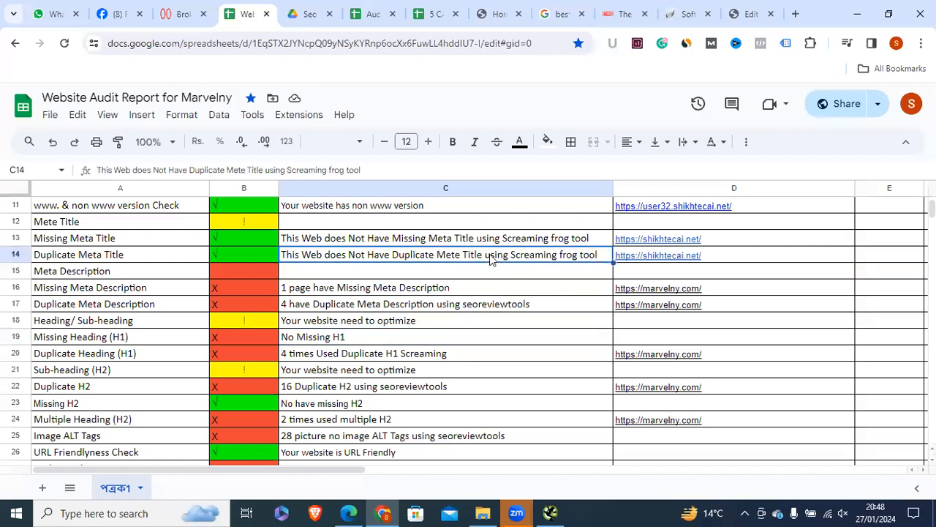
{"action": "left_click_drag", "start_coordinate": [600, 254], "coordinate": [460, 278]}
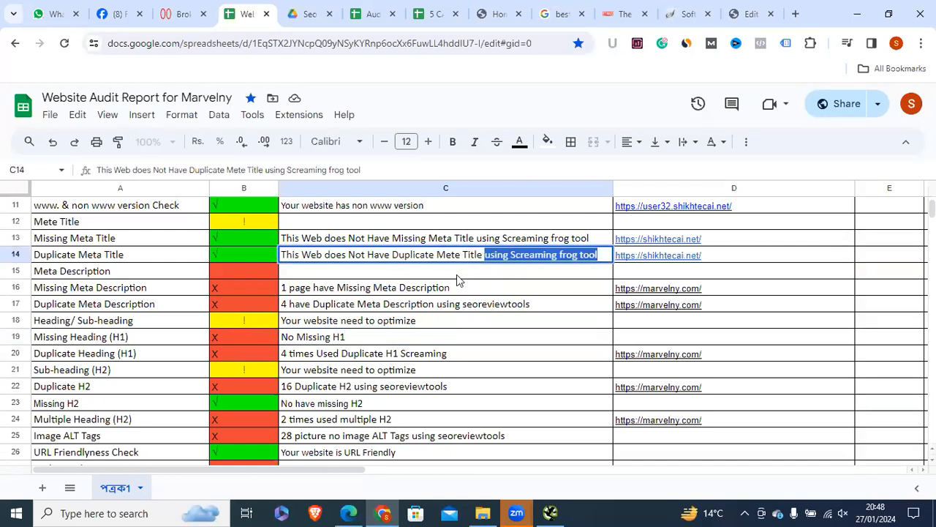
{"action": "left_click", "coordinate": [366, 338]}
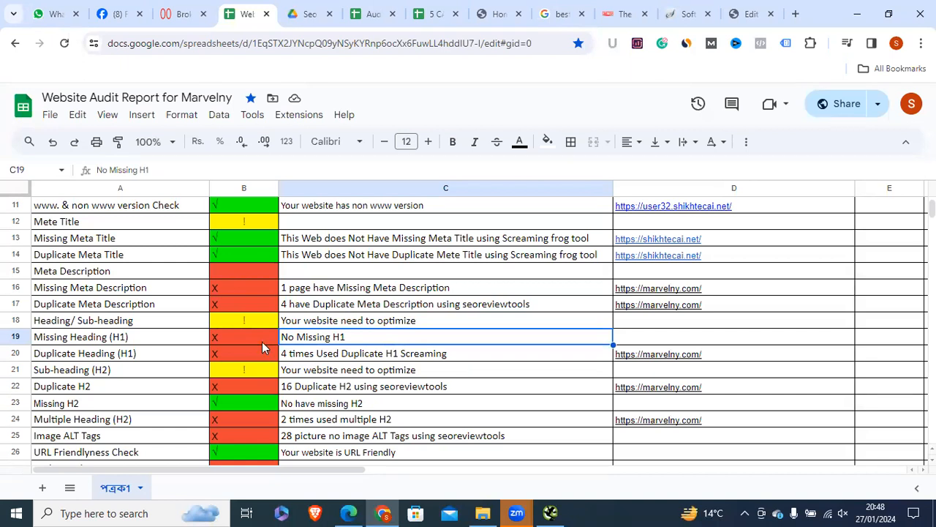
{"action": "left_click", "coordinate": [314, 291]}
{"action": "left_click", "coordinate": [295, 309]}
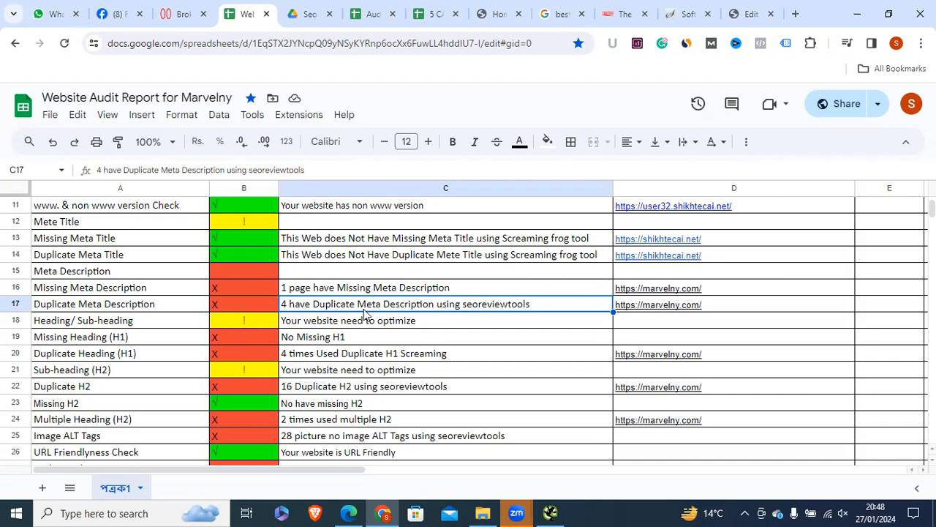
{"action": "left_click", "coordinate": [123, 291]}
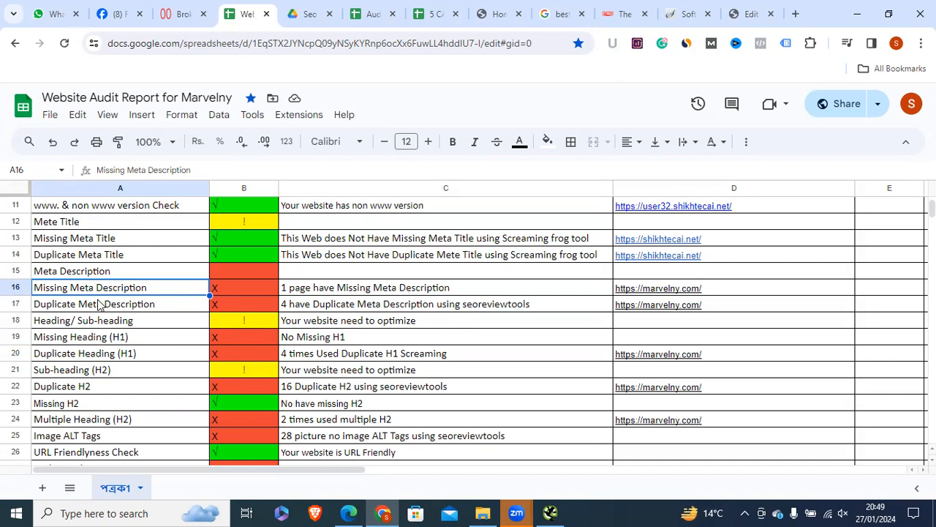
{"action": "left_click", "coordinate": [550, 513]}
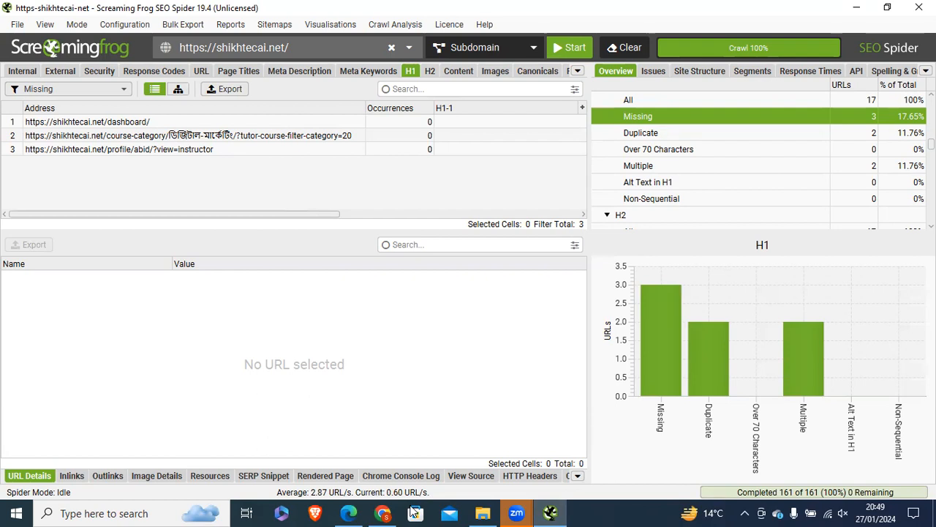
{"action": "key", "text": "alt+Tab"}
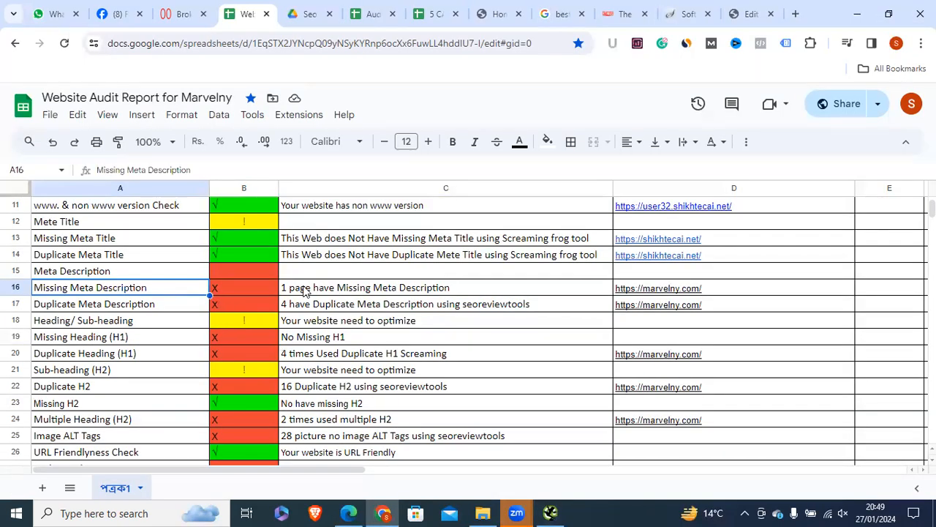
{"action": "left_click", "coordinate": [308, 291]}
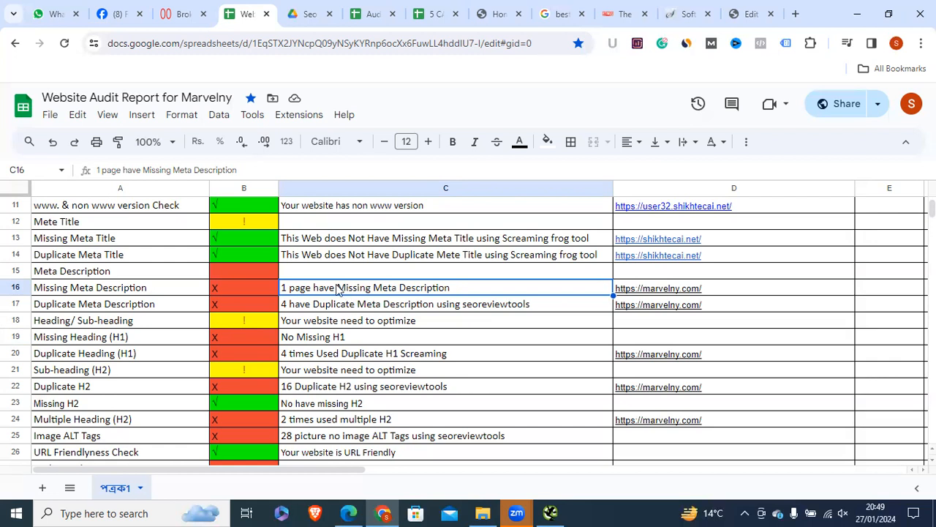
Step: Check the Missing Meta Description note in C16, then switch to the 'best cameras for beginners' results
{"action": "left_click", "coordinate": [92, 294]}
{"action": "left_click", "coordinate": [406, 291]}
{"action": "left_click", "coordinate": [559, 12]}
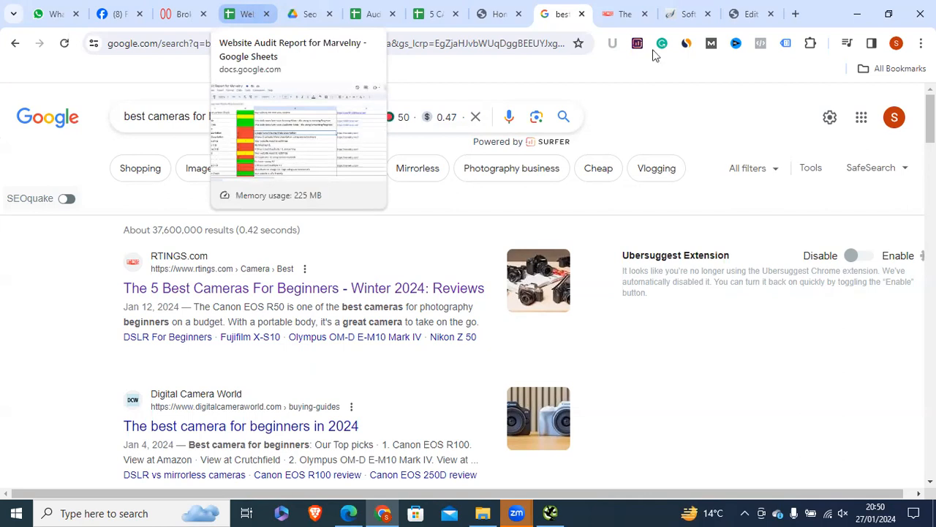
Step: Glance at the broken-link checker, then select the audit sheet's Missing Heading (H1) row
{"action": "left_click", "coordinate": [745, 10]}
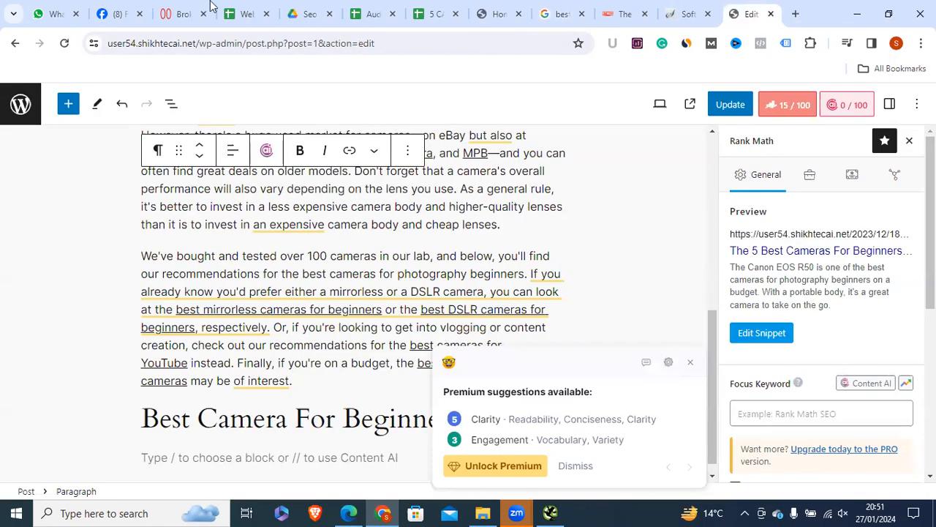
{"action": "left_click", "coordinate": [182, 13]}
{"action": "left_click", "coordinate": [249, 11]}
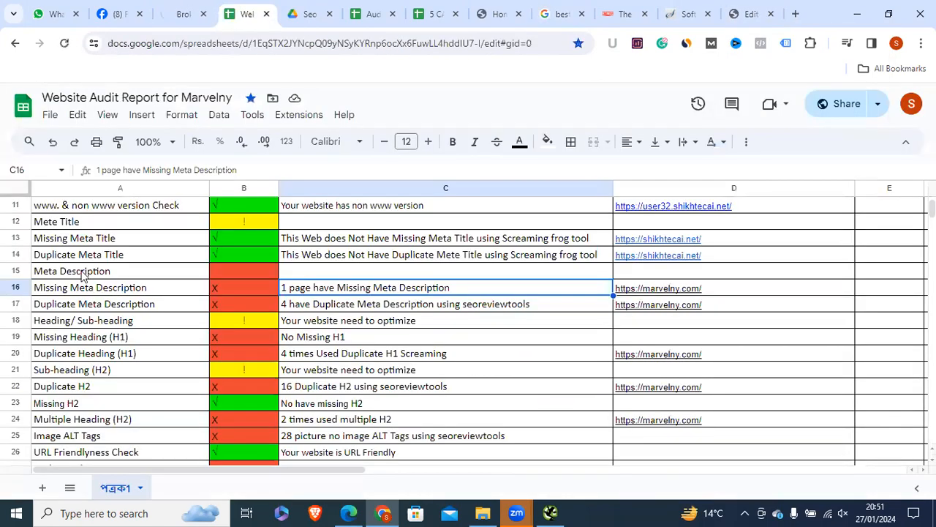
{"action": "left_click", "coordinate": [81, 341]}
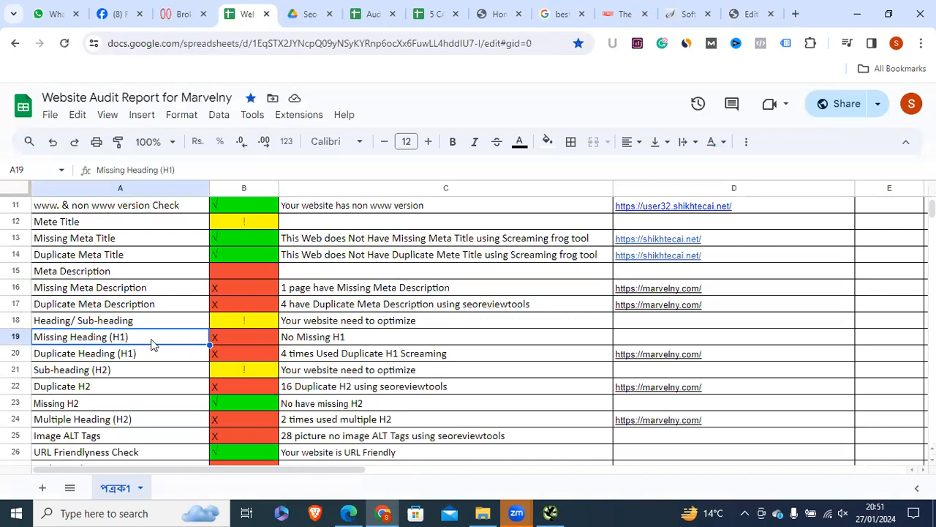
Step: Update the Hello world post and open its live page
{"action": "left_click", "coordinate": [753, 14]}
{"action": "left_click", "coordinate": [730, 103]}
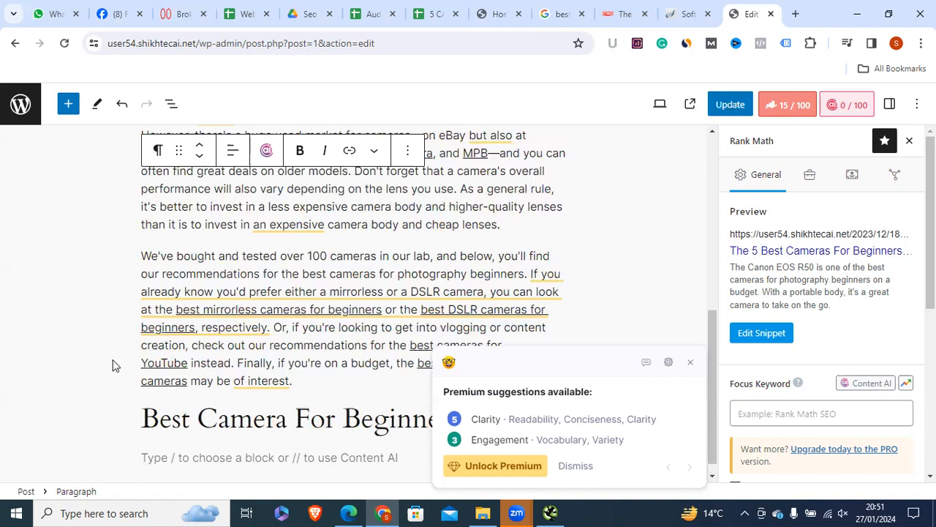
{"action": "left_click", "coordinate": [717, 100]}
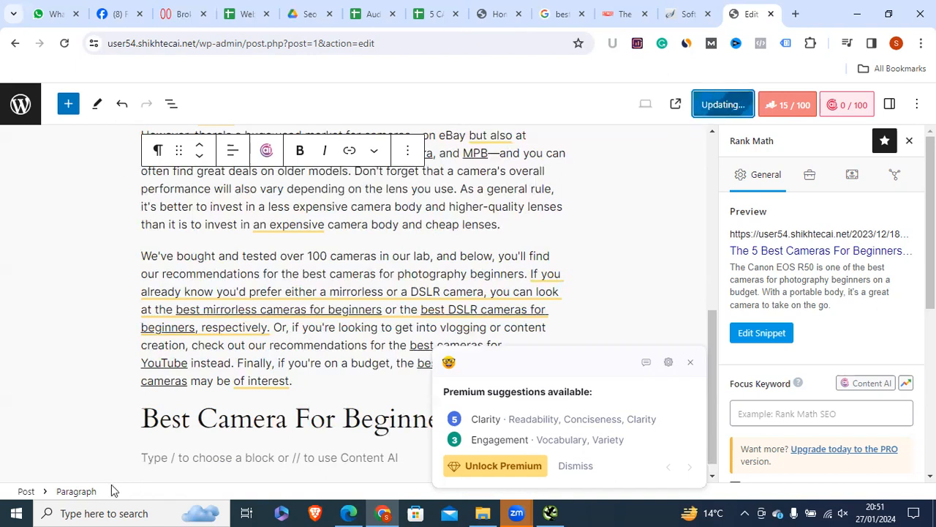
{"action": "left_click", "coordinate": [119, 457]}
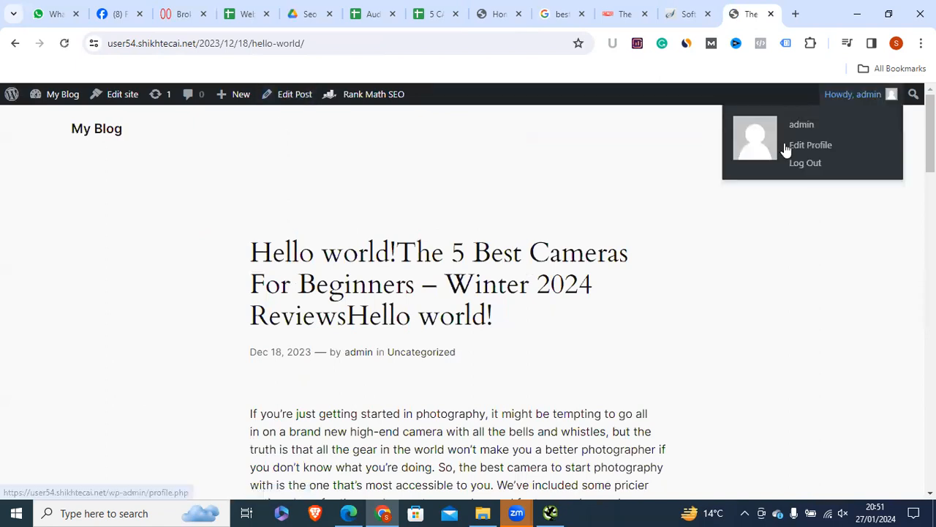
Step: Empty the Hello world post's title completely, then bring up Screaming Frog's missing-H1 report
{"action": "left_click", "coordinate": [287, 99]}
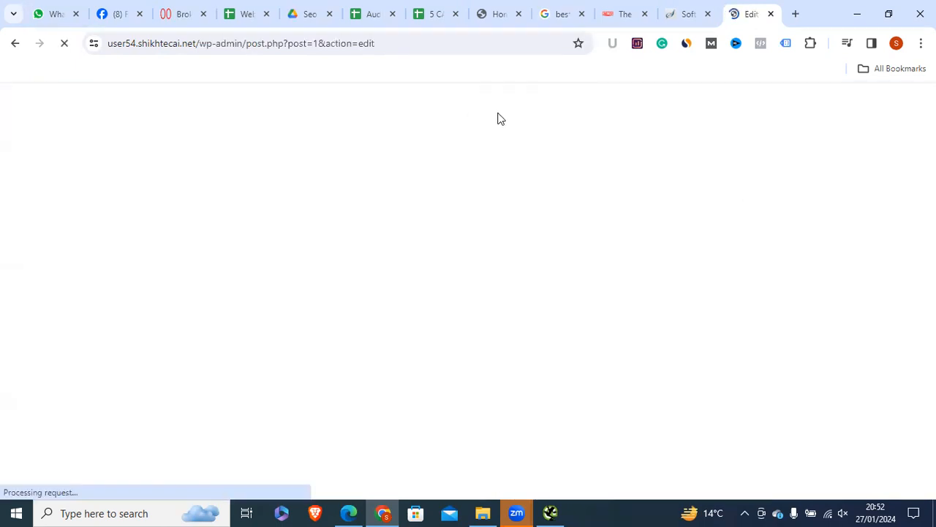
{"action": "triple_click", "coordinate": [356, 200]}
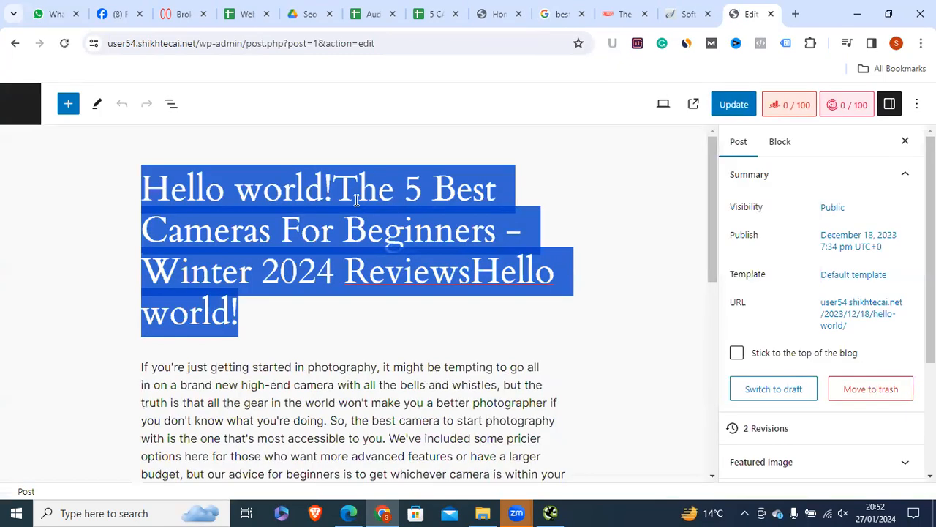
{"action": "left_click", "coordinate": [356, 200]}
{"action": "triple_click", "coordinate": [277, 310]}
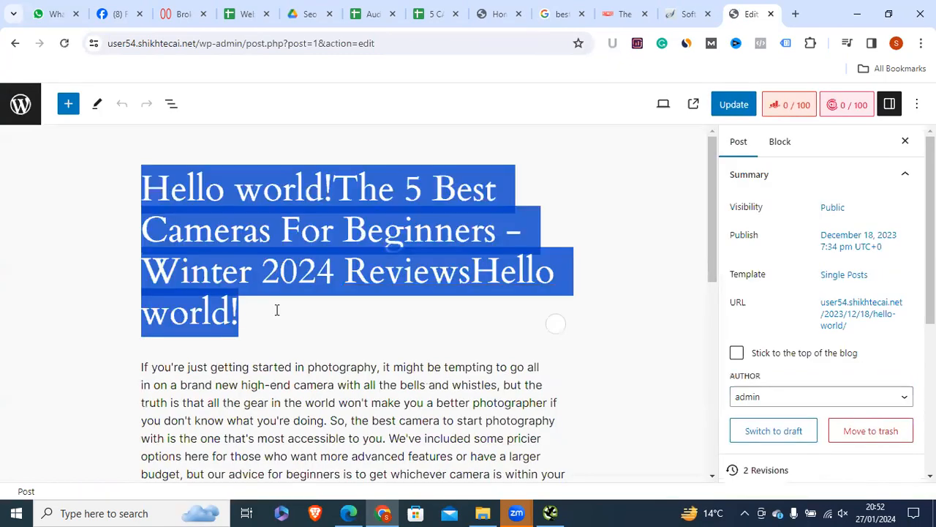
{"action": "left_click", "coordinate": [245, 315]}
{"action": "key", "text": "ctrl+a"}
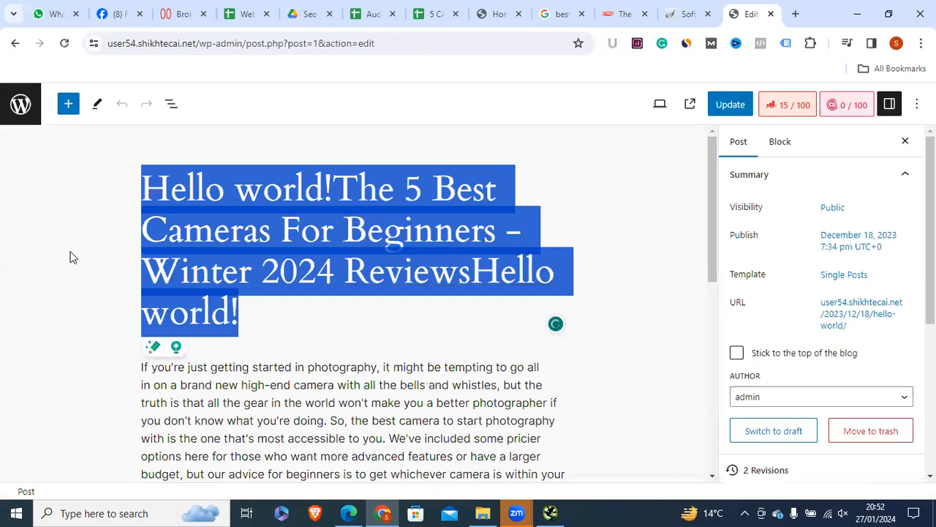
{"action": "key", "text": "BackSpace"}
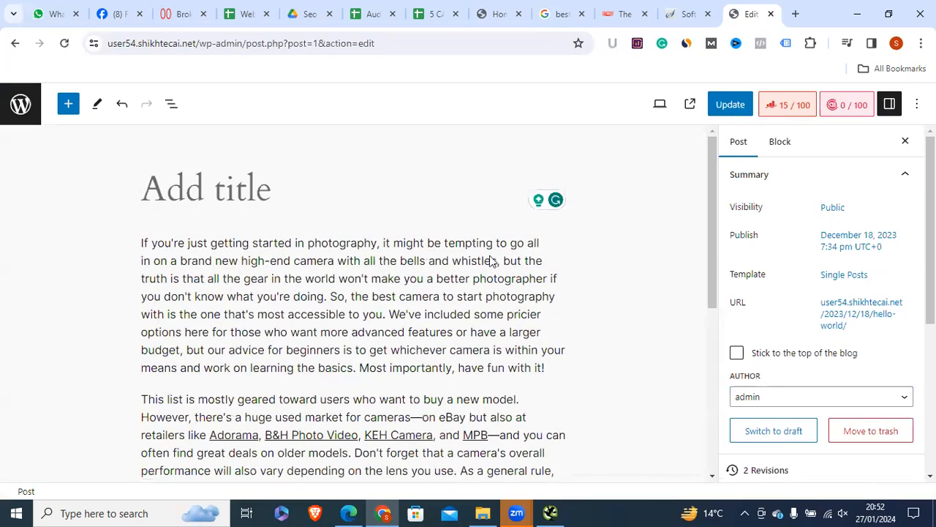
{"action": "left_click", "coordinate": [554, 511]}
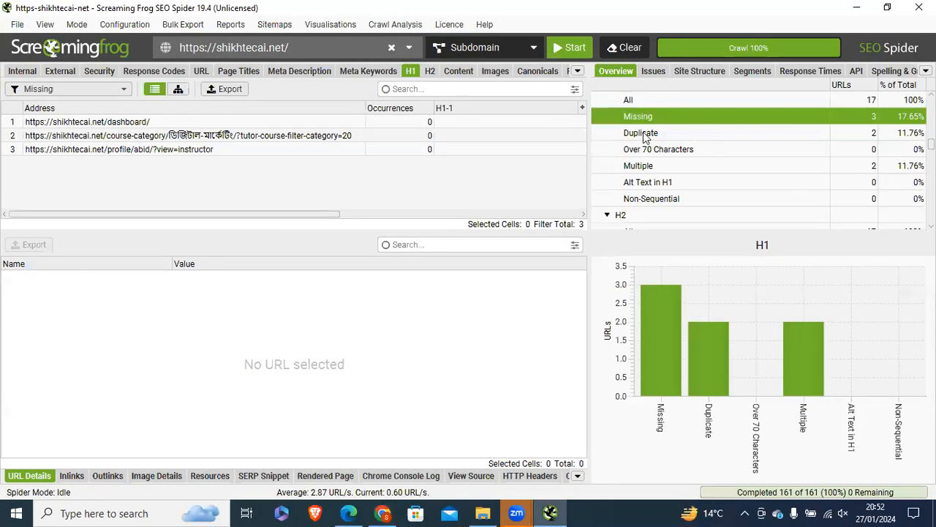
Step: Filter Screaming Frog's H1 report to Duplicate, showing FB Ads and SEO Full Course 2024 pages
{"action": "left_click", "coordinate": [641, 136]}
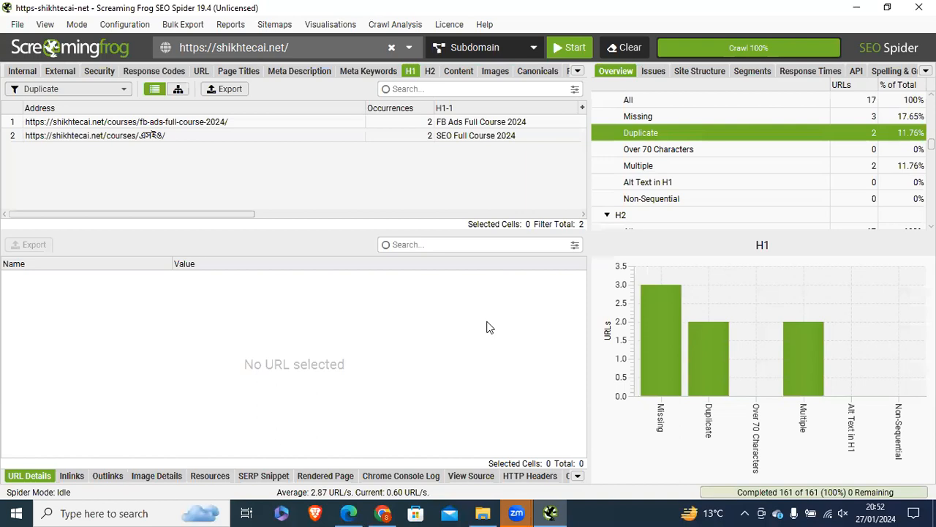
Step: Check the sheet's row 20 Duplicate H1 note and marvelny.com link and the Duplicate H2 row
{"action": "key", "text": "alt+Tab"}
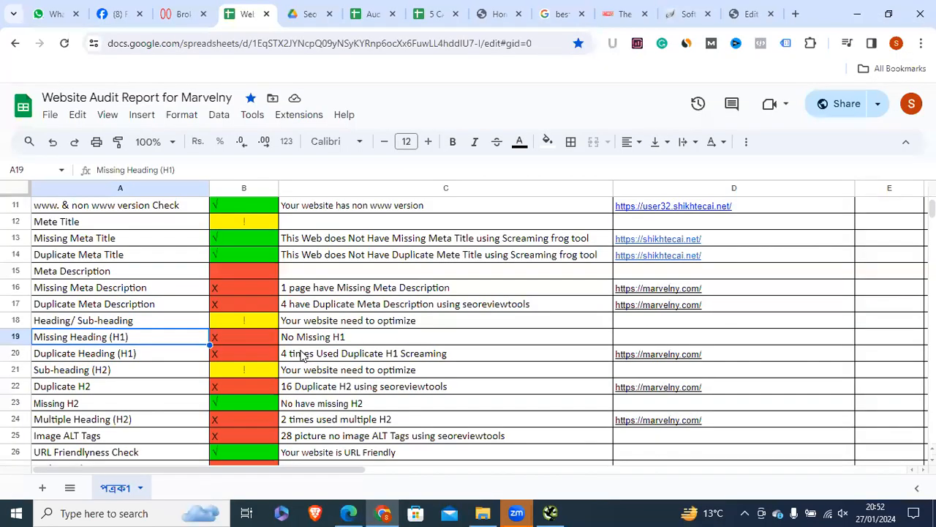
{"action": "left_click", "coordinate": [303, 354]}
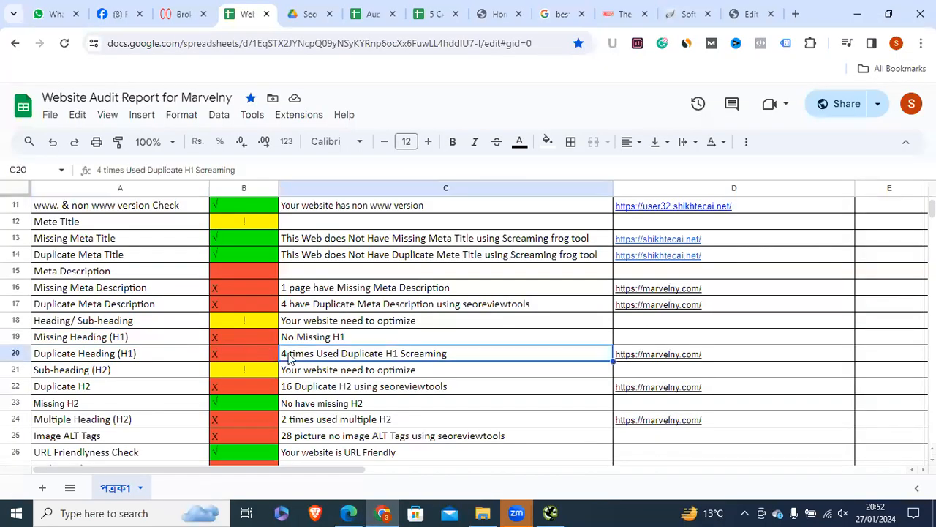
{"action": "left_click", "coordinate": [660, 359]}
{"action": "left_click", "coordinate": [84, 357]}
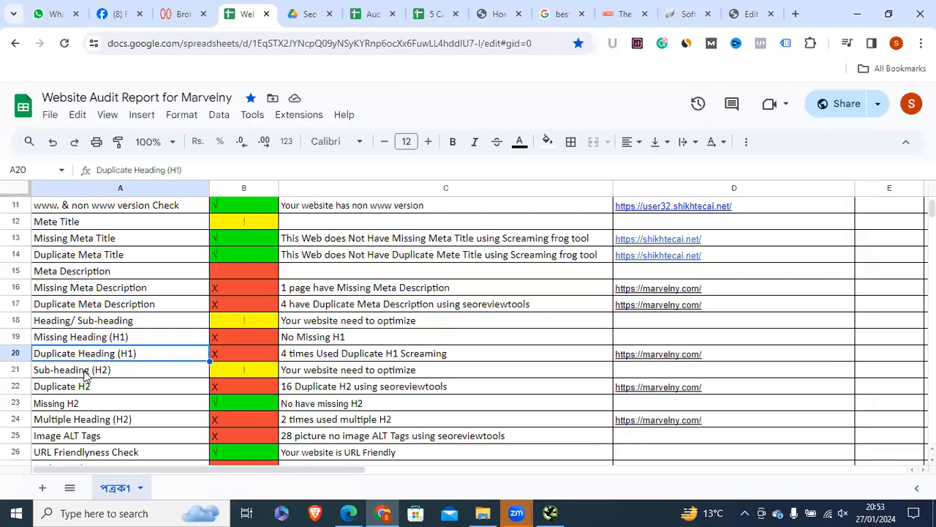
{"action": "key", "text": "Down"}
{"action": "left_click", "coordinate": [95, 388]}
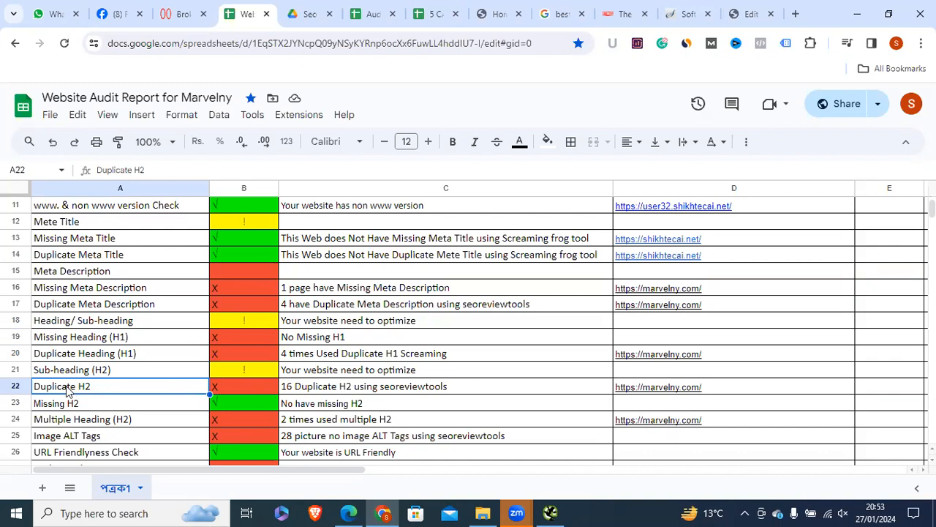
{"action": "left_click", "coordinate": [551, 512]}
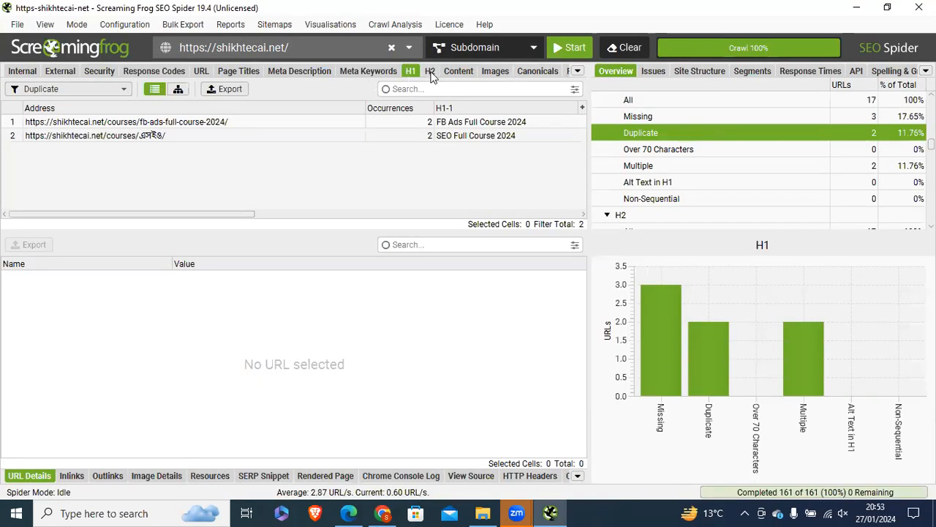
Step: Filter Screaming Frog's H2 report to Missing, showing 5 of 17 pages without an H2
{"action": "left_click", "coordinate": [631, 119]}
{"action": "left_click", "coordinate": [630, 133]}
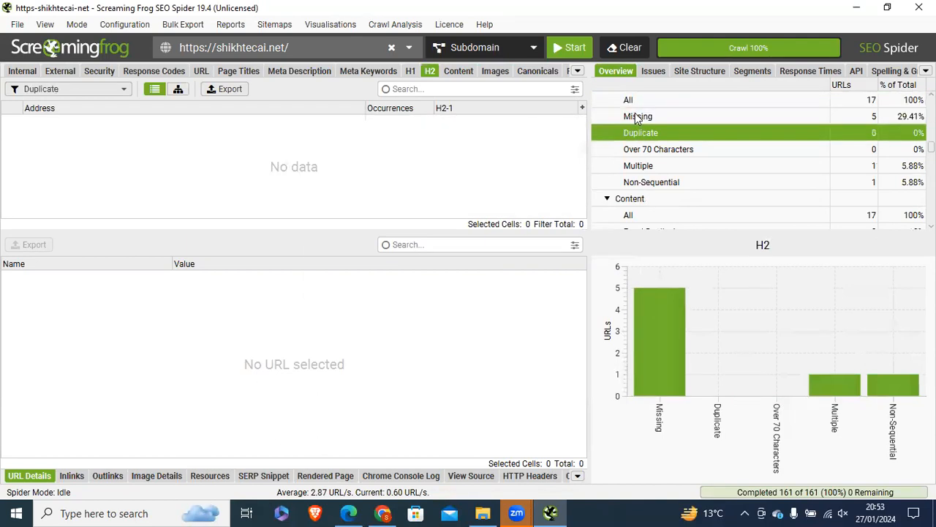
{"action": "left_click", "coordinate": [635, 114]}
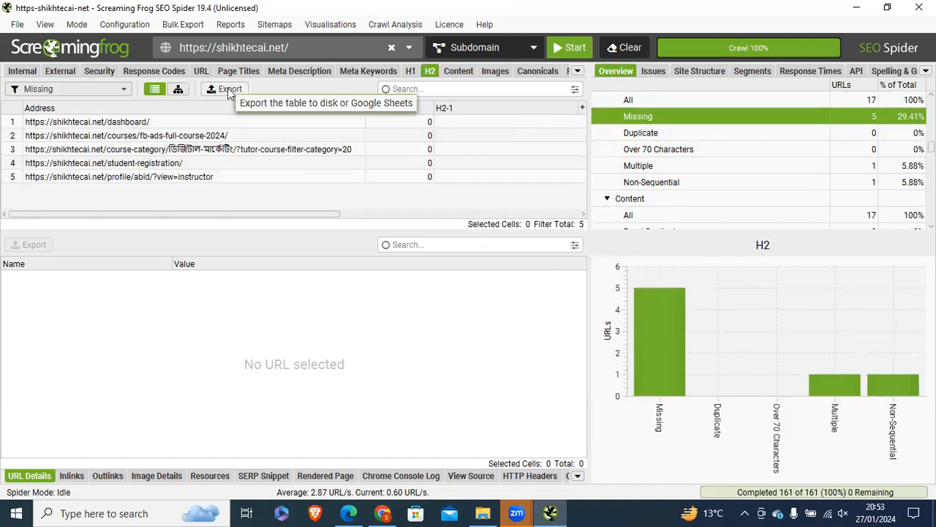
{"action": "key", "text": "alt+Tab"}
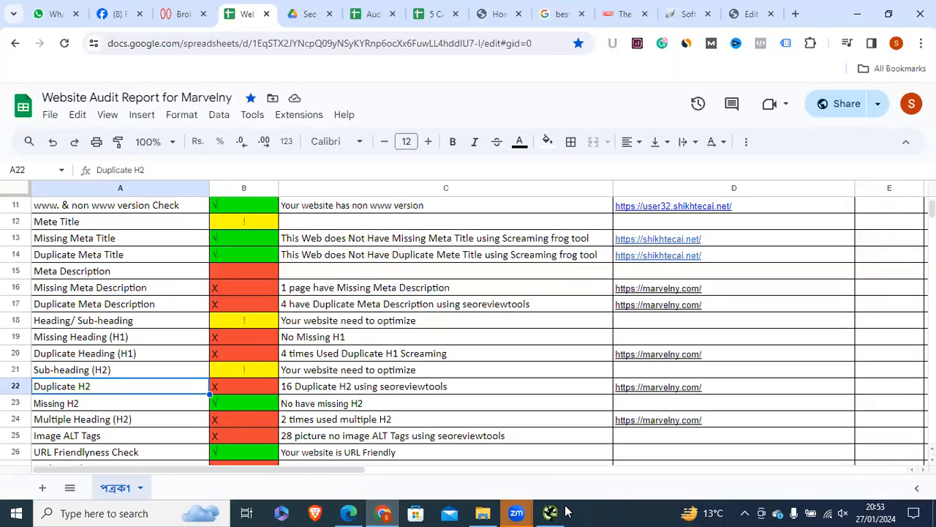
{"action": "key", "text": "alt+Tab"}
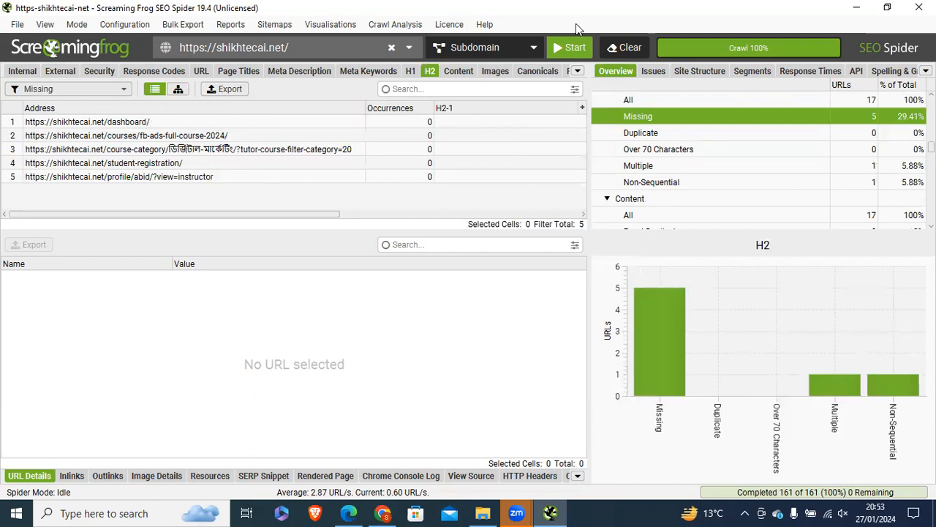
{"action": "key", "text": "alt+Tab"}
Step: Scroll to the 'Best Camera For Beginners' heading and convert it to a paragraph
{"action": "left_click", "coordinate": [743, 20]}
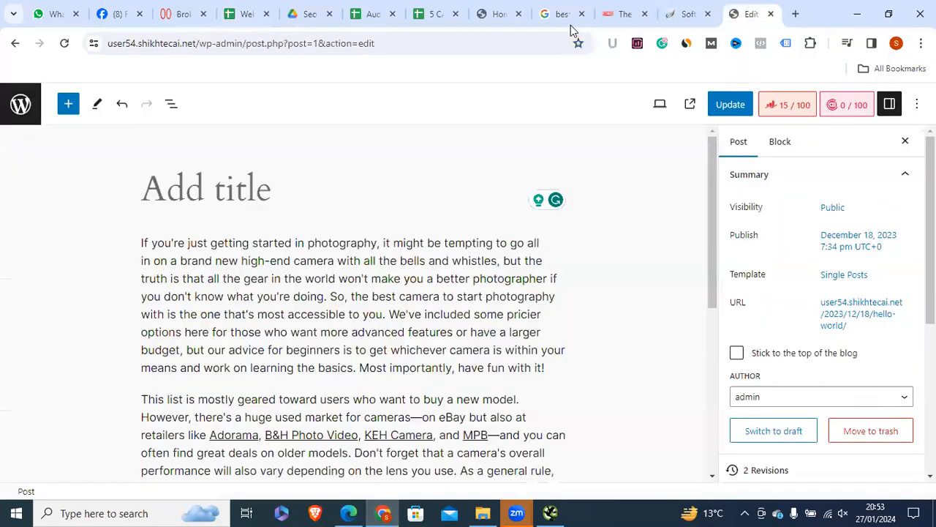
{"action": "left_click", "coordinate": [790, 17]}
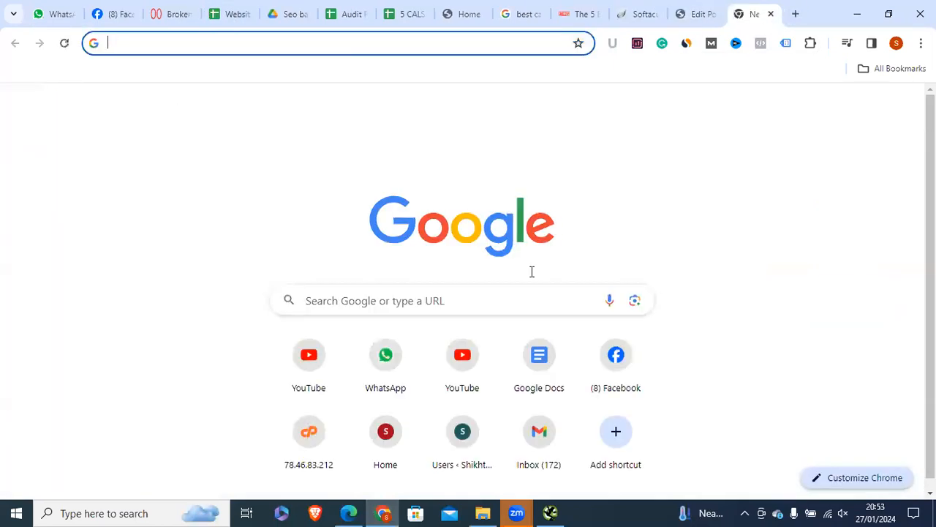
{"action": "left_click", "coordinate": [699, 14]}
{"action": "left_click_drag", "start_coordinate": [715, 226], "coordinate": [695, 402]}
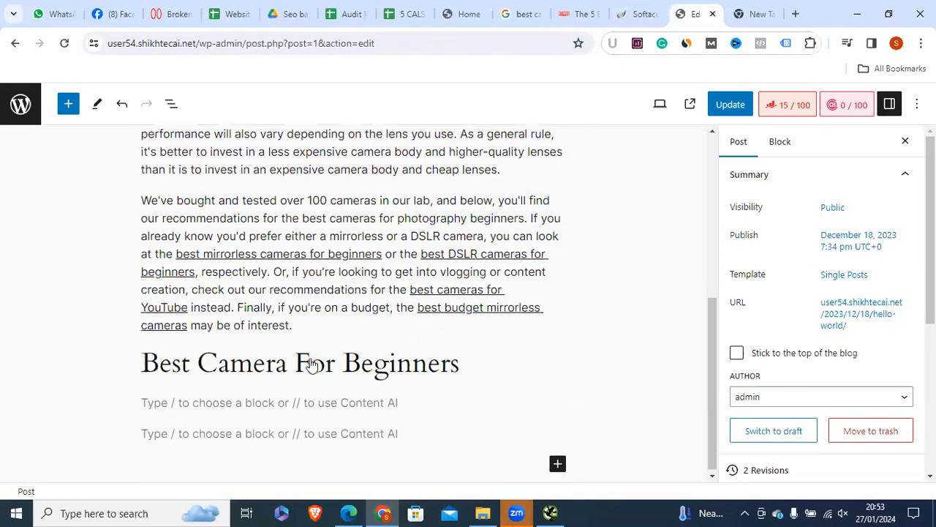
{"action": "left_click", "coordinate": [261, 386]}
{"action": "key", "text": "ctrl+a"}
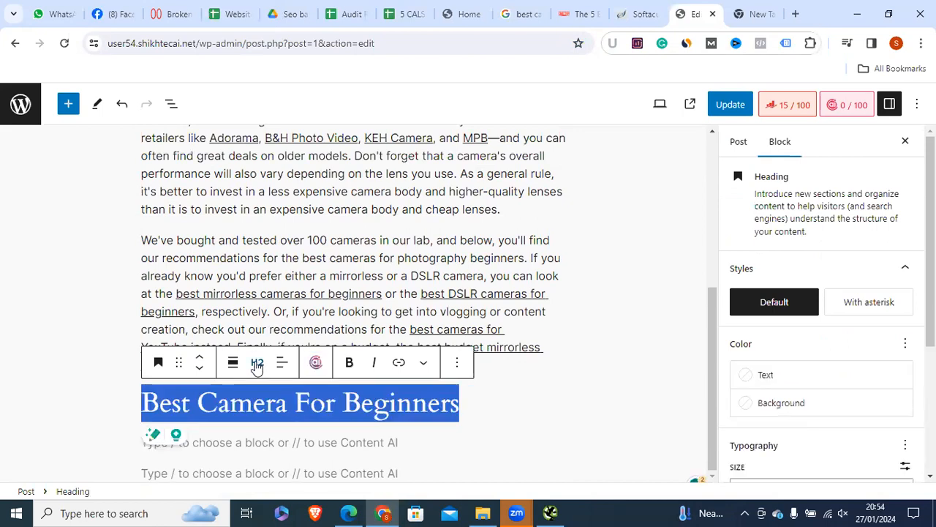
{"action": "left_click", "coordinate": [256, 362]}
{"action": "left_click", "coordinate": [158, 362]}
{"action": "left_click", "coordinate": [185, 159]}
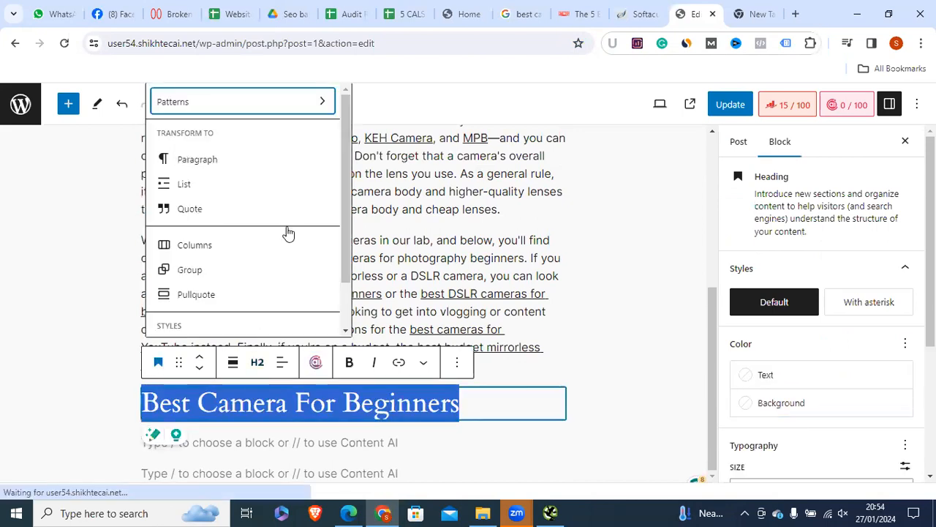
{"action": "key", "text": "ctrl+a"}
{"action": "left_click", "coordinate": [550, 513]}
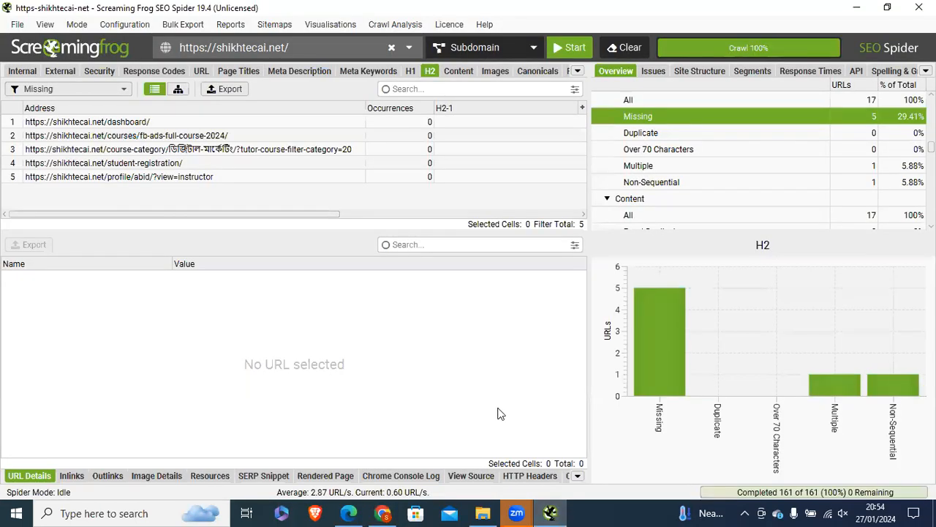
Step: Convert the 'Best Camera For Beginners' paragraph back into a heading
{"action": "left_click", "coordinate": [383, 513]}
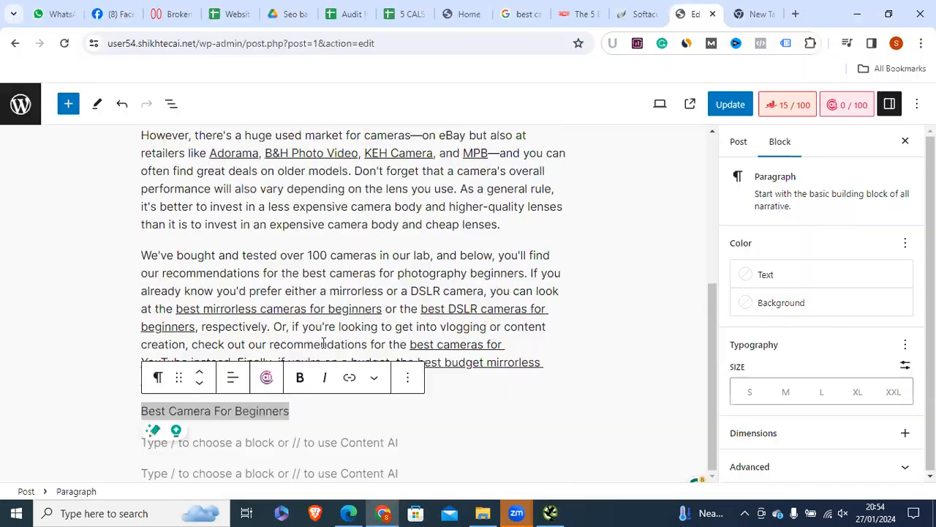
{"action": "left_click_drag", "start_coordinate": [290, 412], "coordinate": [128, 409]}
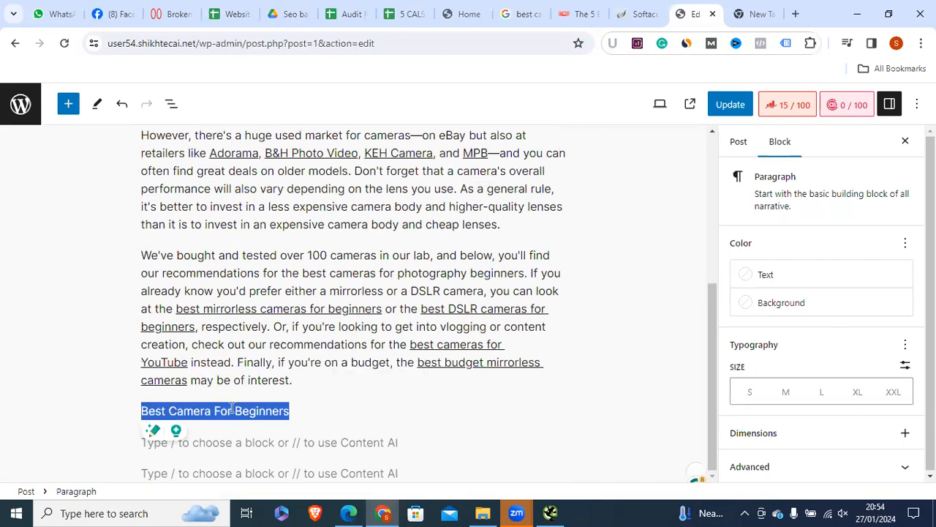
{"action": "left_click", "coordinate": [195, 411]}
{"action": "left_click", "coordinate": [157, 377]}
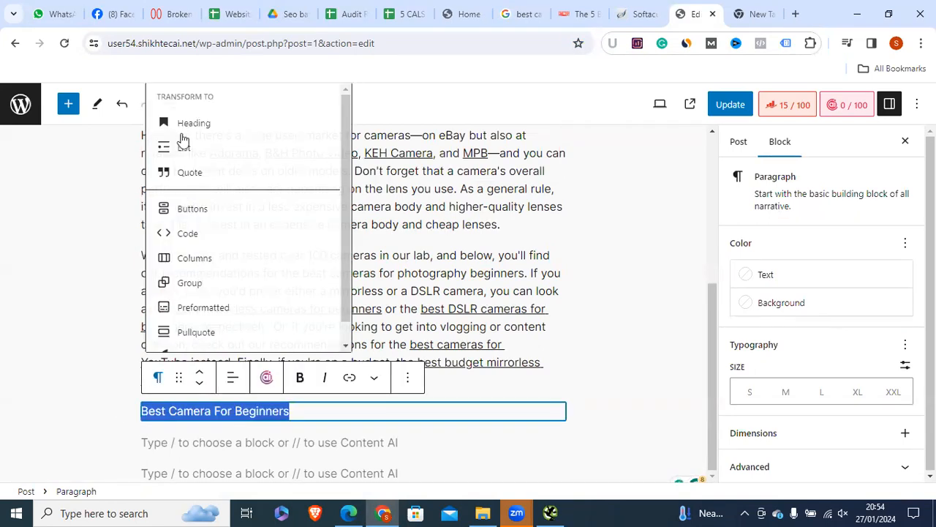
{"action": "left_click", "coordinate": [249, 414]}
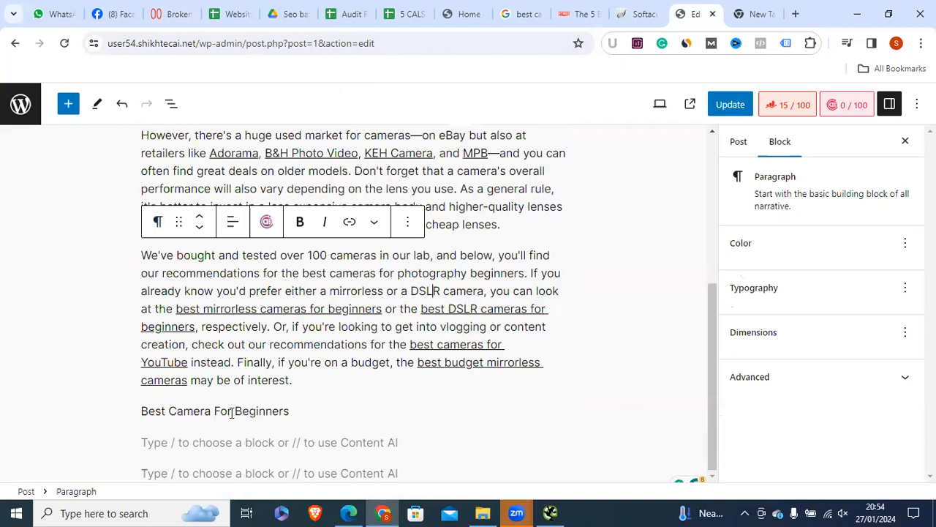
{"action": "triple_click", "coordinate": [233, 411]}
{"action": "double_click", "coordinate": [191, 411]}
{"action": "left_click", "coordinate": [158, 377]}
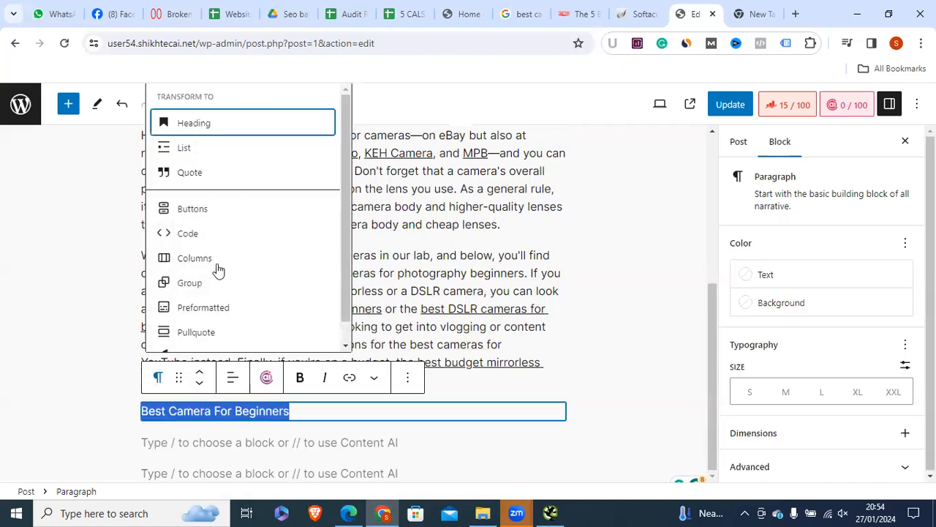
{"action": "left_click", "coordinate": [193, 124]}
Step: Set the heading level to H2, then check Screaming Frog's duplicate H2 list
{"action": "left_click", "coordinate": [257, 377]}
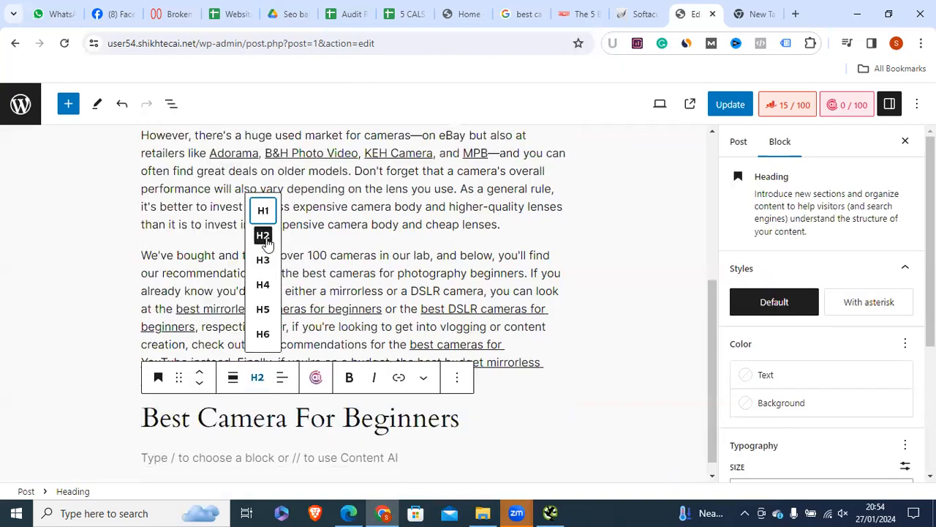
{"action": "left_click", "coordinate": [263, 210]}
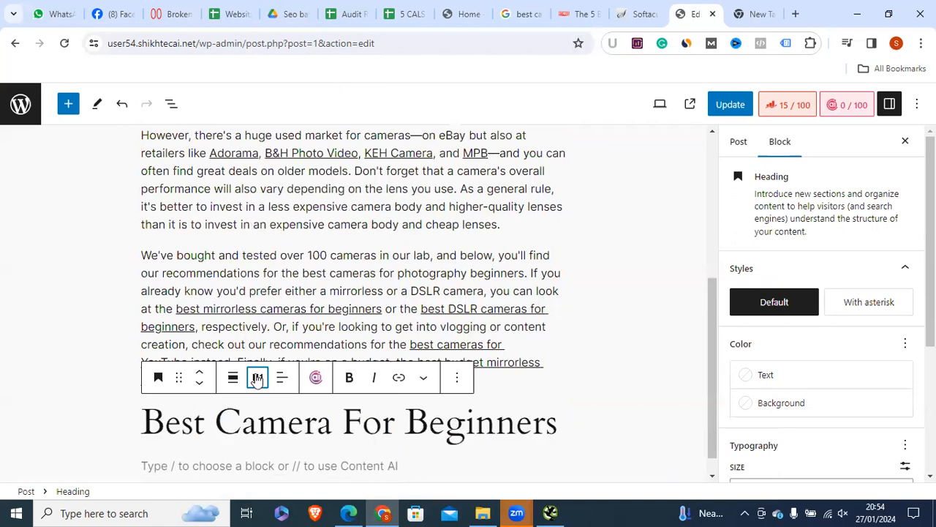
{"action": "left_click", "coordinate": [257, 378]}
{"action": "left_click", "coordinate": [263, 235]}
{"action": "double_click", "coordinate": [323, 420]}
{"action": "left_click", "coordinate": [325, 417]}
{"action": "left_click", "coordinate": [550, 512]}
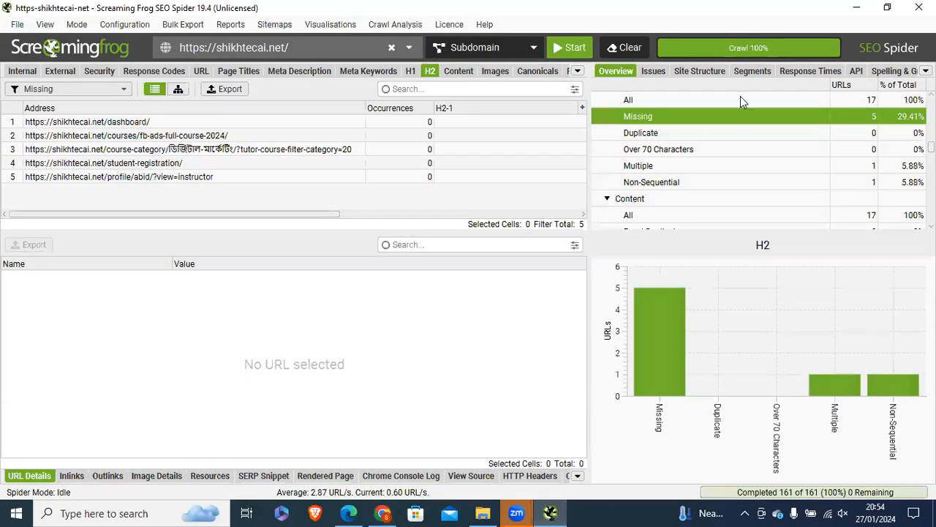
{"action": "left_click", "coordinate": [731, 132]}
Step: Extend the H2 heading to read 'Best Camera For Beginners Guide 2024'
{"action": "key", "text": "alt+Tab"}
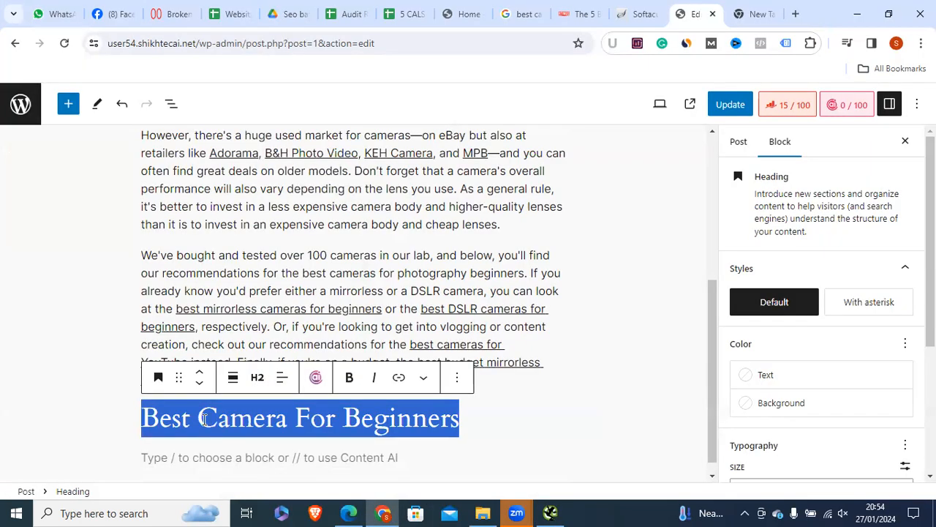
{"action": "triple_click", "coordinate": [382, 421]}
{"action": "left_click", "coordinate": [260, 383]}
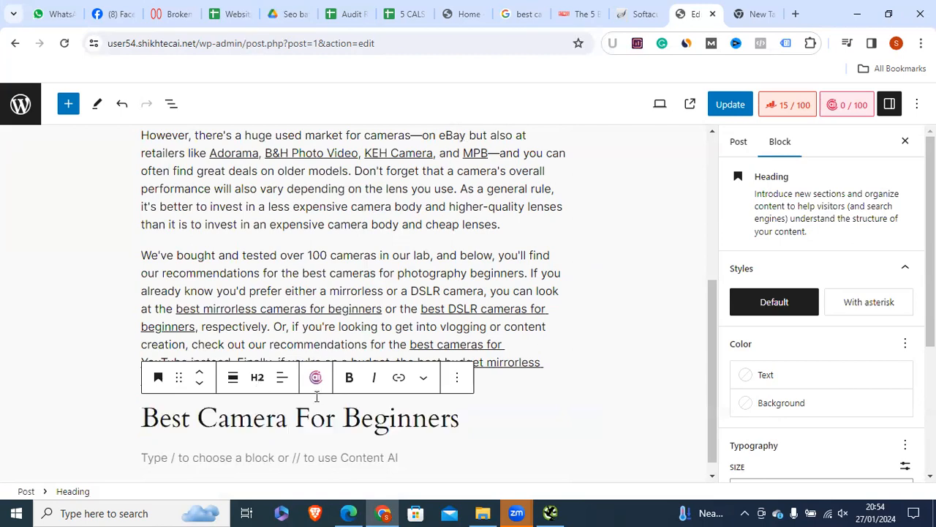
{"action": "triple_click", "coordinate": [350, 417]}
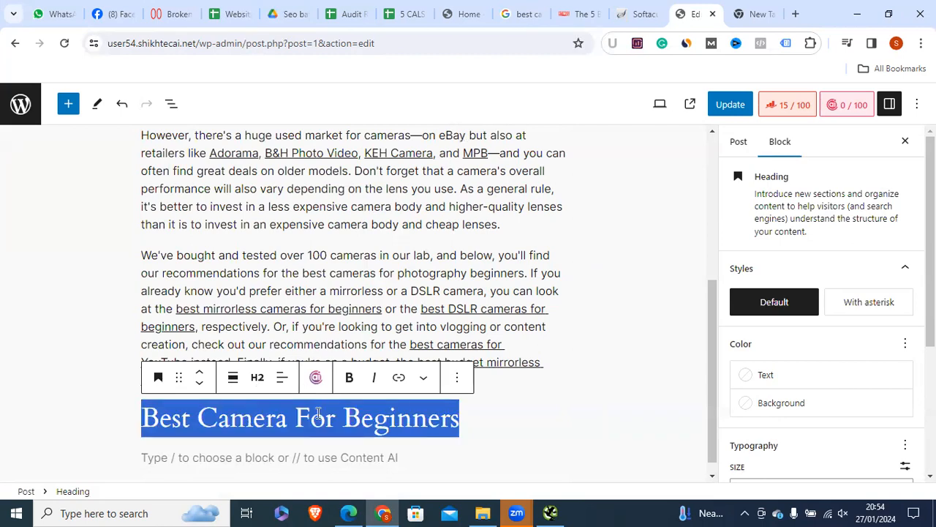
{"action": "left_click", "coordinate": [295, 419]}
{"action": "left_click", "coordinate": [376, 422]}
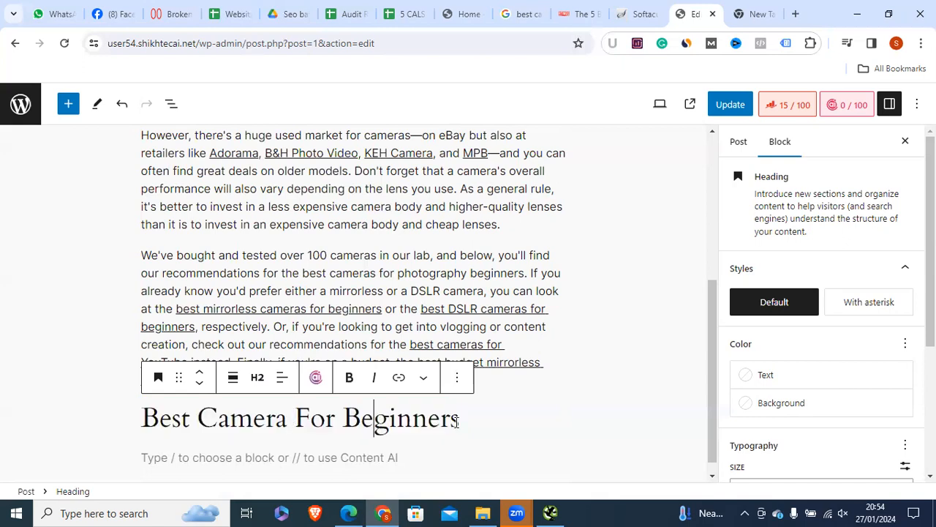
{"action": "left_click", "coordinate": [455, 421]}
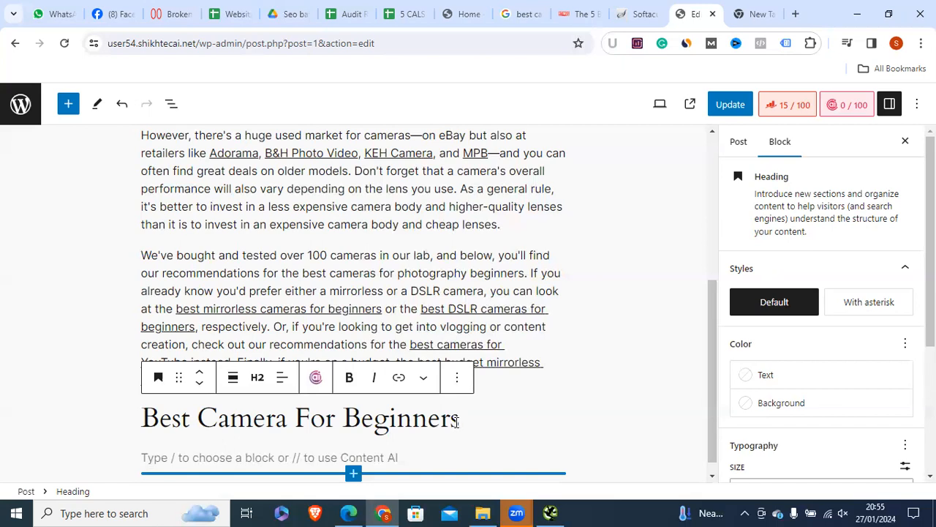
{"action": "key", "text": "Return"}
{"action": "type", "text": "2024"}
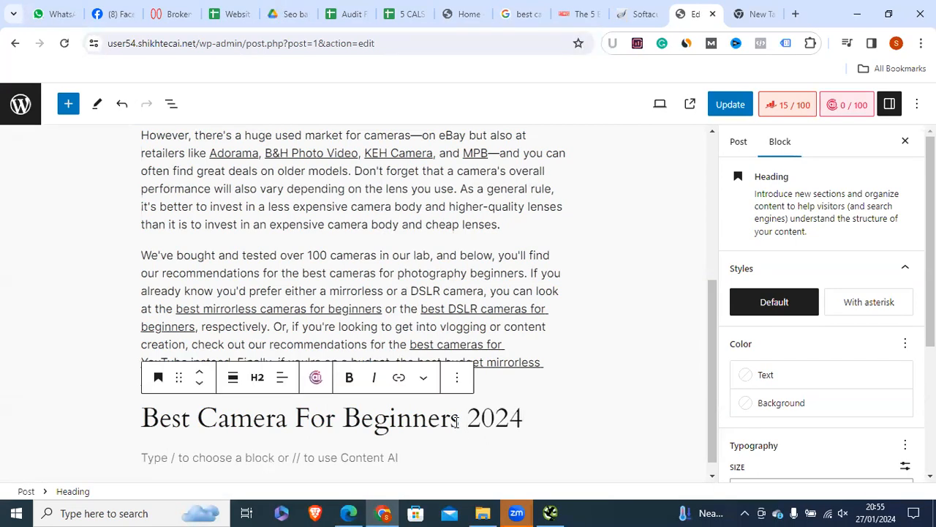
{"action": "type", "text": "Guide"}
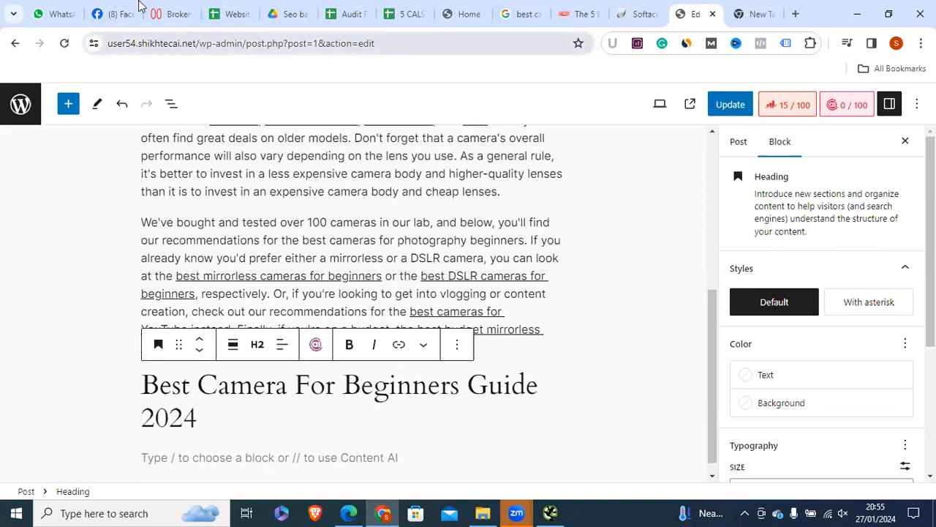
{"action": "left_click", "coordinate": [229, 14]}
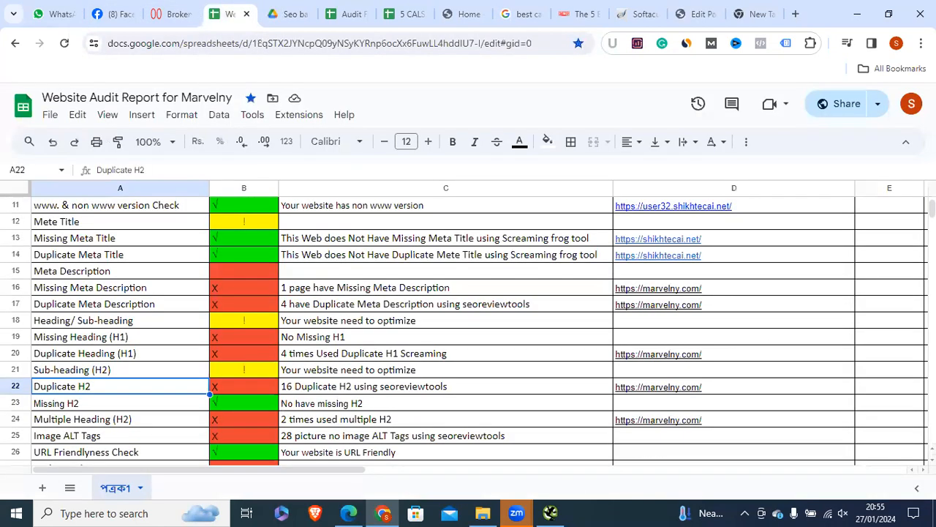
{"action": "scroll", "coordinate": [468, 329], "scroll_direction": "down", "scroll_amount": 2}
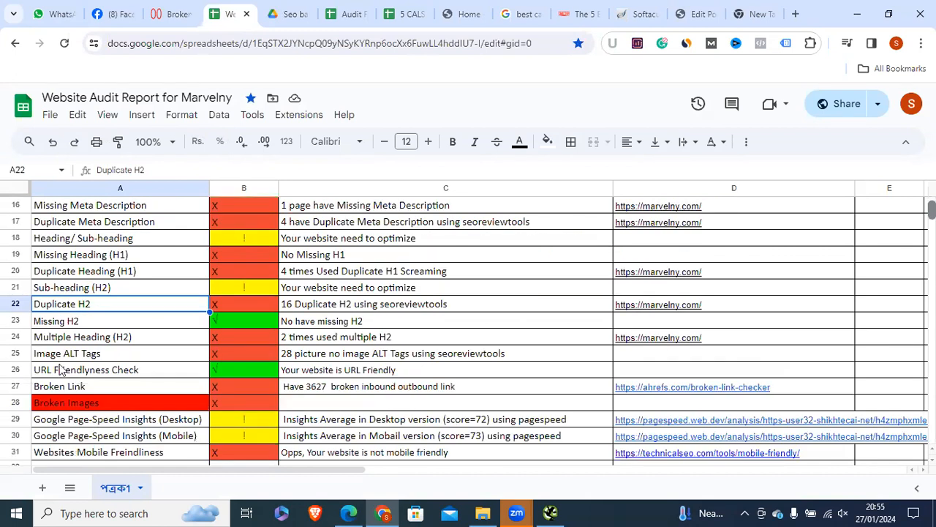
{"action": "left_click", "coordinate": [86, 323]}
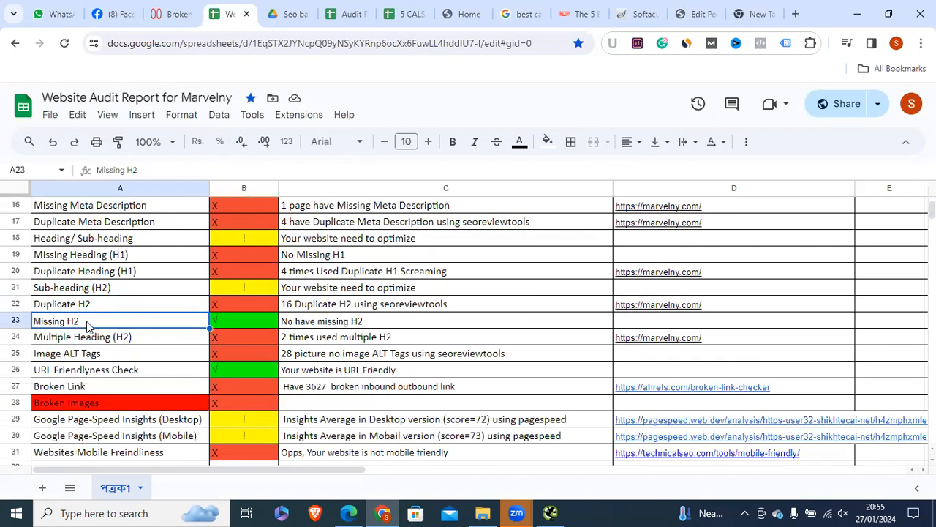
{"action": "left_click", "coordinate": [70, 349]}
{"action": "left_click", "coordinate": [52, 325]}
{"action": "left_click_drag", "start_coordinate": [62, 335], "coordinate": [64, 342]}
{"action": "left_click", "coordinate": [93, 352]}
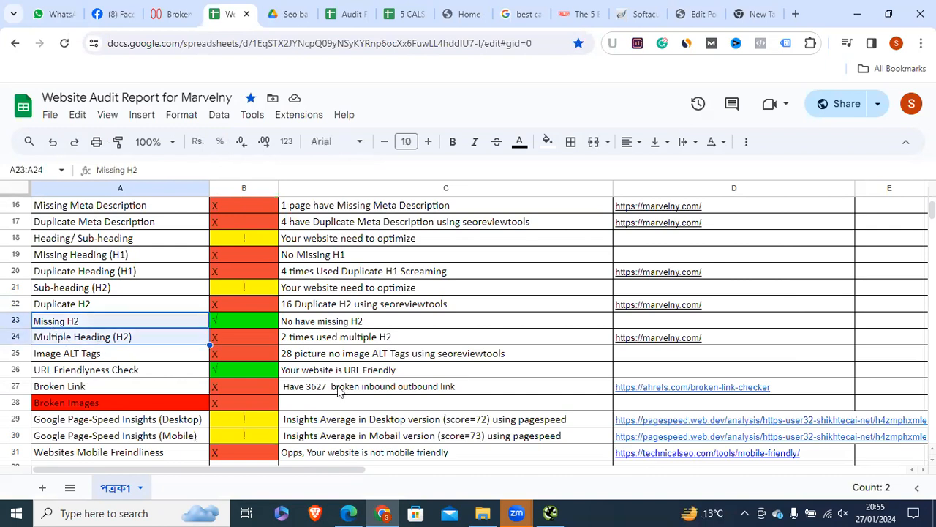
{"action": "left_click", "coordinate": [548, 509]}
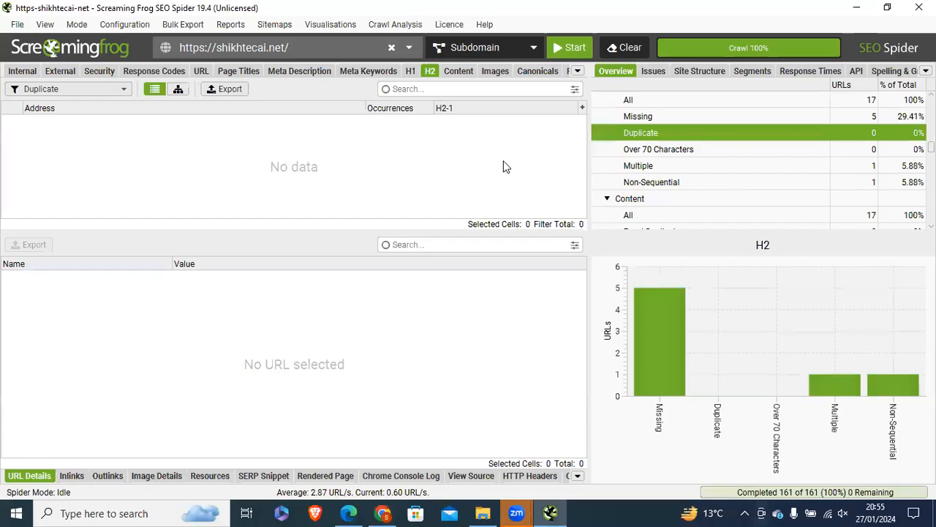
{"action": "left_click", "coordinate": [393, 510]}
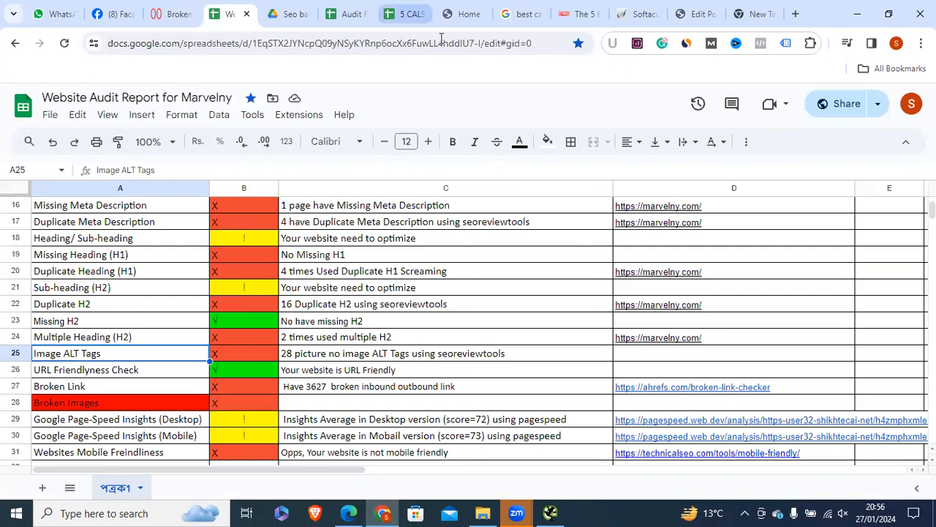
Step: Skim the RTINGS beginner-camera article down to the Nikon Z 50 pick, then return to WordPress
{"action": "left_click", "coordinate": [570, 14]}
{"action": "scroll", "coordinate": [468, 293], "scroll_direction": "down", "scroll_amount": 2}
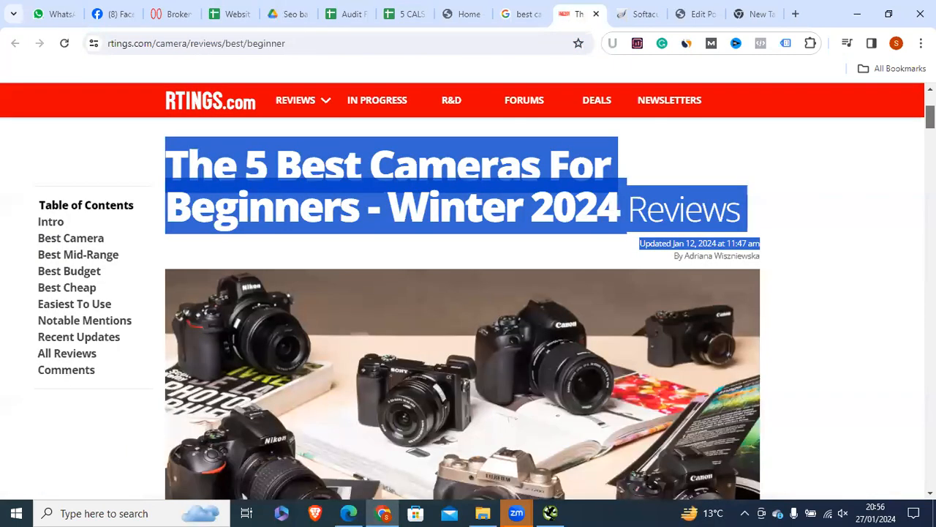
{"action": "scroll", "coordinate": [504, 169], "scroll_direction": "down", "scroll_amount": 3}
{"action": "scroll", "coordinate": [481, 291], "scroll_direction": "up", "scroll_amount": 2}
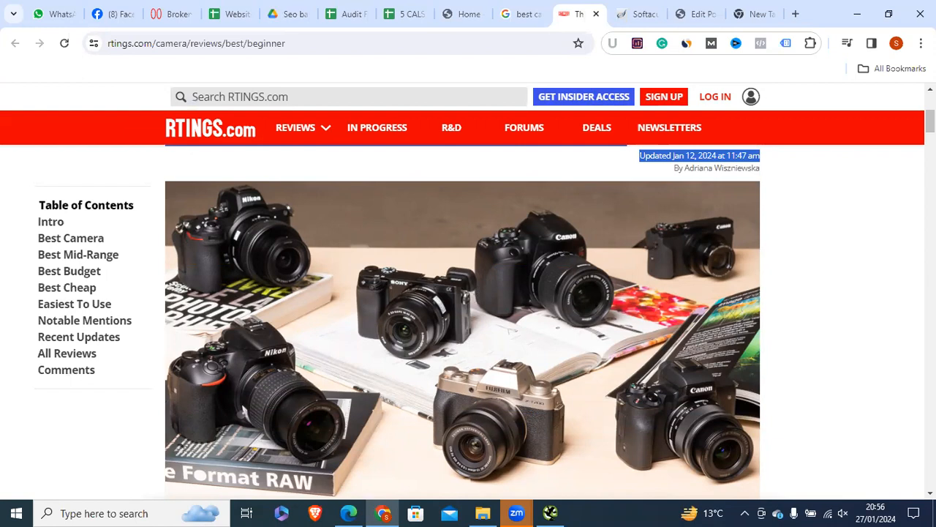
{"action": "scroll", "coordinate": [481, 307], "scroll_direction": "down", "scroll_amount": 6}
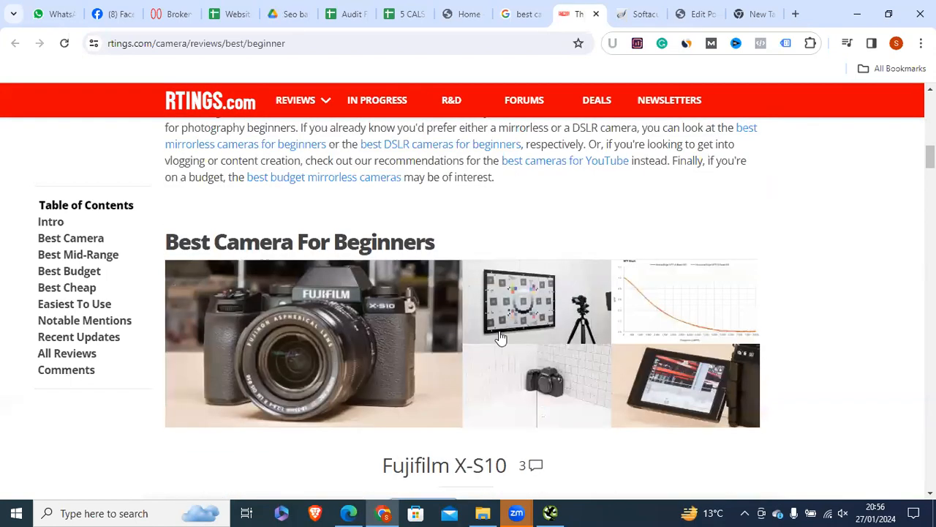
{"action": "scroll", "coordinate": [874, 251], "scroll_direction": "down", "scroll_amount": 15}
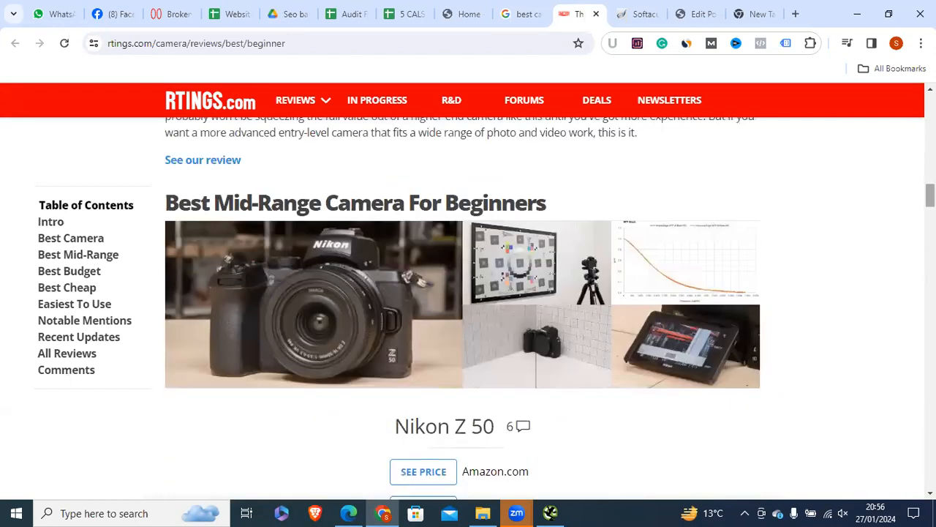
{"action": "scroll", "coordinate": [428, 318], "scroll_direction": "down", "scroll_amount": 10}
{"action": "scroll", "coordinate": [468, 292], "scroll_direction": "up", "scroll_amount": 20}
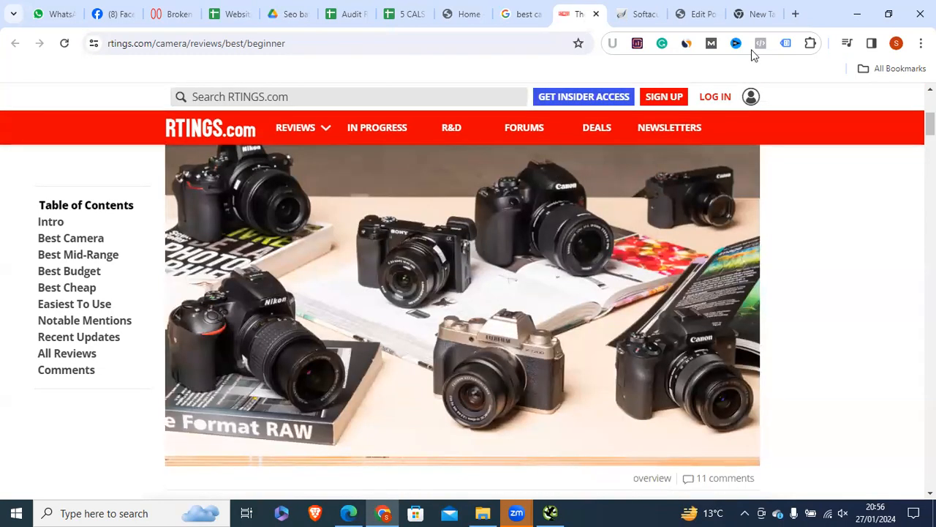
{"action": "left_click", "coordinate": [695, 13]}
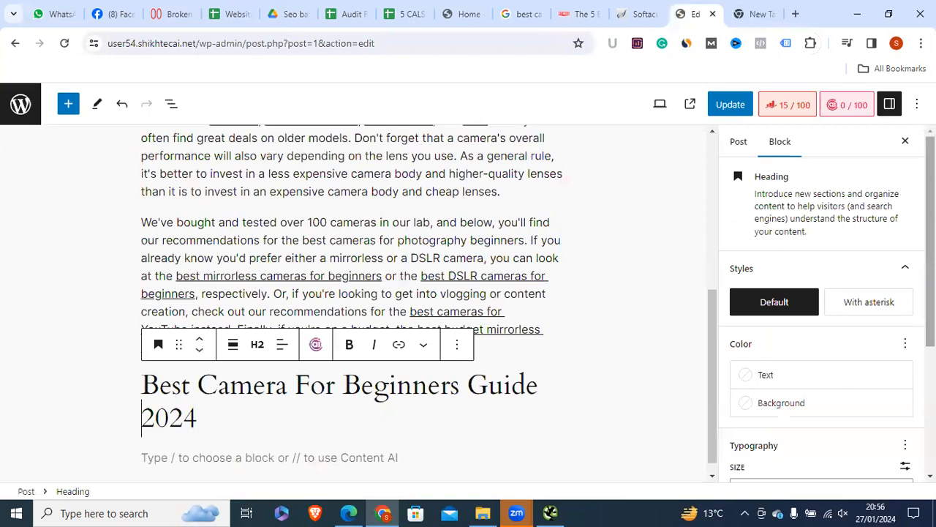
Step: Upload Untitled_design__3_-removebg-preview (1) as the post's featured image
{"action": "scroll", "coordinate": [819, 292], "scroll_direction": "down", "scroll_amount": 3}
{"action": "scroll", "coordinate": [819, 293], "scroll_direction": "up", "scroll_amount": 3}
{"action": "scroll", "coordinate": [735, 150], "scroll_direction": "up", "scroll_amount": 1}
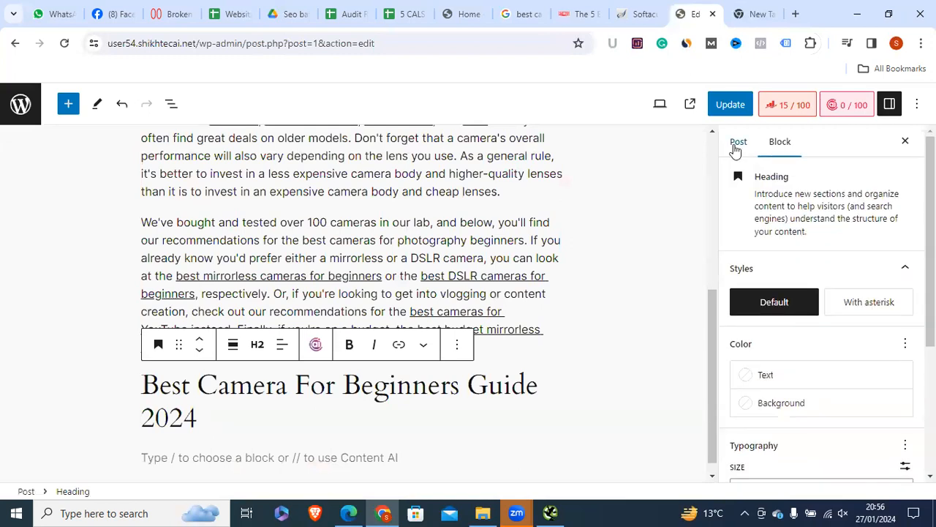
{"action": "left_click", "coordinate": [736, 144]}
{"action": "scroll", "coordinate": [738, 242], "scroll_direction": "down", "scroll_amount": 5}
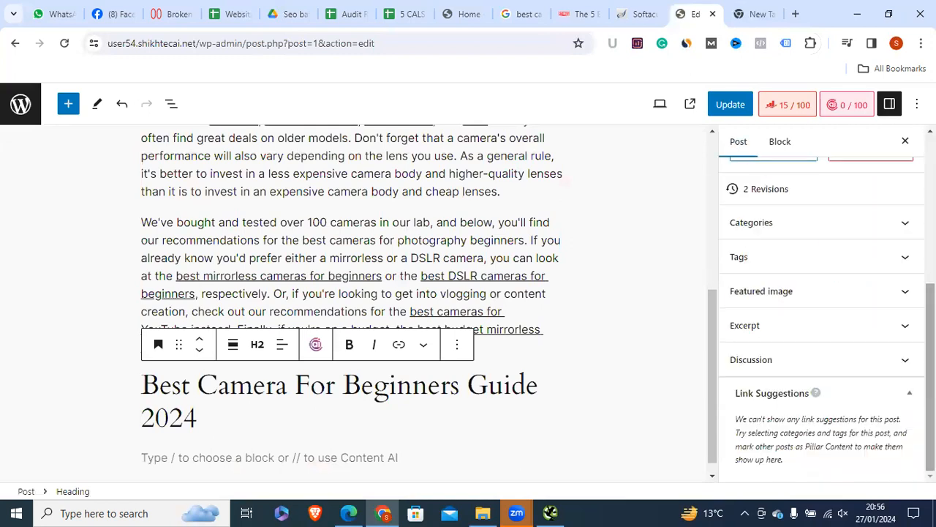
{"action": "left_click", "coordinate": [743, 302]}
{"action": "left_click", "coordinate": [804, 352]}
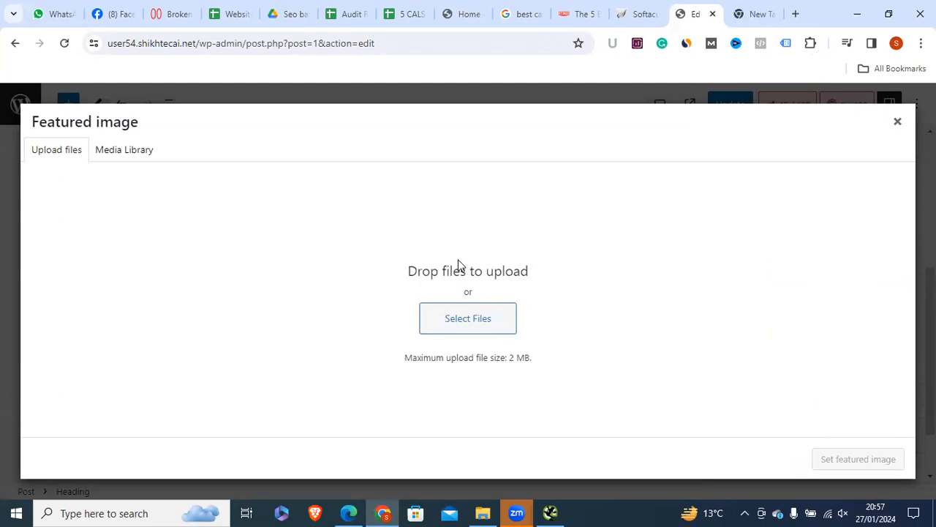
{"action": "left_click", "coordinate": [457, 322]}
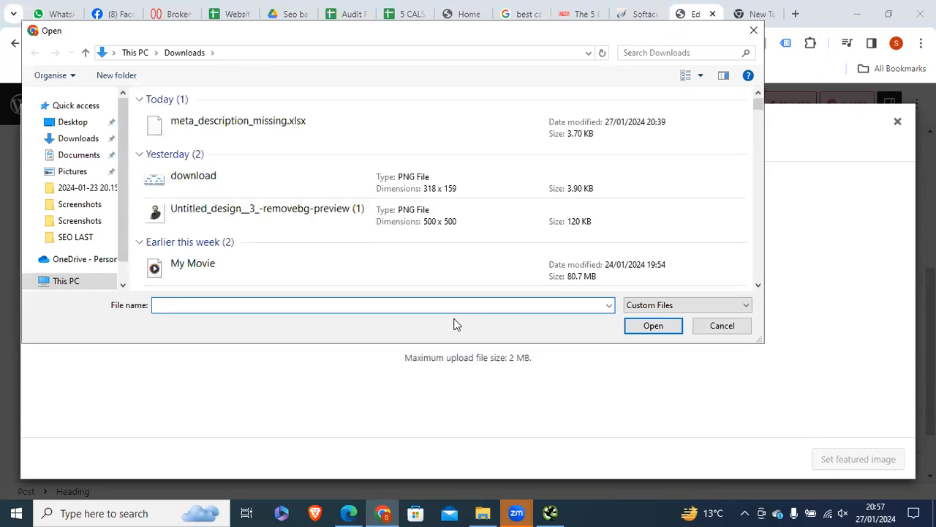
{"action": "left_click", "coordinate": [253, 209]}
{"action": "left_click", "coordinate": [652, 330]}
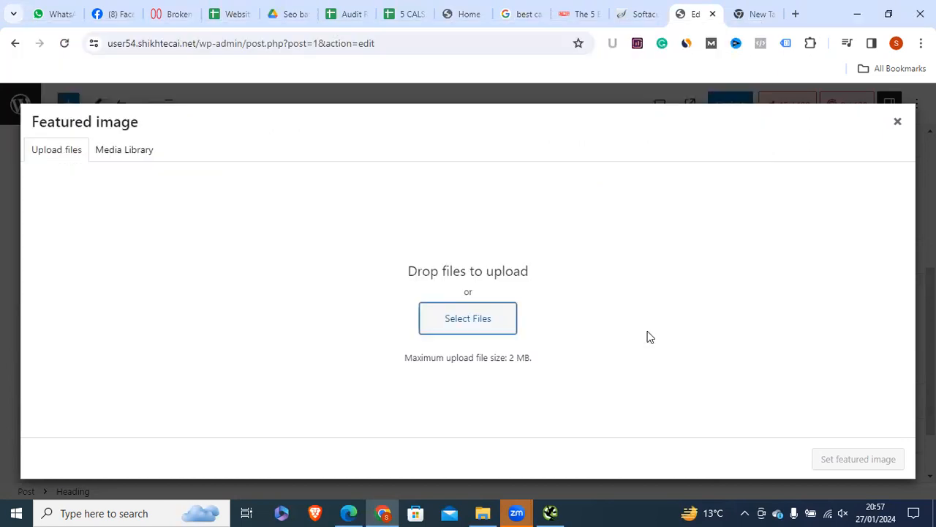
{"action": "left_click", "coordinate": [551, 513]}
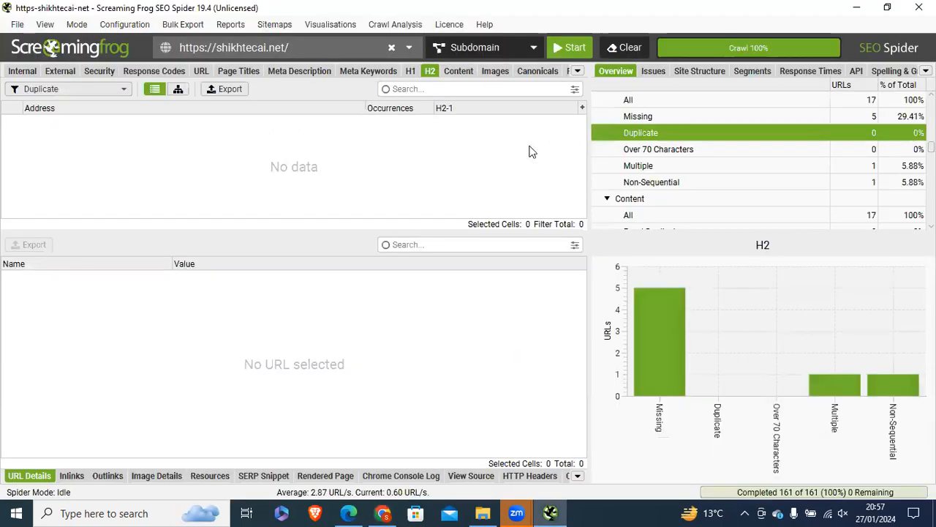
{"action": "left_click", "coordinate": [495, 70]}
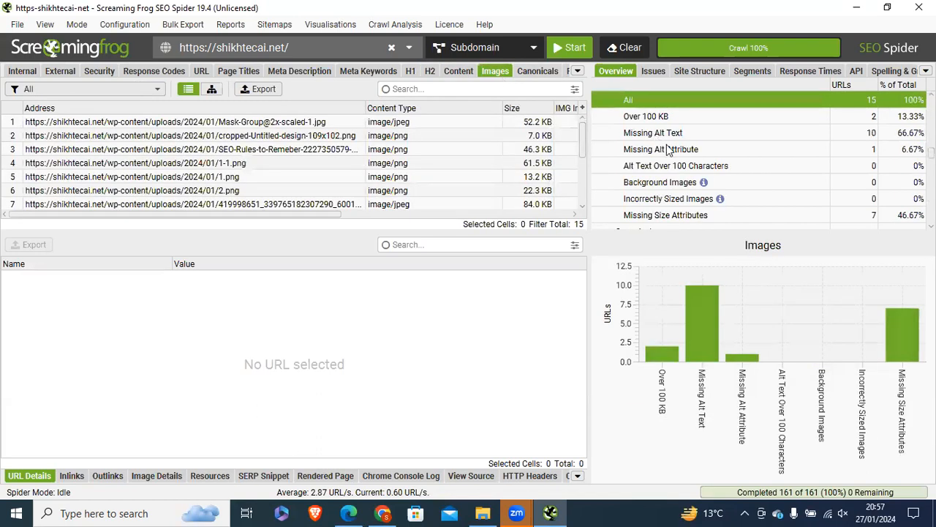
{"action": "left_click", "coordinate": [647, 136]}
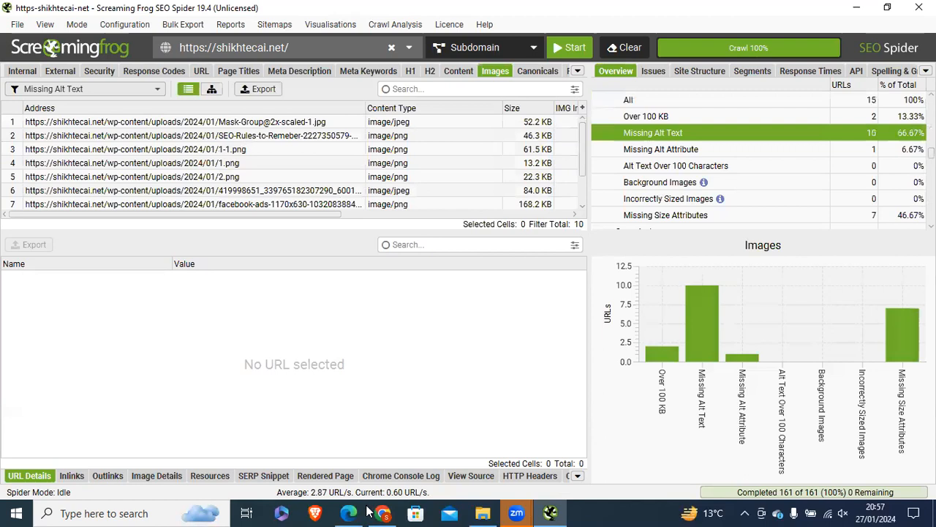
{"action": "left_click", "coordinate": [175, 125]}
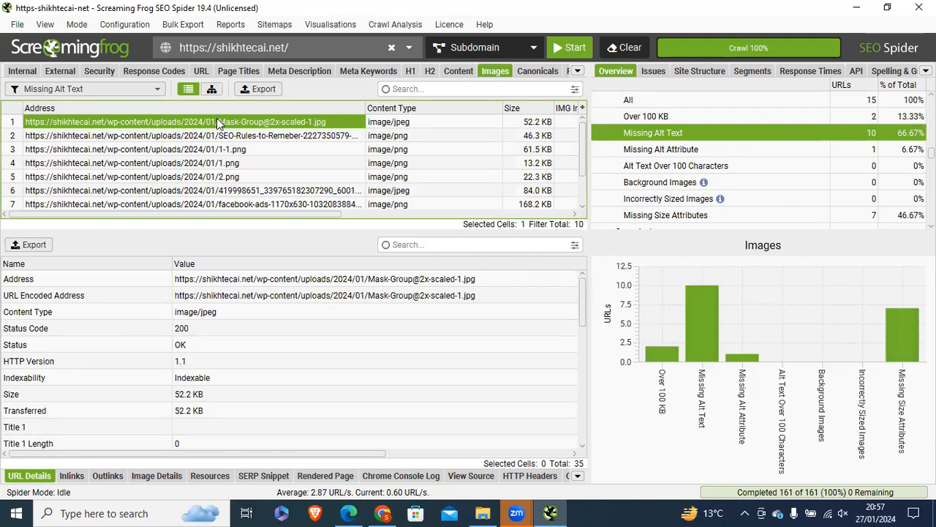
{"action": "right_click", "coordinate": [172, 126]}
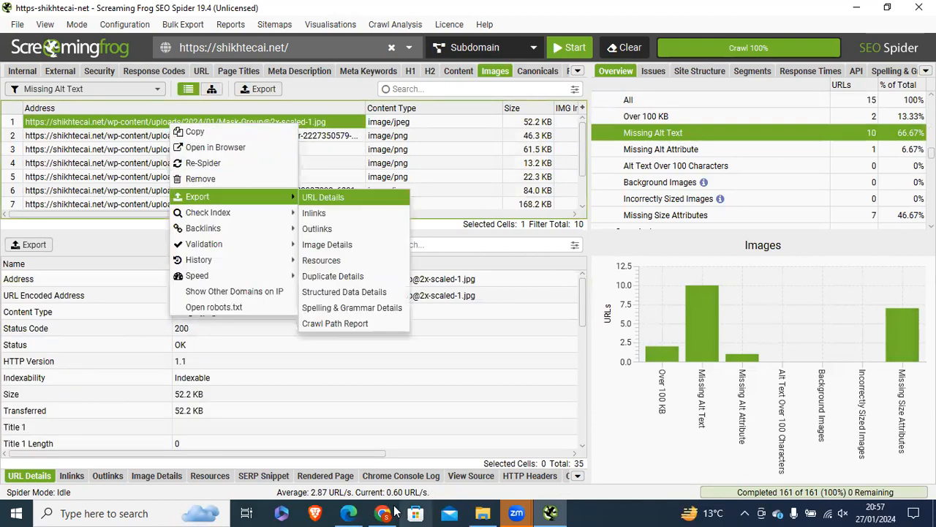
{"action": "left_click", "coordinate": [383, 513]}
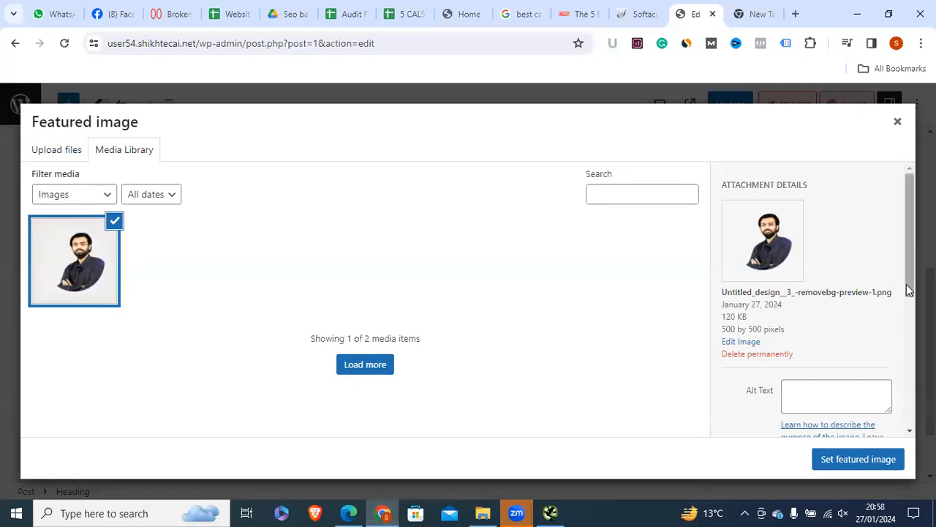
Step: Enter the pictured person's name as the alt text of Untitled_design__3_-removebg-preview-1.png
{"action": "scroll", "coordinate": [830, 278], "scroll_direction": "down", "scroll_amount": 2}
{"action": "left_click", "coordinate": [830, 278]}
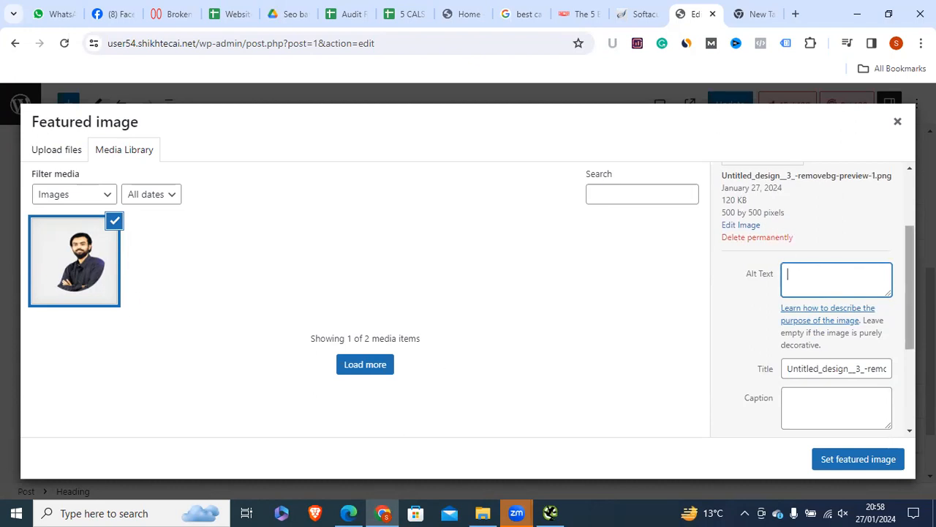
{"action": "scroll", "coordinate": [771, 351], "scroll_direction": "up", "scroll_amount": 1}
{"action": "left_click", "coordinate": [802, 353]}
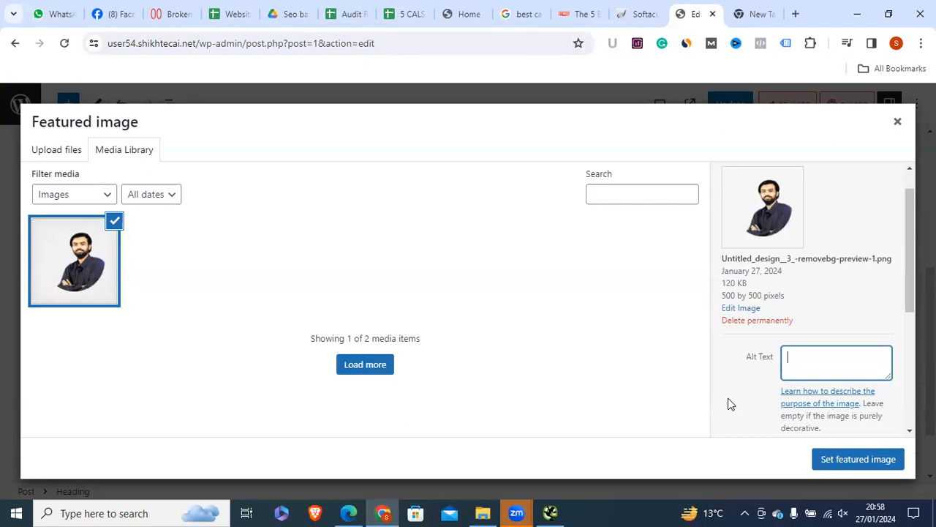
{"action": "scroll", "coordinate": [820, 386], "scroll_direction": "up", "scroll_amount": 1}
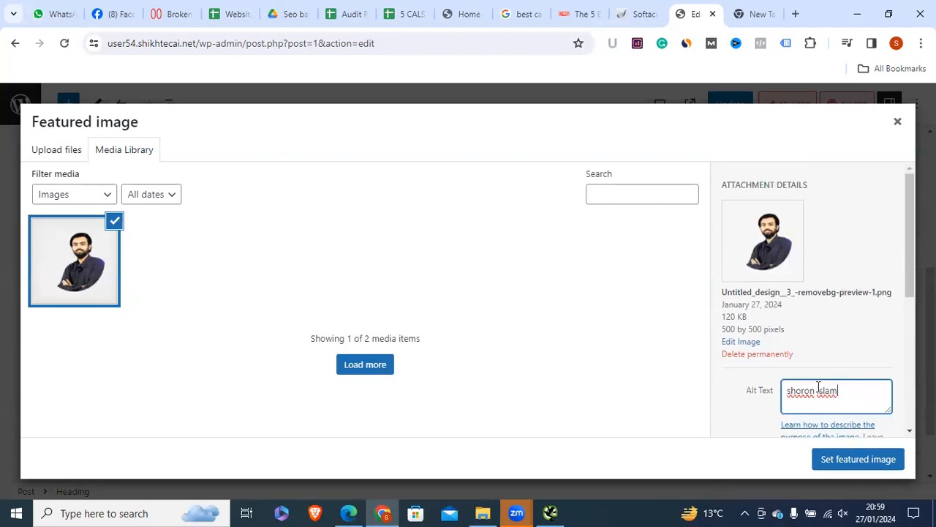
{"action": "left_click_drag", "start_coordinate": [909, 266], "coordinate": [901, 274]}
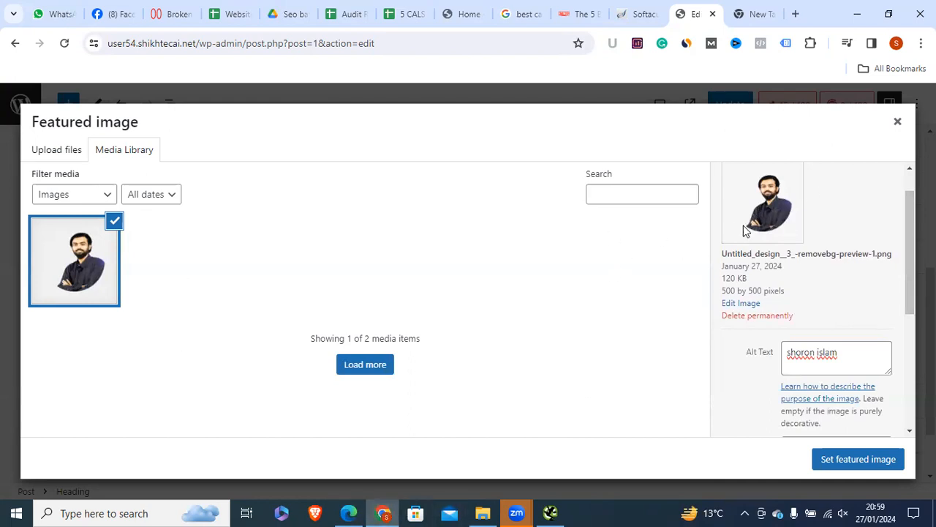
{"action": "left_click", "coordinate": [483, 513]}
Step: Maximize File Explorer and start renaming the best-Facebook-campaign-structure image
{"action": "left_click_drag", "start_coordinate": [595, 8], "coordinate": [252, 8]}
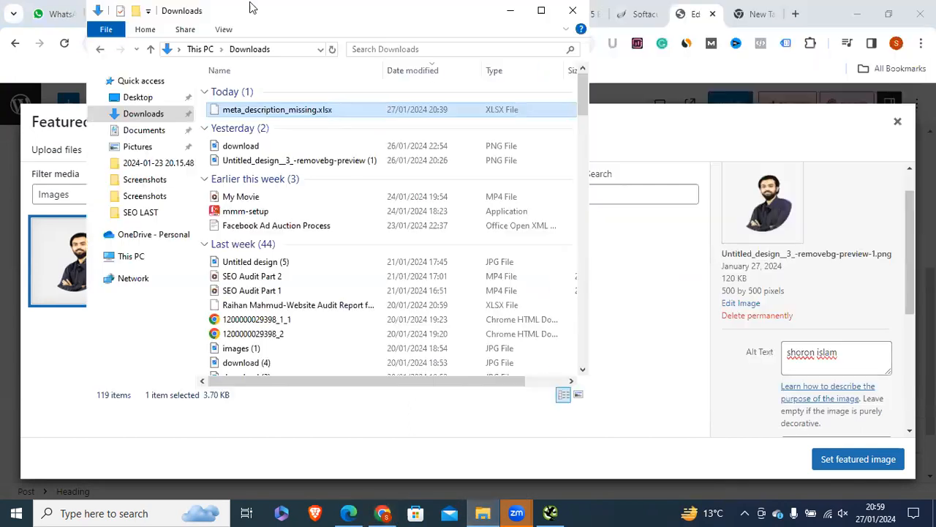
{"action": "left_click", "coordinate": [542, 10]}
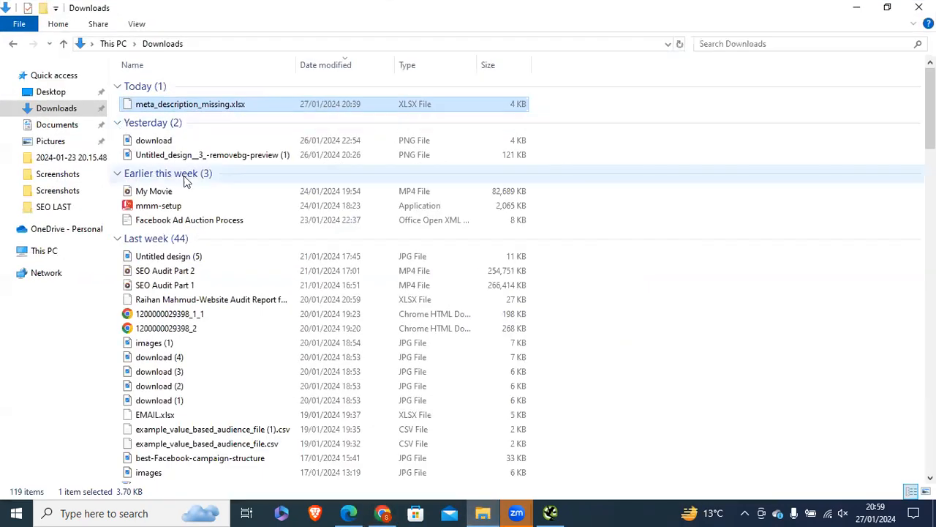
{"action": "left_click", "coordinate": [150, 141]}
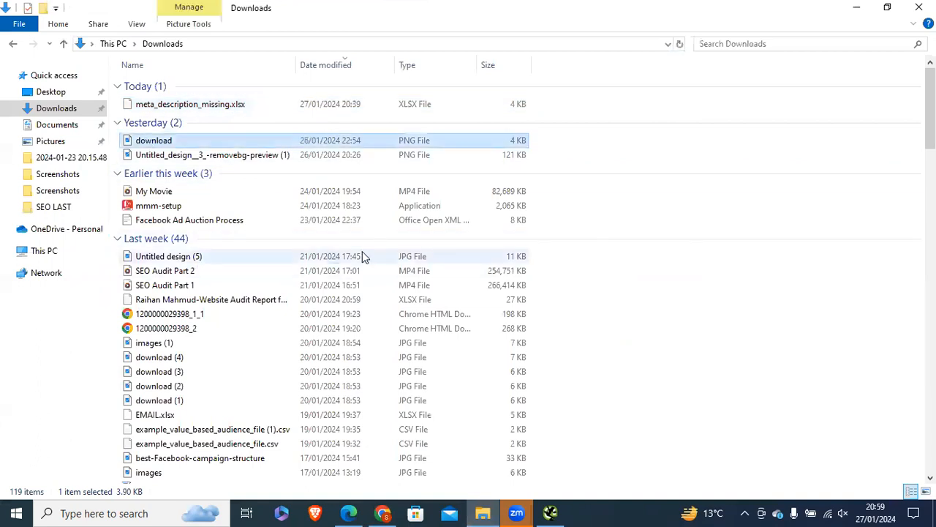
{"action": "scroll", "coordinate": [361, 256], "scroll_direction": "down", "scroll_amount": 5}
{"action": "scroll", "coordinate": [359, 261], "scroll_direction": "up", "scroll_amount": 1}
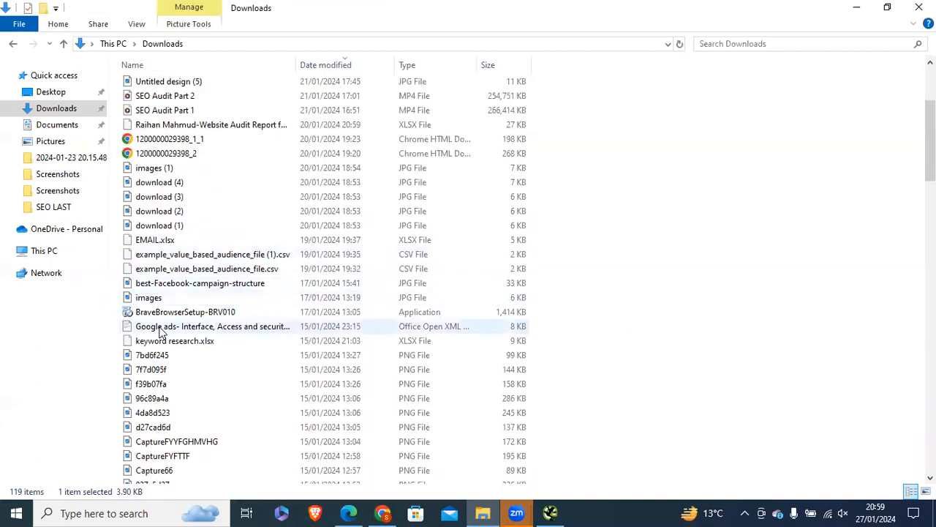
{"action": "left_click", "coordinate": [156, 285]}
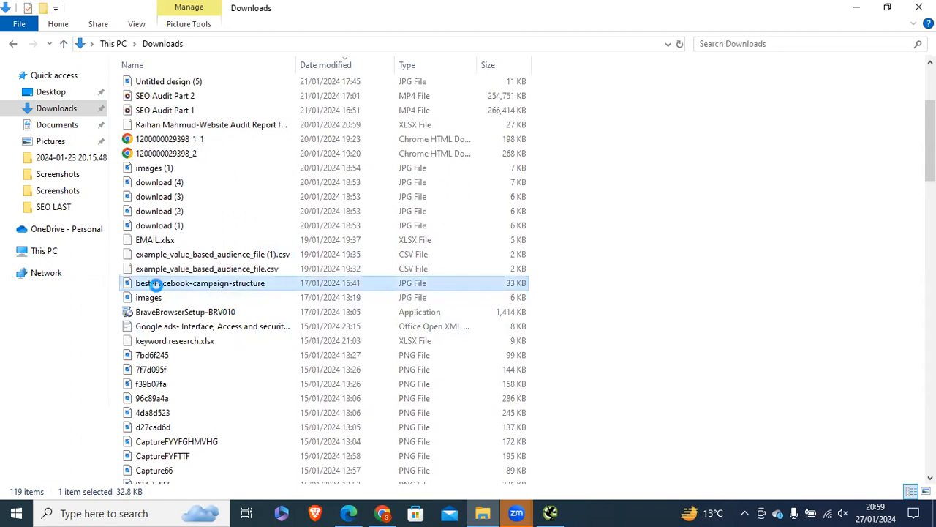
{"action": "right_click", "coordinate": [153, 286]}
{"action": "key", "text": "m"}
Step: Select the image's file name in rename mode, then leave it unchanged
{"action": "left_click_drag", "start_coordinate": [265, 283], "coordinate": [137, 285]}
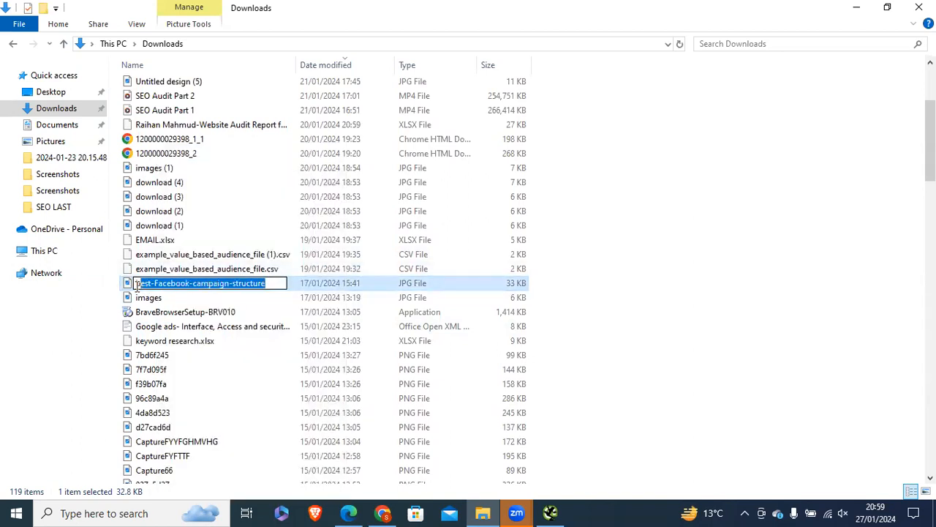
{"action": "left_click", "coordinate": [162, 284]}
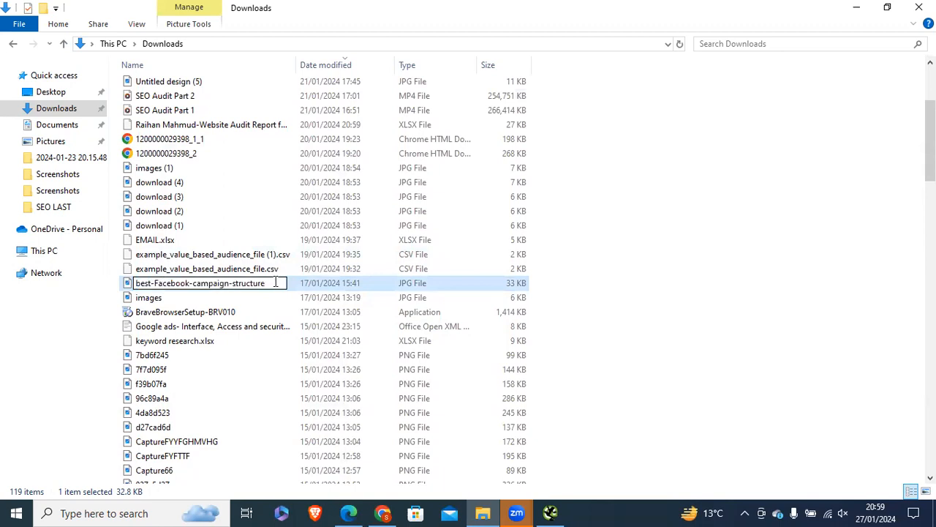
{"action": "left_click_drag", "start_coordinate": [276, 283], "coordinate": [135, 283]}
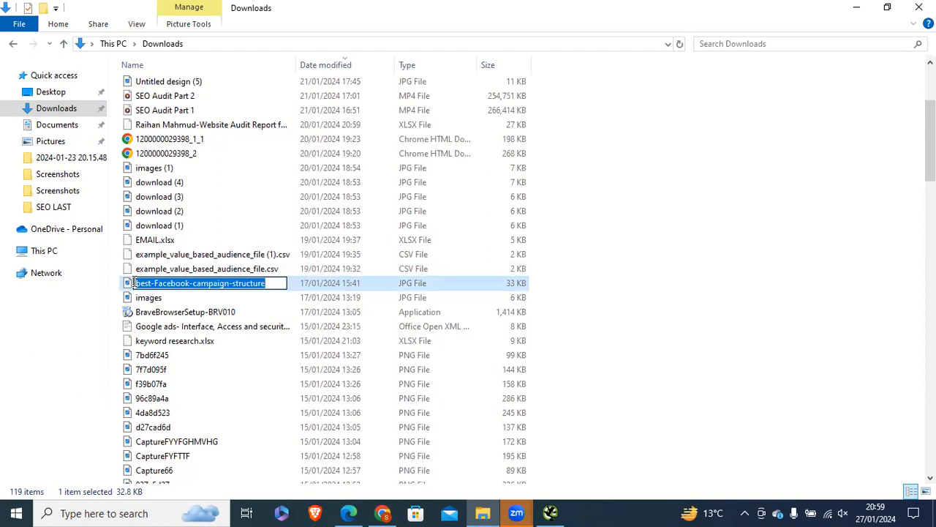
{"action": "left_click_drag", "start_coordinate": [267, 283], "coordinate": [117, 284]}
{"action": "left_click", "coordinate": [154, 298]}
Step: Open the best-Facebook-campaign-structure image's Properties and look at its Details and General tabs
{"action": "left_click", "coordinate": [151, 289]}
{"action": "right_click", "coordinate": [152, 287]}
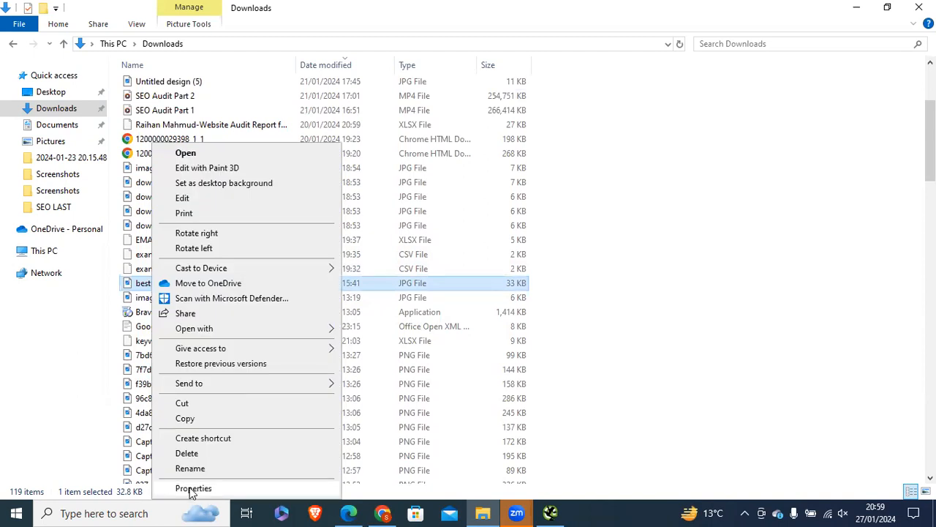
{"action": "left_click", "coordinate": [192, 488]}
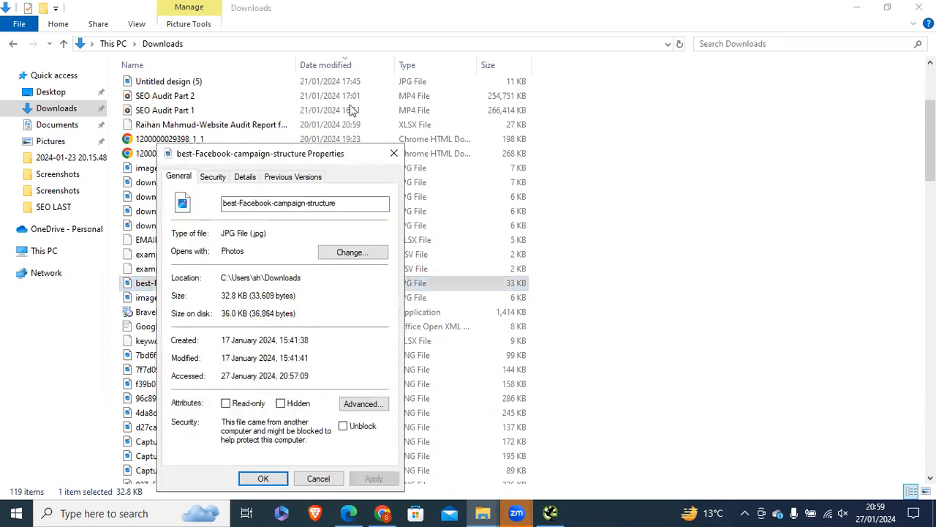
{"action": "left_click", "coordinate": [350, 120]}
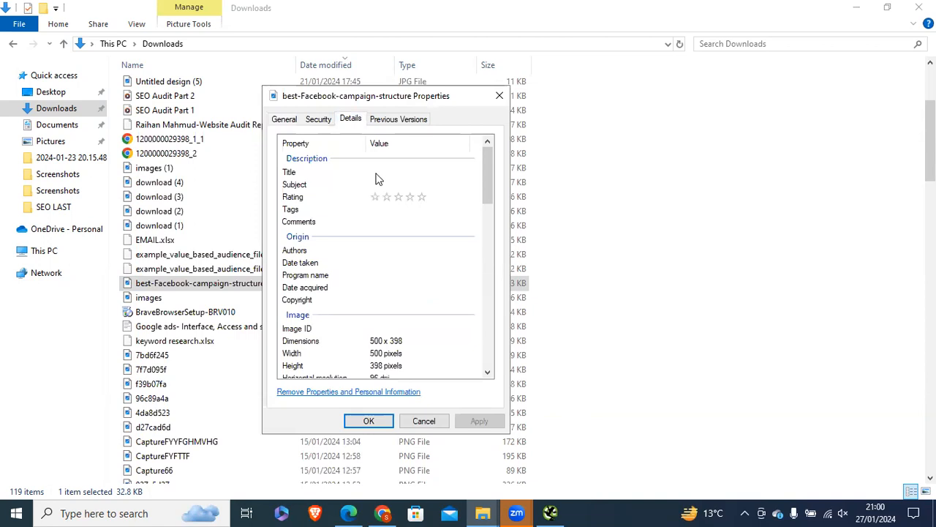
{"action": "left_click", "coordinate": [331, 175]}
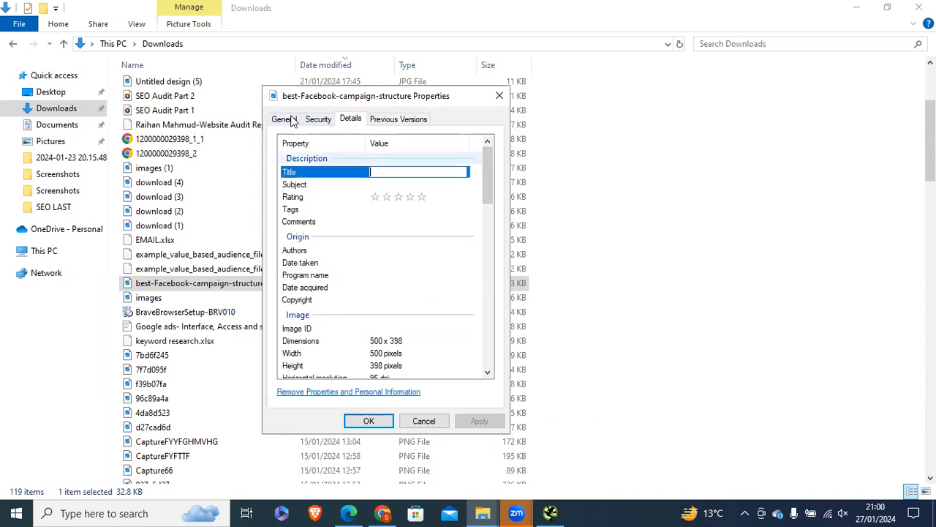
{"action": "left_click", "coordinate": [287, 119]}
{"action": "left_click", "coordinate": [351, 119]}
Step: Edit the image's Subject field, give it a five-star rating, and start adding a tag
{"action": "left_click", "coordinate": [368, 185]}
{"action": "left_click", "coordinate": [368, 188]}
{"action": "left_click", "coordinate": [285, 119]}
{"action": "left_click", "coordinate": [351, 119]}
{"action": "left_click", "coordinate": [399, 184]}
{"action": "left_click", "coordinate": [421, 198]}
{"action": "left_click", "coordinate": [404, 208]}
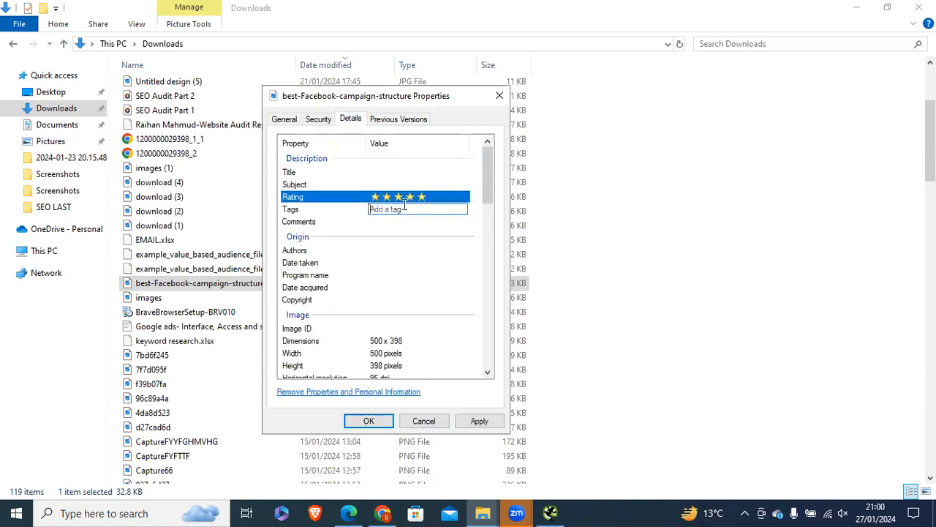
{"action": "left_click", "coordinate": [284, 120]}
Step: Select the file name on the General tab, then return to Chrome with a new tab
{"action": "left_click_drag", "start_coordinate": [442, 146], "coordinate": [317, 147]}
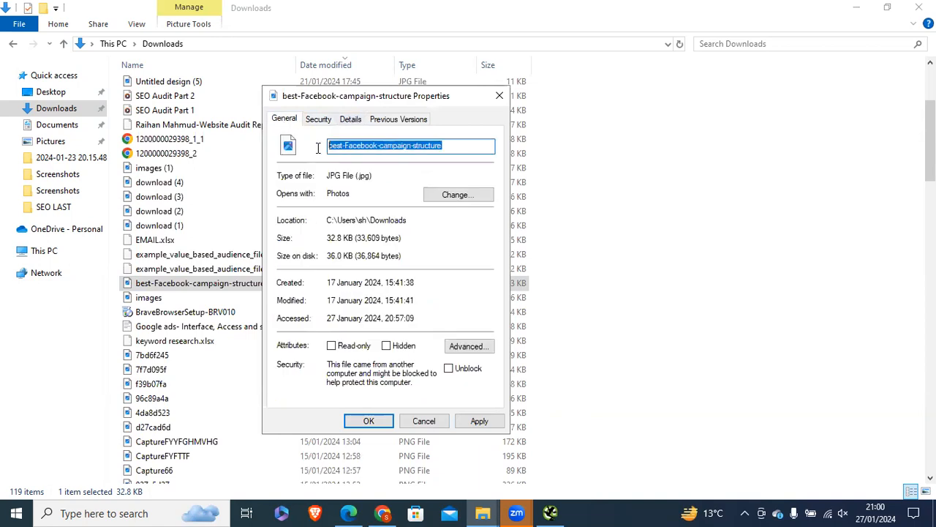
{"action": "left_click_drag", "start_coordinate": [448, 145], "coordinate": [322, 143]}
{"action": "left_click", "coordinate": [400, 147]}
{"action": "left_click_drag", "start_coordinate": [452, 146], "coordinate": [319, 146]}
{"action": "left_click", "coordinate": [389, 146]}
{"action": "left_click_drag", "start_coordinate": [426, 145], "coordinate": [290, 144]}
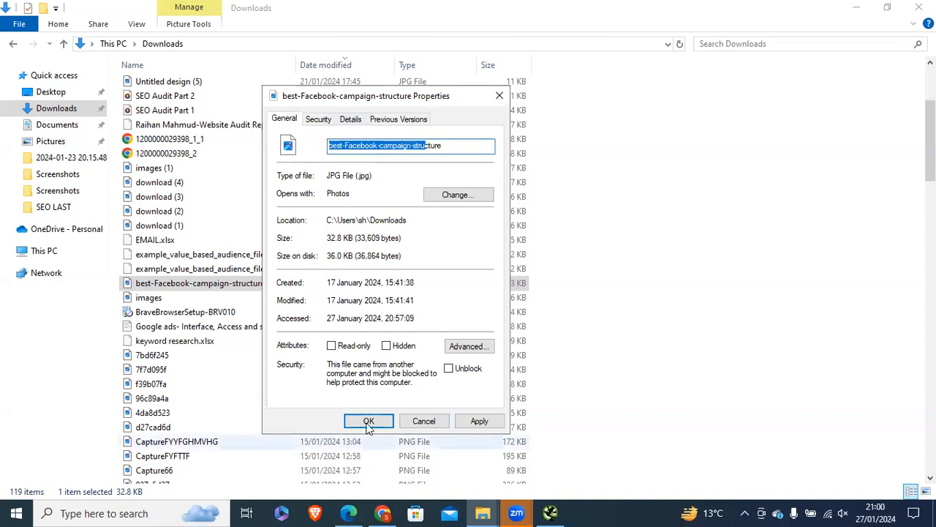
{"action": "left_click", "coordinate": [378, 512]}
{"action": "left_click", "coordinate": [752, 15]}
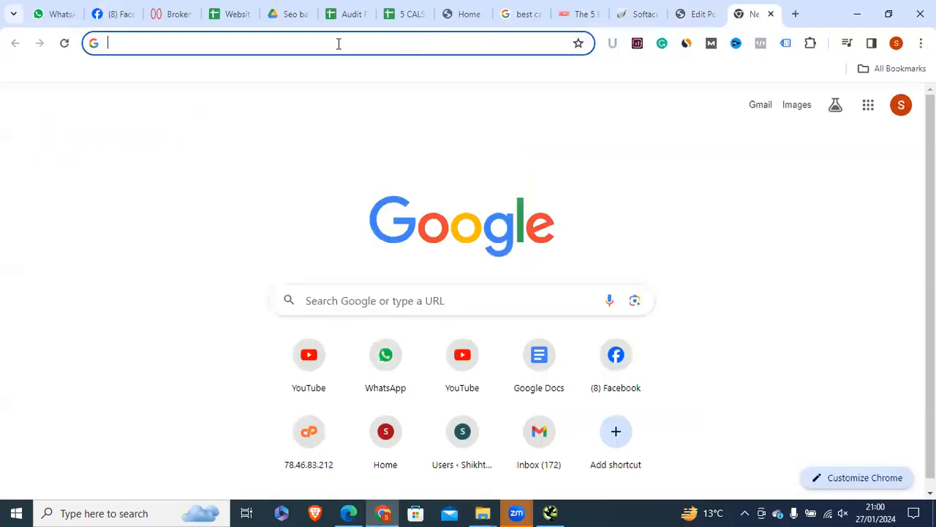
Step: Rerun the 'best cameras for beginners' Google search from history and select the query's words
{"action": "left_click", "coordinate": [188, 43]}
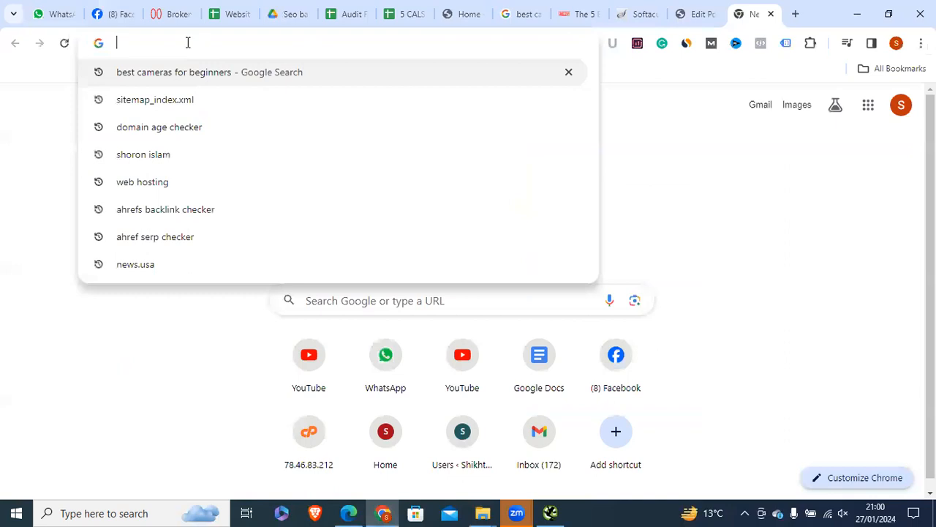
{"action": "left_click", "coordinate": [158, 74]}
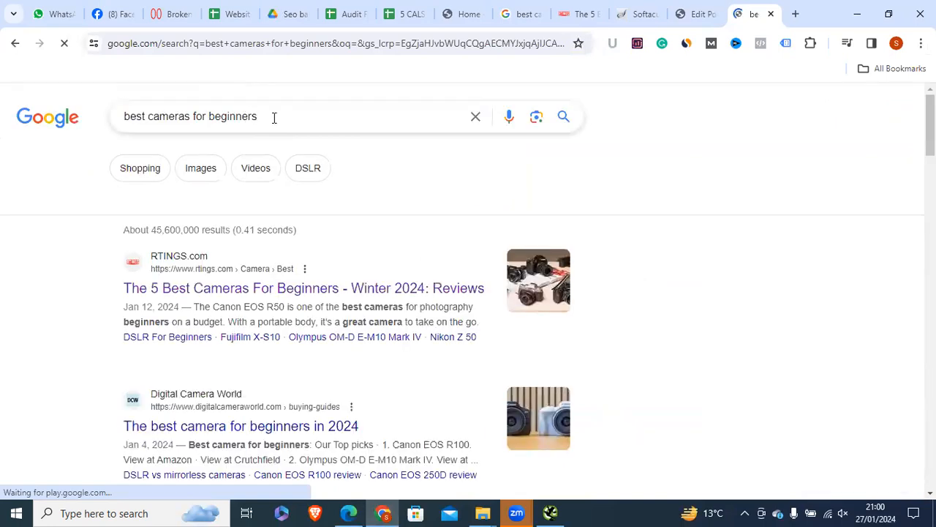
{"action": "left_click", "coordinate": [273, 117]}
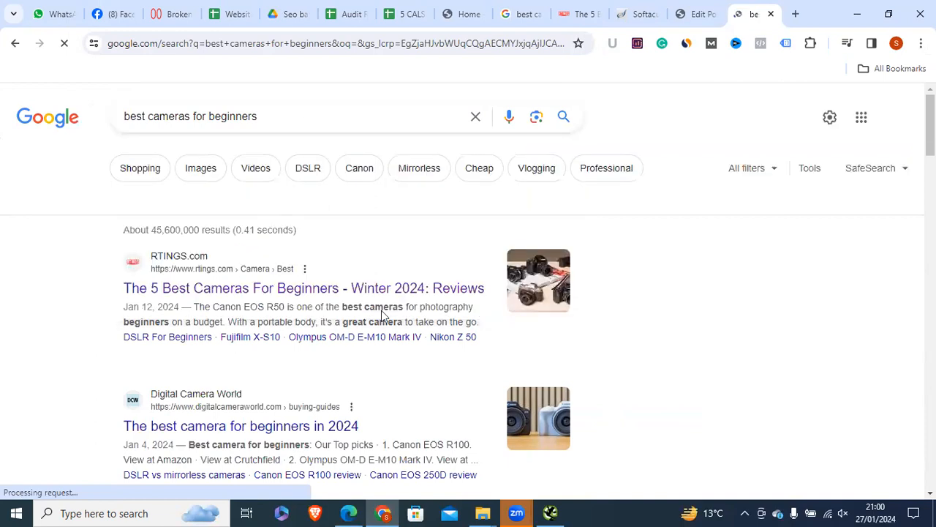
{"action": "triple_click", "coordinate": [281, 113]}
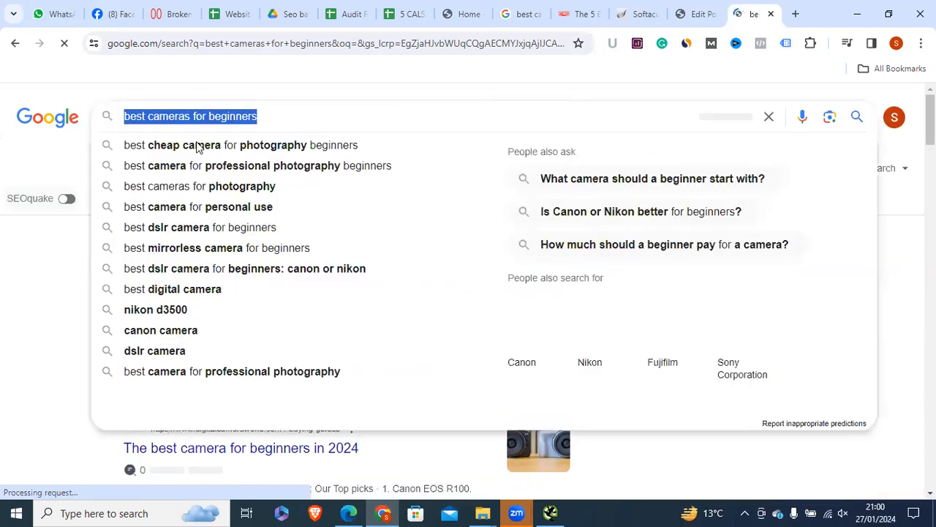
{"action": "left_click", "coordinate": [214, 116]}
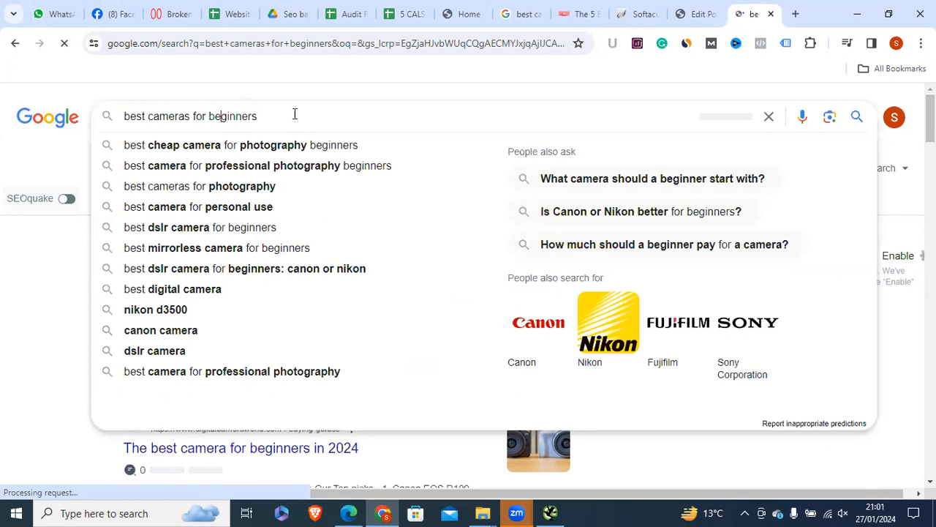
{"action": "left_click_drag", "start_coordinate": [257, 116], "coordinate": [202, 84]}
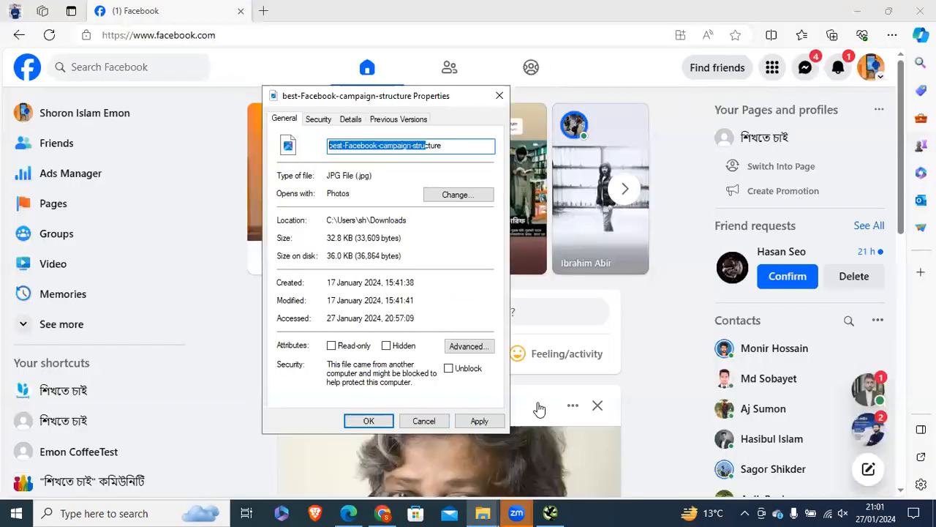
Step: On the image's Details tab, edit the Authors and Copyright fields, then Apply and OK
{"action": "left_click", "coordinate": [351, 120]}
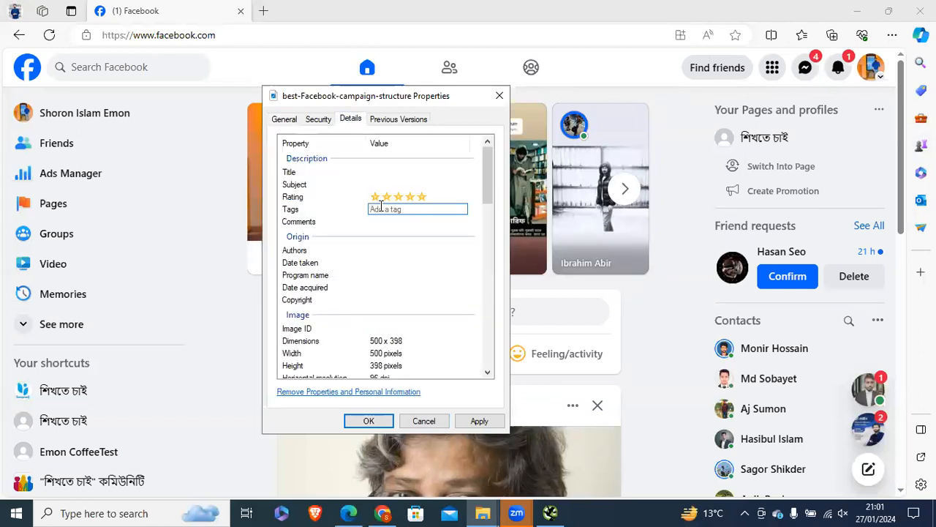
{"action": "left_click", "coordinate": [385, 252]}
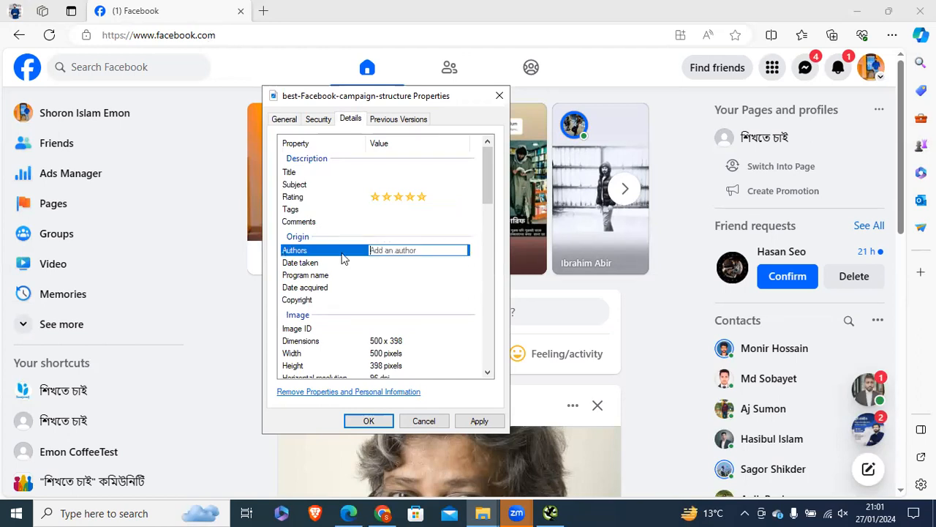
{"action": "left_click", "coordinate": [359, 302]}
{"action": "left_click", "coordinate": [382, 298]}
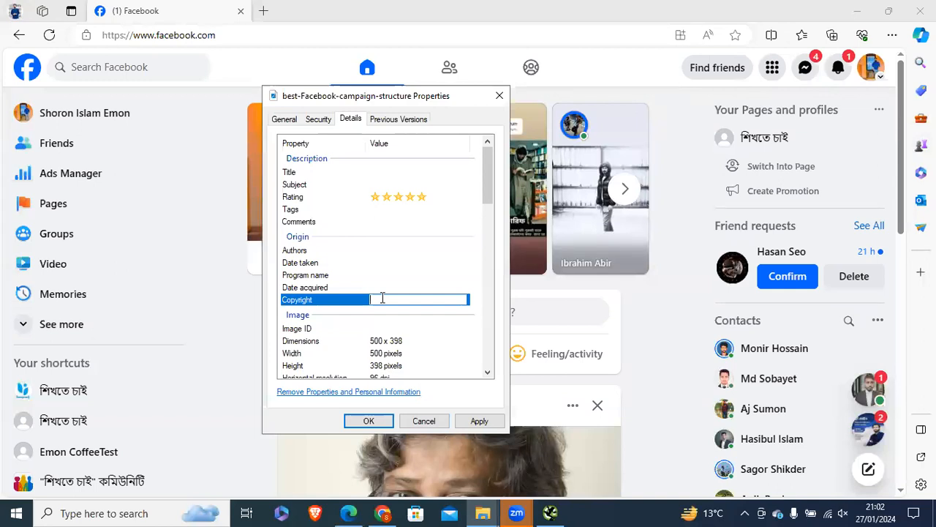
{"action": "left_click_drag", "start_coordinate": [483, 207], "coordinate": [459, 371]}
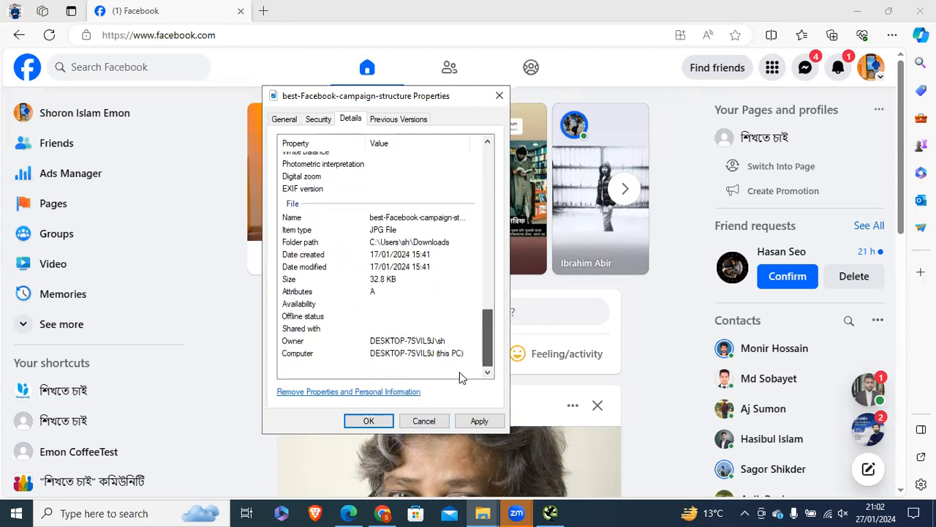
{"action": "left_click", "coordinate": [475, 422]}
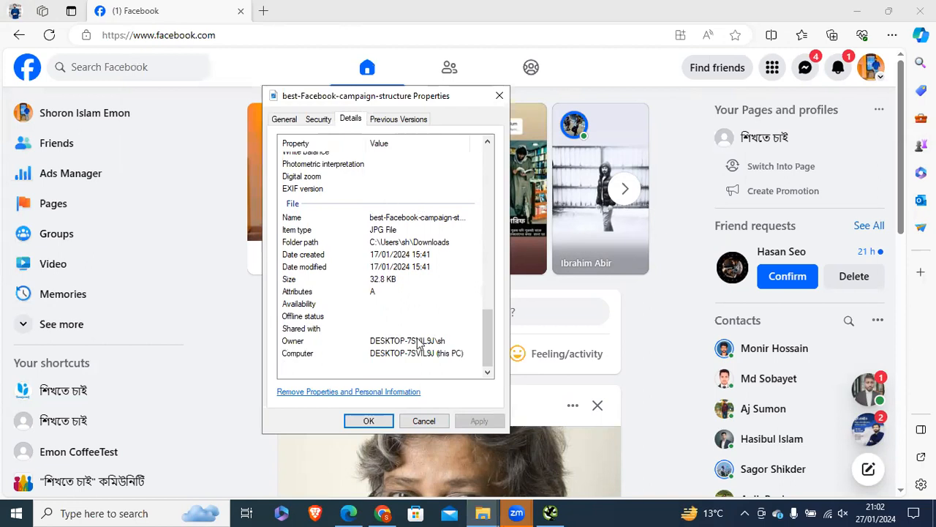
{"action": "left_click", "coordinate": [368, 421]}
Step: Check the portrait's alt text in the Featured image dialog and set it as featured image
{"action": "left_click", "coordinate": [483, 512]}
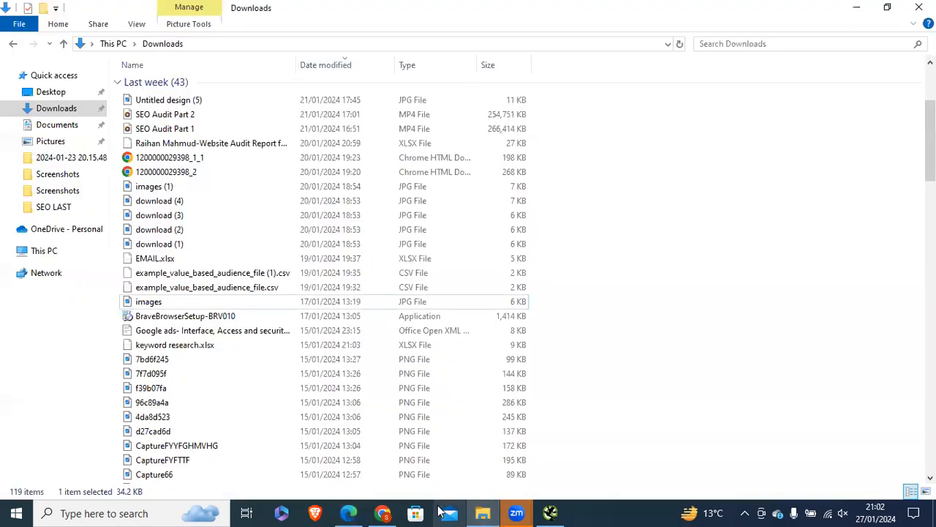
{"action": "left_click", "coordinate": [382, 513]}
{"action": "left_click", "coordinate": [689, 13]}
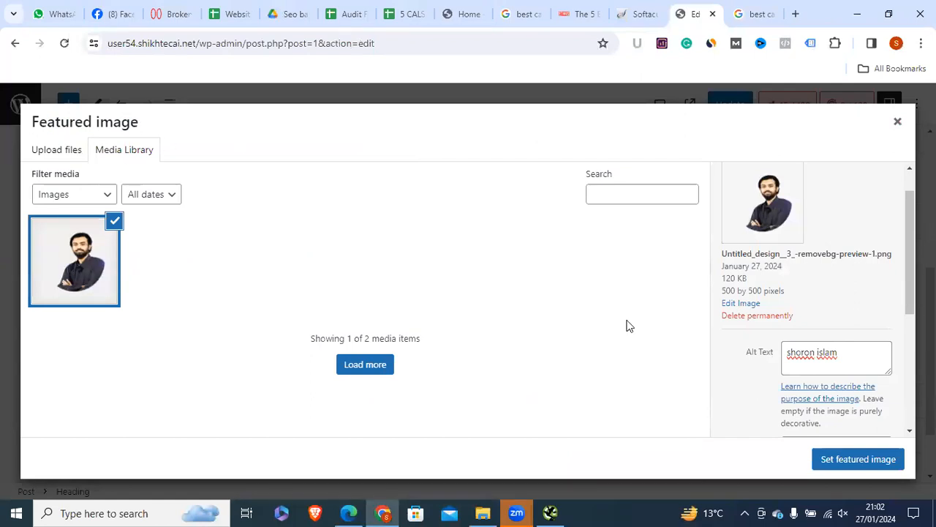
{"action": "triple_click", "coordinate": [809, 355]}
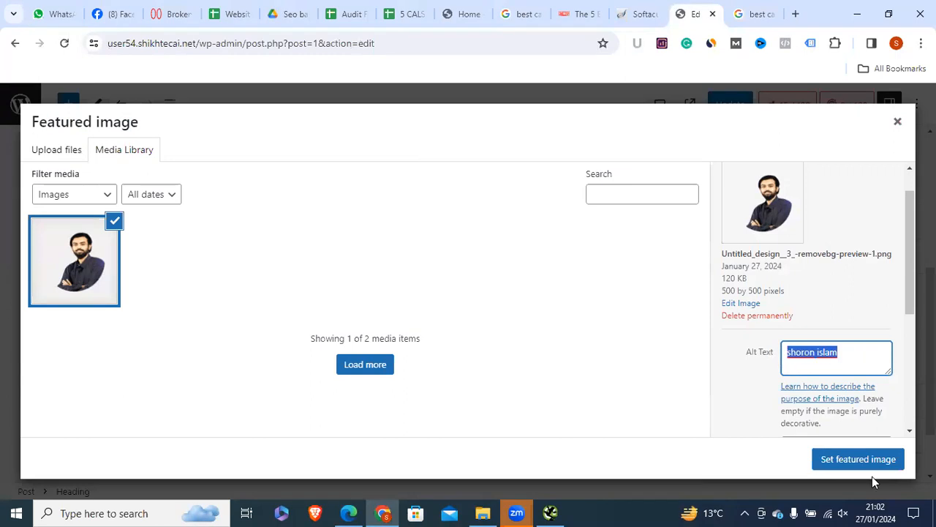
{"action": "left_click", "coordinate": [844, 459]}
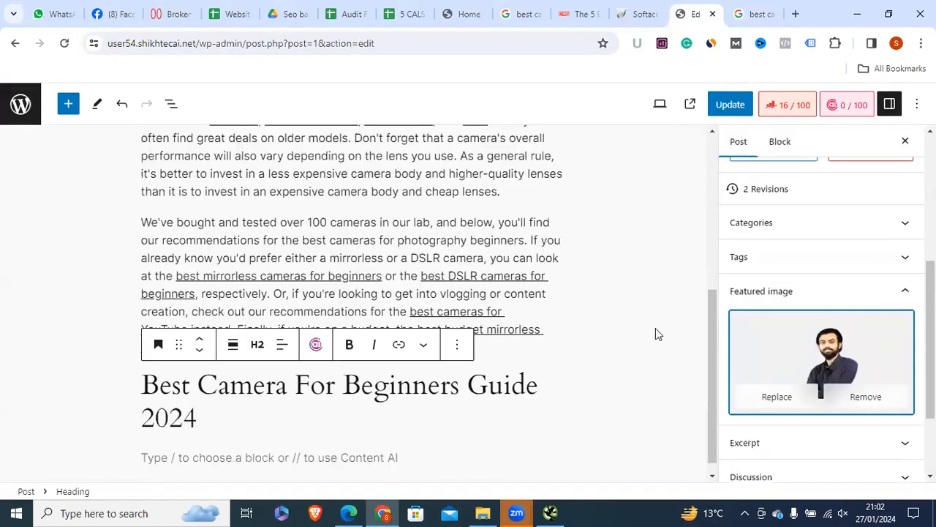
{"action": "left_click_drag", "start_coordinate": [713, 360], "coordinate": [699, 183]}
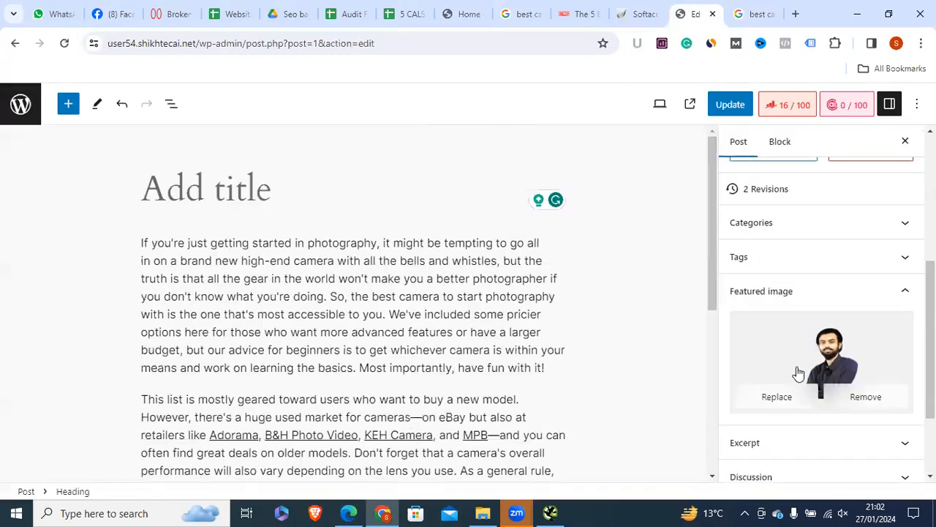
{"action": "left_click", "coordinate": [551, 512]}
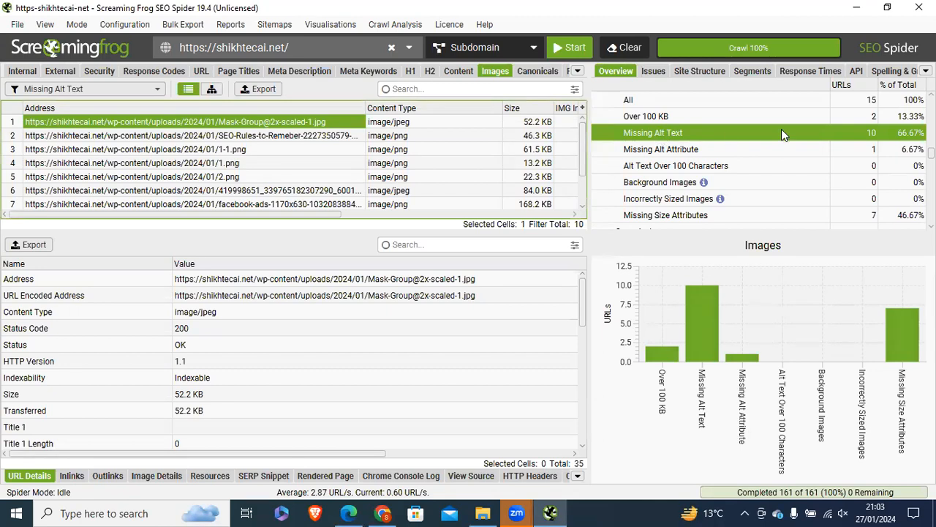
Step: Copy the Mask-Group image URL from the missing-alt list and open it in a new tab
{"action": "left_click", "coordinate": [186, 135]}
{"action": "left_click", "coordinate": [185, 123]}
{"action": "right_click", "coordinate": [236, 124]}
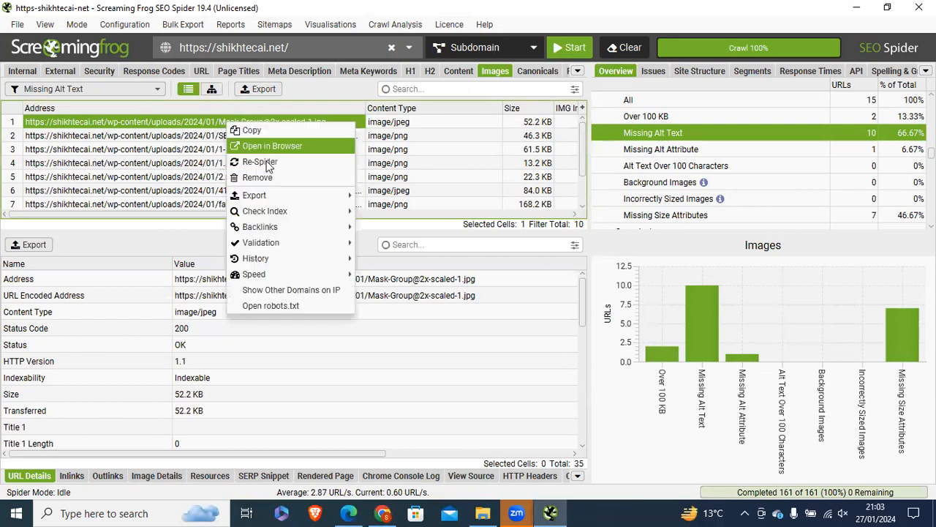
{"action": "left_click", "coordinate": [234, 127]}
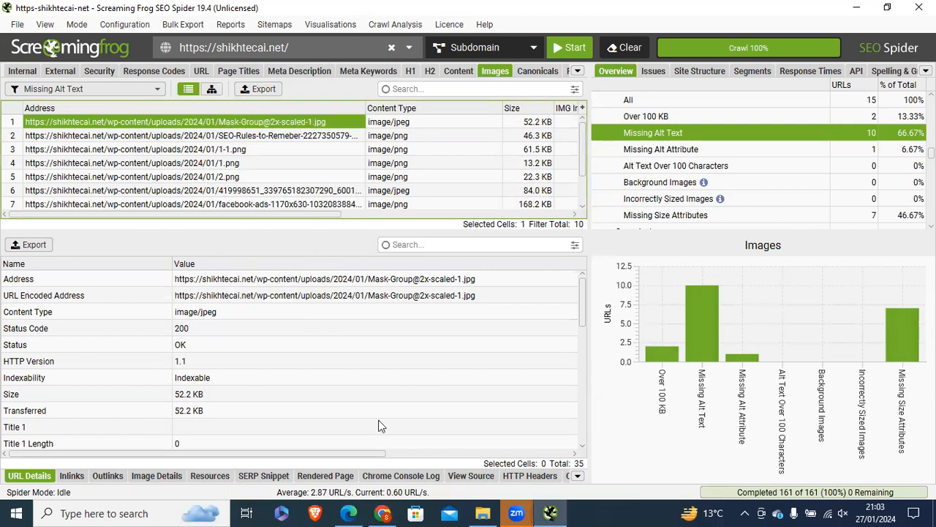
{"action": "left_click", "coordinate": [382, 512]}
{"action": "left_click", "coordinate": [795, 14]}
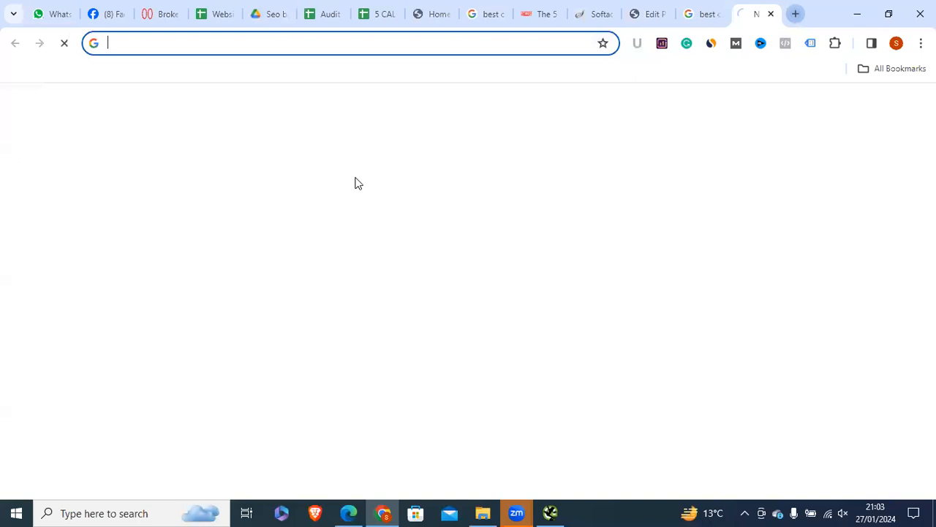
{"action": "key", "text": "ctrl+v"}
{"action": "key", "text": "Return"}
Step: Open the Google-AdWords-logo image in the browser, then return to the Website Audit Report sheet
{"action": "left_click", "coordinate": [550, 513]}
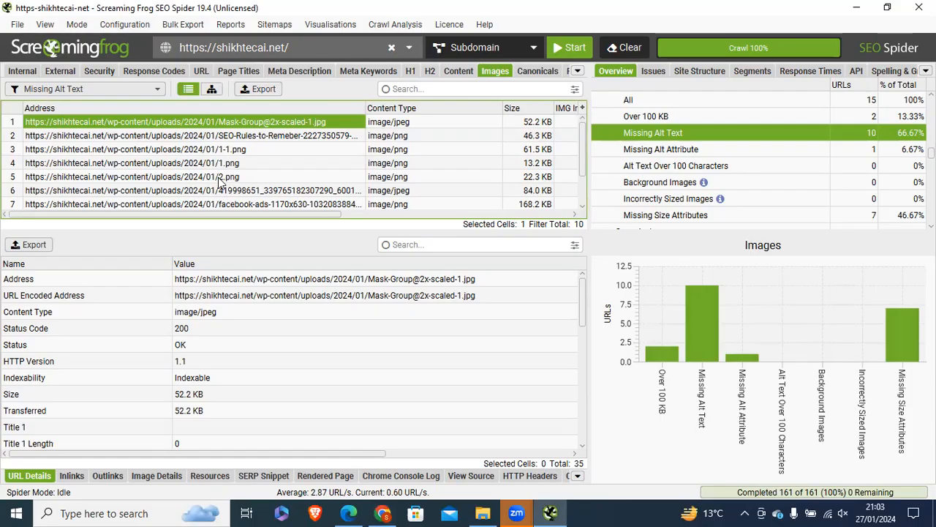
{"action": "scroll", "coordinate": [231, 202], "scroll_direction": "down", "scroll_amount": 1}
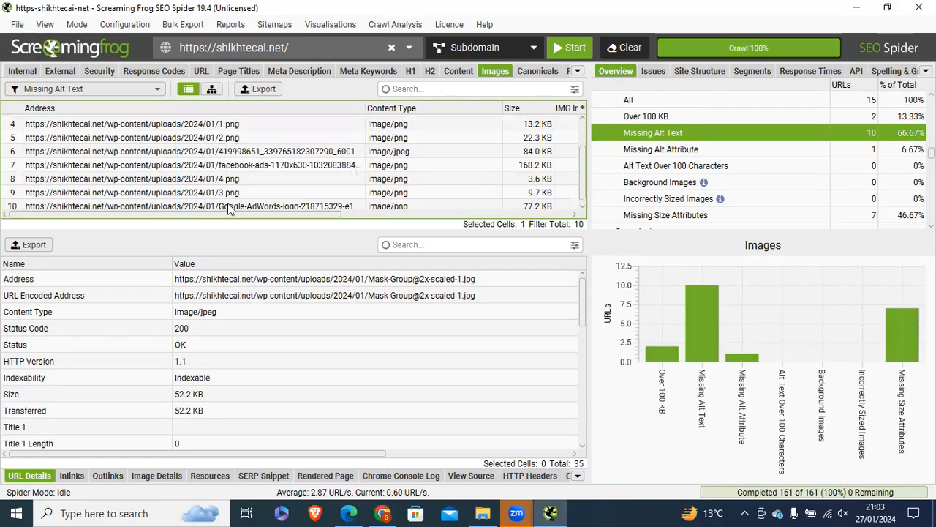
{"action": "left_click", "coordinate": [230, 204]}
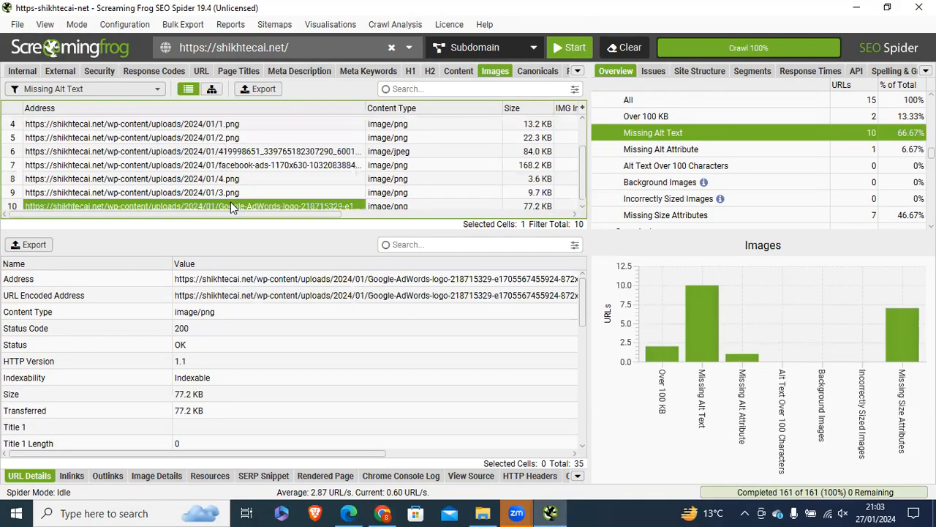
{"action": "left_click", "coordinate": [383, 512]}
{"action": "right_click", "coordinate": [287, 46]}
{"action": "left_click", "coordinate": [355, 211]}
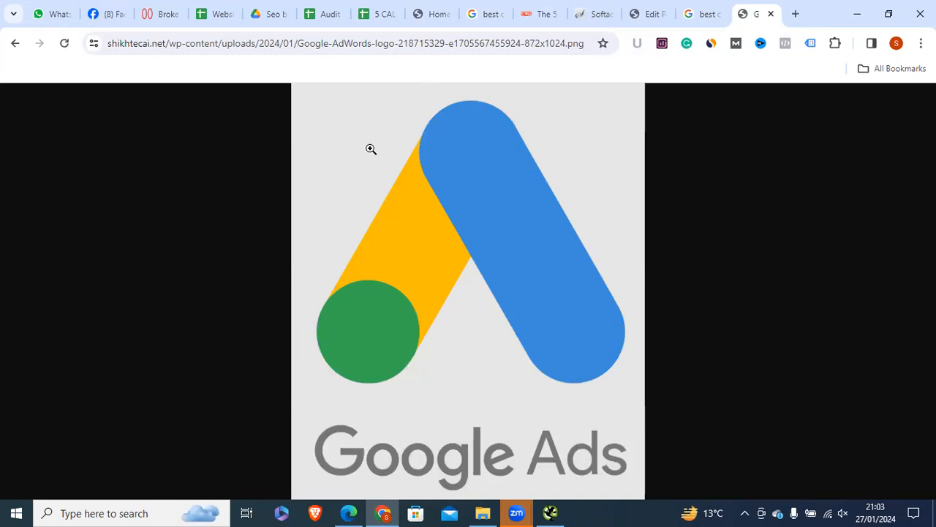
{"action": "left_click", "coordinate": [554, 511]}
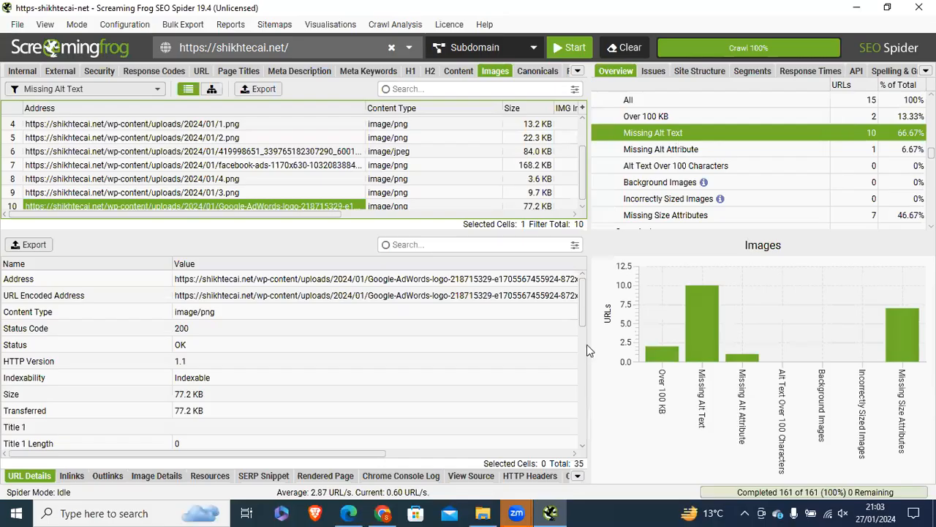
{"action": "left_click", "coordinate": [383, 513]}
{"action": "left_click", "coordinate": [205, 14]}
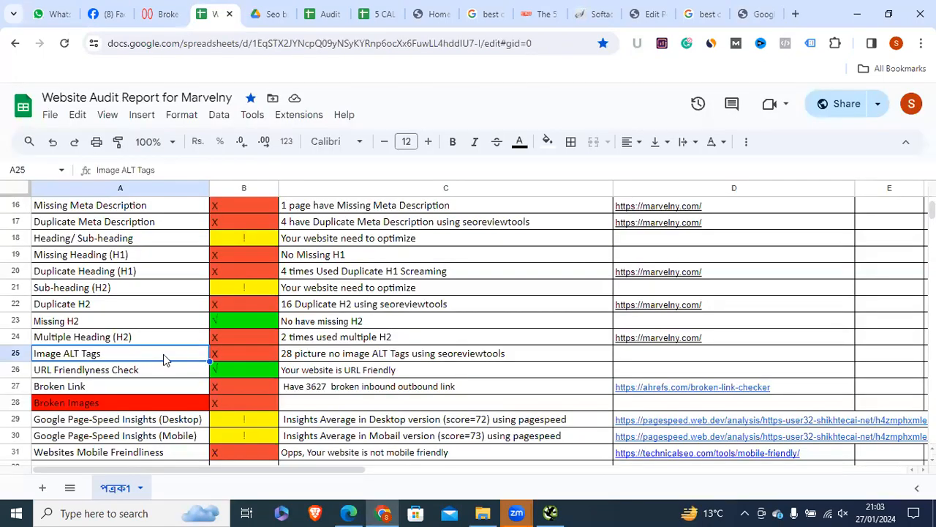
Step: Review row 25's Image ALT Tags finding (28 pictures without alt tags) across cells B25–D25
{"action": "left_click", "coordinate": [226, 361]}
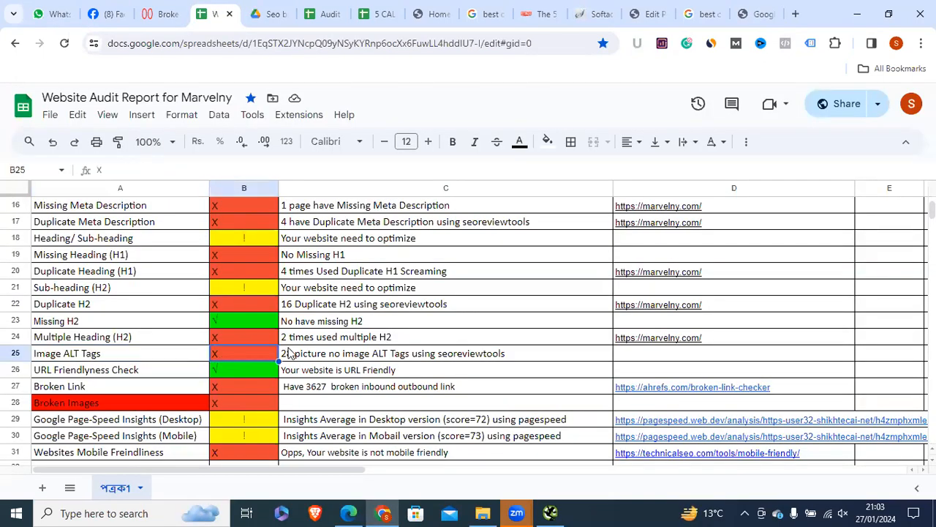
{"action": "left_click", "coordinate": [344, 358]}
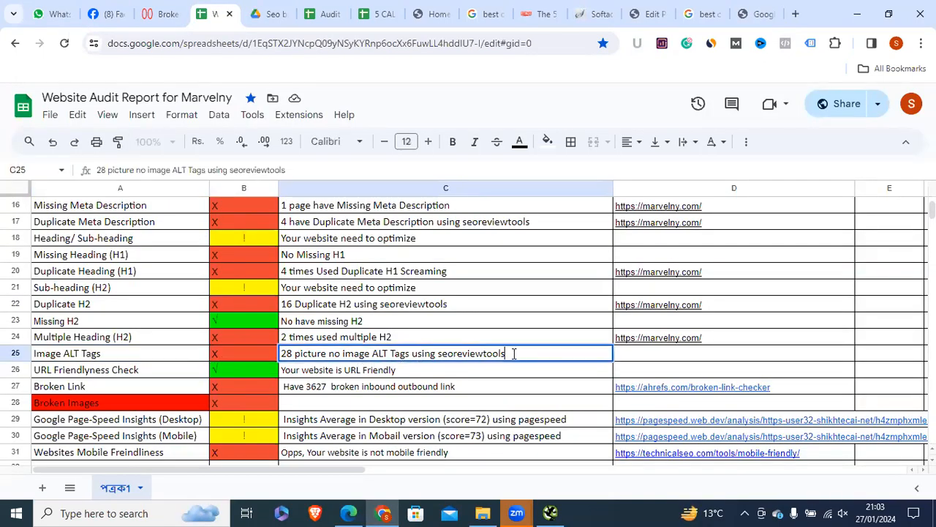
{"action": "left_click", "coordinate": [662, 358]}
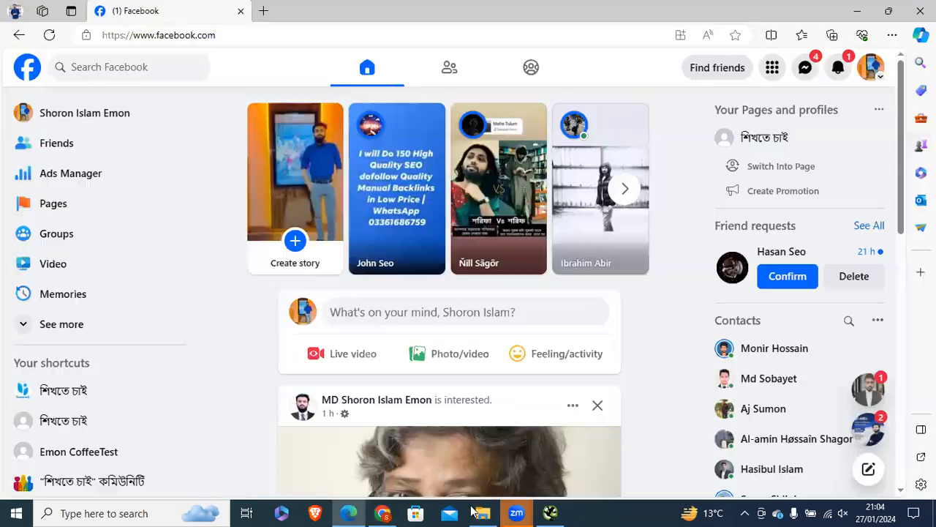
{"action": "left_click", "coordinate": [349, 512]}
{"action": "left_click", "coordinate": [393, 510]}
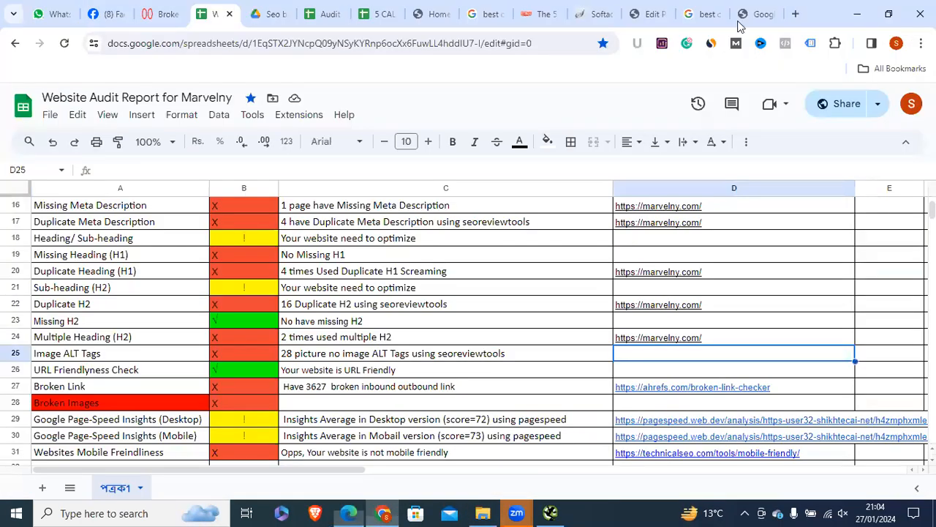
{"action": "left_click", "coordinate": [550, 513]}
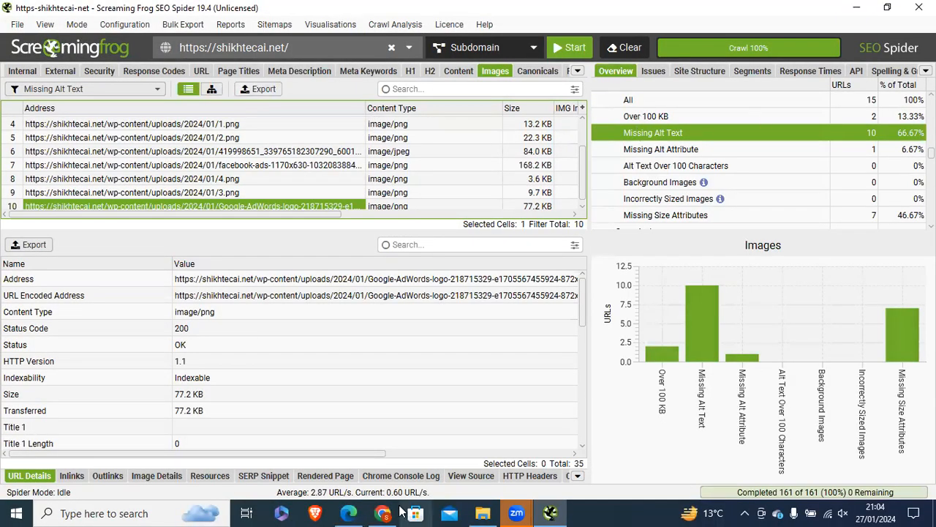
Step: Show the Google-AdWords-logo image tab and select its URL, then head to the Edit Post tab
{"action": "scroll", "coordinate": [261, 188], "scroll_direction": "down", "scroll_amount": 1}
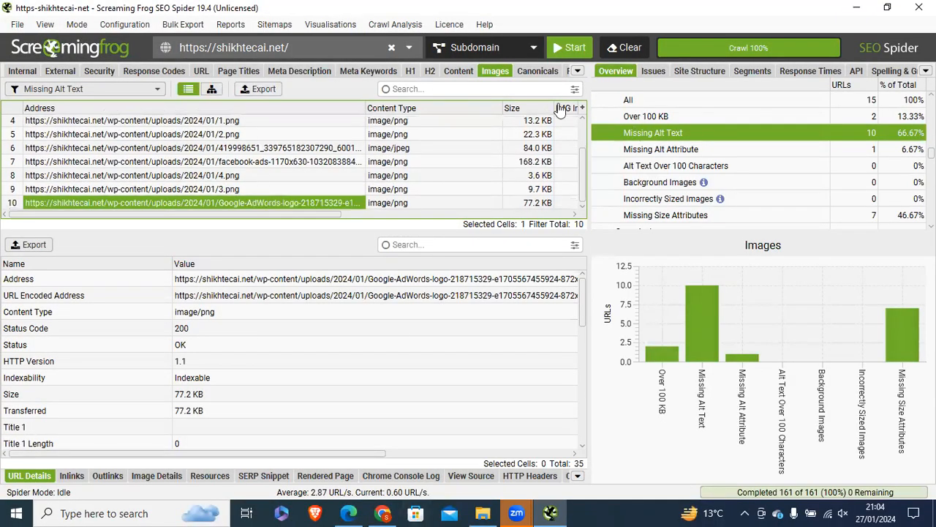
{"action": "left_click", "coordinate": [857, 7]}
{"action": "left_click", "coordinate": [745, 13]}
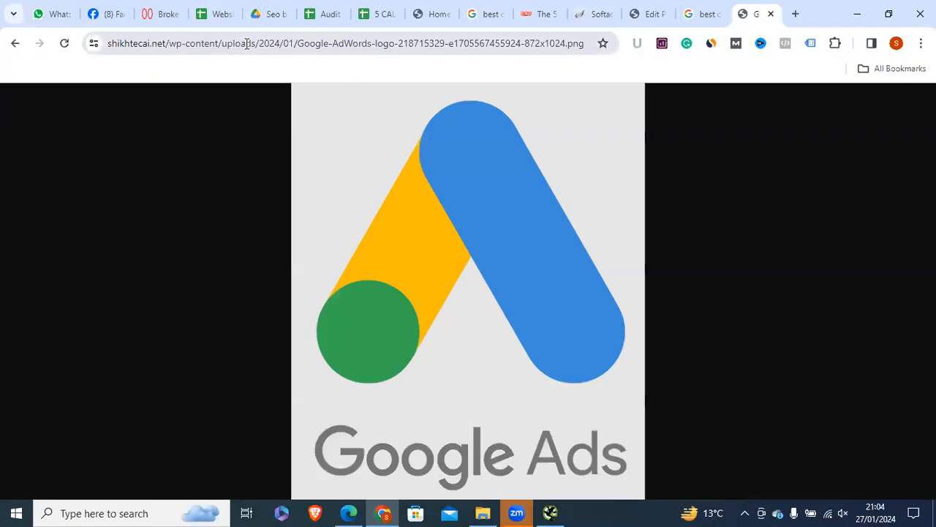
{"action": "left_click", "coordinate": [233, 43]}
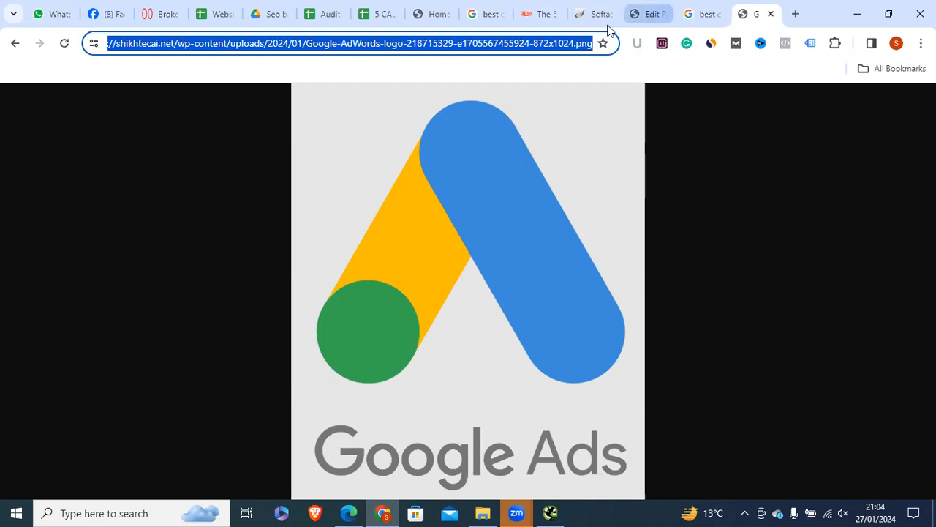
{"action": "left_click", "coordinate": [644, 14]}
Step: Leave the post editor for the Media Library and filter it to images, showing one image
{"action": "left_click", "coordinate": [22, 106]}
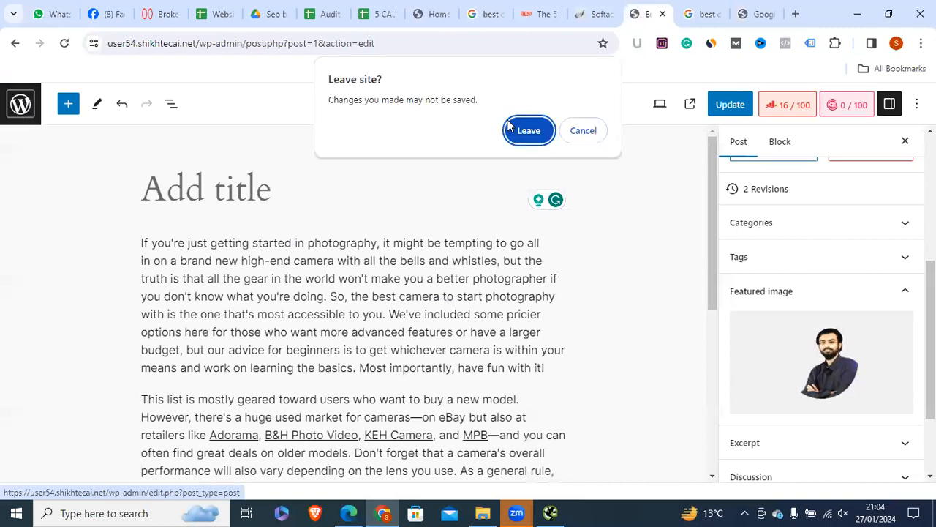
{"action": "left_click", "coordinate": [519, 129]}
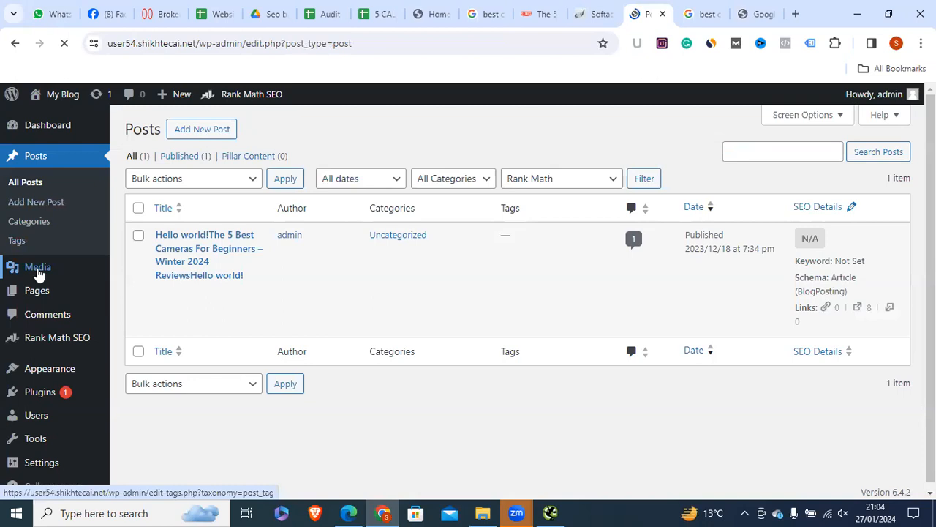
{"action": "left_click", "coordinate": [36, 268]}
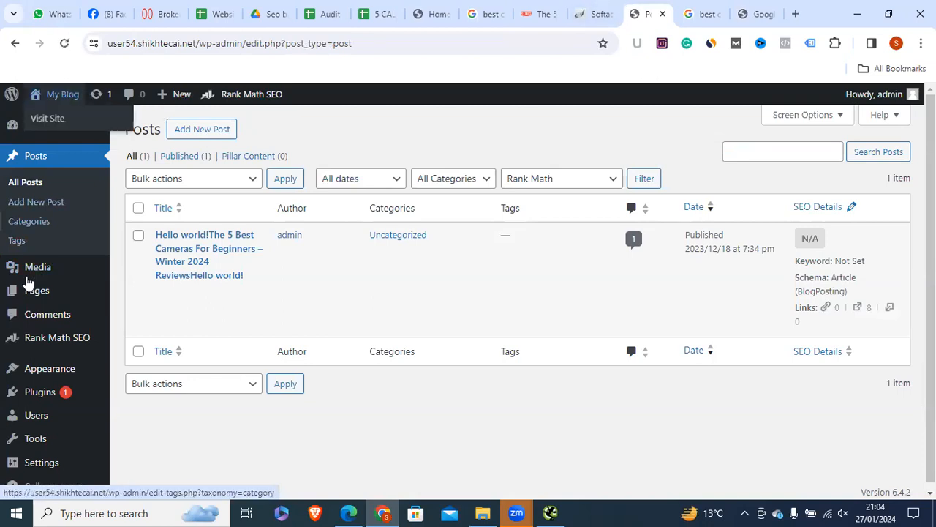
{"action": "mouse_move", "coordinate": [44, 272]}
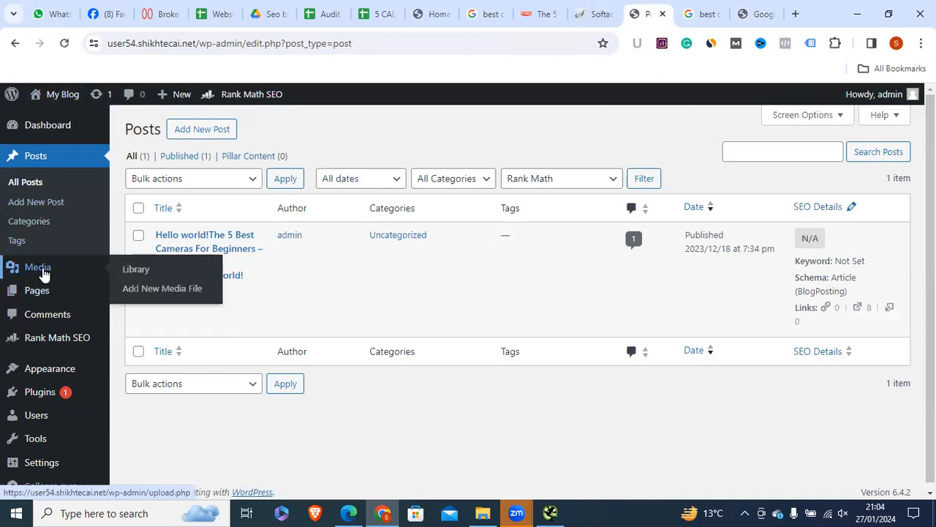
{"action": "left_click", "coordinate": [142, 269]}
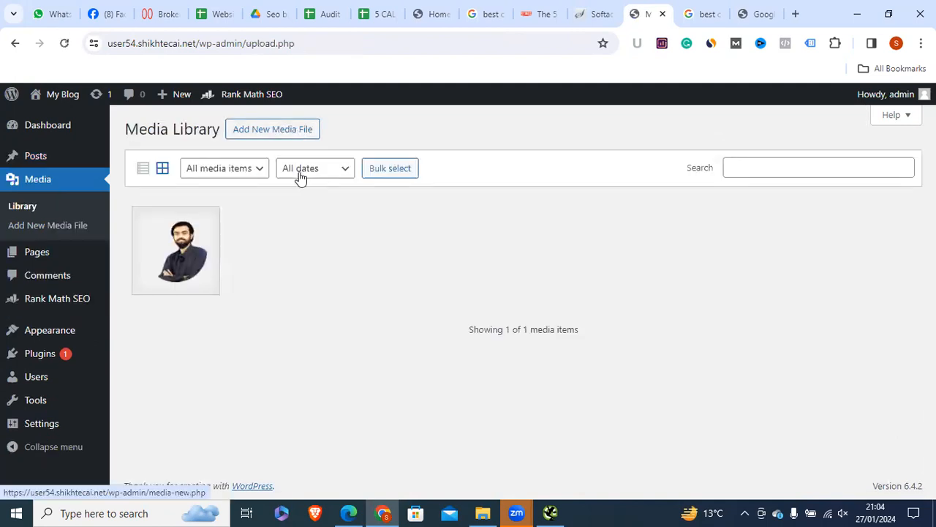
{"action": "left_click", "coordinate": [240, 169]}
{"action": "left_click", "coordinate": [227, 202]}
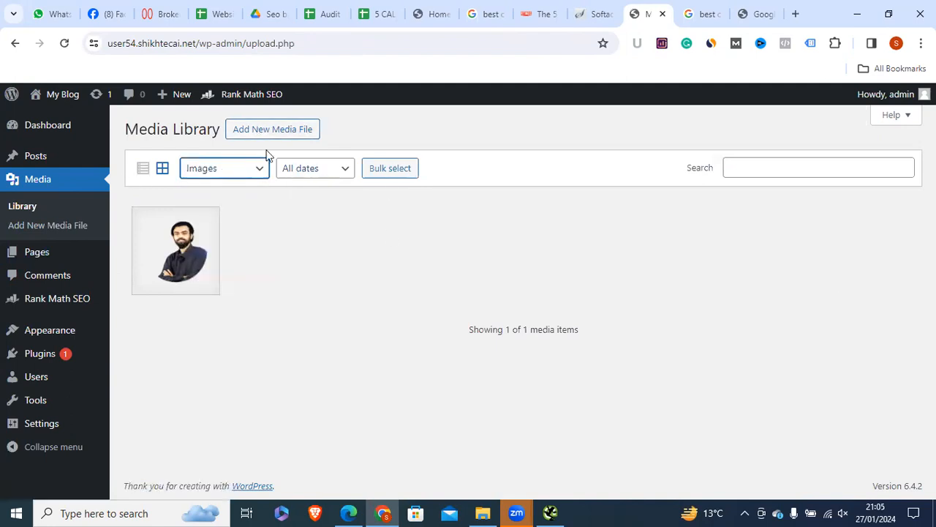
{"action": "left_click", "coordinate": [65, 229]}
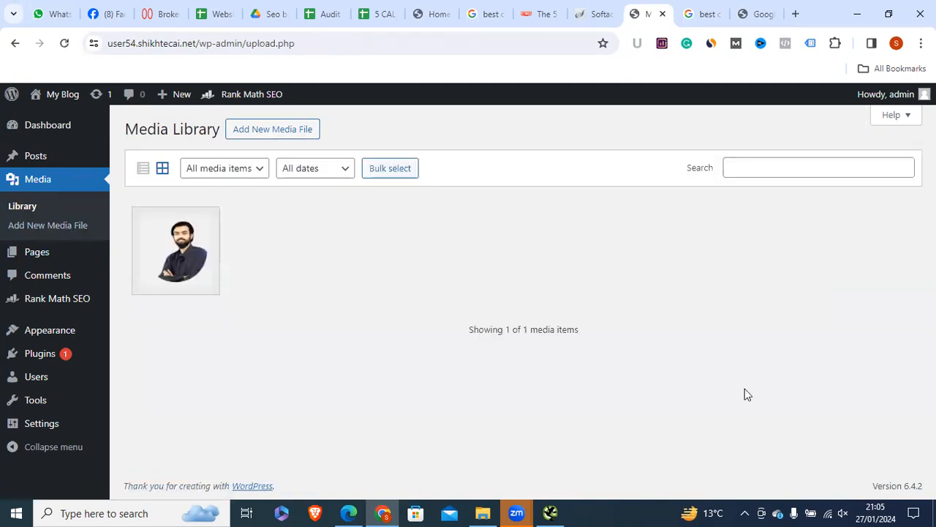
Step: Compare the crawled site's address with the Media Library's domain, then go to the Softaculous tab
{"action": "left_click", "coordinate": [550, 512]}
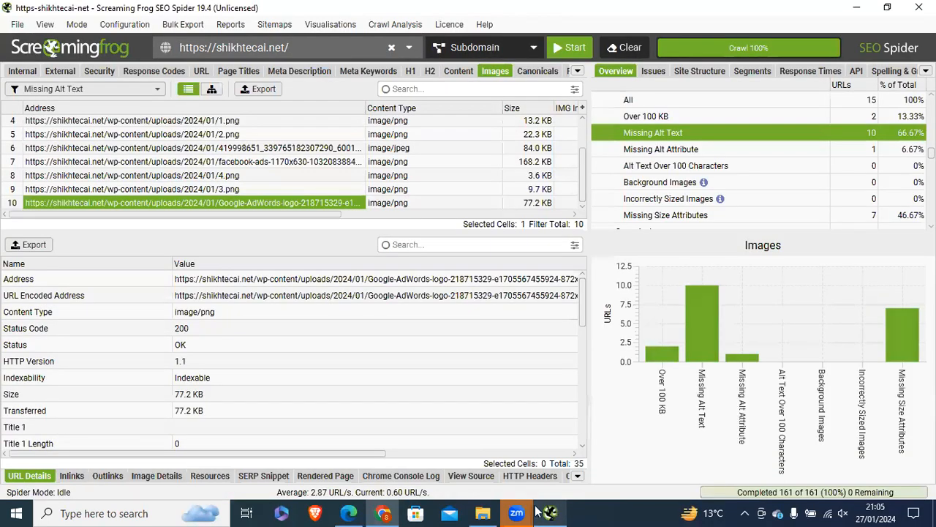
{"action": "left_click", "coordinate": [352, 512]}
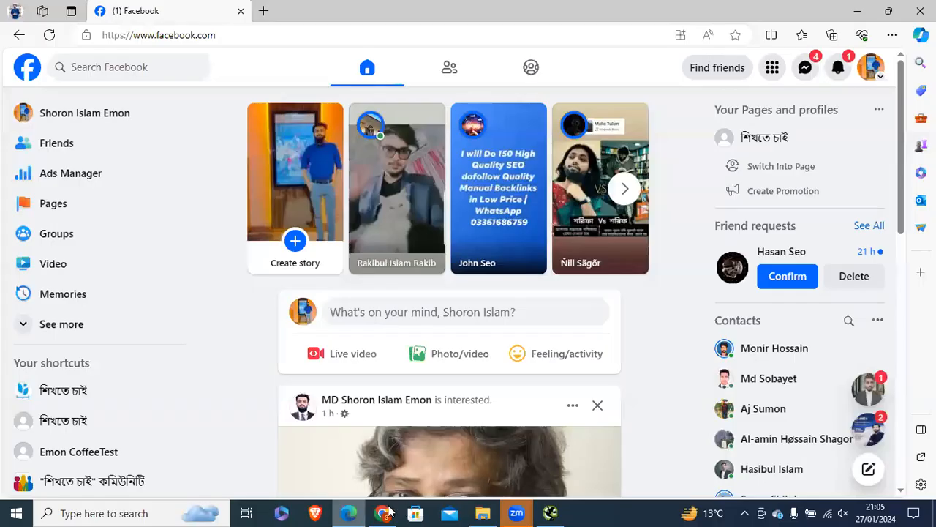
{"action": "left_click", "coordinate": [382, 513]}
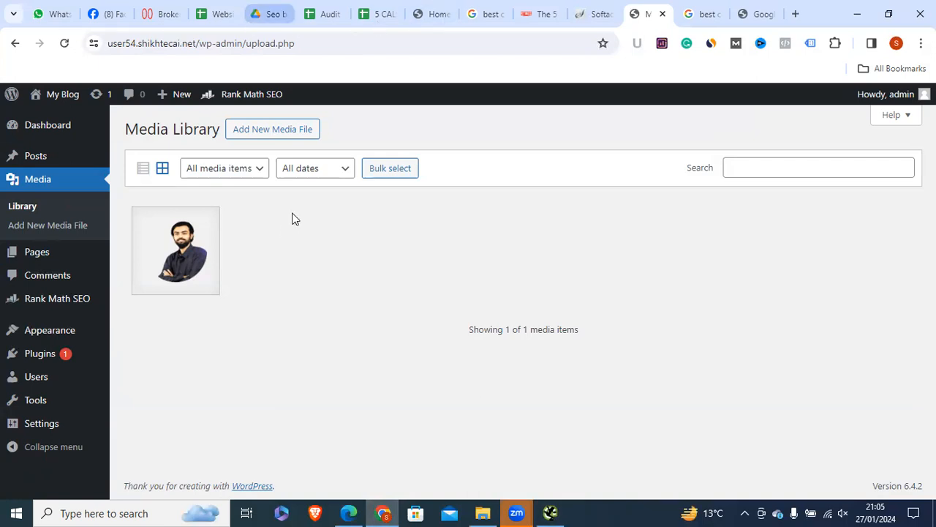
{"action": "key", "text": "alt+Tab"}
{"action": "left_click_drag", "start_coordinate": [309, 48], "coordinate": [160, 48]}
{"action": "key", "text": "alt+Tab"}
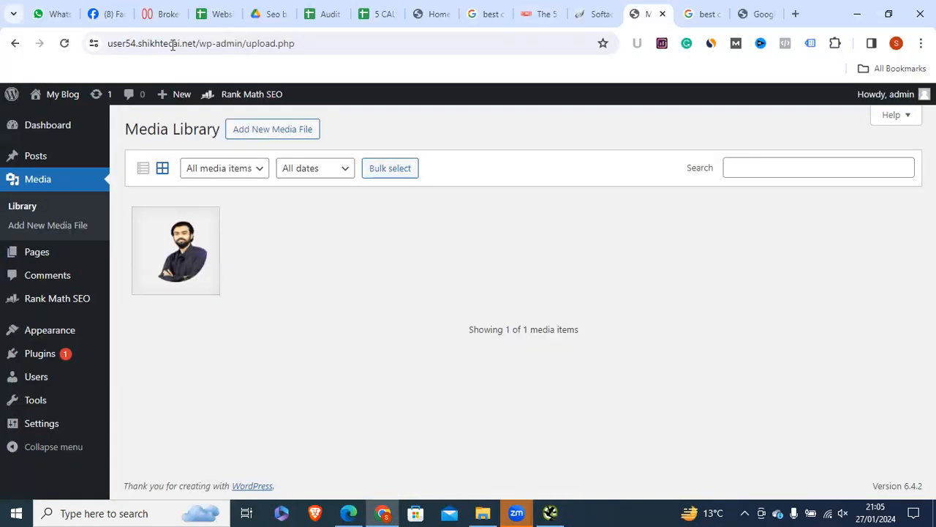
{"action": "left_click_drag", "start_coordinate": [201, 43], "coordinate": [227, 34]}
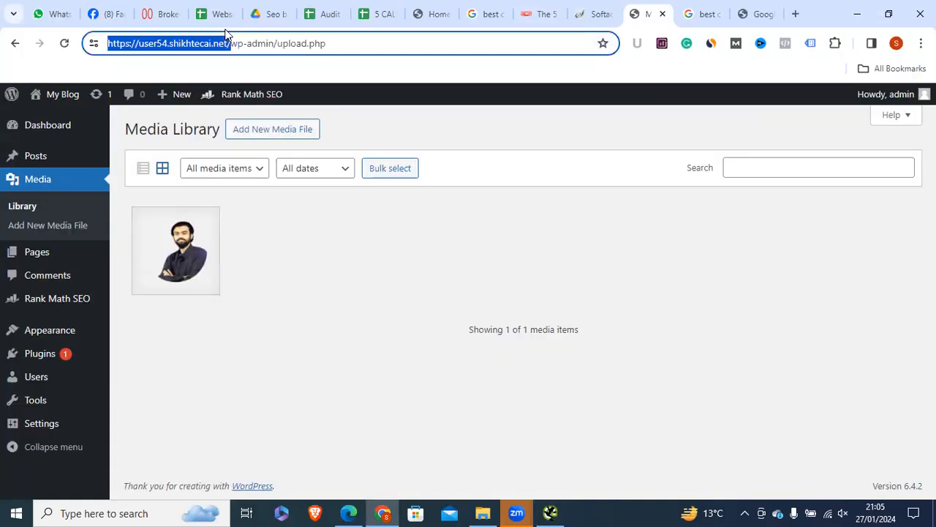
{"action": "left_click", "coordinate": [582, 14]}
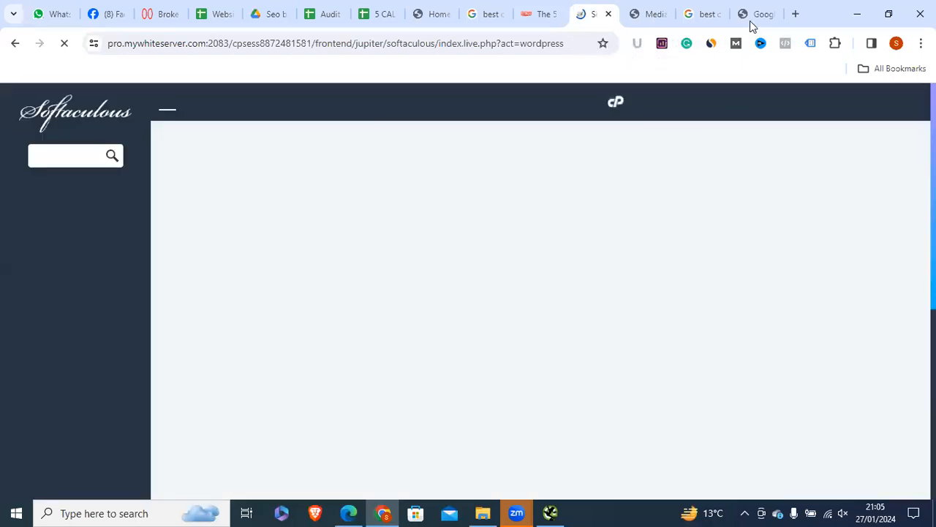
Step: Check the Google Ads image's domain, then scroll Softaculous's WordPress installations down to shikhtecai.net
{"action": "left_click", "coordinate": [750, 20]}
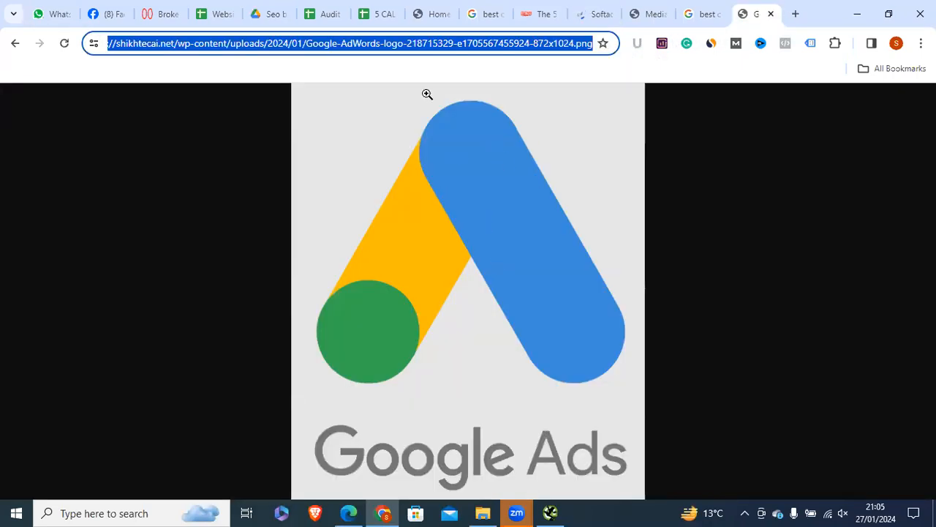
{"action": "left_click", "coordinate": [597, 16]}
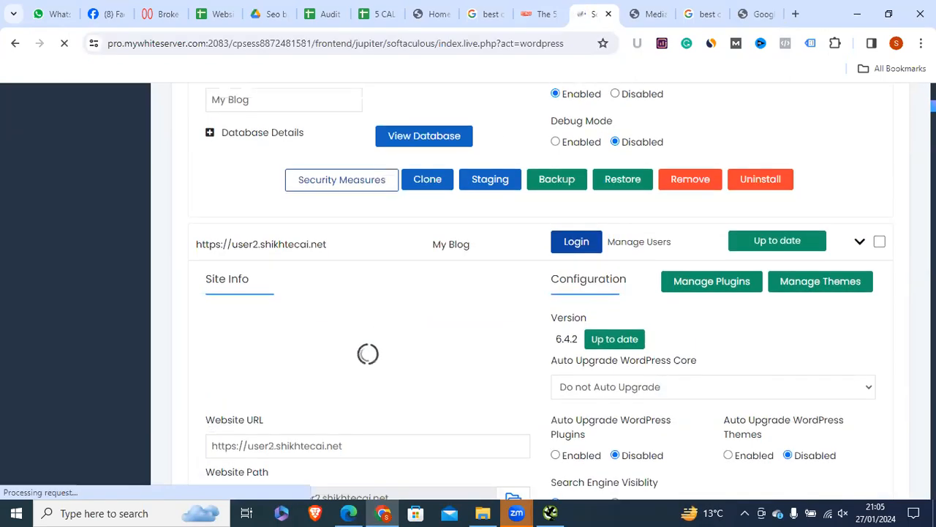
{"action": "scroll", "coordinate": [541, 292], "scroll_direction": "down", "scroll_amount": 10}
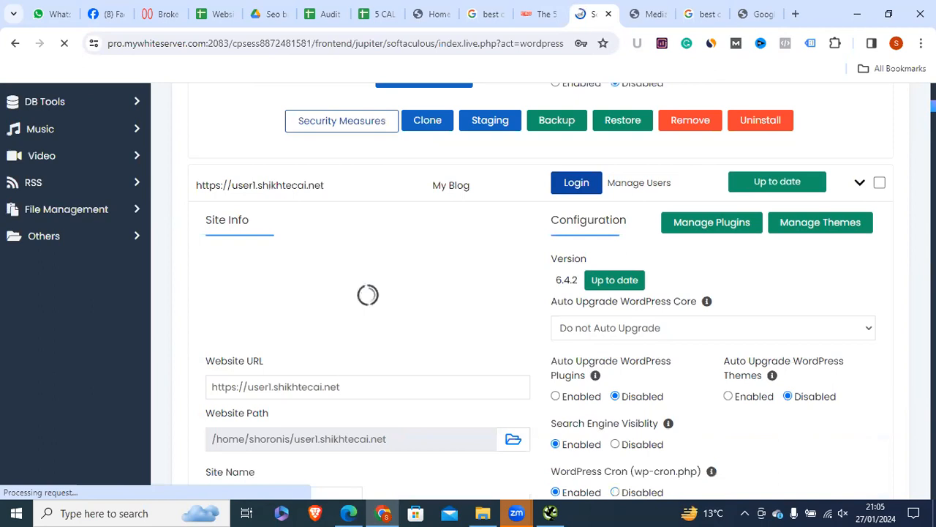
{"action": "scroll", "coordinate": [542, 293], "scroll_direction": "up", "scroll_amount": 15}
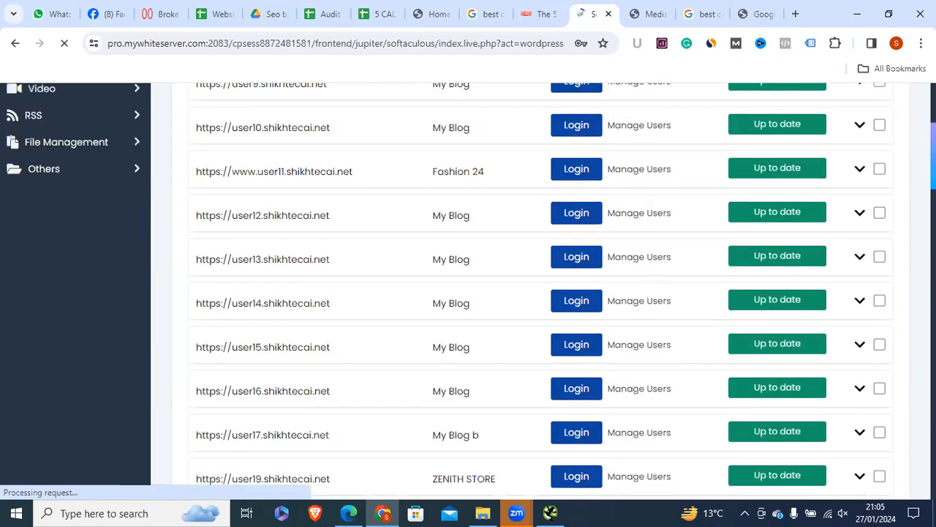
{"action": "scroll", "coordinate": [542, 292], "scroll_direction": "down", "scroll_amount": 5}
{"action": "scroll", "coordinate": [541, 292], "scroll_direction": "up", "scroll_amount": 5}
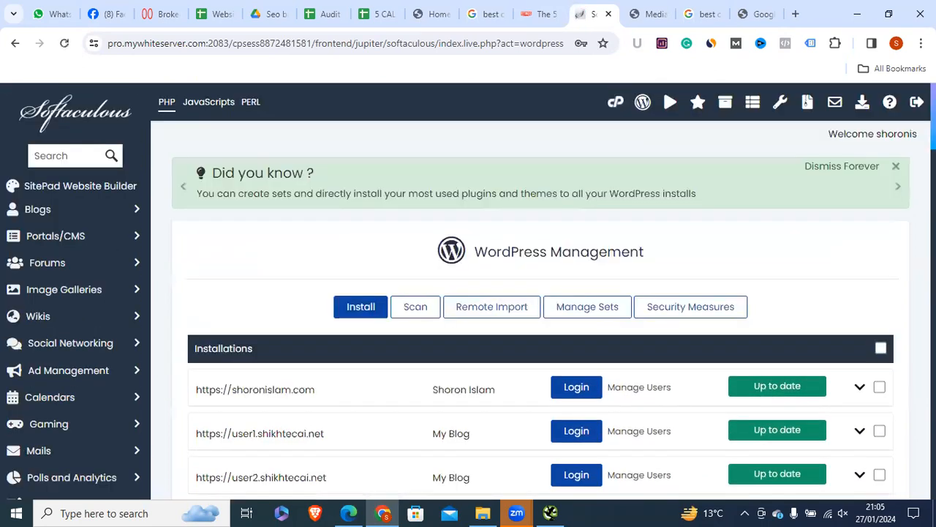
{"action": "scroll", "coordinate": [542, 293], "scroll_direction": "down", "scroll_amount": 1}
{"action": "scroll", "coordinate": [541, 292], "scroll_direction": "down", "scroll_amount": 20}
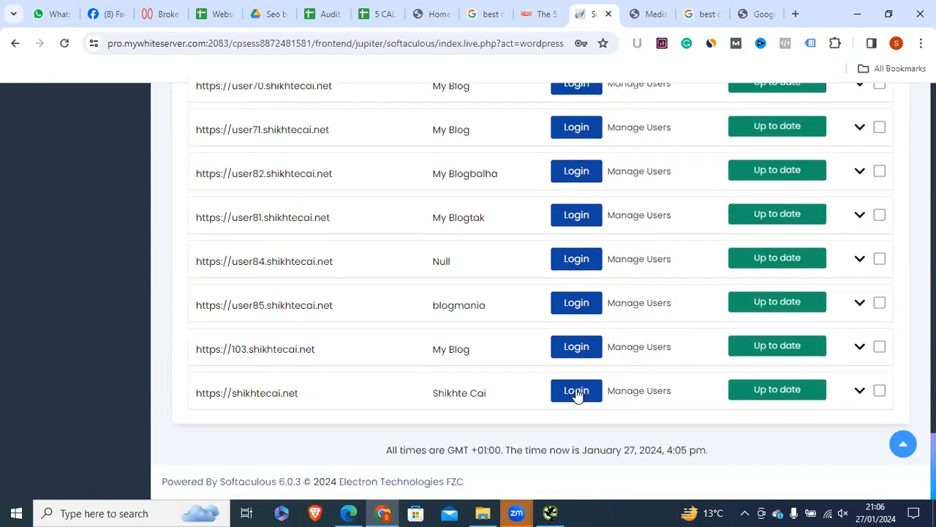
Step: Log in to shikhtecai.net's WordPress admin from the Softaculous list and scroll the dashboard
{"action": "left_click", "coordinate": [577, 392]}
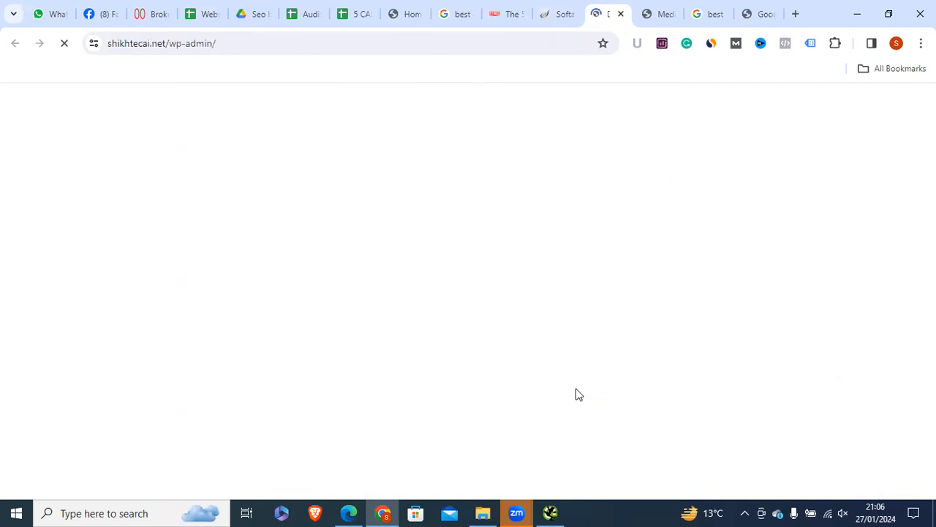
{"action": "scroll", "coordinate": [512, 299], "scroll_direction": "down", "scroll_amount": 15}
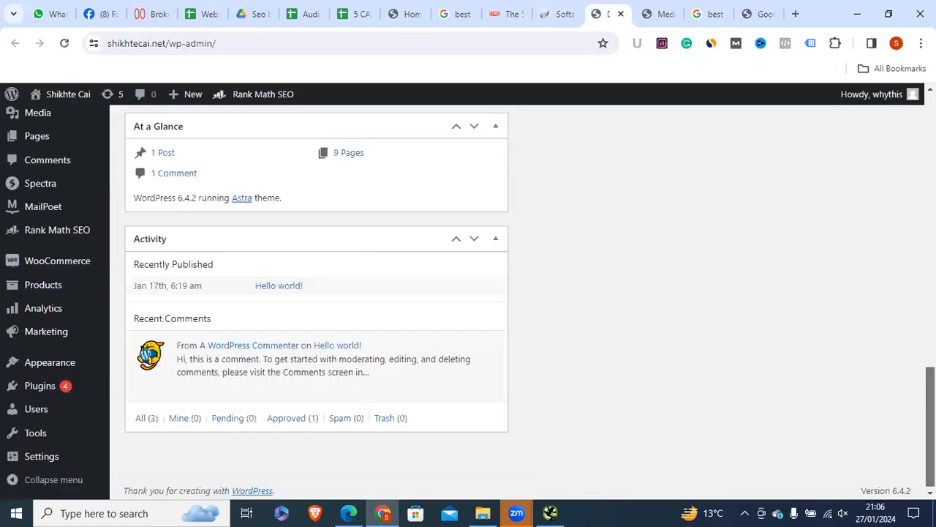
{"action": "scroll", "coordinate": [512, 300], "scroll_direction": "up", "scroll_amount": 10}
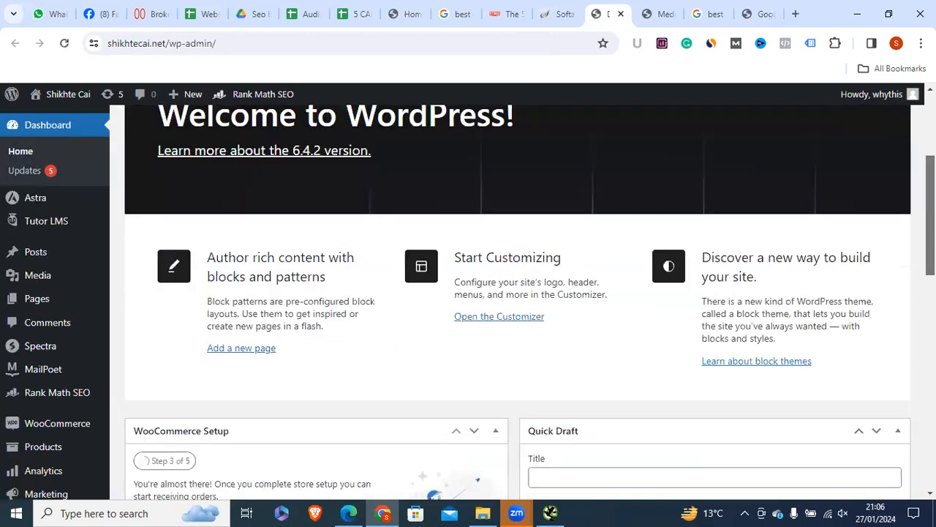
{"action": "scroll", "coordinate": [512, 300], "scroll_direction": "down", "scroll_amount": 8}
{"action": "scroll", "coordinate": [512, 300], "scroll_direction": "up", "scroll_amount": 8}
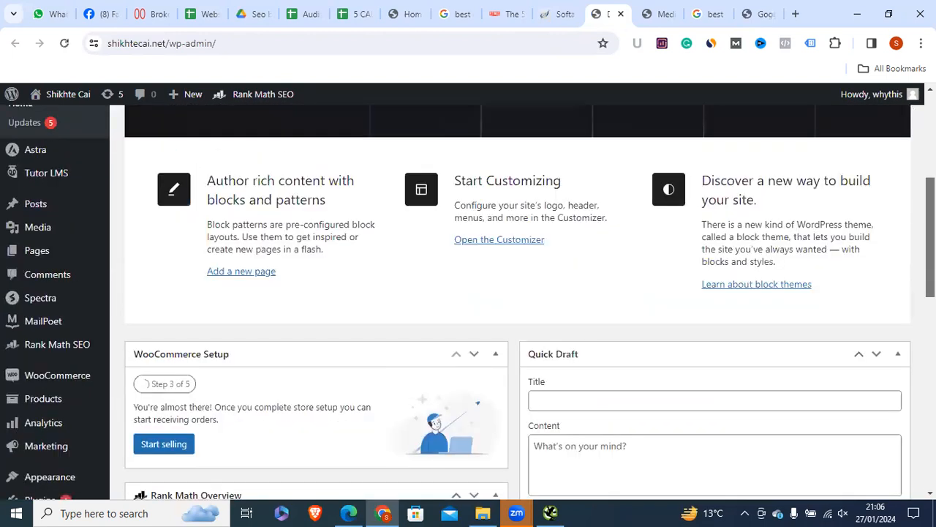
{"action": "scroll", "coordinate": [512, 300], "scroll_direction": "down", "scroll_amount": 3}
{"action": "scroll", "coordinate": [512, 300], "scroll_direction": "up", "scroll_amount": 5}
Step: Open the Media Library and check the Google Ads image's address in the other tab
{"action": "mouse_move", "coordinate": [40, 275]}
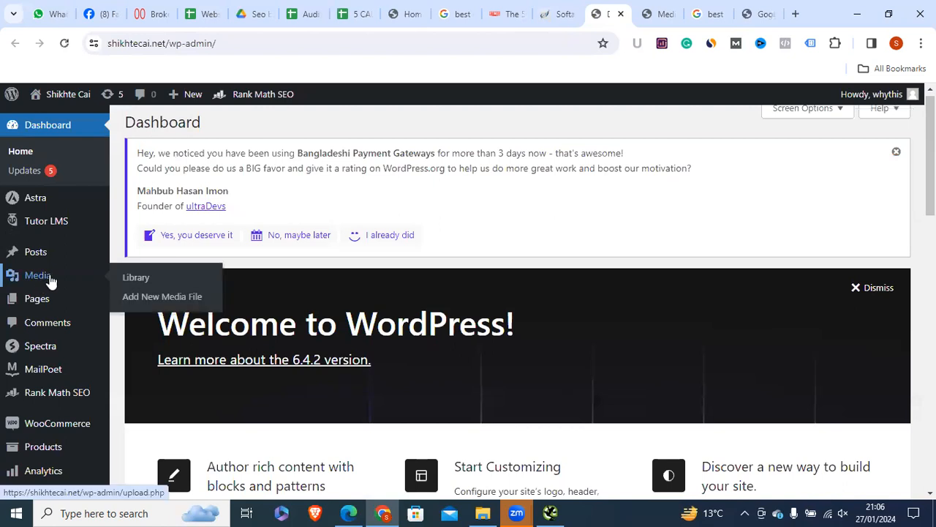
{"action": "left_click", "coordinate": [134, 285]}
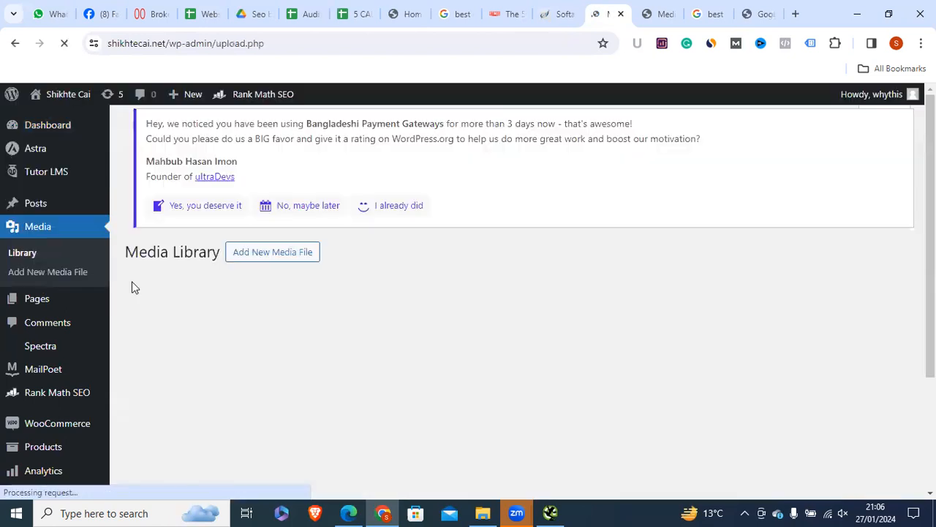
{"action": "scroll", "coordinate": [512, 300], "scroll_direction": "down", "scroll_amount": 1}
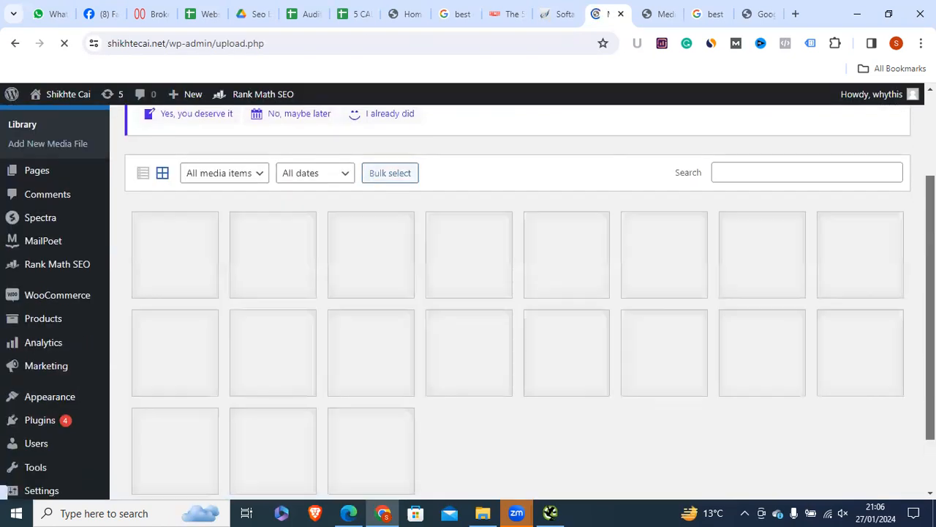
{"action": "scroll", "coordinate": [469, 300], "scroll_direction": "up", "scroll_amount": 2}
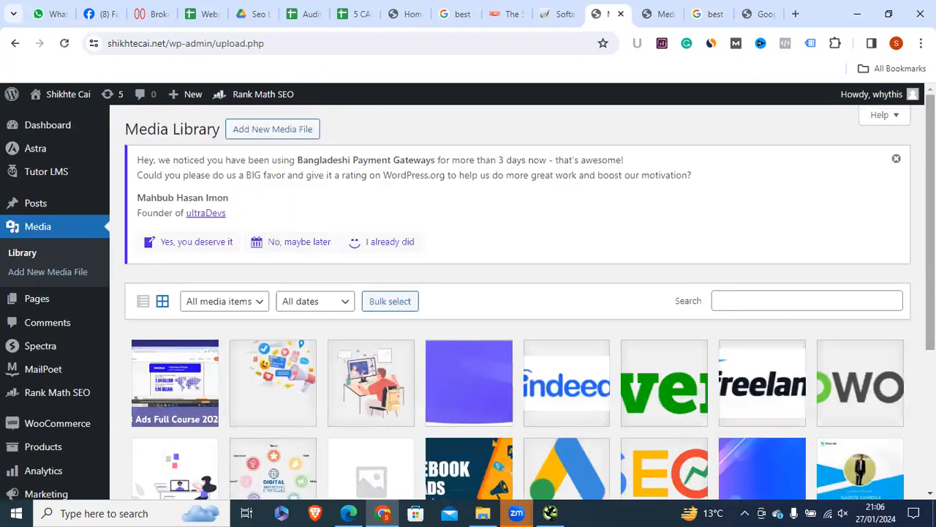
{"action": "scroll", "coordinate": [33, 207], "scroll_direction": "down", "scroll_amount": 1}
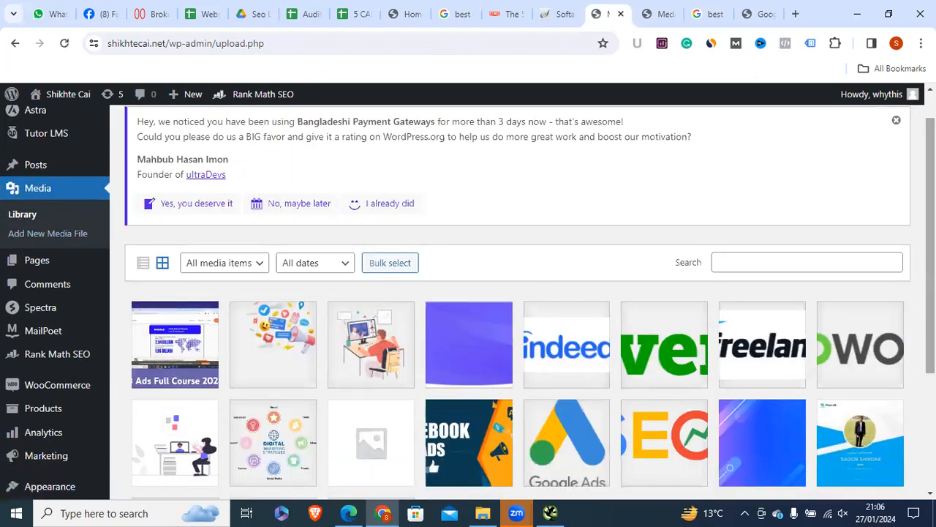
{"action": "scroll", "coordinate": [561, 326], "scroll_direction": "down", "scroll_amount": 2}
{"action": "left_click", "coordinate": [757, 16]}
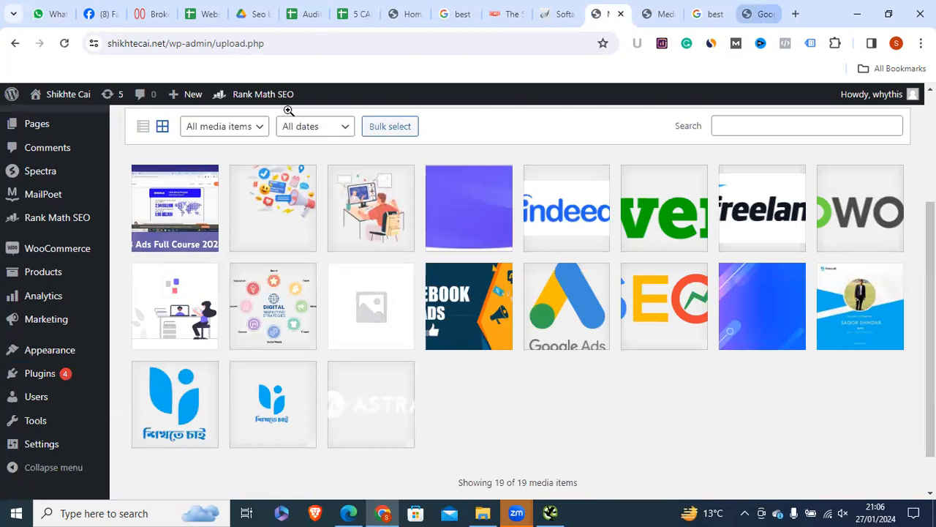
{"action": "left_click", "coordinate": [213, 48]}
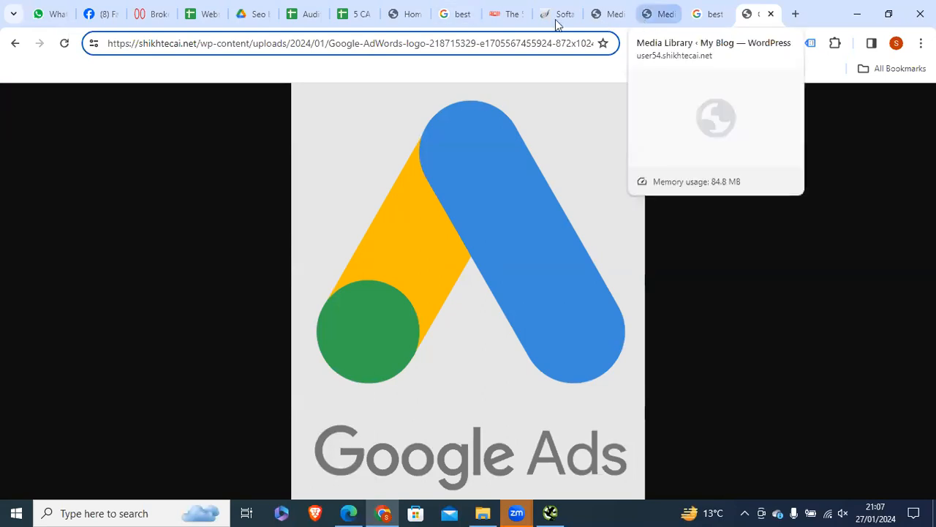
{"action": "left_click", "coordinate": [612, 21]}
Step: Enter alt text 'google ads' on the Google Ads logo, fix the typo, and close
{"action": "left_click", "coordinate": [550, 337]}
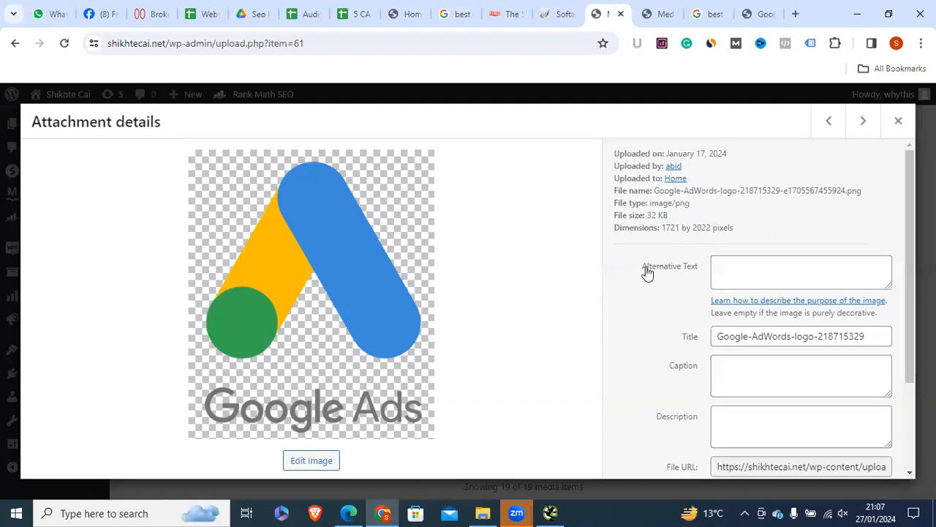
{"action": "left_click_drag", "start_coordinate": [633, 268], "coordinate": [698, 271]}
{"action": "left_click", "coordinate": [730, 269]}
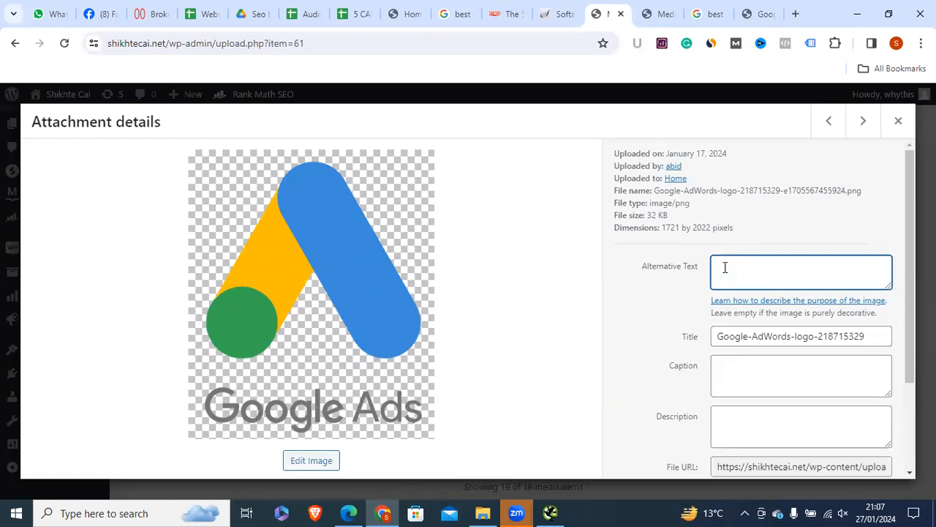
{"action": "type", "text": "gogle ads"}
{"action": "left_click", "coordinate": [719, 267]}
{"action": "type", "text": "o"}
{"action": "left_click_drag", "start_coordinate": [786, 272], "coordinate": [661, 286]}
{"action": "left_click_drag", "start_coordinate": [910, 234], "coordinate": [910, 313]}
{"action": "scroll", "coordinate": [895, 203], "scroll_direction": "up", "scroll_amount": 2}
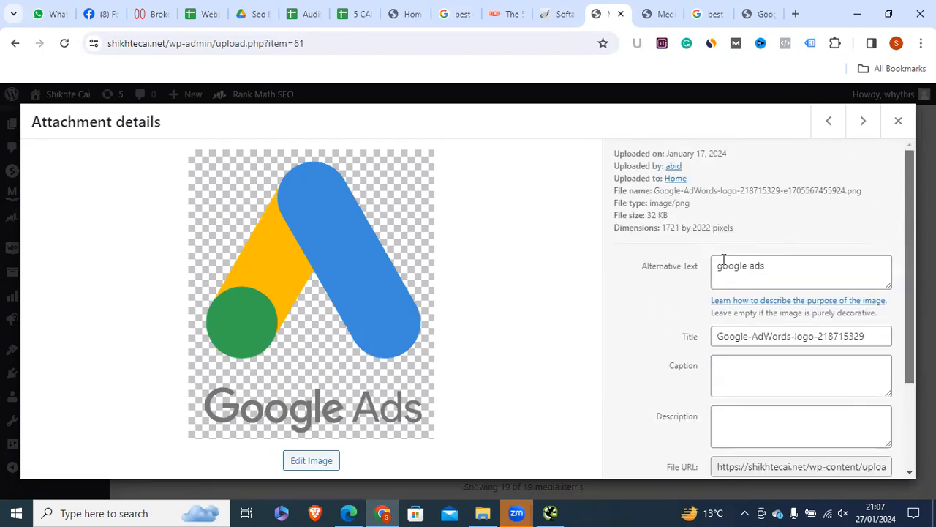
{"action": "left_click", "coordinate": [898, 120]}
{"action": "left_click", "coordinate": [580, 302]}
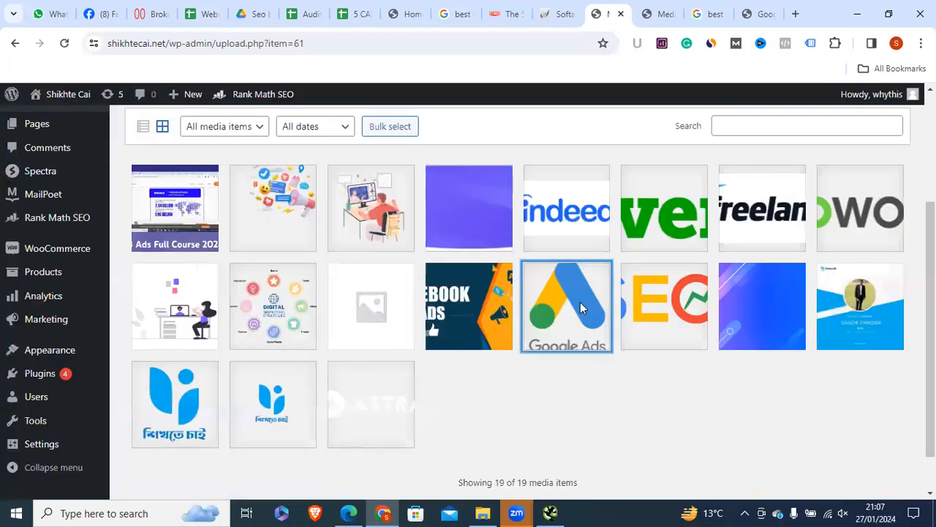
Step: Confirm the Google Ads alt text saved, then copy the facebook-ads image address from the crawler
{"action": "triple_click", "coordinate": [761, 261]}
{"action": "left_click", "coordinate": [899, 121]}
{"action": "left_click", "coordinate": [552, 512]}
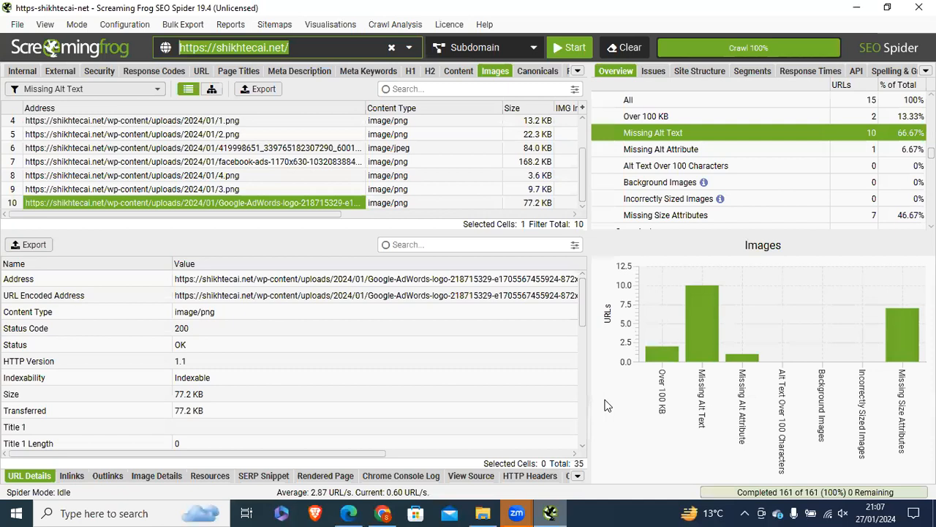
{"action": "left_click", "coordinate": [134, 163]}
{"action": "right_click", "coordinate": [133, 163]}
{"action": "left_click", "coordinate": [265, 273]}
Step: Load the copied facebook-ads image address in the browser's image tab
{"action": "left_click", "coordinate": [856, 7]}
{"action": "left_click", "coordinate": [759, 14]}
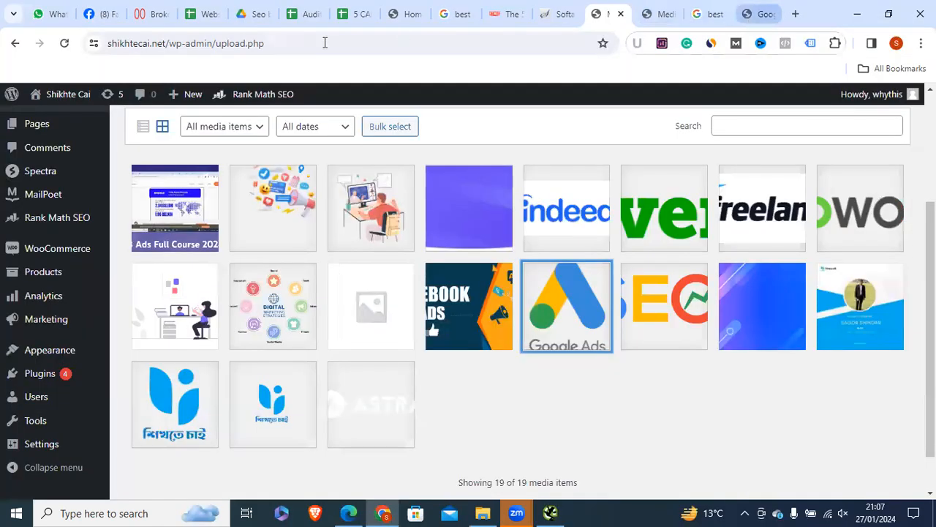
{"action": "left_click", "coordinate": [316, 47]}
{"action": "double_click", "coordinate": [315, 48]}
{"action": "right_click", "coordinate": [315, 47]}
{"action": "left_click", "coordinate": [383, 214]}
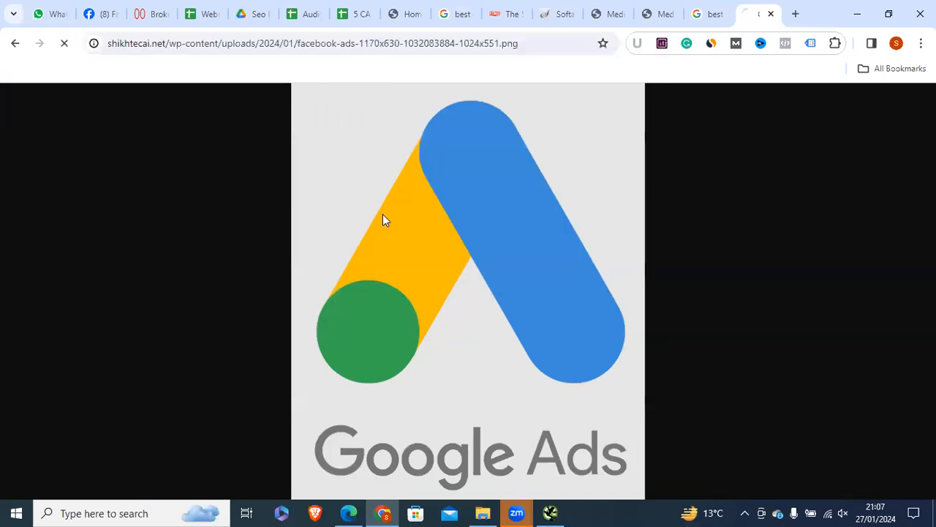
{"action": "left_click", "coordinate": [613, 14]}
Step: Give the Facebook Ads banner image the alt text 'fb ads' and close its details
{"action": "left_click", "coordinate": [469, 339]}
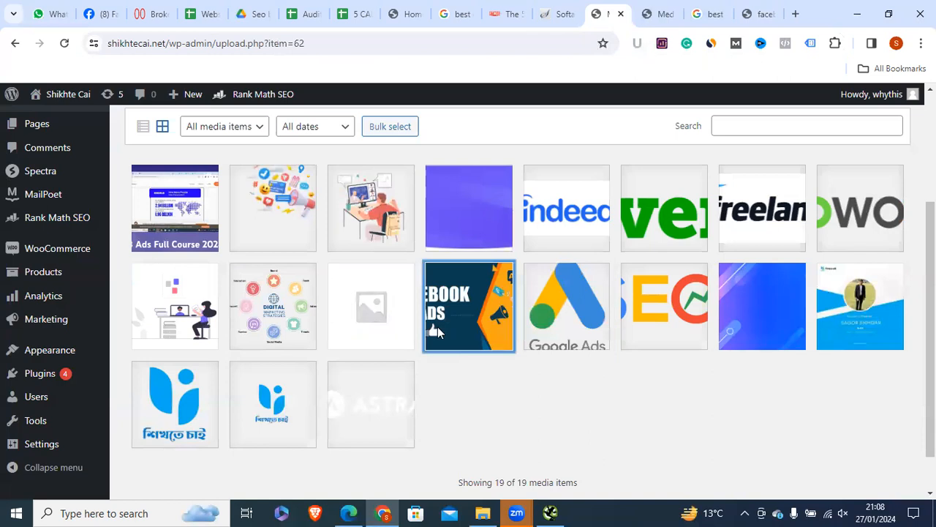
{"action": "left_click", "coordinate": [761, 13]}
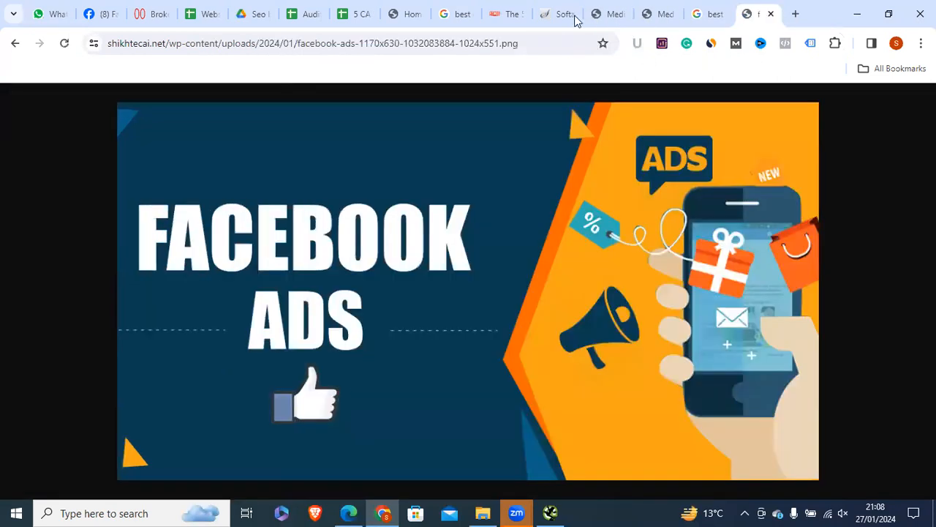
{"action": "left_click", "coordinate": [607, 14]}
{"action": "left_click", "coordinate": [722, 264]}
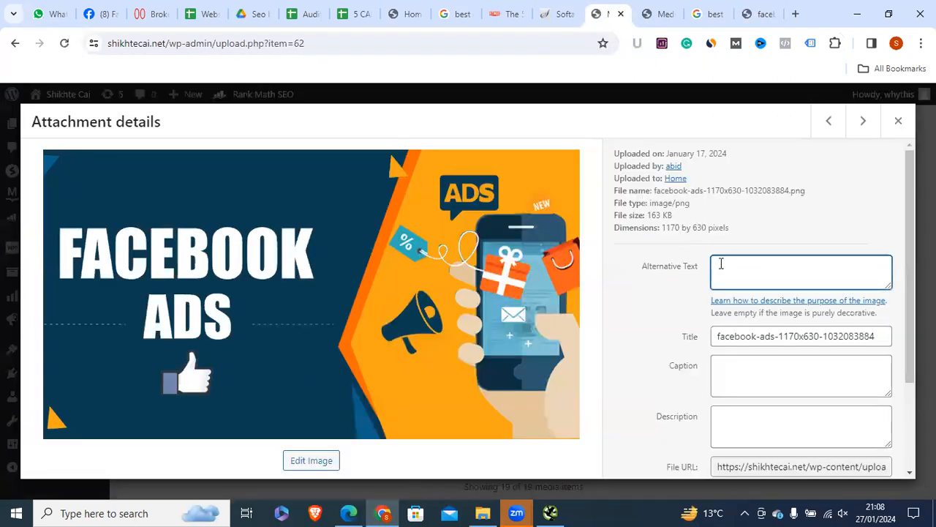
{"action": "type", "text": "fb ads"}
{"action": "key", "text": "Escape"}
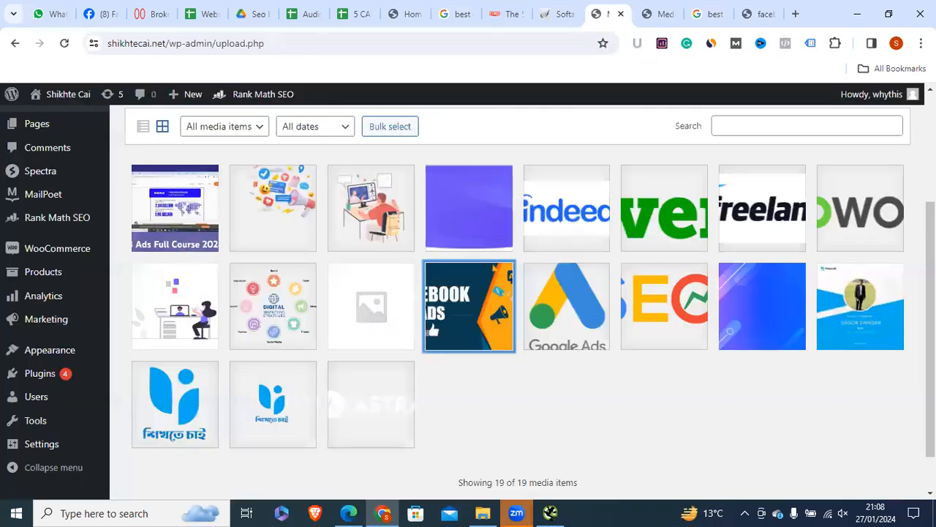
{"action": "scroll", "coordinate": [432, 323], "scroll_direction": "up", "scroll_amount": 3}
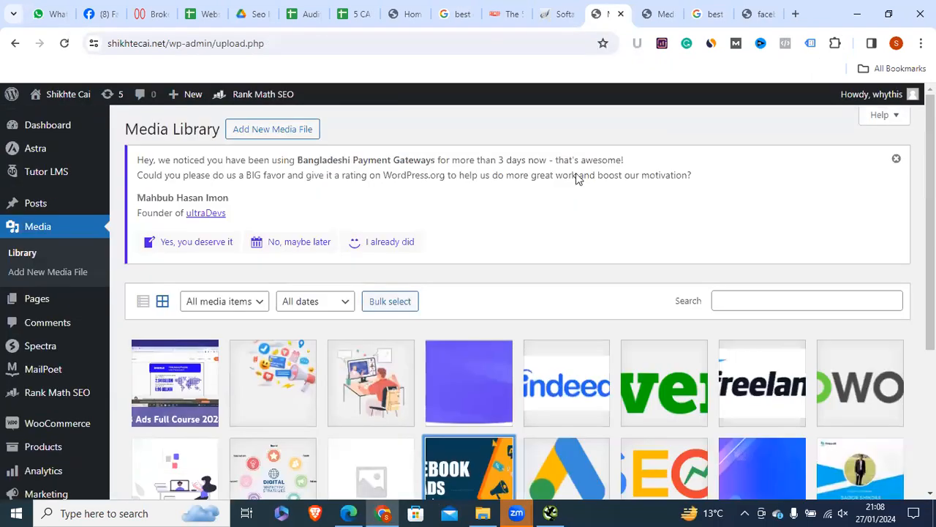
Step: Review the URL Friendlyness Check and Broken Link items in the Website Audit Report sheet
{"action": "left_click", "coordinate": [204, 15]}
{"action": "left_click", "coordinate": [63, 374]}
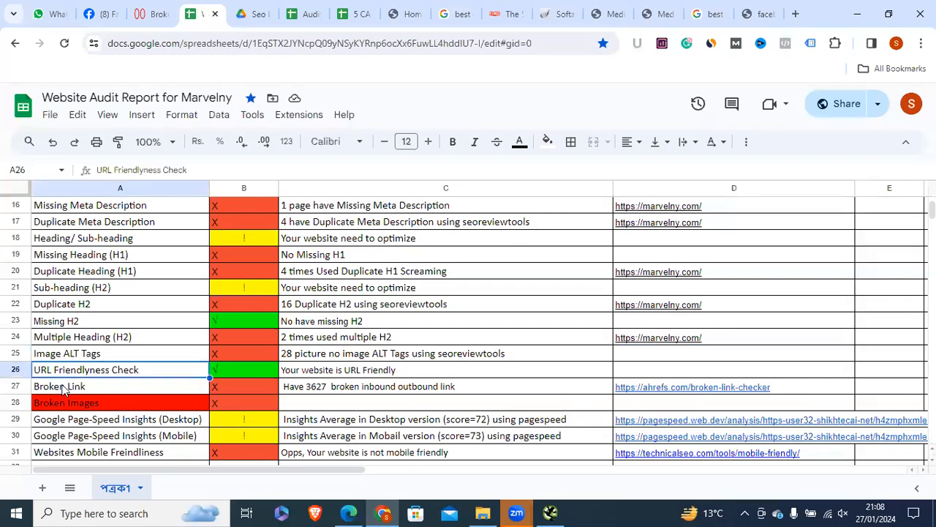
{"action": "left_click", "coordinate": [62, 390]}
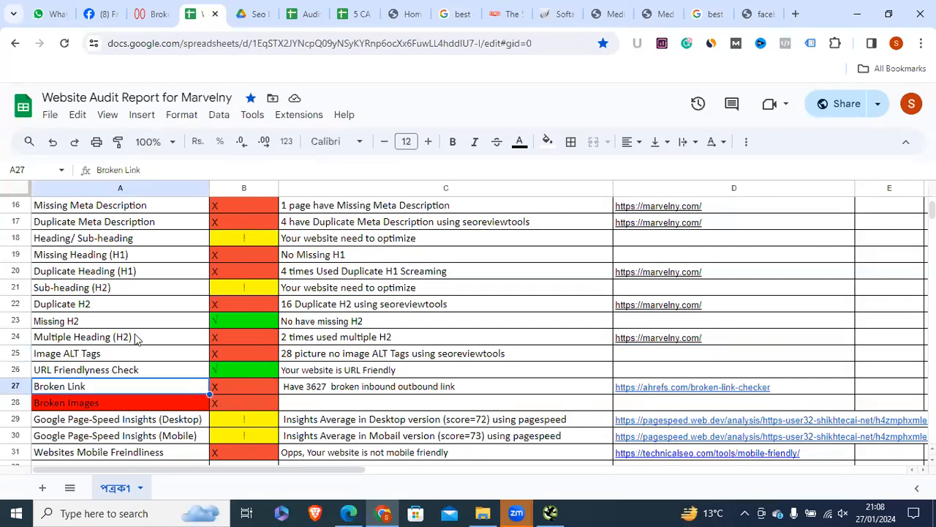
Step: Open the Audit Report spreadsheet for user5.shikhtecai.net and scroll through its checks
{"action": "left_click", "coordinate": [368, 11]}
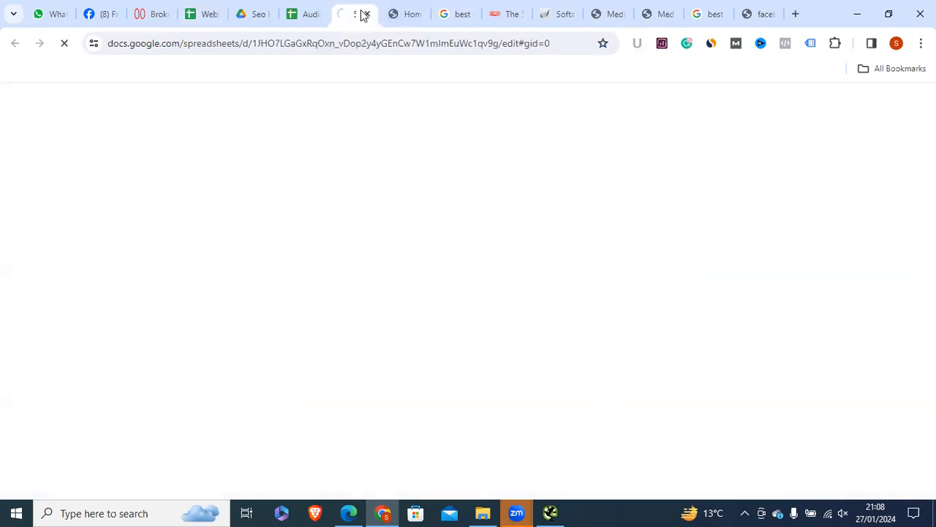
{"action": "left_click", "coordinate": [311, 25]}
{"action": "left_click", "coordinate": [353, 16]}
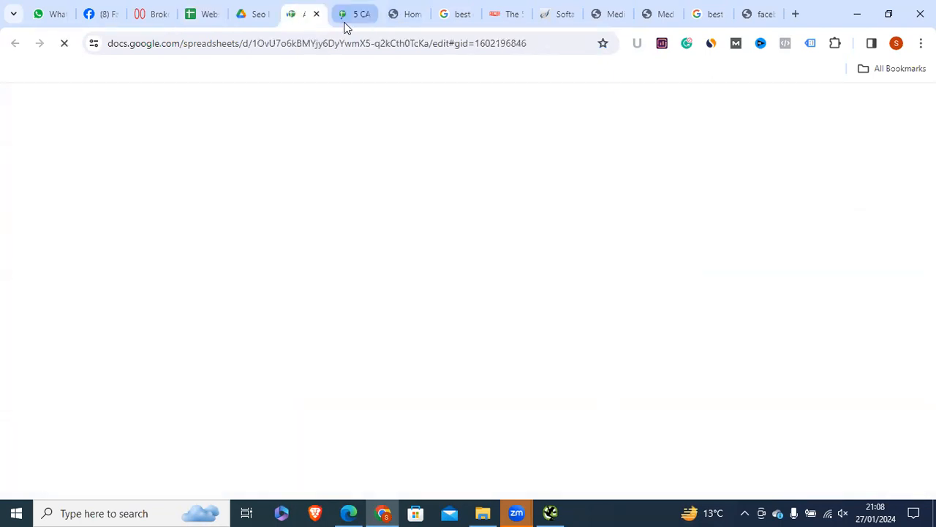
{"action": "left_click", "coordinate": [306, 13]}
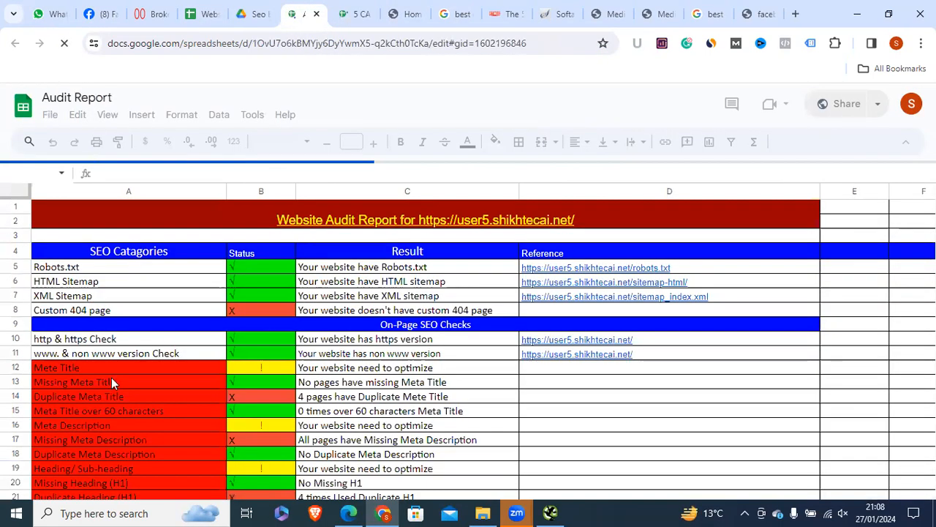
{"action": "scroll", "coordinate": [113, 377], "scroll_direction": "down", "scroll_amount": 3}
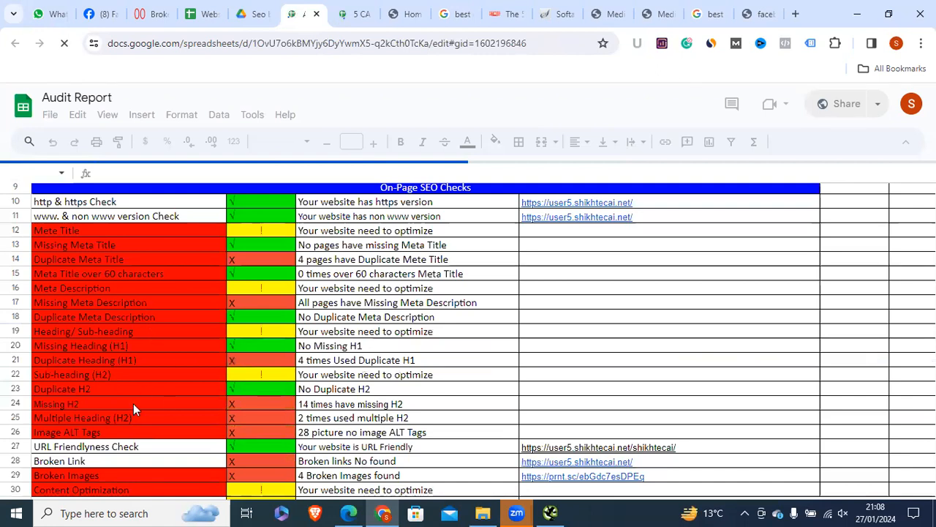
{"action": "scroll", "coordinate": [133, 403], "scroll_direction": "down", "scroll_amount": 3}
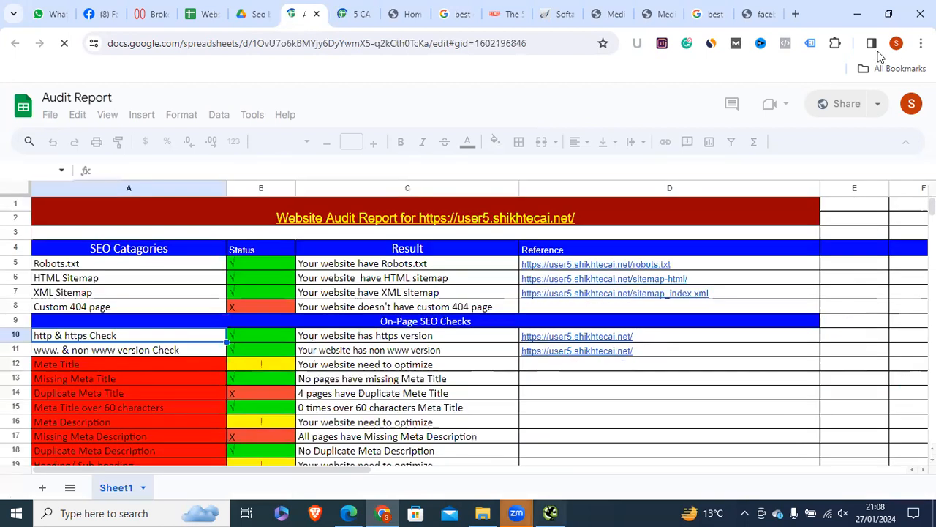
Step: Open a Chrome window under another profile and search 'digita vision'
{"action": "left_click", "coordinate": [895, 44]}
{"action": "left_click", "coordinate": [753, 324]}
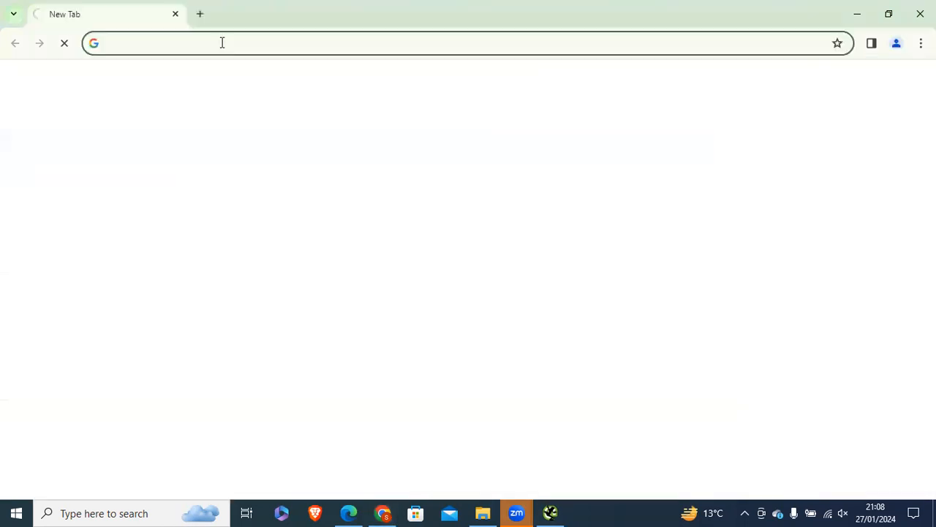
{"action": "type", "text": "digita v"}
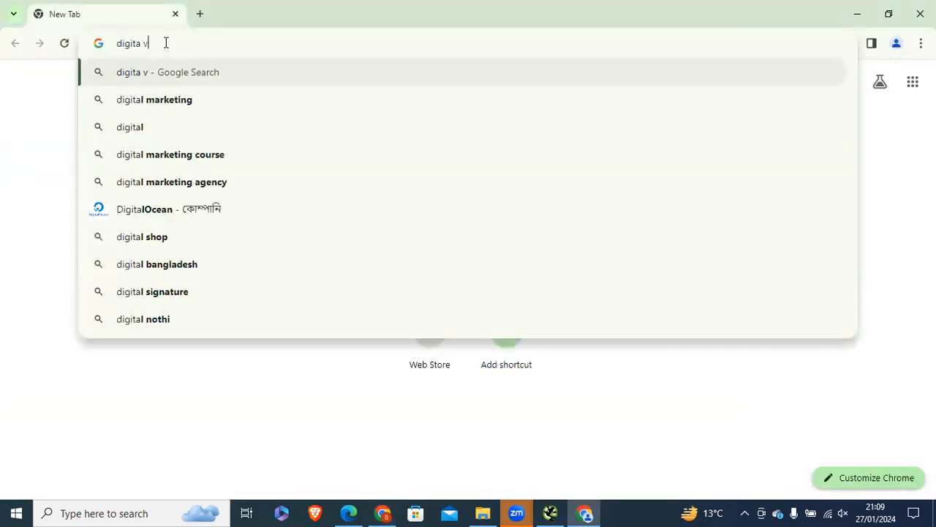
{"action": "type", "text": "ision"}
{"action": "key", "text": "Return"}
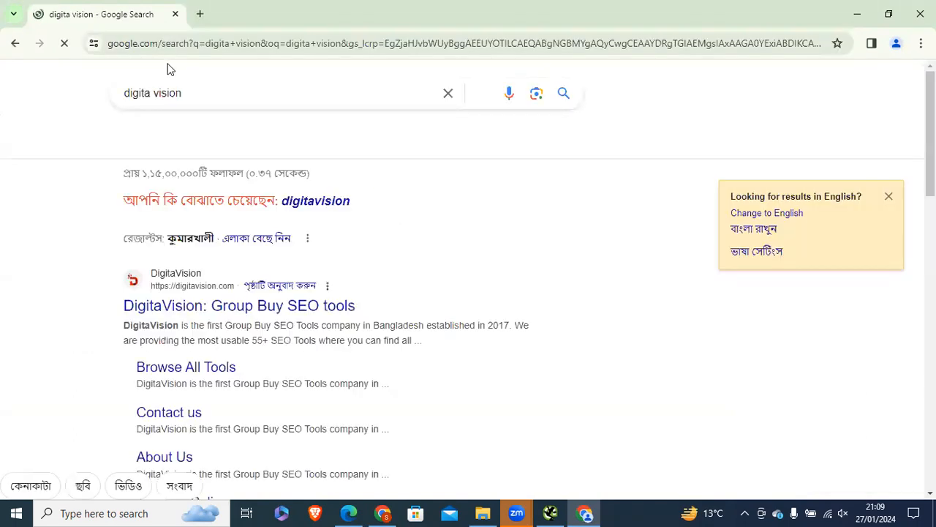
{"action": "left_click", "coordinate": [889, 200]}
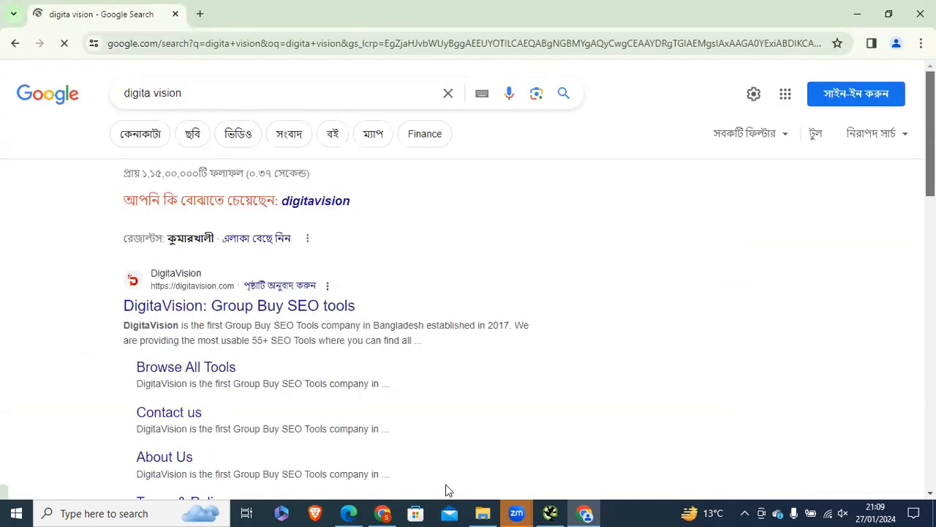
Step: Return to the Audit Report window, then open another profile window on a fresh Google search
{"action": "mouse_move", "coordinate": [387, 512]}
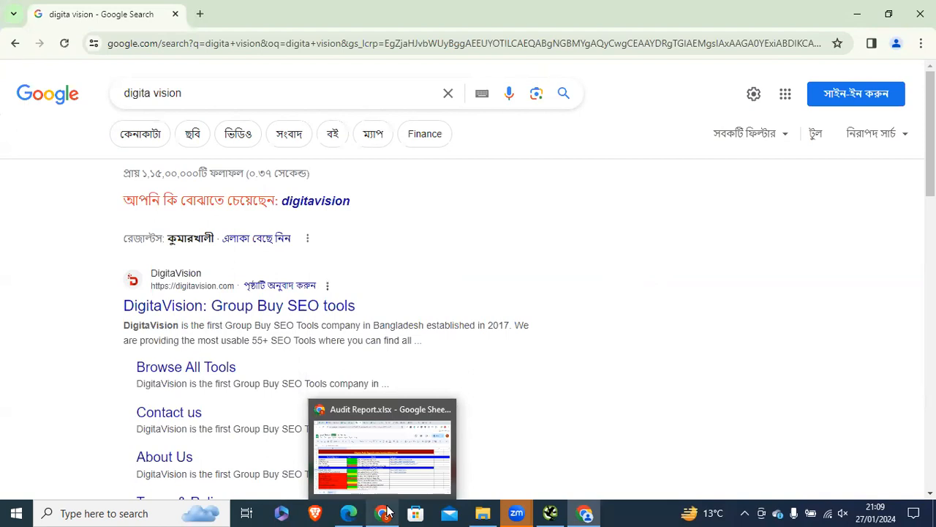
{"action": "left_click", "coordinate": [388, 512]}
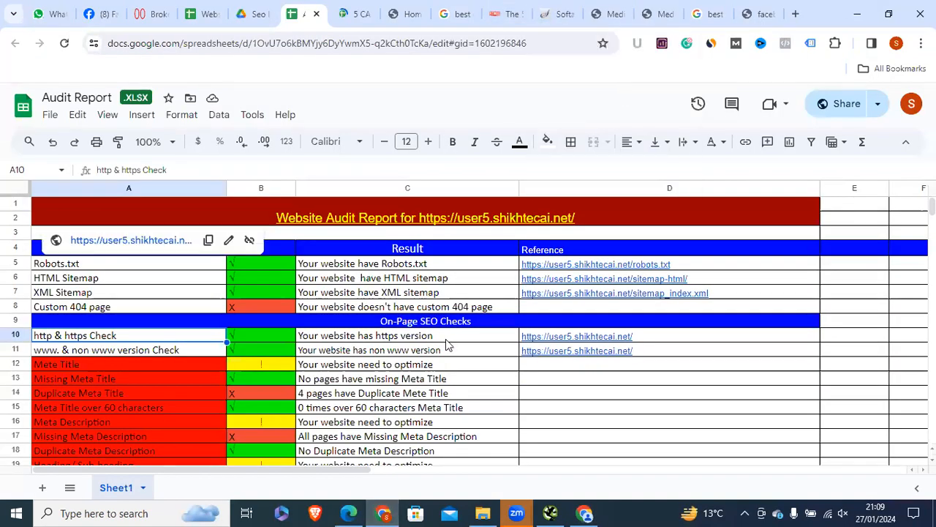
{"action": "left_click", "coordinate": [896, 44]}
{"action": "left_click", "coordinate": [773, 348]}
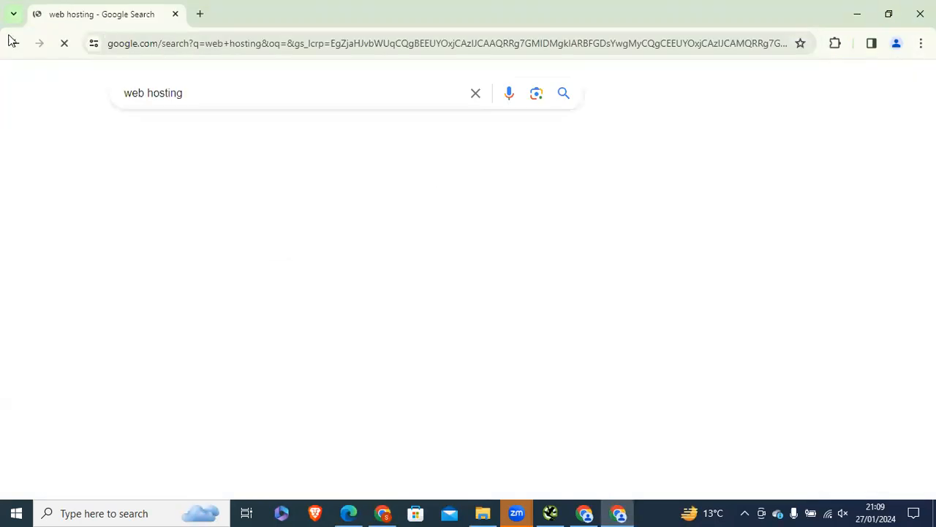
{"action": "left_click", "coordinate": [393, 278]}
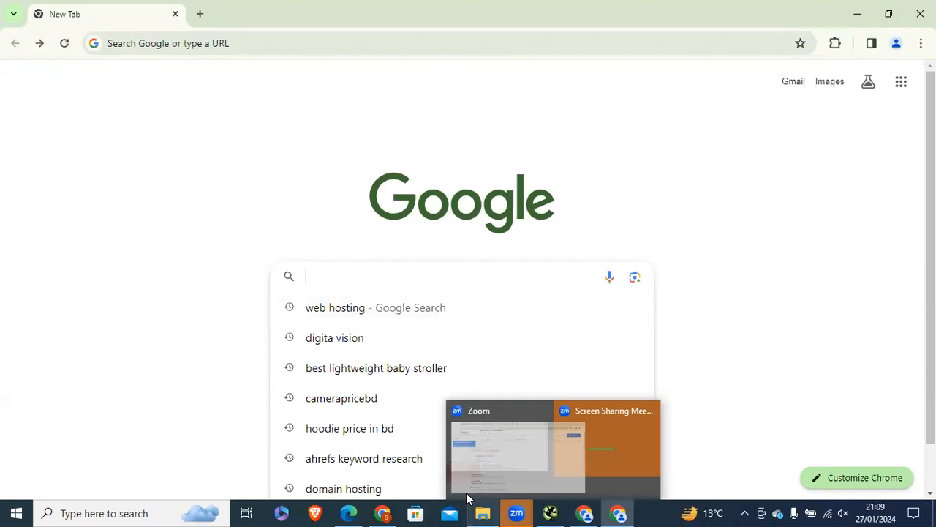
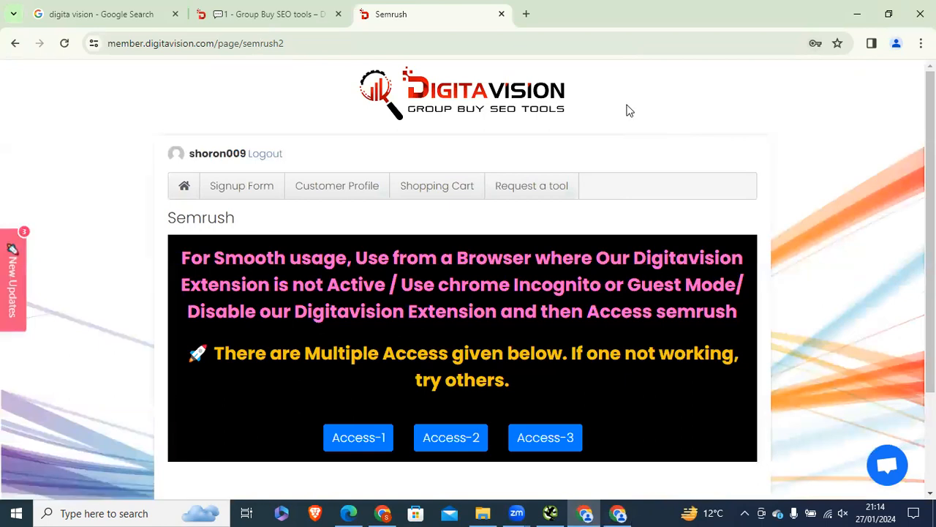
Step: Launch Semrush Domain Overview in a new tab through the access link
{"action": "scroll", "coordinate": [420, 303], "scroll_direction": "down", "scroll_amount": 2}
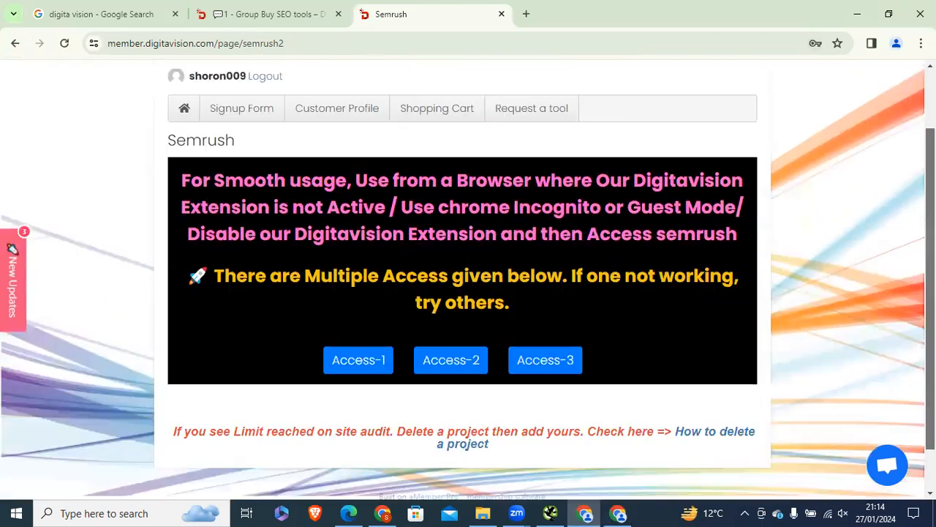
{"action": "left_click", "coordinate": [369, 311]}
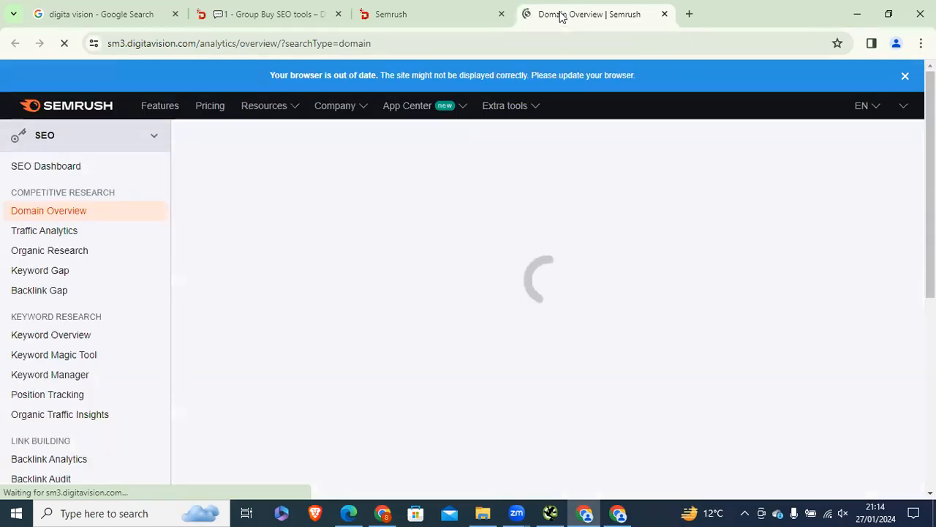
{"action": "scroll", "coordinate": [468, 278], "scroll_direction": "down", "scroll_amount": 1}
{"action": "scroll", "coordinate": [358, 205], "scroll_direction": "up", "scroll_amount": 1}
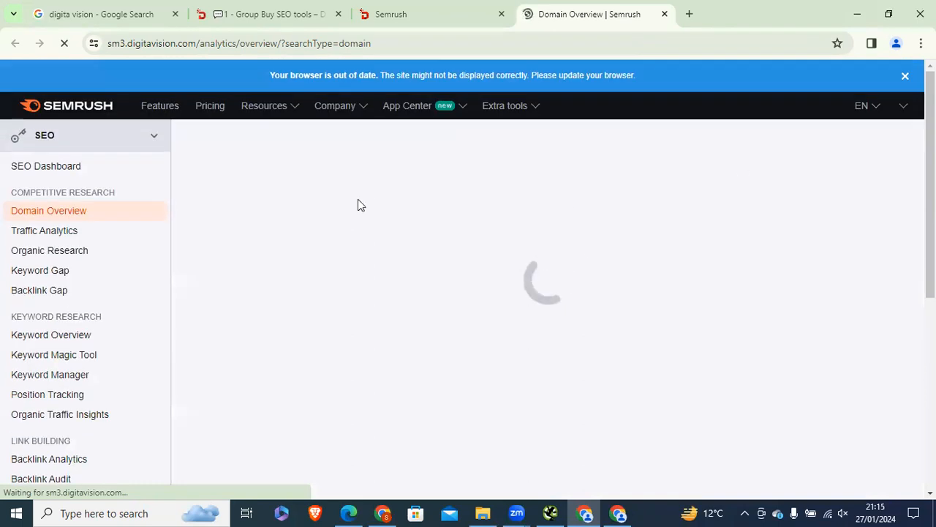
{"action": "key", "text": "alt+Tab"}
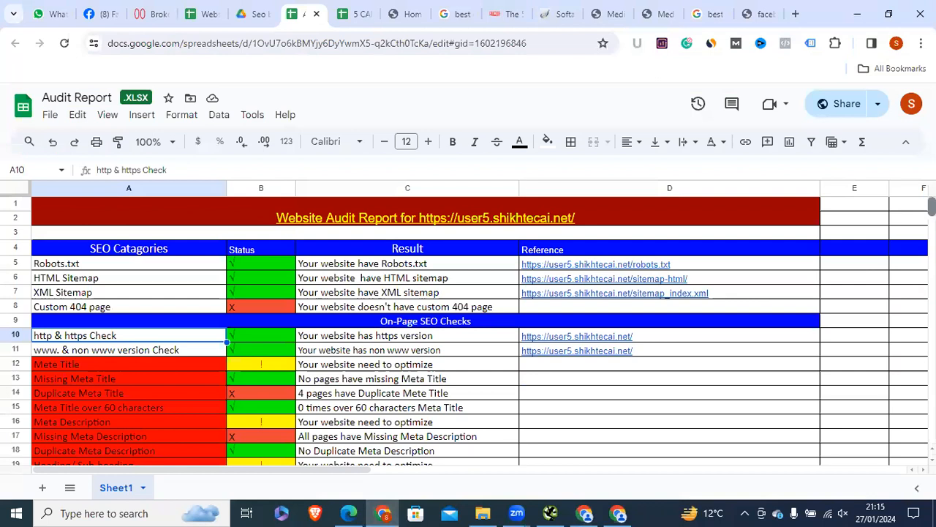
{"action": "scroll", "coordinate": [468, 329], "scroll_direction": "down", "scroll_amount": 5}
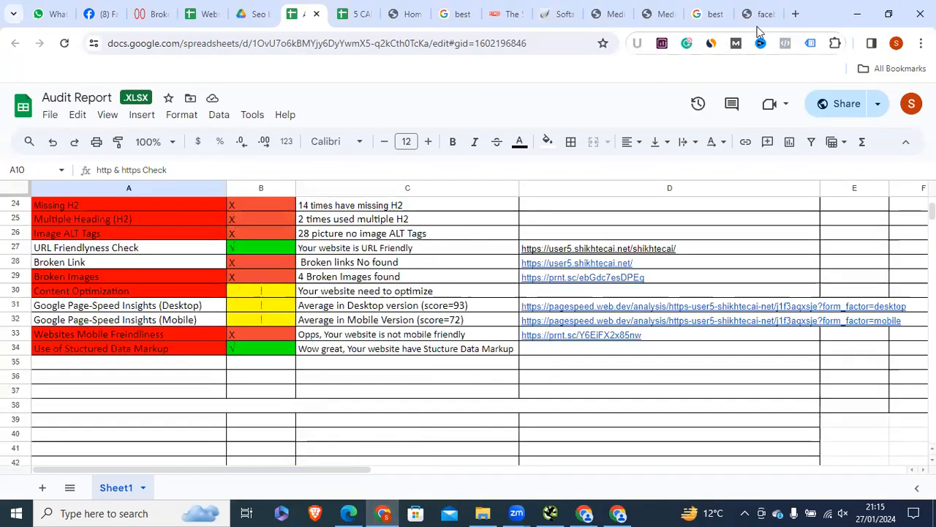
{"action": "left_click", "coordinate": [759, 14]}
{"action": "left_click", "coordinate": [607, 15]}
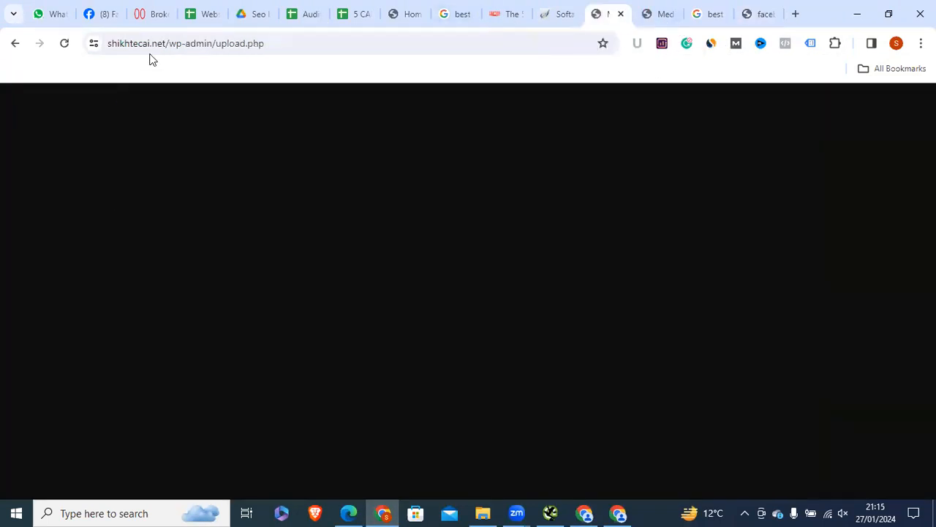
{"action": "left_click_drag", "start_coordinate": [108, 43], "coordinate": [166, 44]}
{"action": "right_click", "coordinate": [148, 46]}
{"action": "left_click", "coordinate": [200, 169]}
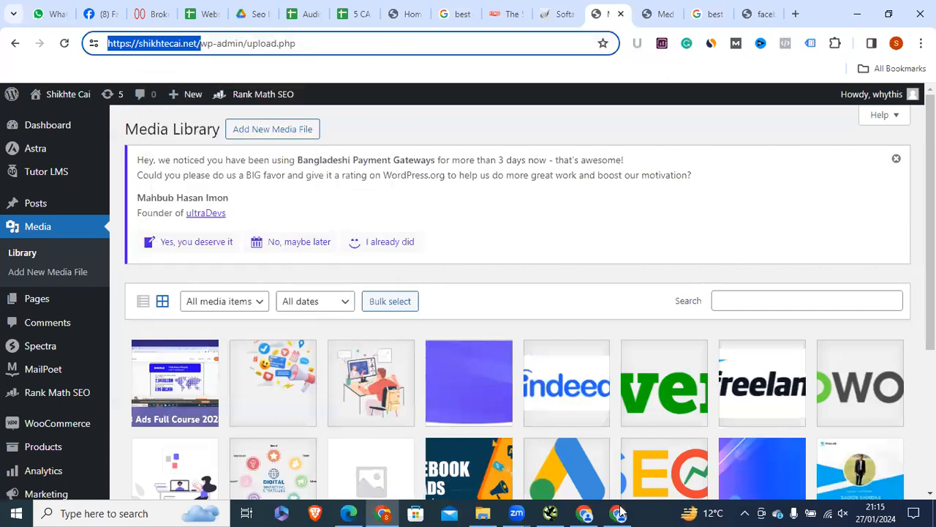
{"action": "left_click", "coordinate": [619, 511]}
{"action": "left_click", "coordinate": [581, 510]}
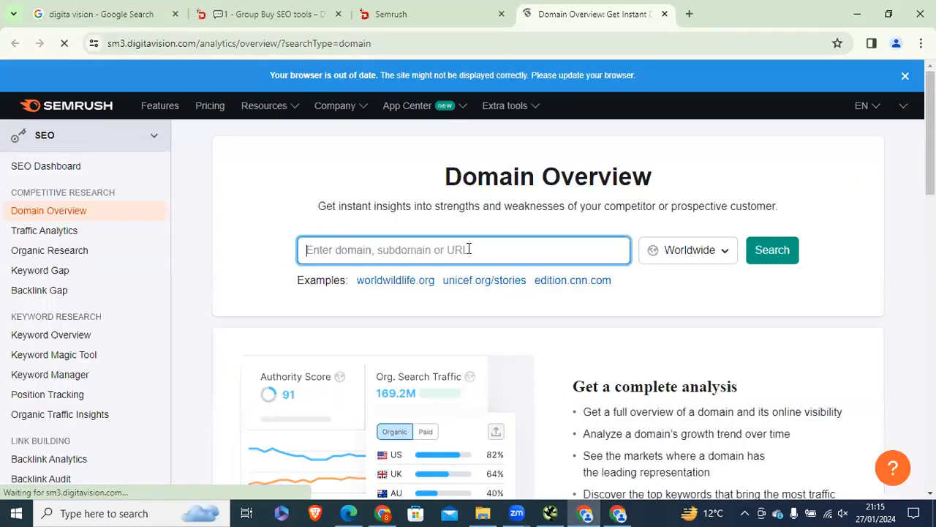
Step: Dismiss the updates popup and get back to the Domain Overview tab
{"action": "left_click_drag", "start_coordinate": [931, 150], "coordinate": [915, 117]}
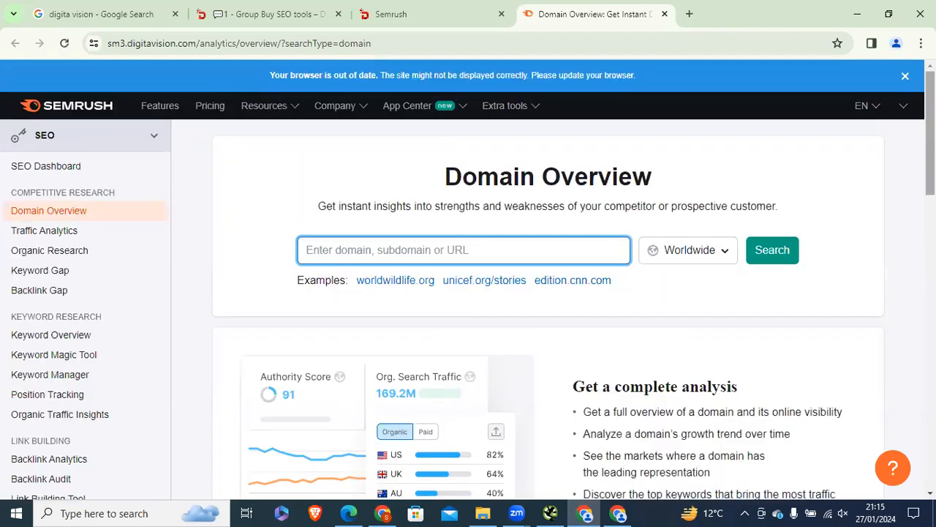
{"action": "left_click", "coordinate": [333, 6]}
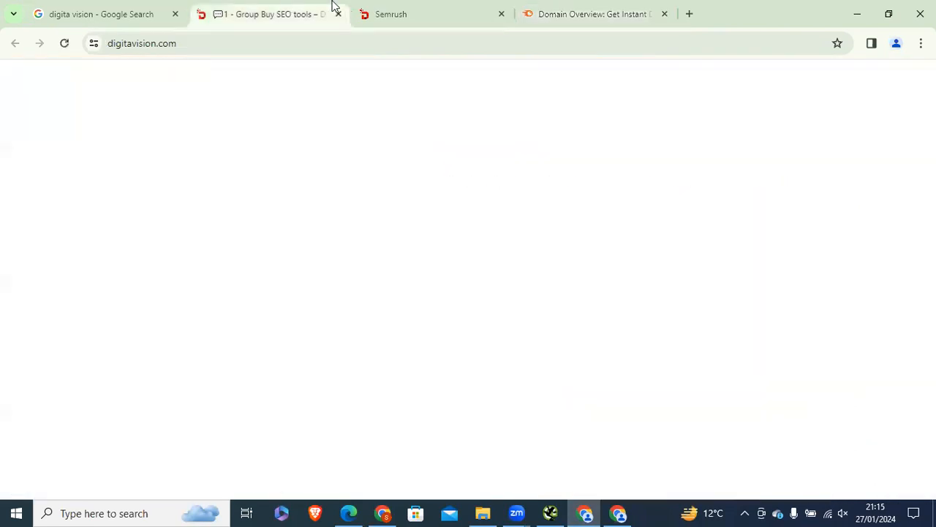
{"action": "left_click", "coordinate": [390, 6]}
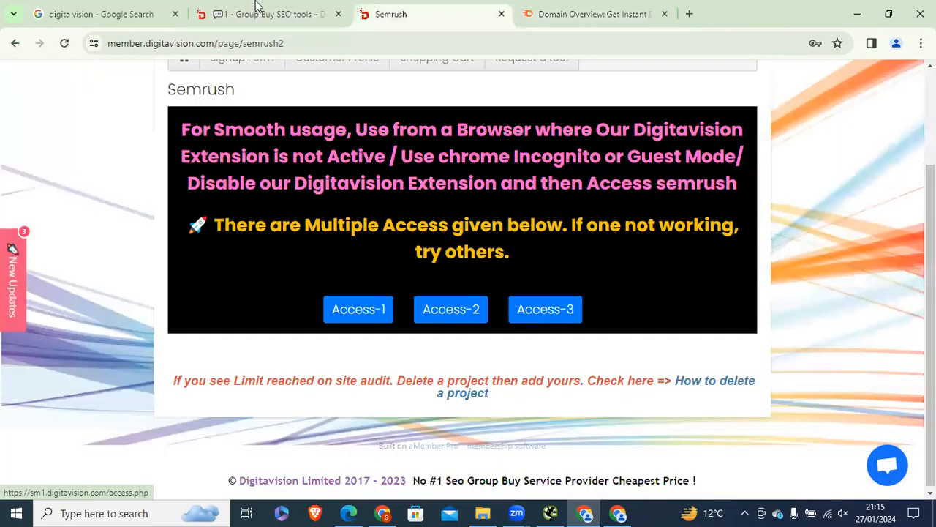
{"action": "left_click", "coordinate": [256, 5]}
{"action": "left_click", "coordinate": [415, 6]}
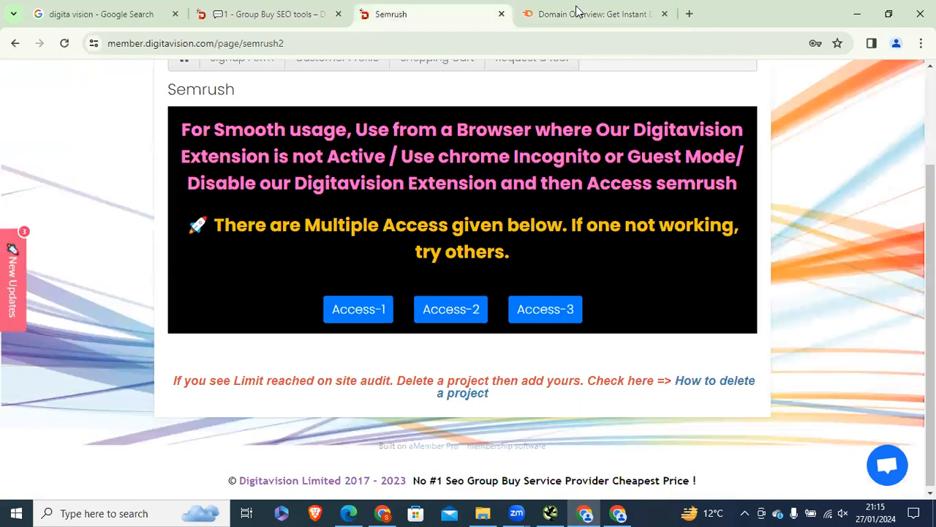
{"action": "left_click", "coordinate": [577, 11]}
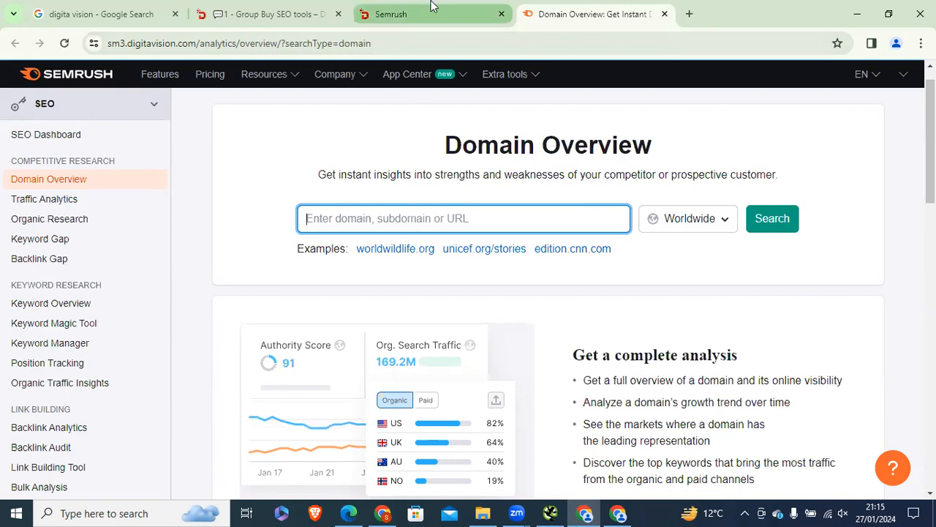
Step: Open Site Audit under On Page & Tech SEO in the sidebar
{"action": "mouse_move", "coordinate": [380, 10]}
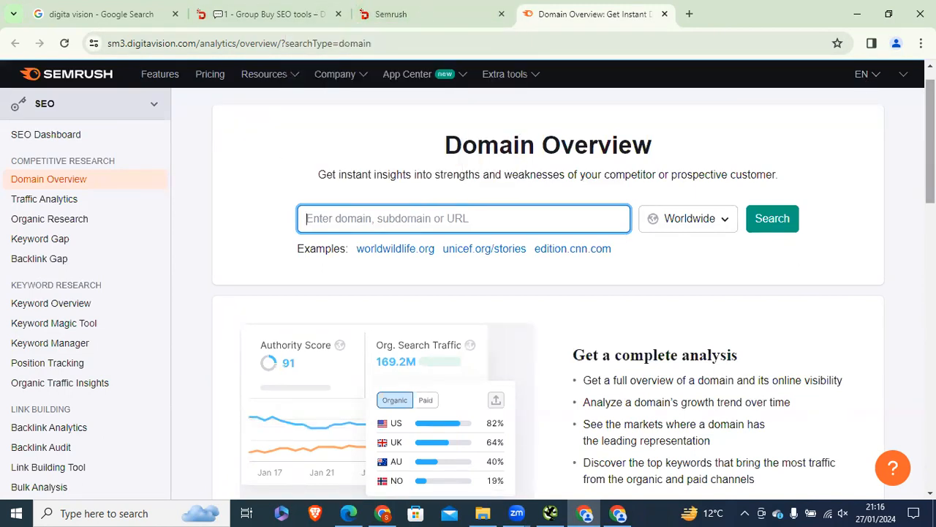
{"action": "scroll", "coordinate": [81, 212], "scroll_direction": "down", "scroll_amount": 3}
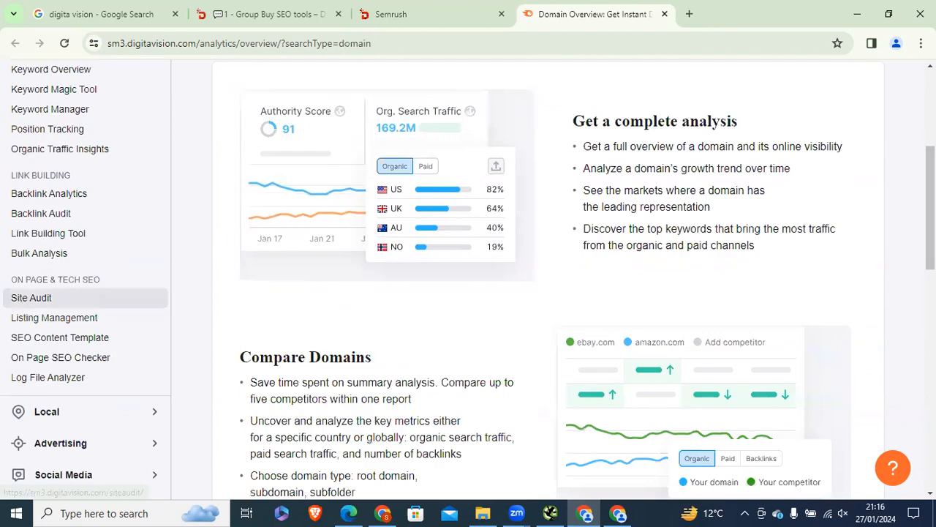
{"action": "scroll", "coordinate": [40, 219], "scroll_direction": "up", "scroll_amount": 4}
{"action": "scroll", "coordinate": [41, 220], "scroll_direction": "down", "scroll_amount": 5}
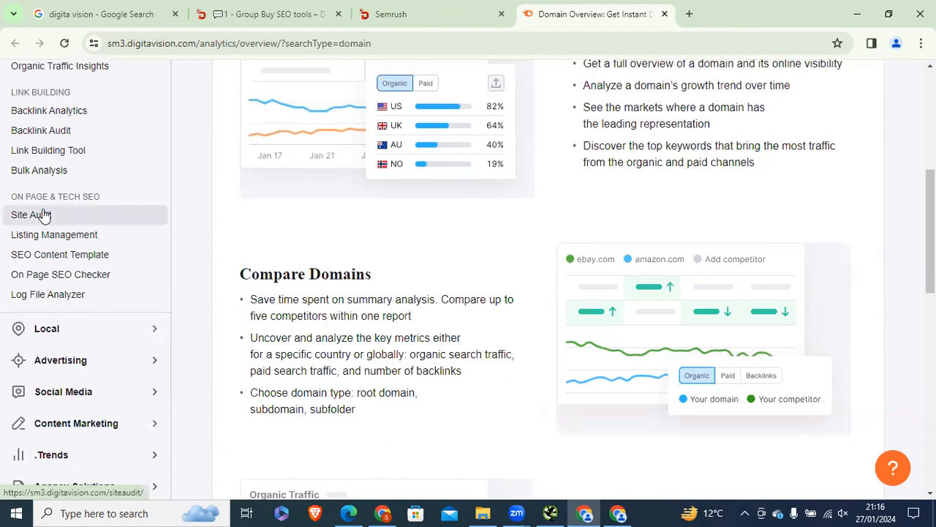
{"action": "left_click", "coordinate": [43, 214]}
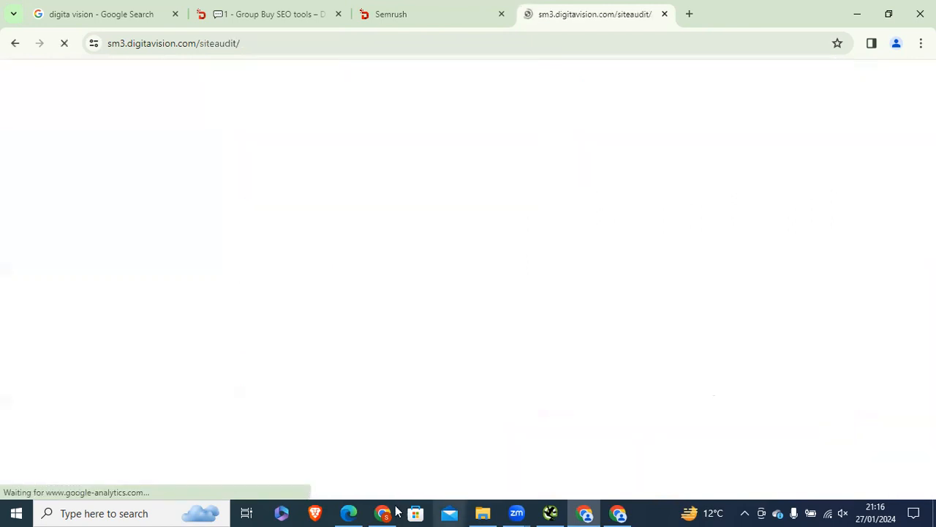
Step: Copy the shikhtecai.net address again from the WordPress window
{"action": "left_click", "coordinate": [396, 511]}
{"action": "right_click", "coordinate": [154, 43]}
{"action": "left_click", "coordinate": [192, 168]}
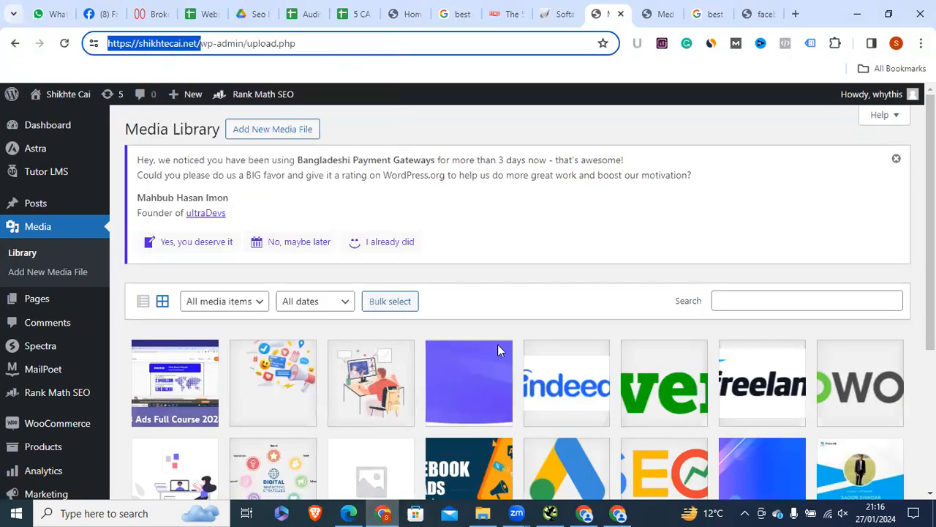
{"action": "left_click", "coordinate": [618, 513]}
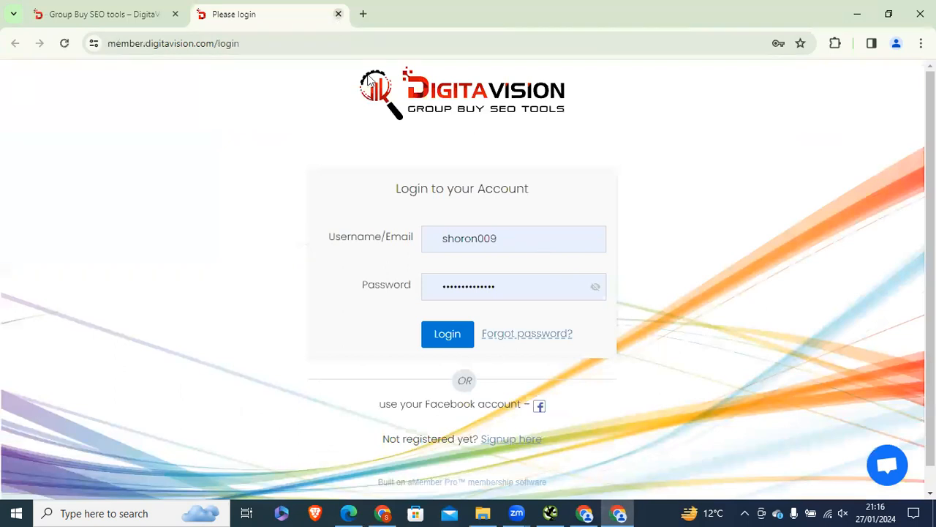
{"action": "left_click", "coordinate": [585, 513]}
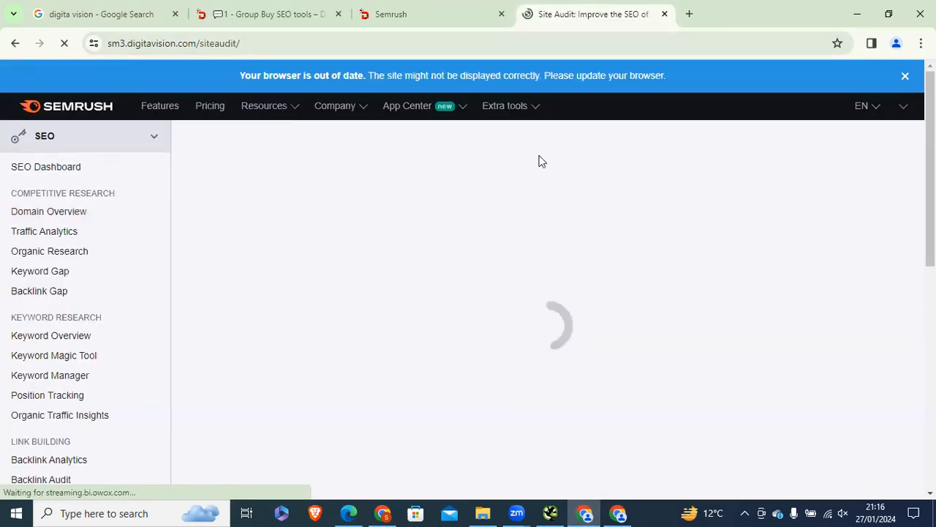
Step: After 'Connection was lost', launch SemrushCloud and open Site Audit there
{"action": "triple_click", "coordinate": [458, 230]}
{"action": "left_click", "coordinate": [416, 14]}
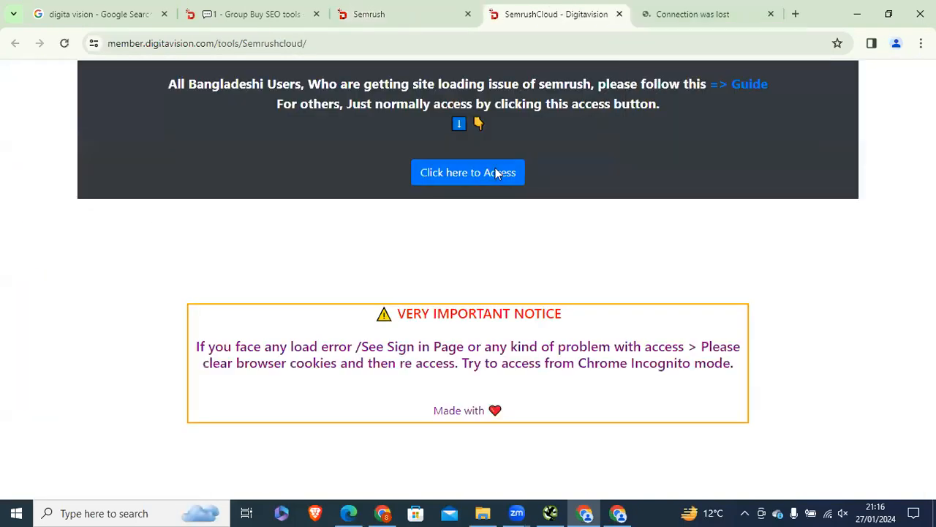
{"action": "left_click", "coordinate": [496, 173]}
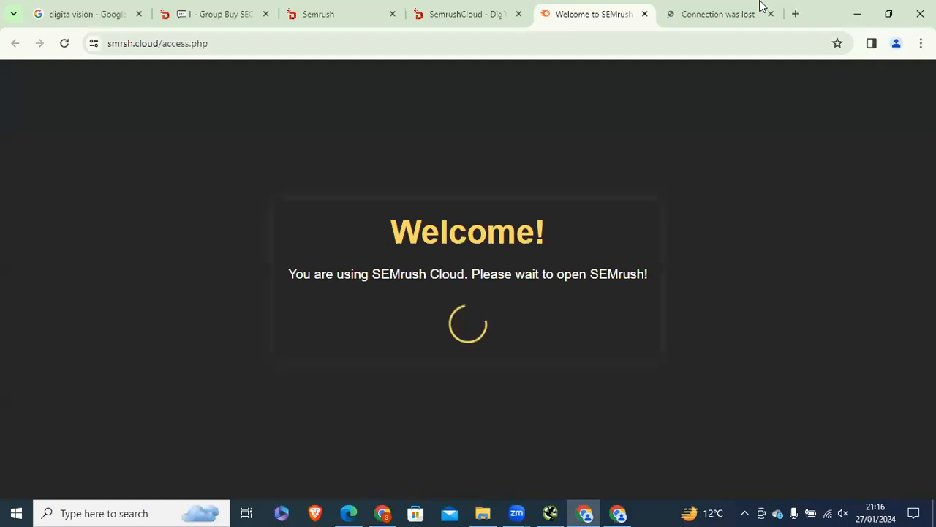
{"action": "left_click", "coordinate": [758, 5]}
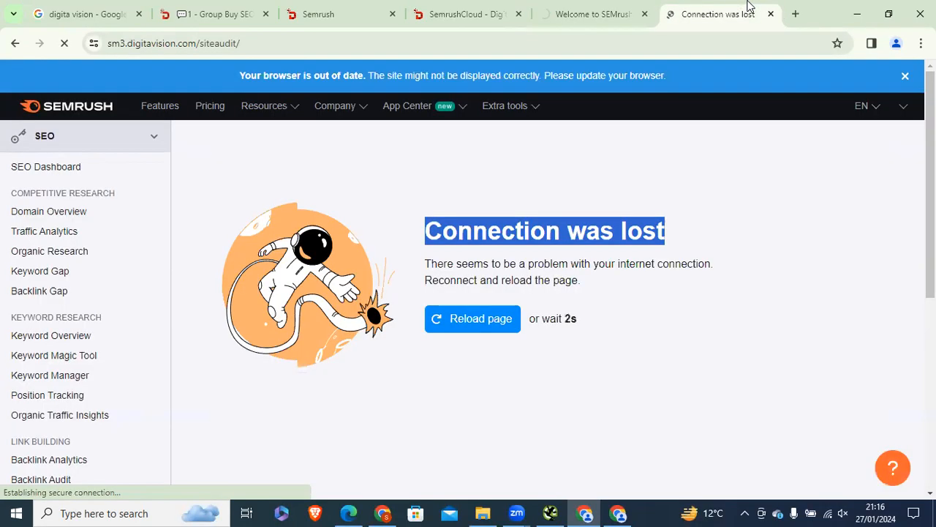
{"action": "left_click", "coordinate": [502, 329]}
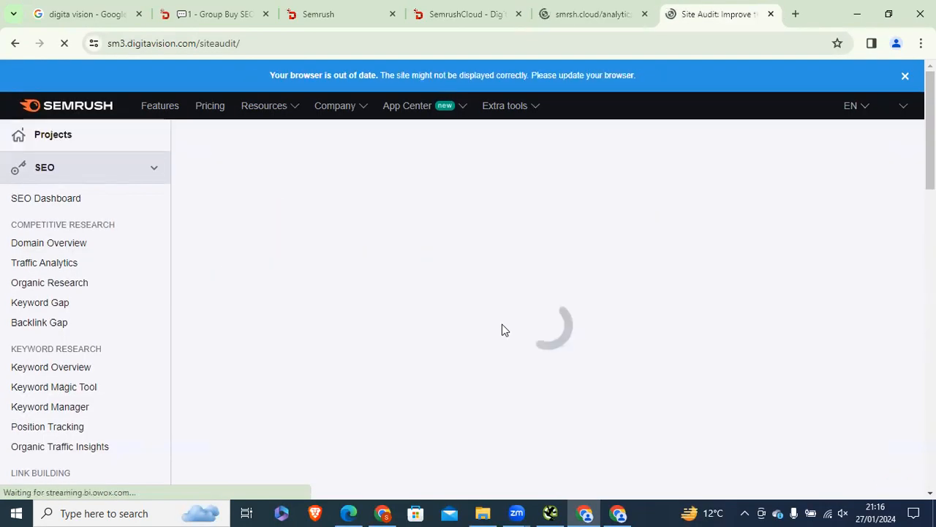
{"action": "left_click_drag", "start_coordinate": [935, 161], "coordinate": [934, 321]}
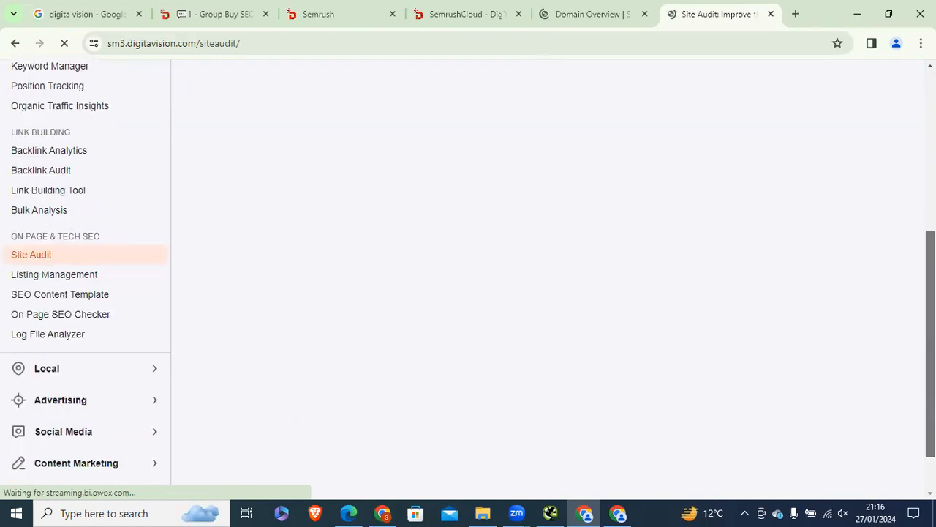
{"action": "left_click", "coordinate": [772, 17]}
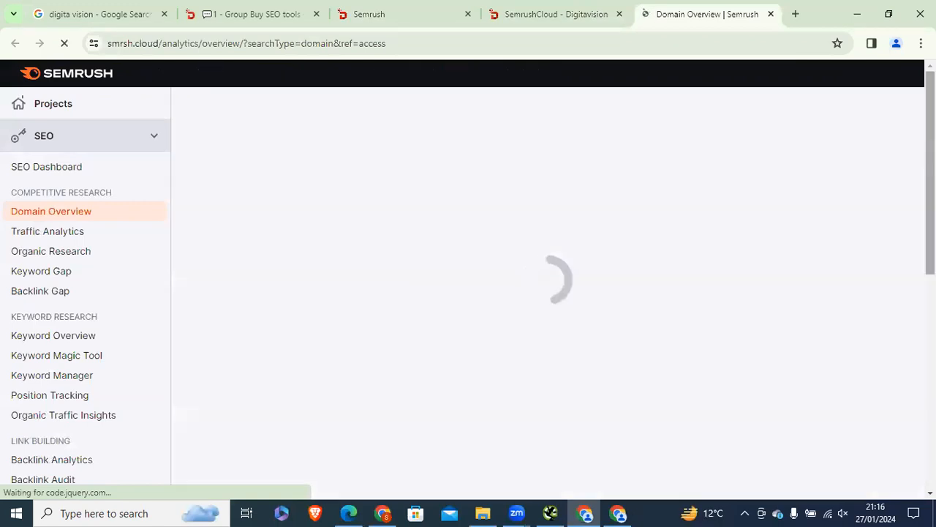
{"action": "scroll", "coordinate": [102, 299], "scroll_direction": "down", "scroll_amount": 6}
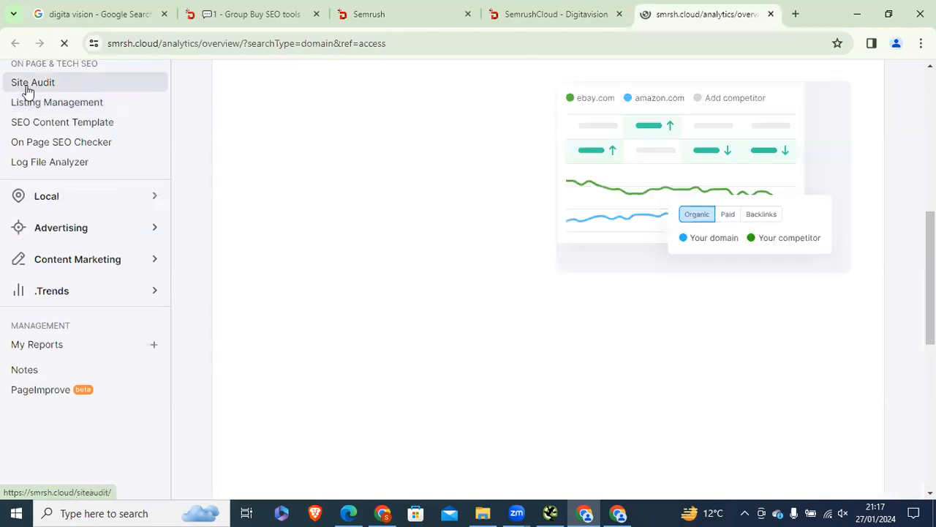
{"action": "left_click", "coordinate": [29, 84]}
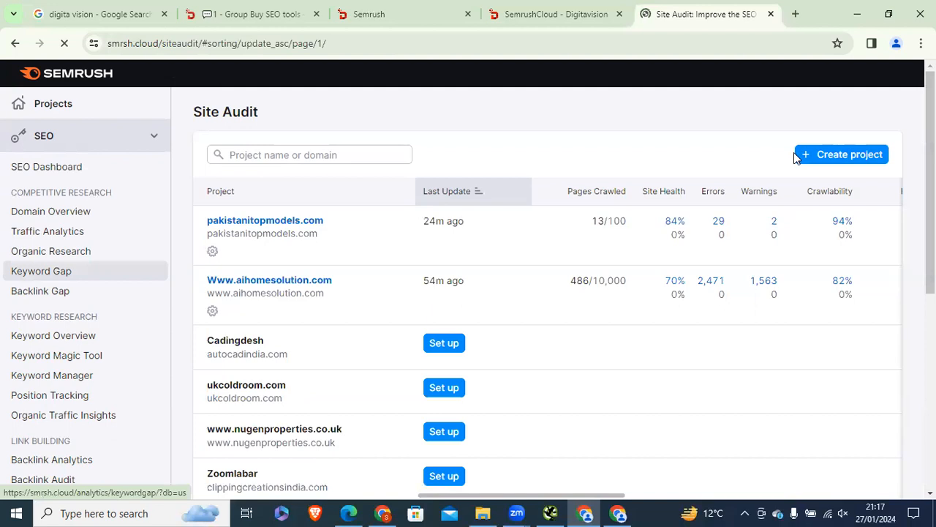
Step: Create a Site Audit project 'demo 1' with shikhtecai.net pasted as the domain
{"action": "left_click", "coordinate": [822, 156]}
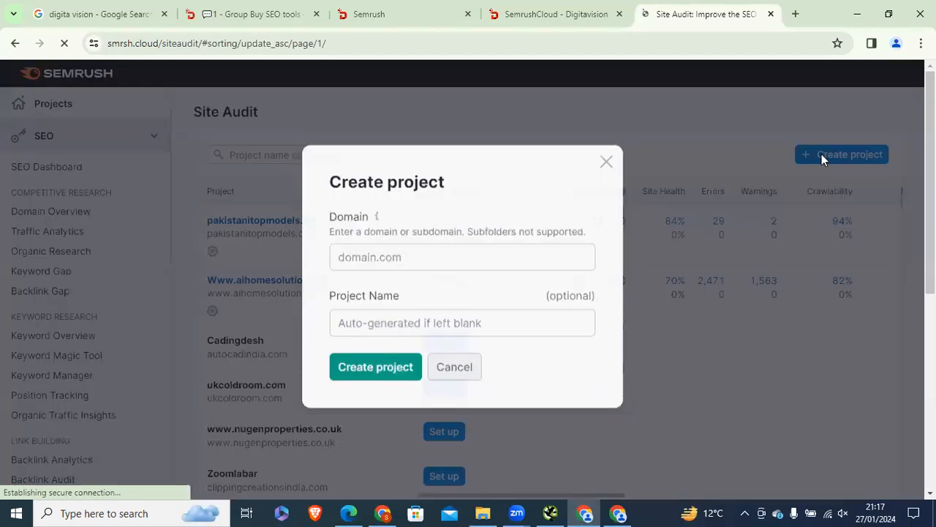
{"action": "right_click", "coordinate": [433, 260]}
{"action": "left_click", "coordinate": [463, 177]}
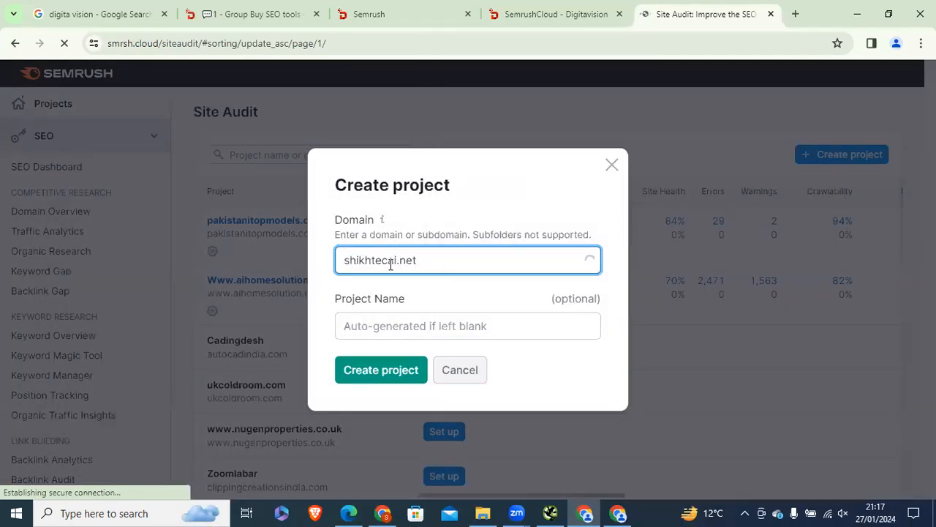
{"action": "left_click_drag", "start_coordinate": [442, 262], "coordinate": [360, 265]}
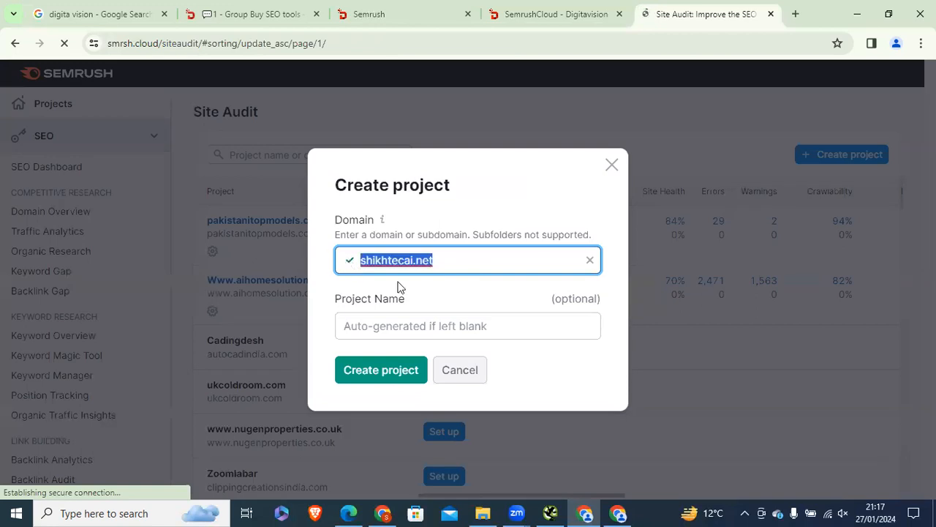
{"action": "left_click", "coordinate": [381, 330]}
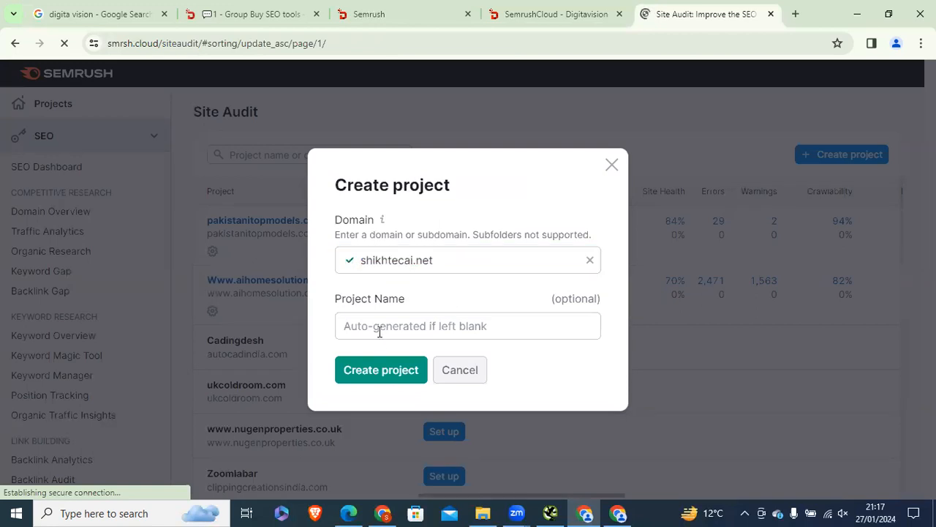
{"action": "type", "text": "demo 1"}
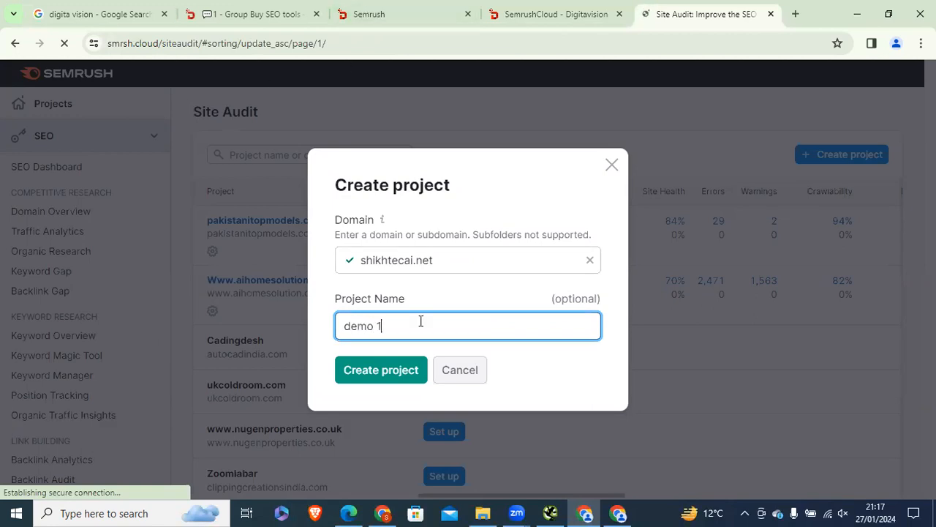
{"action": "left_click", "coordinate": [381, 369]}
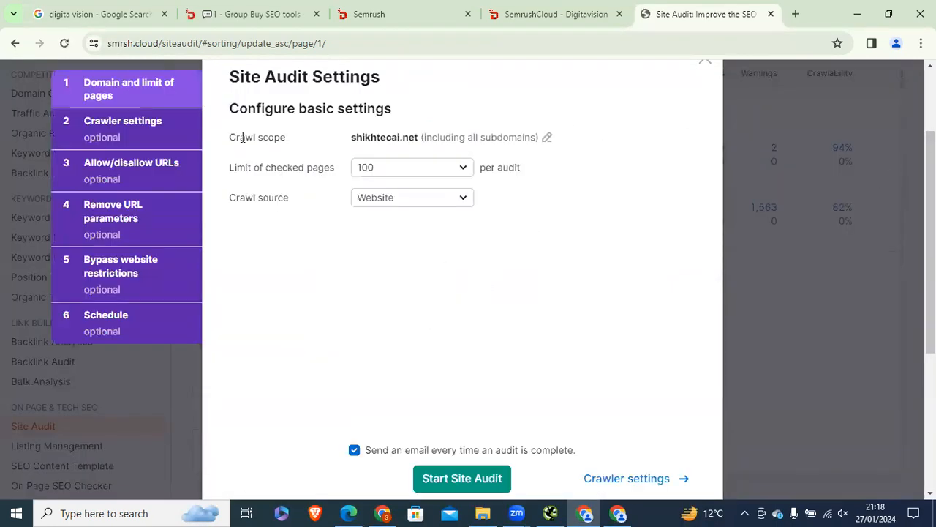
Step: Keep the 100-page limit with Website as crawl source and start the audit
{"action": "left_click_drag", "start_coordinate": [232, 79], "coordinate": [424, 82]}
{"action": "left_click", "coordinate": [233, 112]}
{"action": "triple_click", "coordinate": [292, 144]}
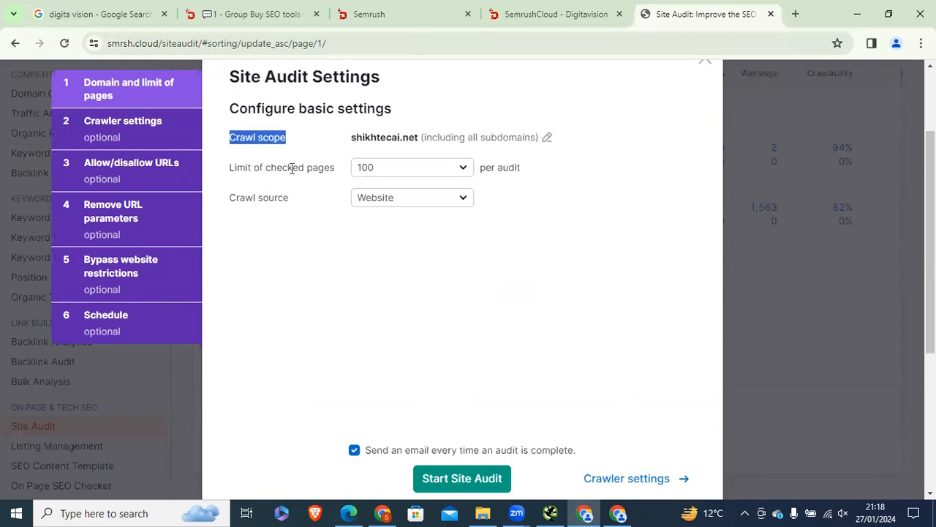
{"action": "left_click", "coordinate": [292, 168]}
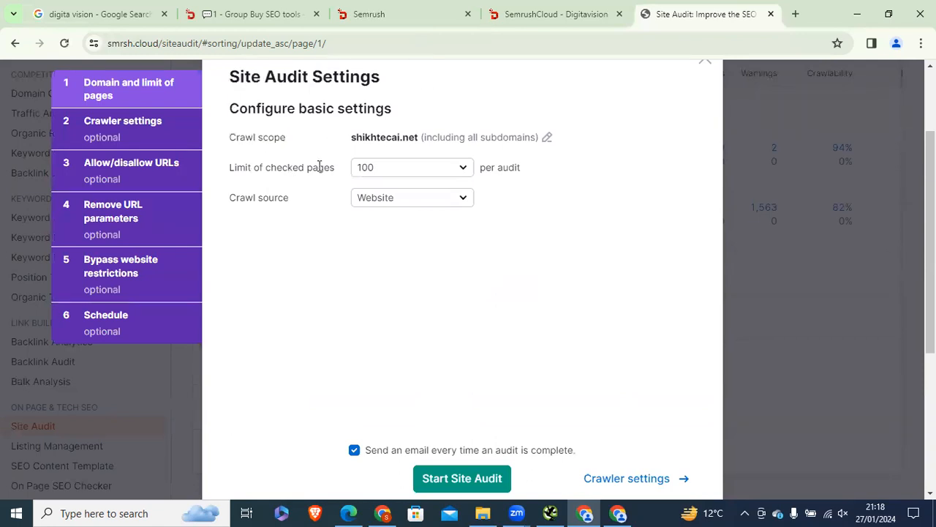
{"action": "left_click", "coordinate": [407, 169]}
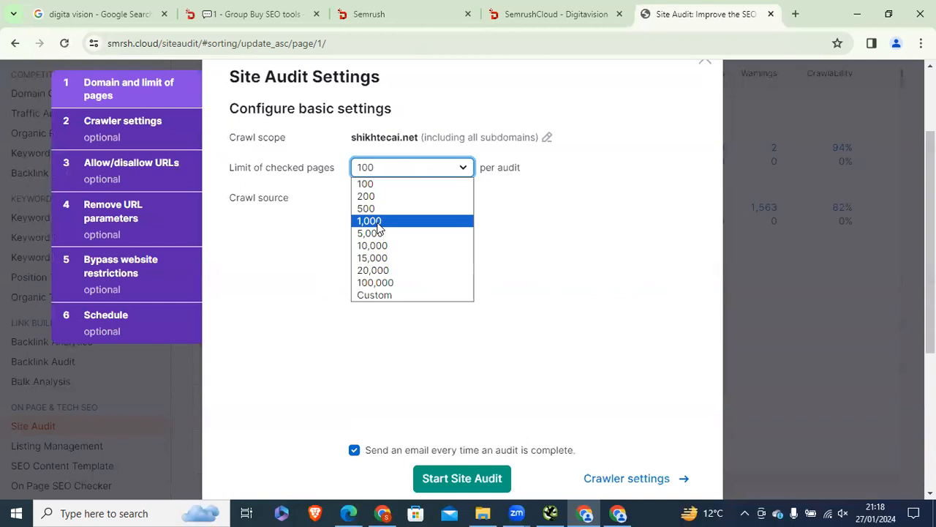
{"action": "left_click", "coordinate": [373, 187]}
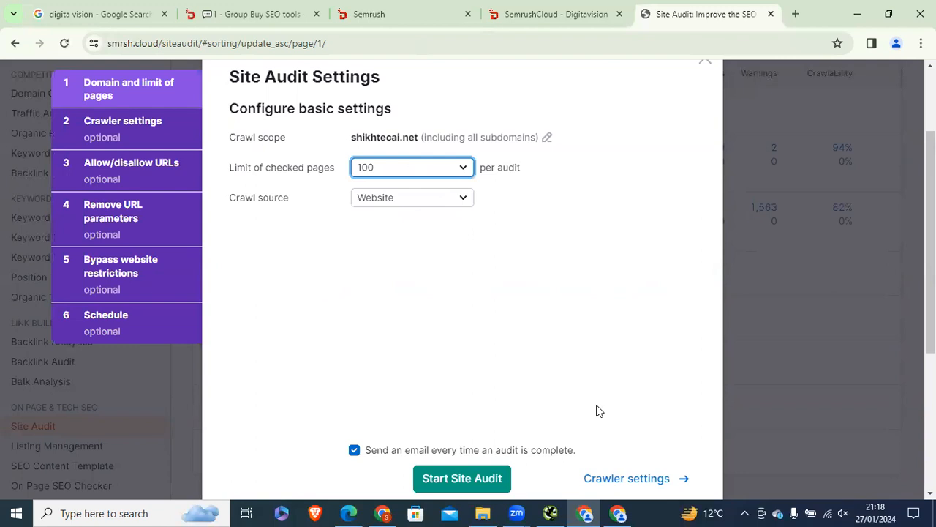
{"action": "left_click", "coordinate": [497, 489]}
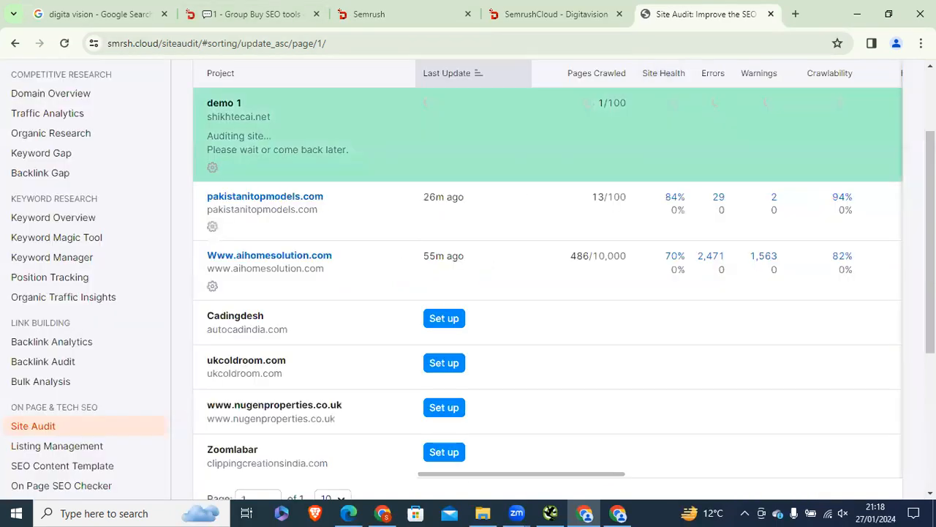
Step: Scroll back up and switch to the WordPress Media Library window
{"action": "scroll", "coordinate": [389, 238], "scroll_direction": "up", "scroll_amount": 2}
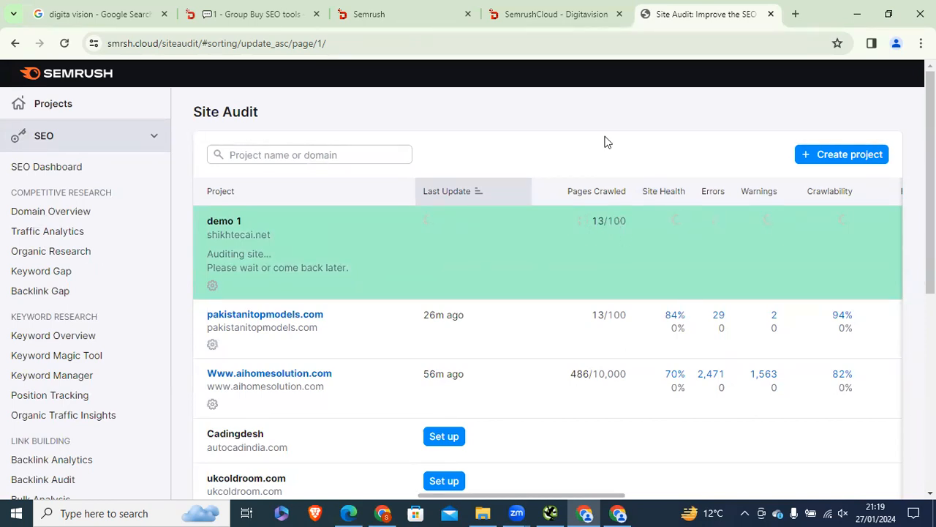
{"action": "left_click", "coordinate": [383, 513]}
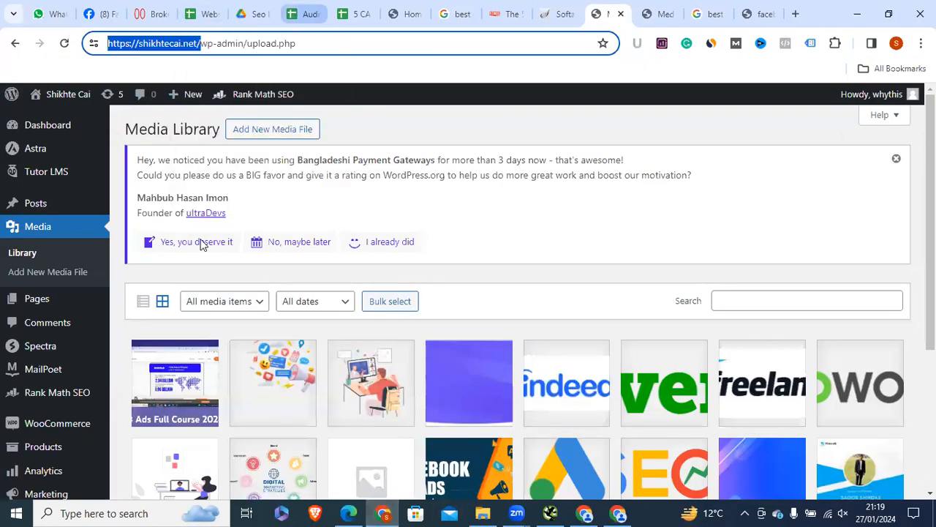
Step: Scroll through the Audit Report's checks in Sheets, then return to Semrush
{"action": "left_click", "coordinate": [304, 14]}
{"action": "left_click_drag", "start_coordinate": [932, 212], "coordinate": [932, 209]}
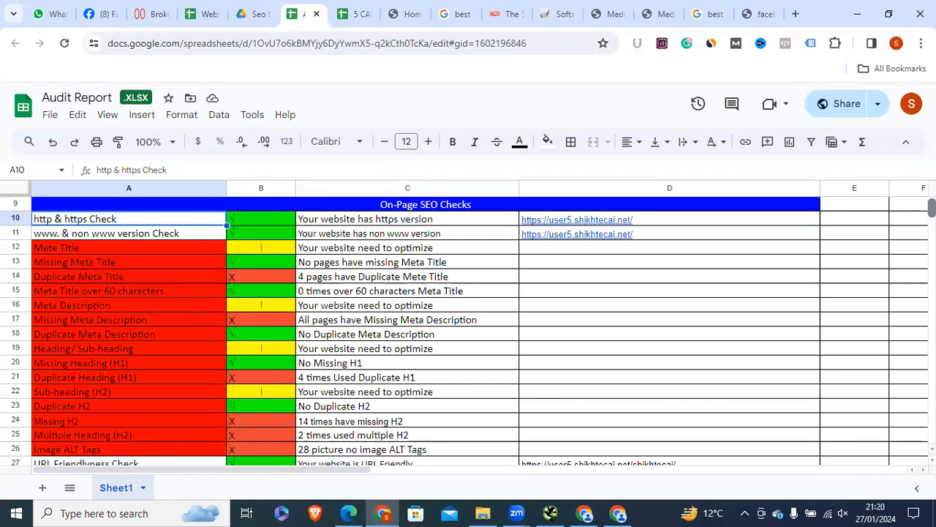
{"action": "scroll", "coordinate": [468, 329], "scroll_direction": "down", "scroll_amount": 2}
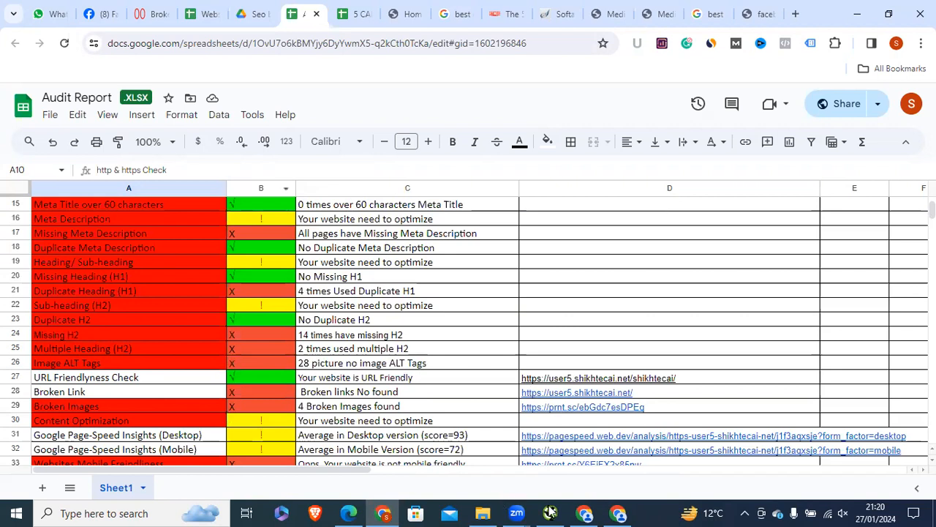
{"action": "scroll", "coordinate": [468, 329], "scroll_direction": "down", "scroll_amount": 1}
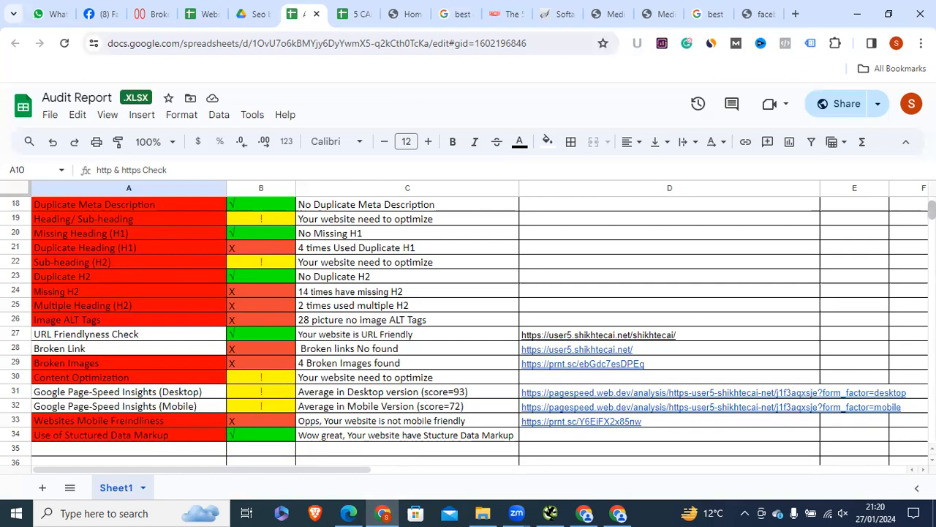
{"action": "scroll", "coordinate": [469, 329], "scroll_direction": "up", "scroll_amount": 6}
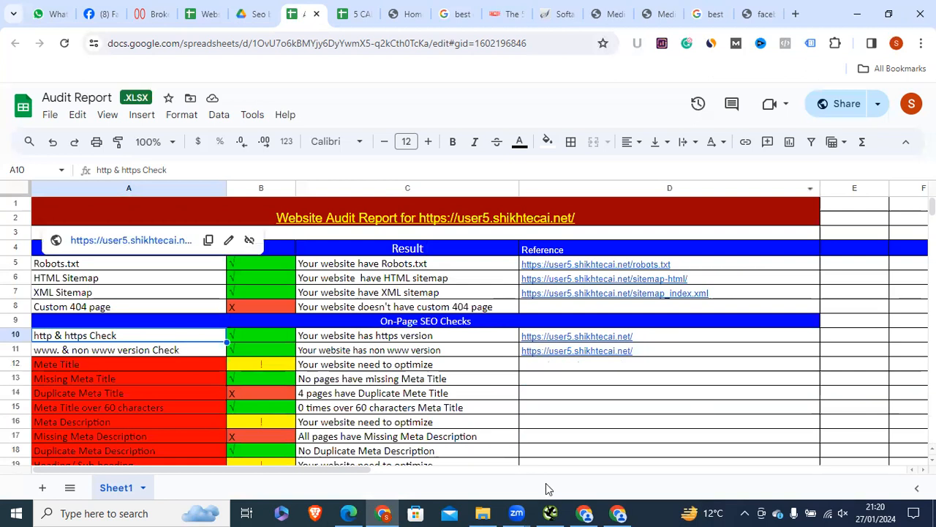
{"action": "left_click", "coordinate": [587, 512]}
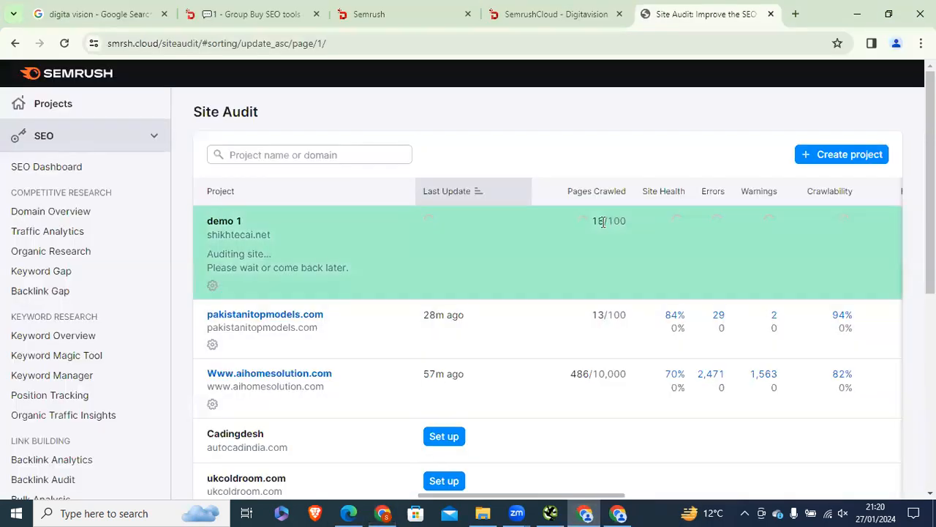
Step: Watch the crawl reach 20/100 pages, then check the Audit Report spreadsheet
{"action": "double_click", "coordinate": [603, 221]}
{"action": "left_click", "coordinate": [594, 137]}
{"action": "triple_click", "coordinate": [627, 221]}
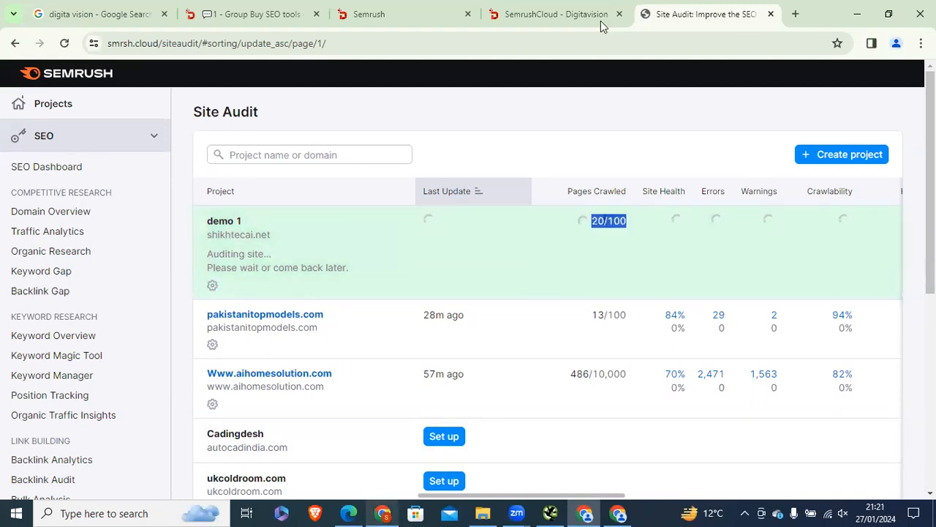
{"action": "key", "text": "alt+Tab"}
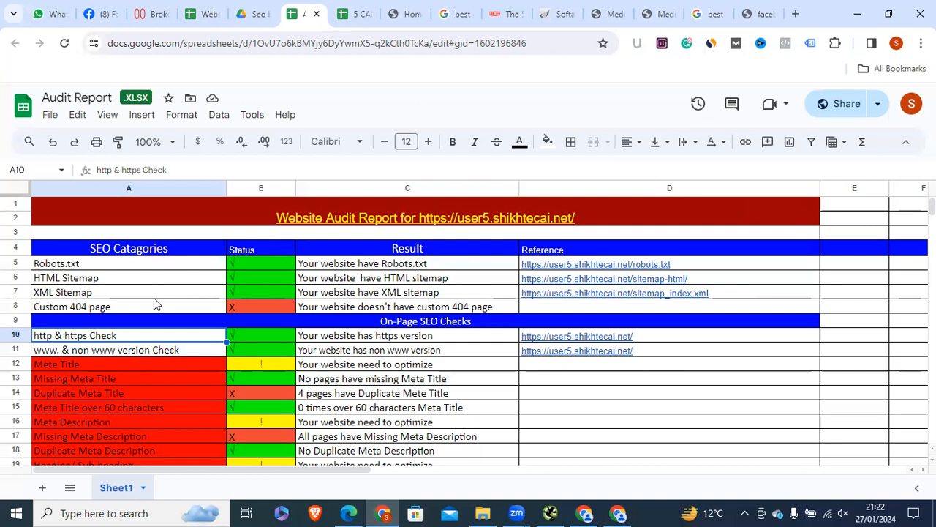
Step: Back in Semrush, note 31 pages crawled and open the demo 1 report
{"action": "left_click", "coordinate": [618, 513]}
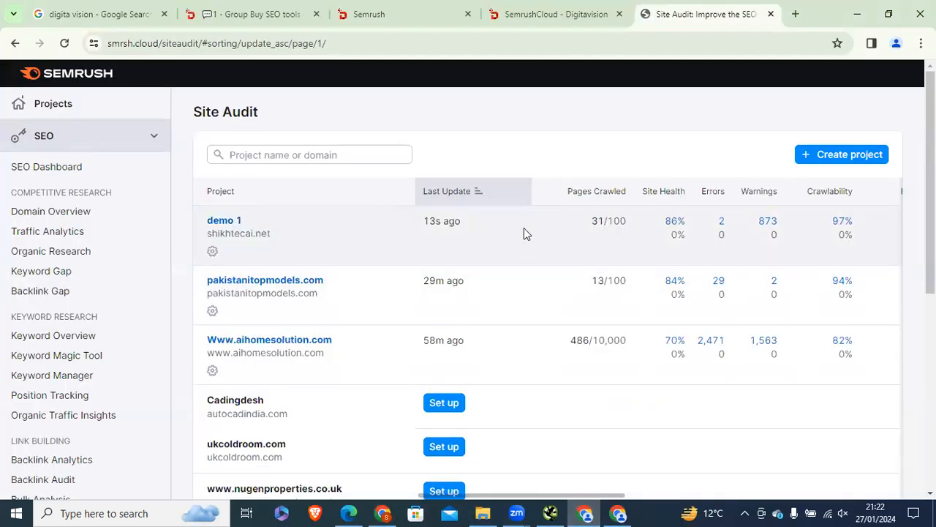
{"action": "left_click_drag", "start_coordinate": [605, 221], "coordinate": [592, 227]}
{"action": "left_click", "coordinate": [624, 222]}
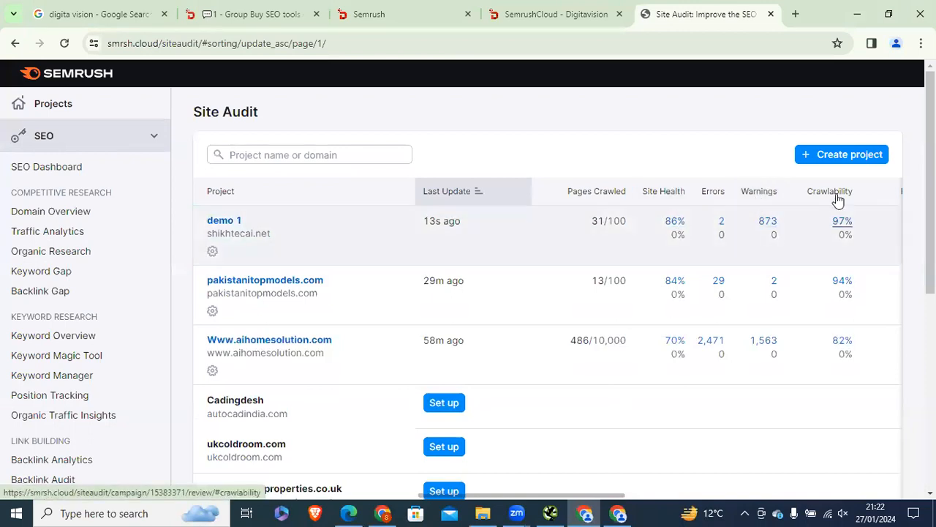
{"action": "left_click", "coordinate": [220, 227]}
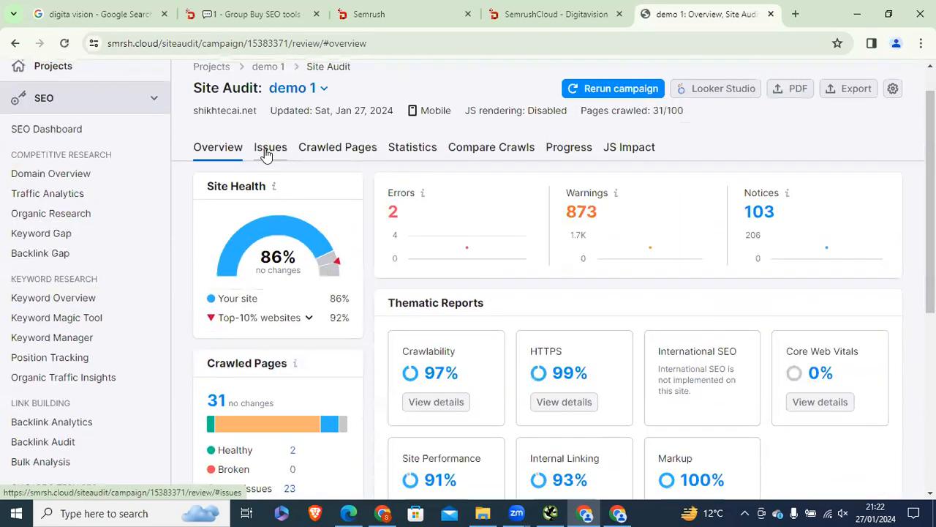
Step: Open the Issues list and export it as XLSX (shikhtecai.net_issues_20240127.xlsx)
{"action": "left_click", "coordinate": [265, 152]}
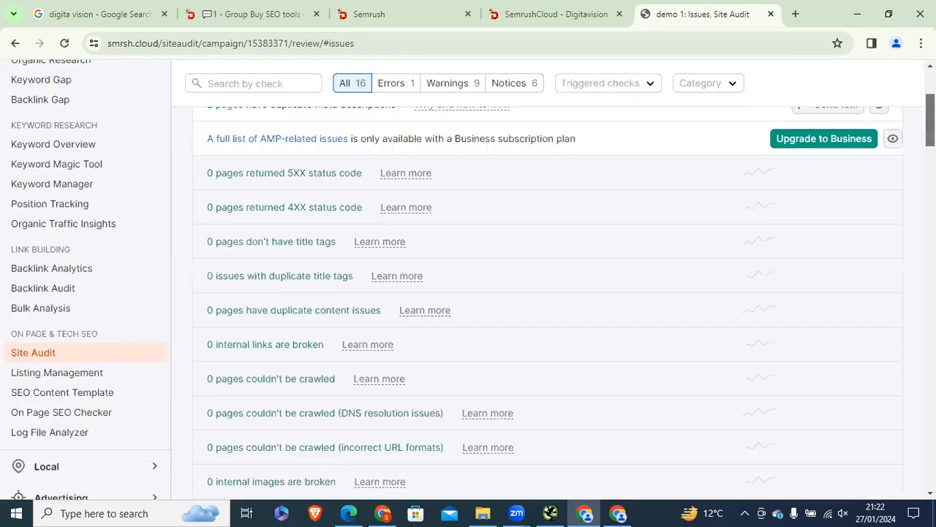
{"action": "scroll", "coordinate": [187, 218], "scroll_direction": "up", "scroll_amount": 3}
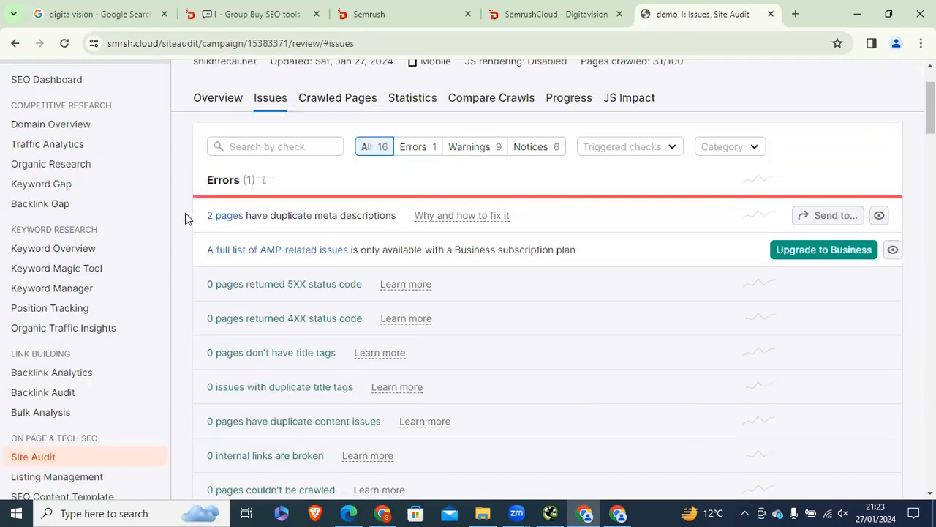
{"action": "scroll", "coordinate": [842, 138], "scroll_direction": "up", "scroll_amount": 2}
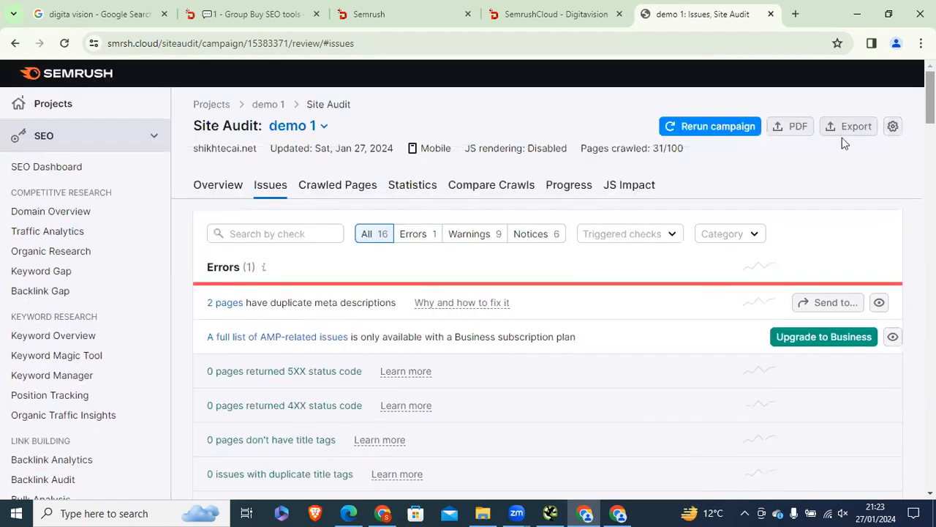
{"action": "left_click", "coordinate": [852, 131]}
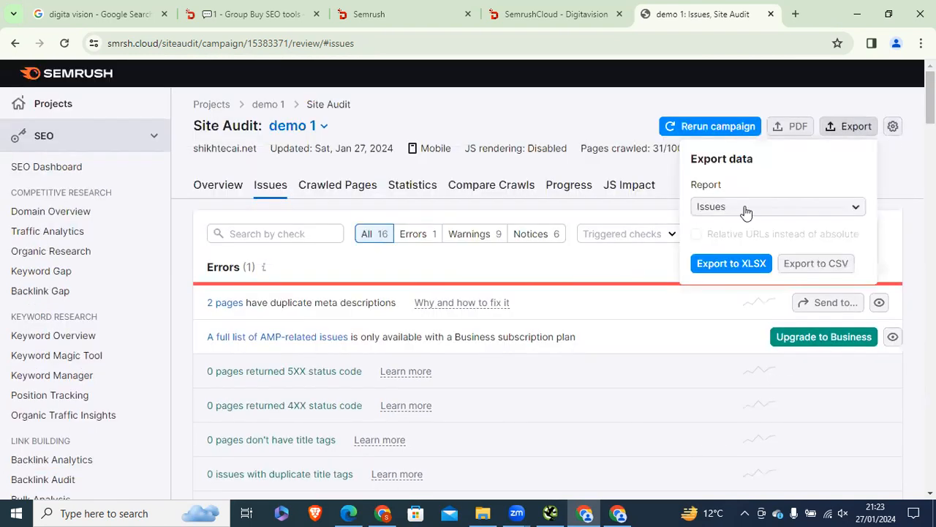
{"action": "left_click", "coordinate": [742, 267]}
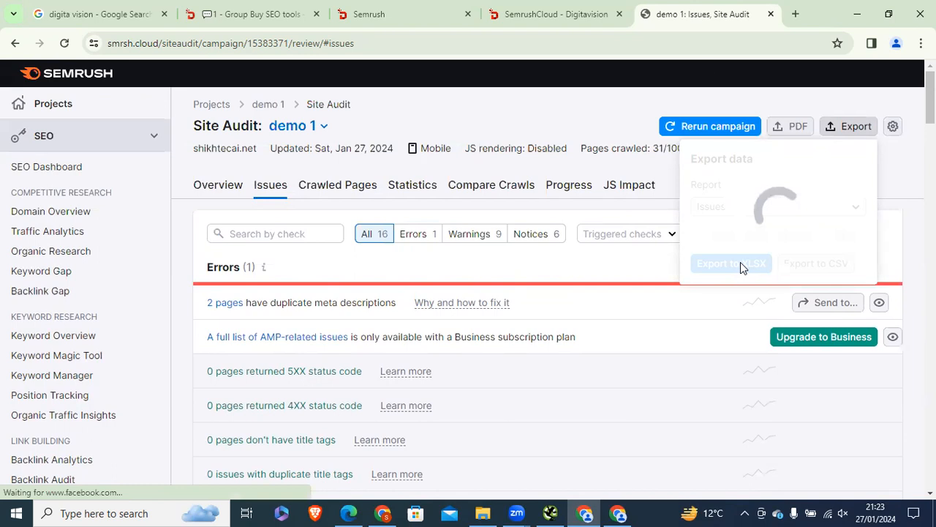
Step: Scroll the issues past AMP to zero-count checks like 5XX and 4XX
{"action": "scroll", "coordinate": [274, 147], "scroll_direction": "down", "scroll_amount": 3}
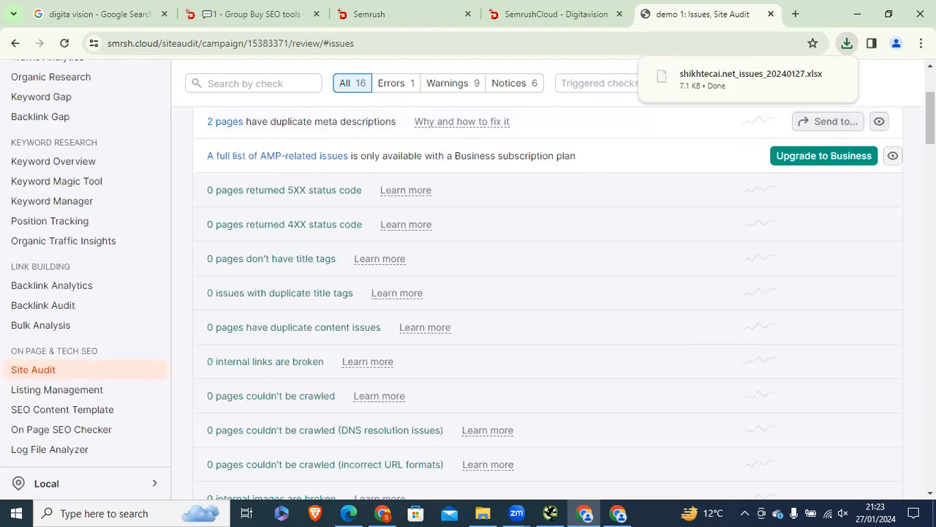
{"action": "scroll", "coordinate": [469, 278], "scroll_direction": "up", "scroll_amount": 1}
{"action": "scroll", "coordinate": [374, 414], "scroll_direction": "up", "scroll_amount": 1}
{"action": "scroll", "coordinate": [374, 414], "scroll_direction": "down", "scroll_amount": 2}
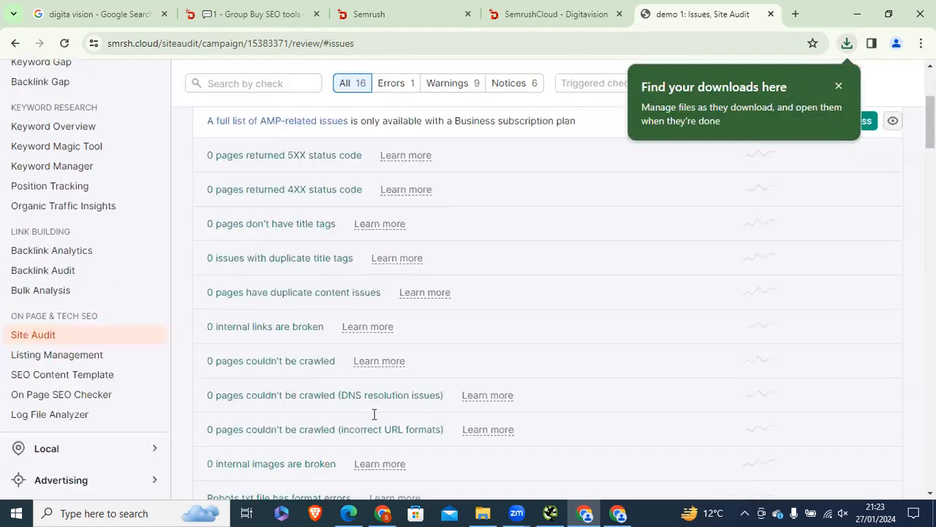
{"action": "left_click", "coordinate": [858, 14]}
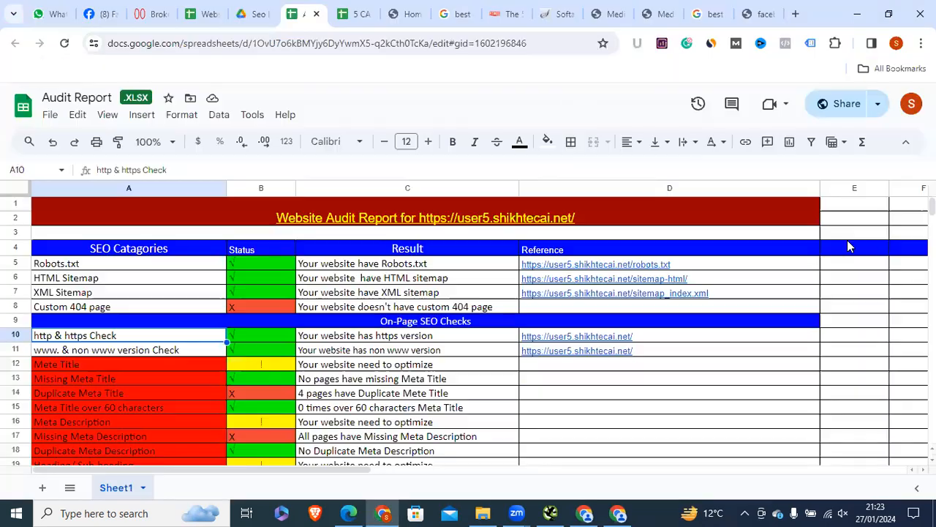
{"action": "left_click", "coordinate": [210, 10]}
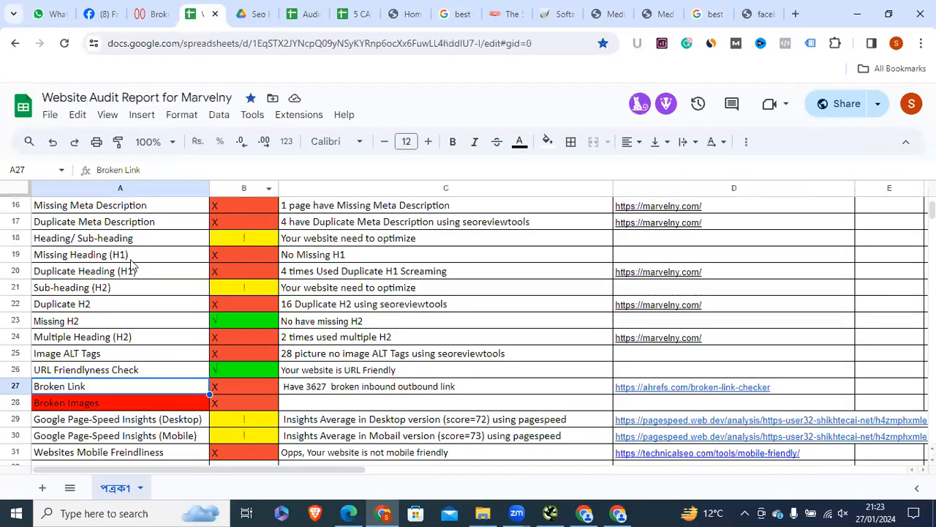
{"action": "scroll", "coordinate": [129, 260], "scroll_direction": "down", "scroll_amount": 5}
{"action": "left_click", "coordinate": [129, 261]}
{"action": "left_click_drag", "start_coordinate": [731, 290], "coordinate": [927, 246]}
{"action": "left_click_drag", "start_coordinate": [932, 217], "coordinate": [932, 204]}
{"action": "right_click", "coordinate": [927, 320]}
{"action": "mouse_move", "coordinate": [932, 219]}
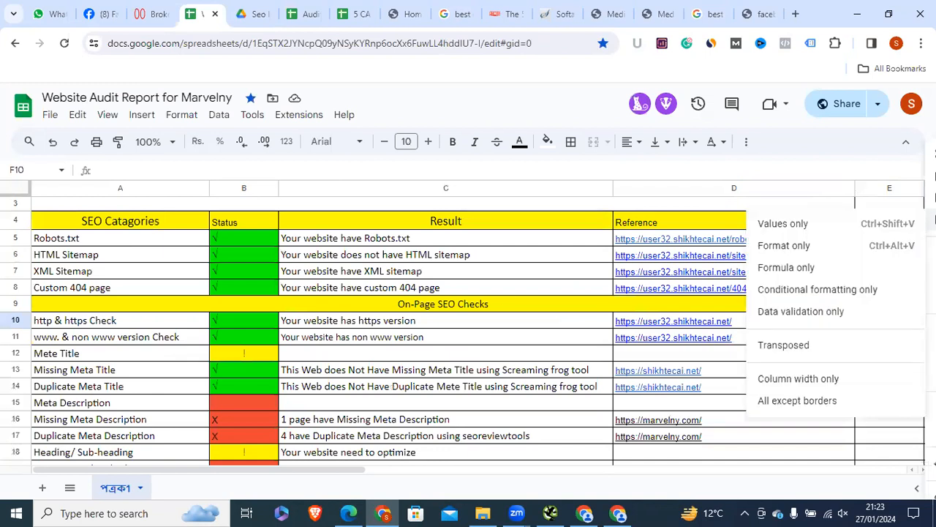
{"action": "left_click", "coordinate": [179, 326]}
{"action": "scroll", "coordinate": [520, 233], "scroll_direction": "down", "scroll_amount": 3}
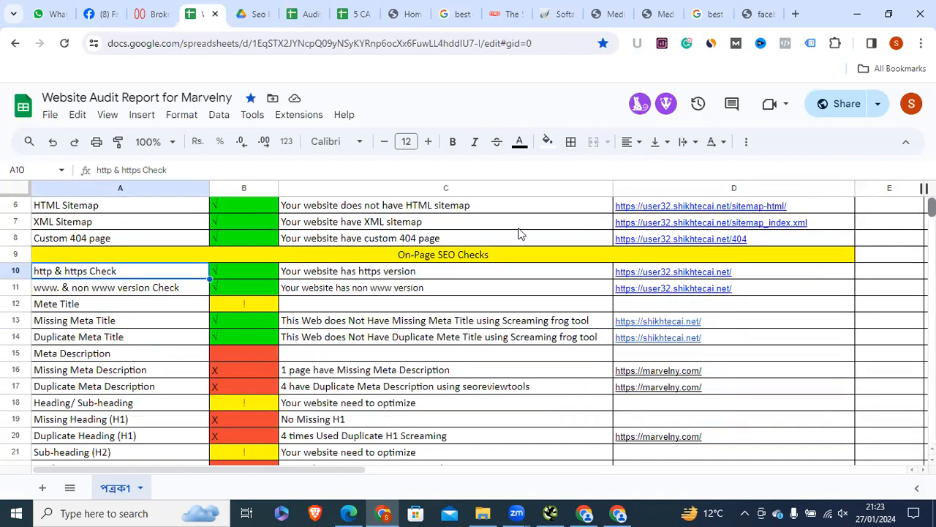
{"action": "left_click", "coordinate": [66, 258]}
{"action": "left_click", "coordinate": [64, 272]}
{"action": "left_click", "coordinate": [62, 257]}
{"action": "right_click", "coordinate": [74, 271]}
{"action": "left_click", "coordinate": [58, 269]}
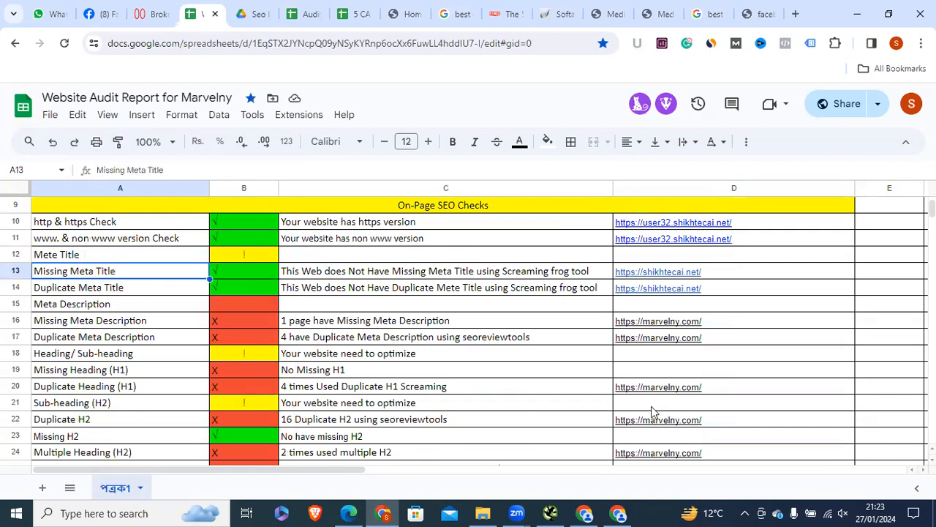
{"action": "mouse_move", "coordinate": [587, 512]}
{"action": "left_click", "coordinate": [593, 447]}
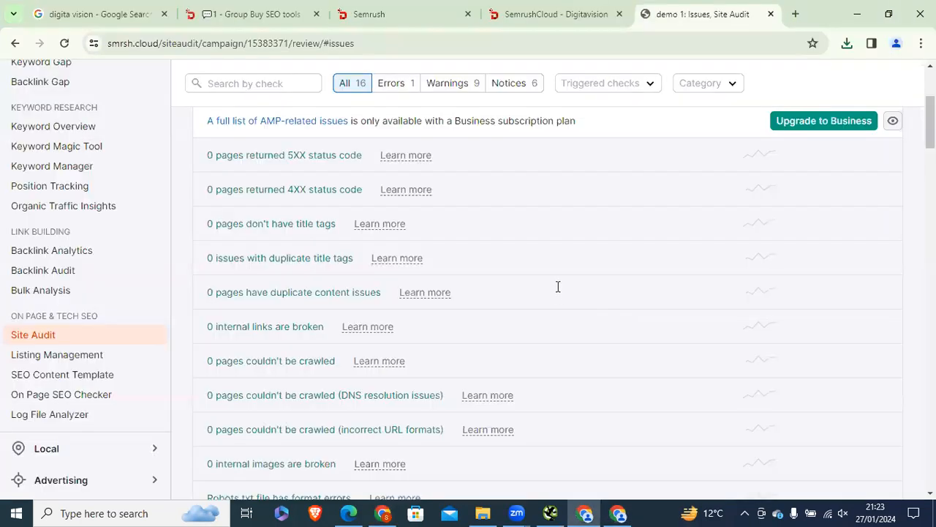
Step: Search the Site Audit page for 'title' with the find bar
{"action": "scroll", "coordinate": [547, 293], "scroll_direction": "up", "scroll_amount": 2}
{"action": "scroll", "coordinate": [548, 292], "scroll_direction": "down", "scroll_amount": 2}
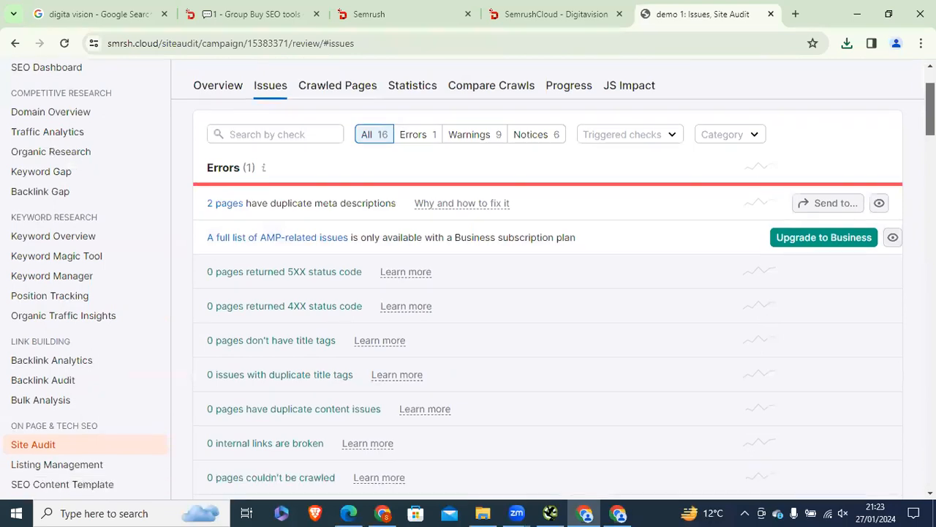
{"action": "scroll", "coordinate": [861, 179], "scroll_direction": "down", "scroll_amount": 3}
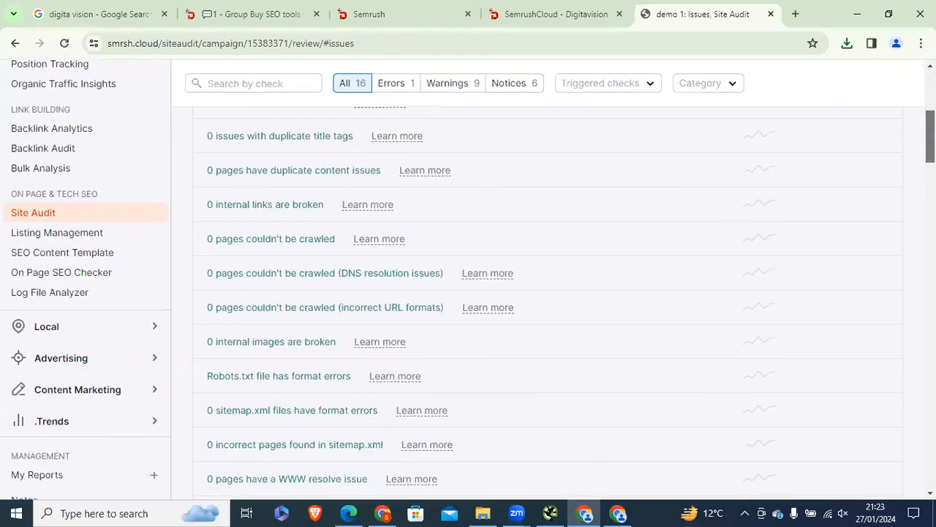
{"action": "key", "text": "ctrl+f"}
{"action": "type", "text": "meta ti"}
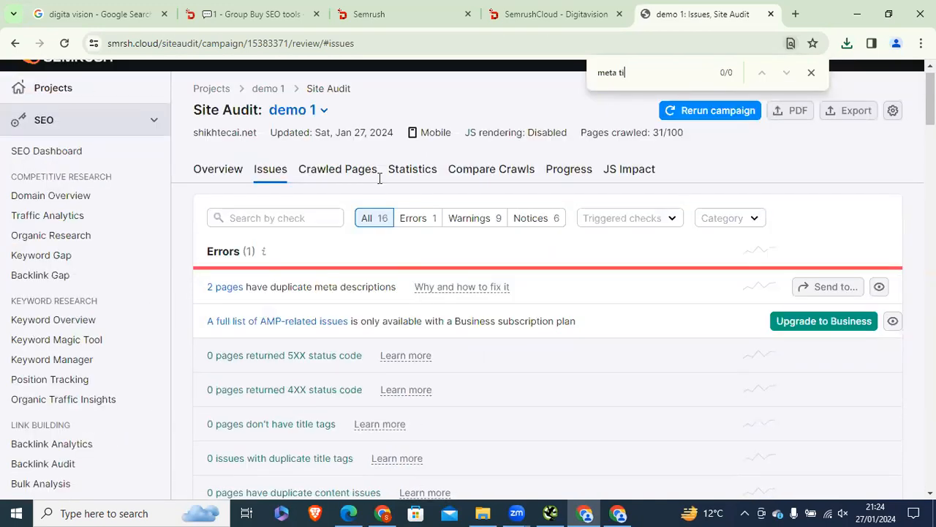
{"action": "key", "text": "ctrl+a"}
{"action": "key", "text": "BackSpace"}
{"action": "type", "text": "title"}
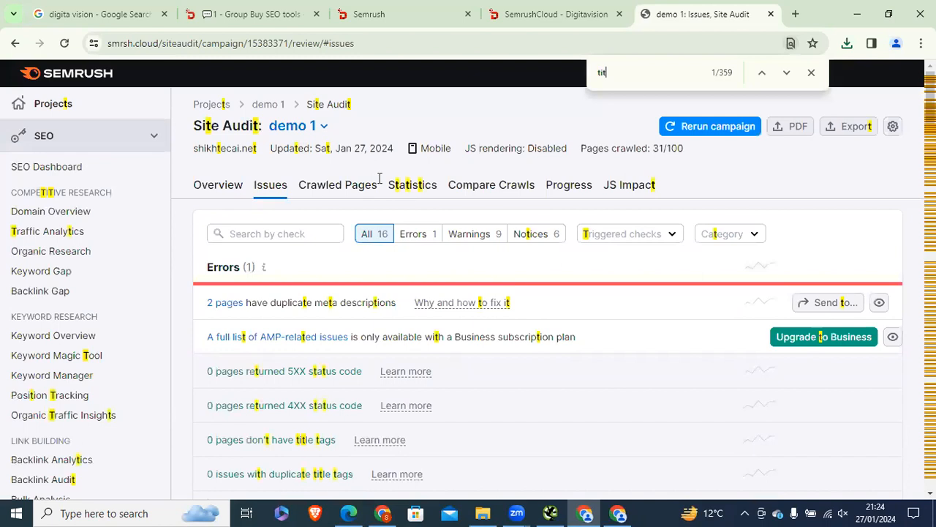
Step: Cycle through matches, refine to 'title tag', and highlight '0 pages don't have title tags'
{"action": "left_click", "coordinate": [786, 73]}
{"action": "left_click", "coordinate": [786, 73]}
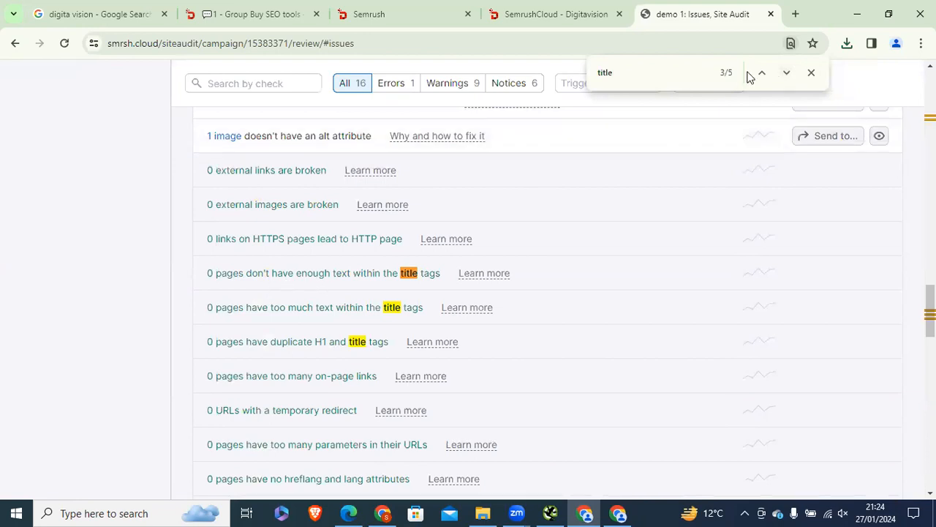
{"action": "left_click", "coordinate": [787, 73]}
{"action": "left_click", "coordinate": [786, 73]}
{"action": "left_click", "coordinate": [787, 73]}
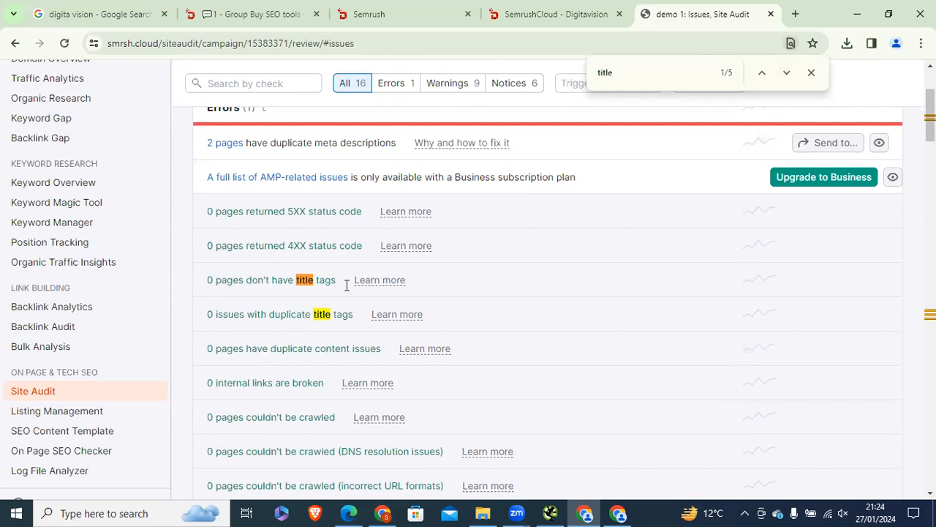
{"action": "type", "text": "tag"}
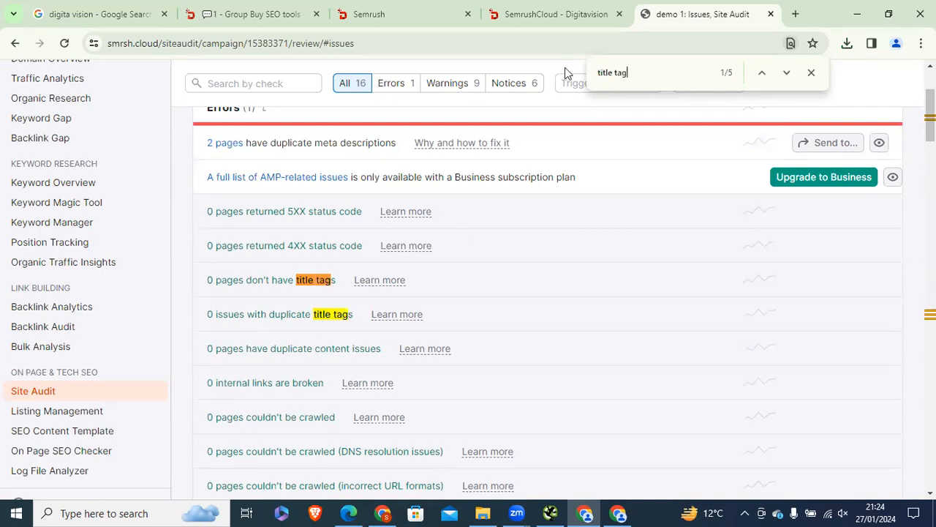
{"action": "left_click_drag", "start_coordinate": [208, 279], "coordinate": [344, 278]}
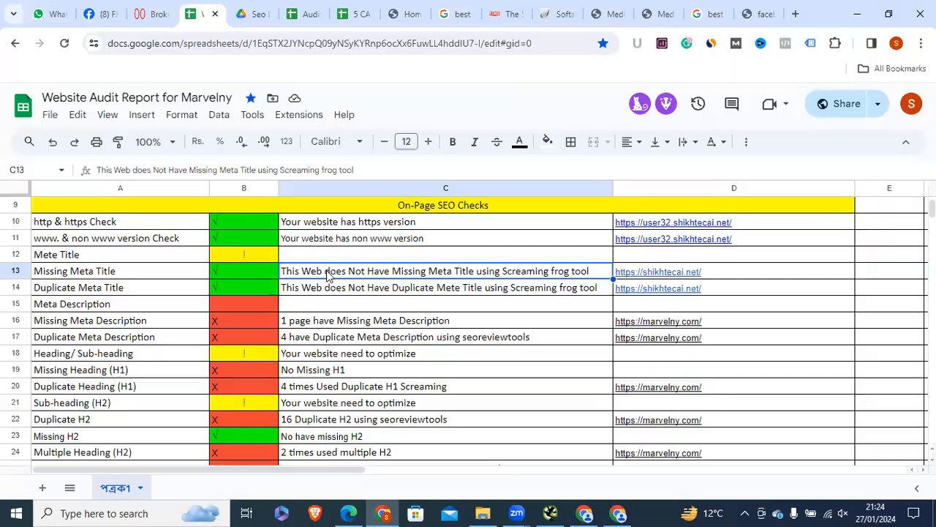
{"action": "key", "text": "alt+Tab"}
Step: Compare the Missing Meta Title row's 'Screaming frog tool' result in C13 with Semrush's title-tag findings
{"action": "left_click", "coordinate": [106, 277]}
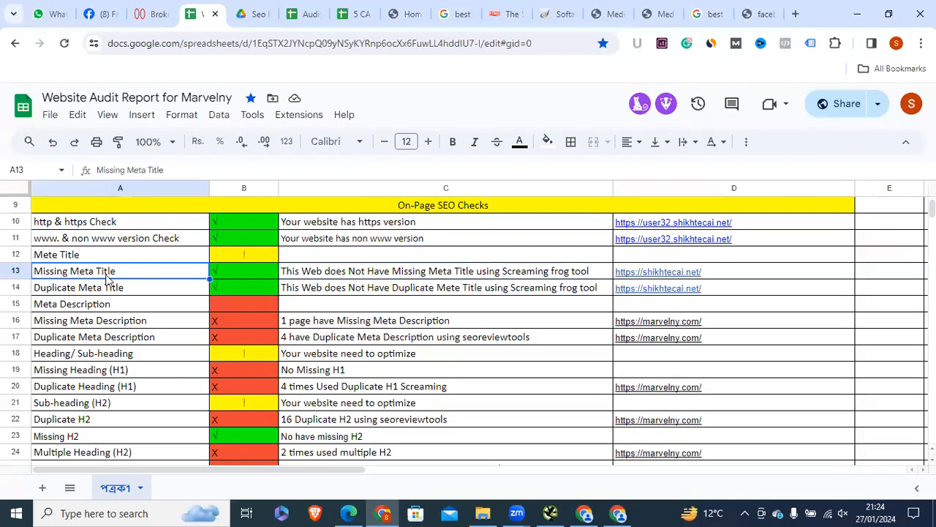
{"action": "left_click", "coordinate": [335, 275]}
{"action": "left_click", "coordinate": [596, 510]}
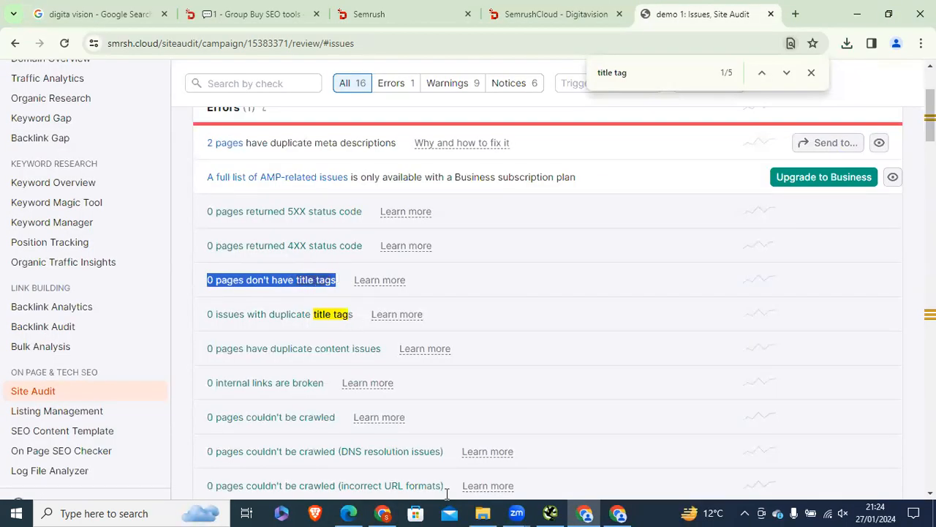
{"action": "left_click", "coordinate": [382, 513]}
{"action": "left_click", "coordinate": [117, 272]}
{"action": "left_click", "coordinate": [213, 279]}
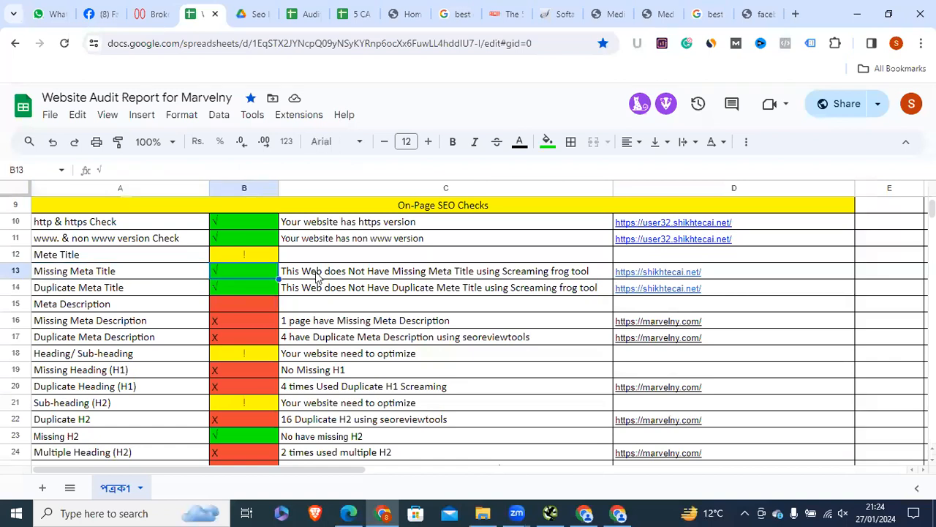
{"action": "left_click", "coordinate": [364, 276]}
{"action": "double_click", "coordinate": [591, 271]}
{"action": "left_click_drag", "start_coordinate": [591, 271], "coordinate": [505, 269]}
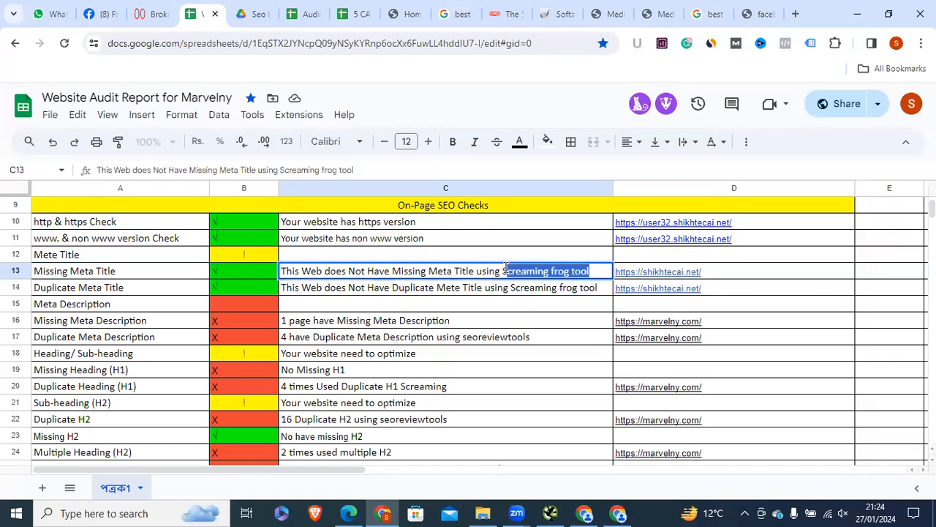
{"action": "left_click", "coordinate": [764, 274]}
Step: Check the Duplicate Meta Title result in C14 against Semrush's duplicate title tags finding
{"action": "left_click", "coordinate": [89, 285]}
{"action": "mouse_move", "coordinate": [618, 513]}
{"action": "left_click", "coordinate": [618, 454]}
{"action": "left_click_drag", "start_coordinate": [208, 315], "coordinate": [358, 317]}
{"action": "left_click", "coordinate": [287, 315]}
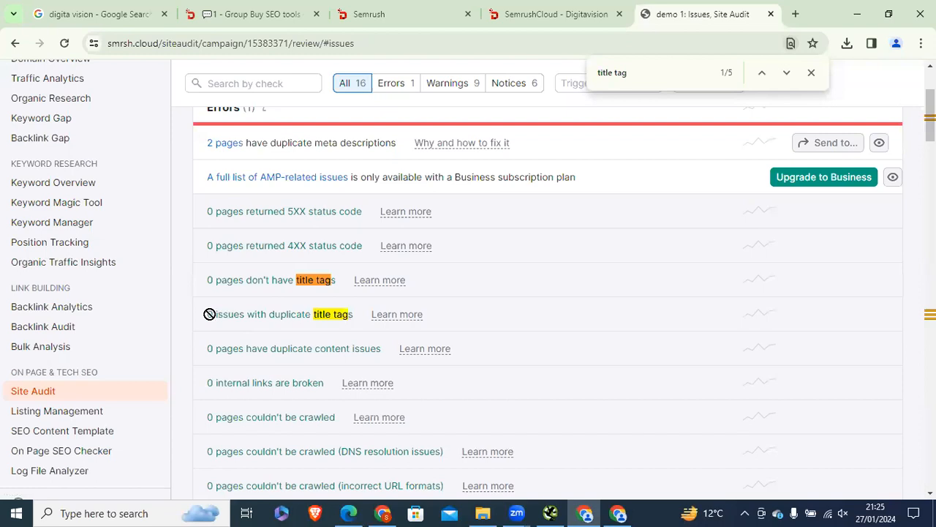
{"action": "left_click", "coordinate": [385, 512]}
{"action": "double_click", "coordinate": [297, 287]}
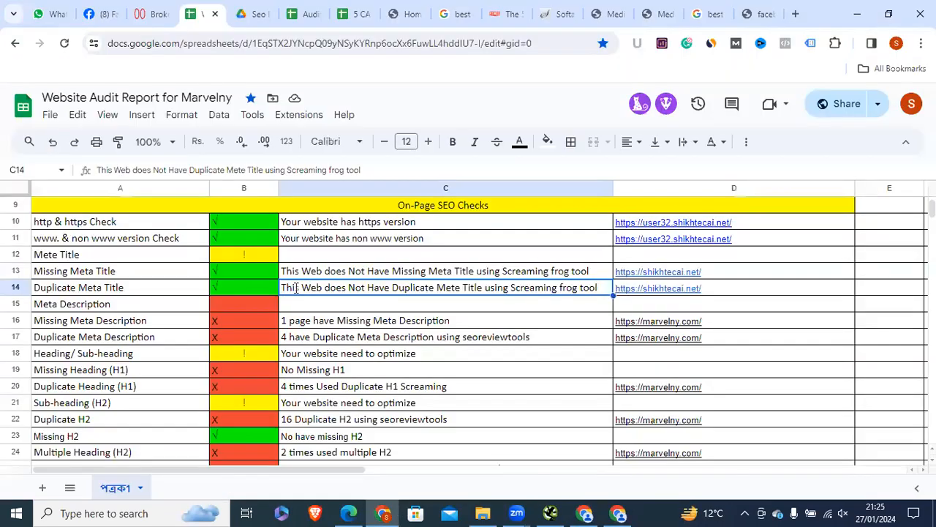
{"action": "left_click", "coordinate": [473, 287]}
{"action": "left_click", "coordinate": [498, 288]}
{"action": "left_click_drag", "start_coordinate": [512, 287], "coordinate": [602, 290]}
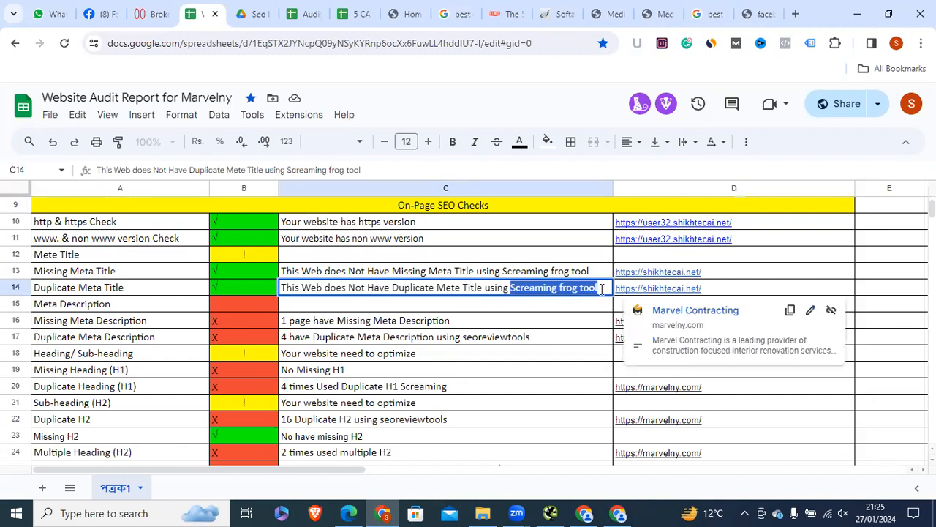
{"action": "left_click", "coordinate": [586, 513]}
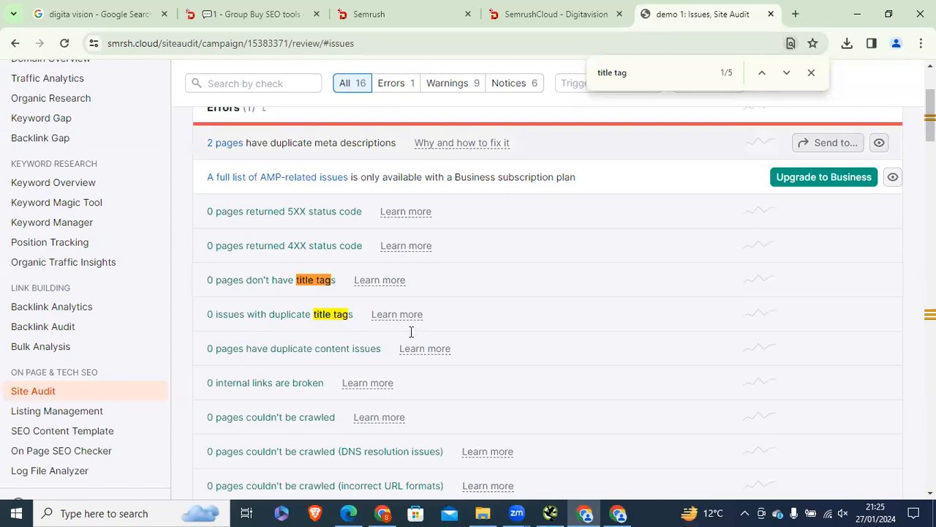
{"action": "left_click", "coordinate": [382, 513]}
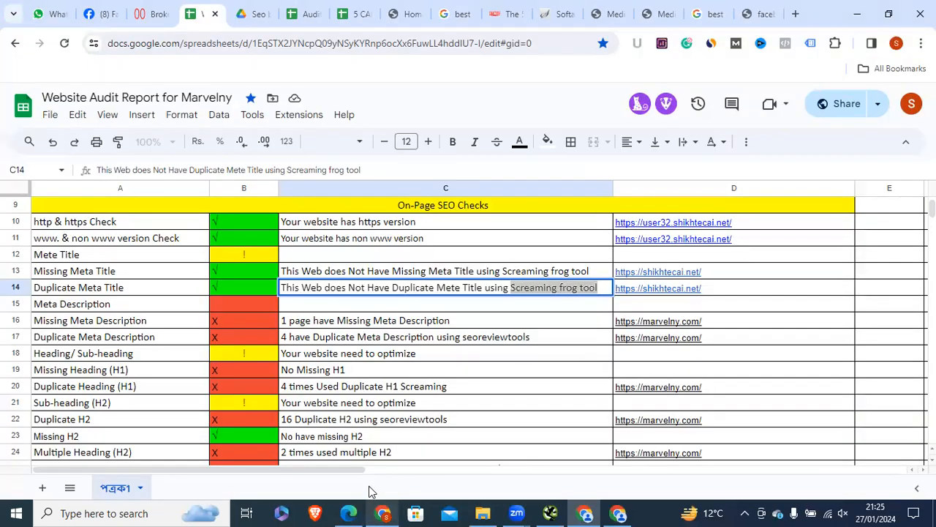
{"action": "left_click", "coordinate": [71, 309]}
Step: Search the Semrush page for 'meta descr'
{"action": "left_click", "coordinate": [71, 333]}
{"action": "left_click", "coordinate": [618, 513]}
{"action": "key", "text": "ctrl+a"}
{"action": "type", "text": "meta d"}
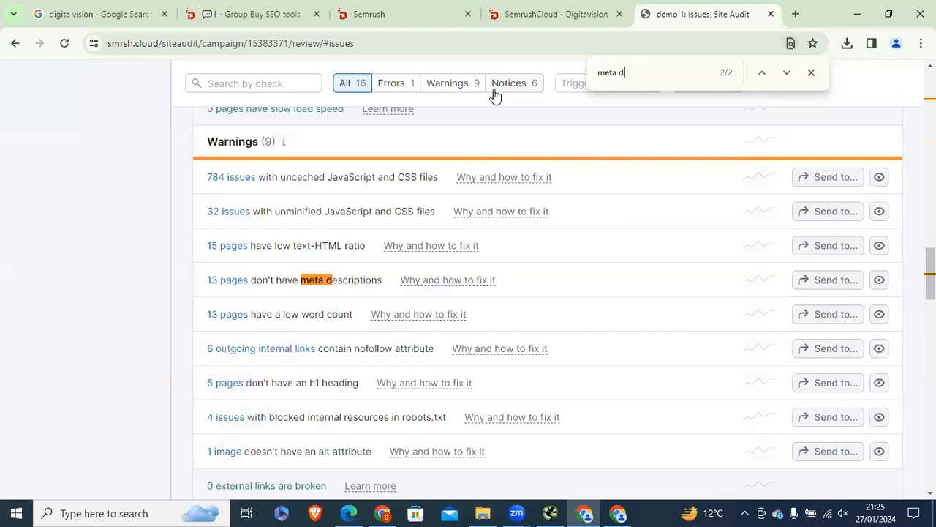
{"action": "type", "text": "escr"}
{"action": "left_click_drag", "start_coordinate": [661, 72], "coordinate": [572, 74]}
{"action": "left_click", "coordinate": [370, 262]}
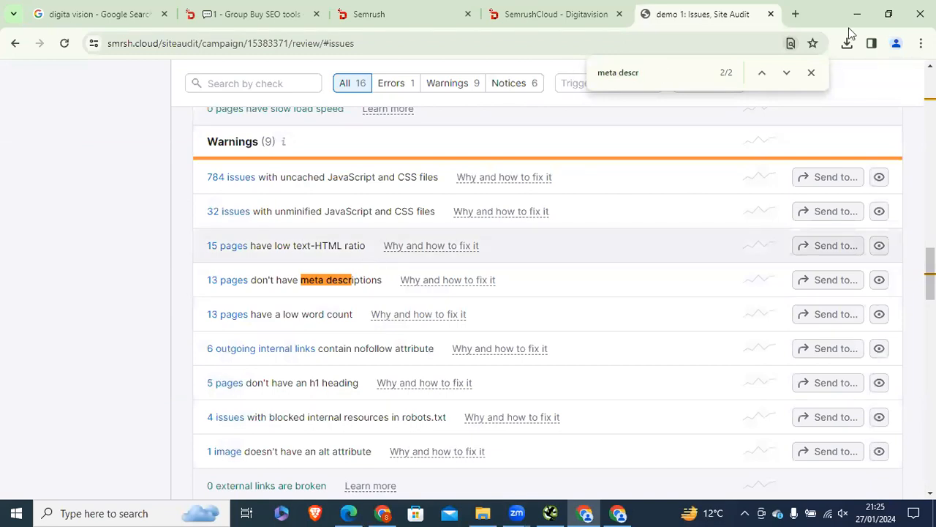
Step: Step through the Errors and Warnings meta description matches and open the 13 pages warning
{"action": "left_click", "coordinate": [762, 73]}
{"action": "left_click", "coordinate": [762, 74]}
{"action": "left_click", "coordinate": [786, 73]}
{"action": "left_click", "coordinate": [763, 77]}
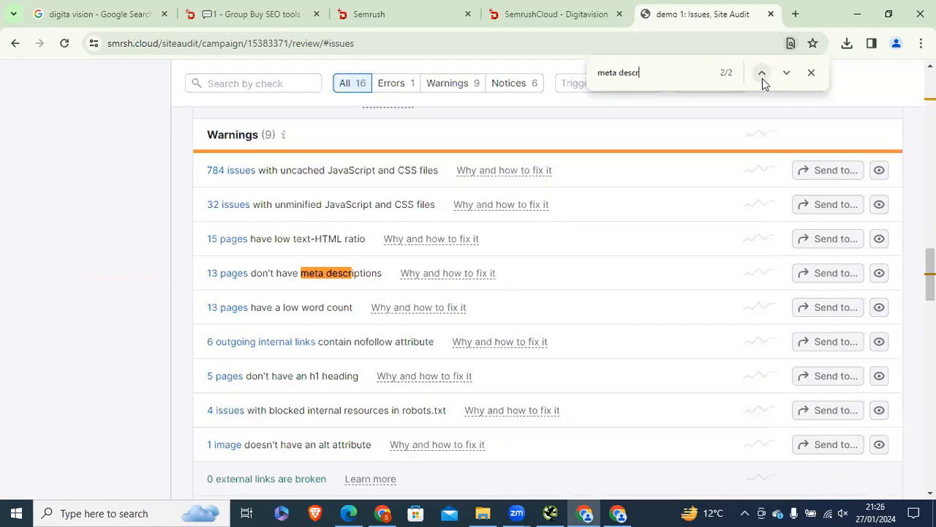
{"action": "left_click", "coordinate": [762, 74]}
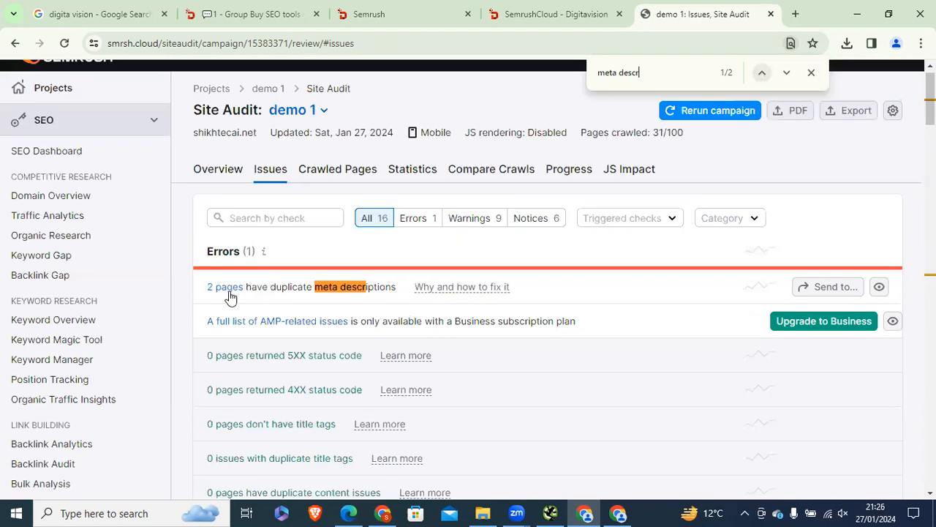
{"action": "left_click", "coordinate": [762, 72]}
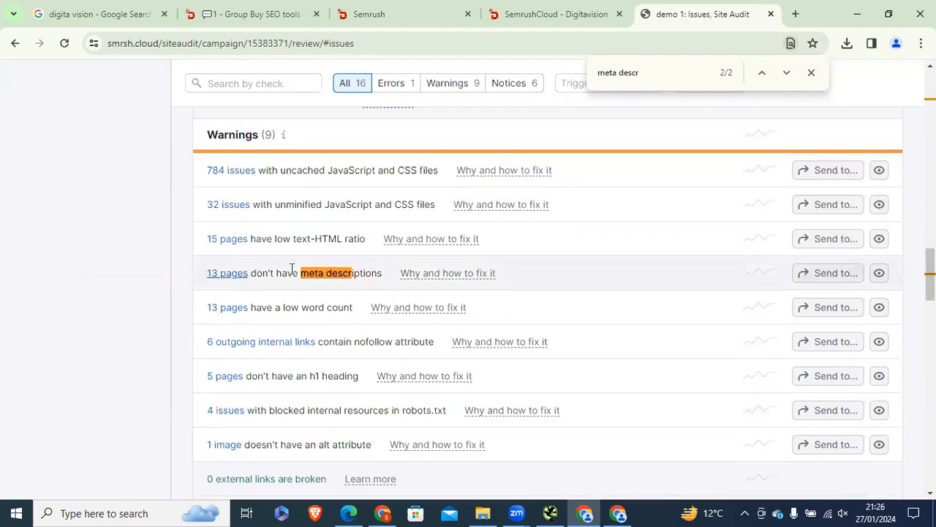
{"action": "left_click_drag", "start_coordinate": [251, 272], "coordinate": [331, 272]}
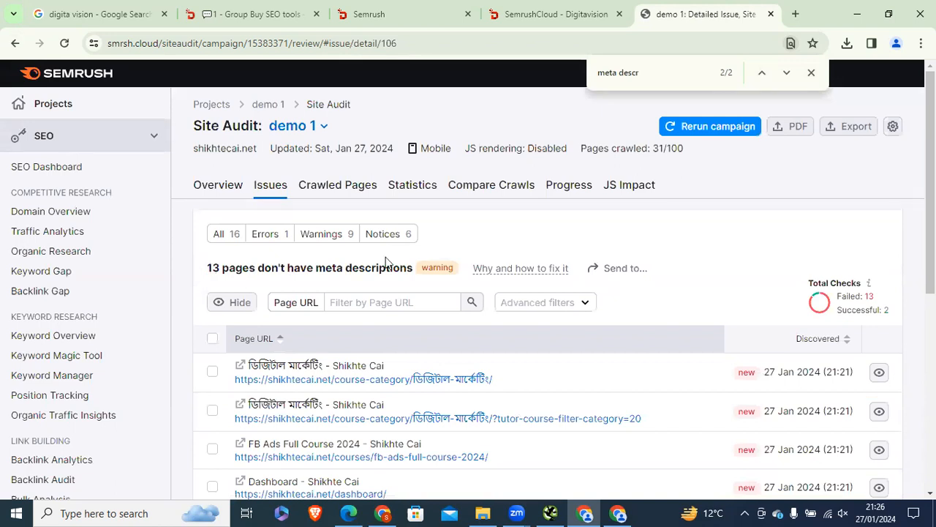
Step: Review the pages missing meta descriptions, glancing at Screaming Frog and the Sheets report
{"action": "scroll", "coordinate": [382, 282], "scroll_direction": "down", "scroll_amount": 2}
{"action": "left_click_drag", "start_coordinate": [931, 187], "coordinate": [931, 255]}
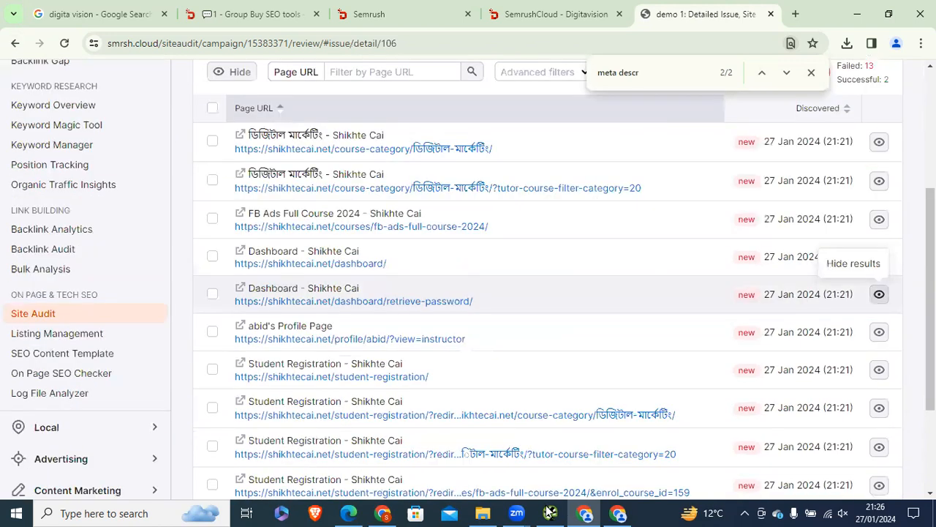
{"action": "left_click", "coordinate": [550, 513]}
{"action": "left_click", "coordinate": [380, 507]}
{"action": "left_click", "coordinate": [597, 507]}
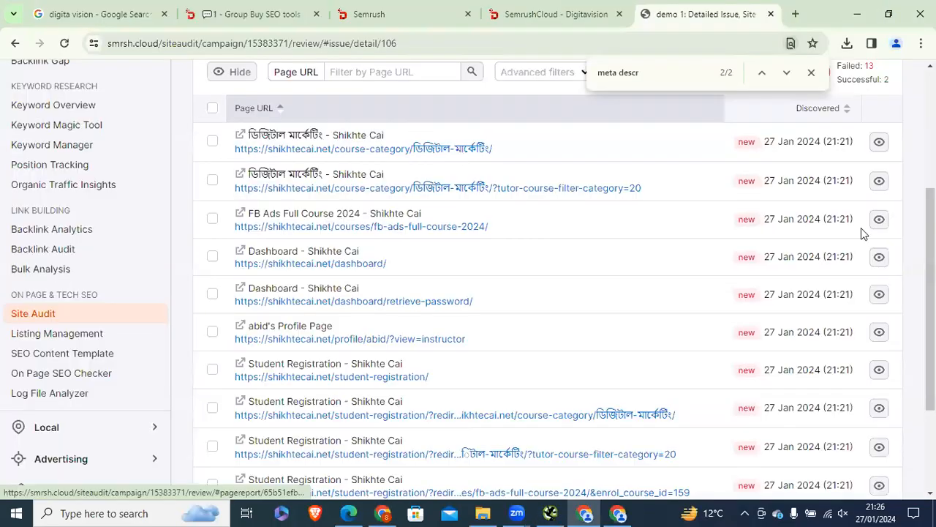
{"action": "scroll", "coordinate": [863, 233], "scroll_direction": "up", "scroll_amount": 1}
{"action": "scroll", "coordinate": [319, 190], "scroll_direction": "up", "scroll_amount": 1}
{"action": "left_click_drag", "start_coordinate": [207, 158], "coordinate": [401, 156]}
{"action": "left_click", "coordinate": [204, 278]}
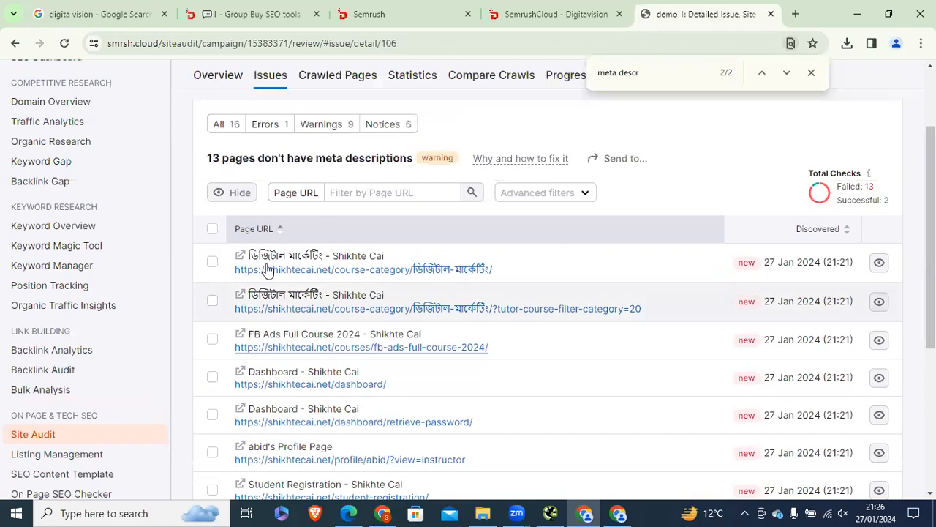
{"action": "scroll", "coordinate": [732, 220], "scroll_direction": "up", "scroll_amount": 2}
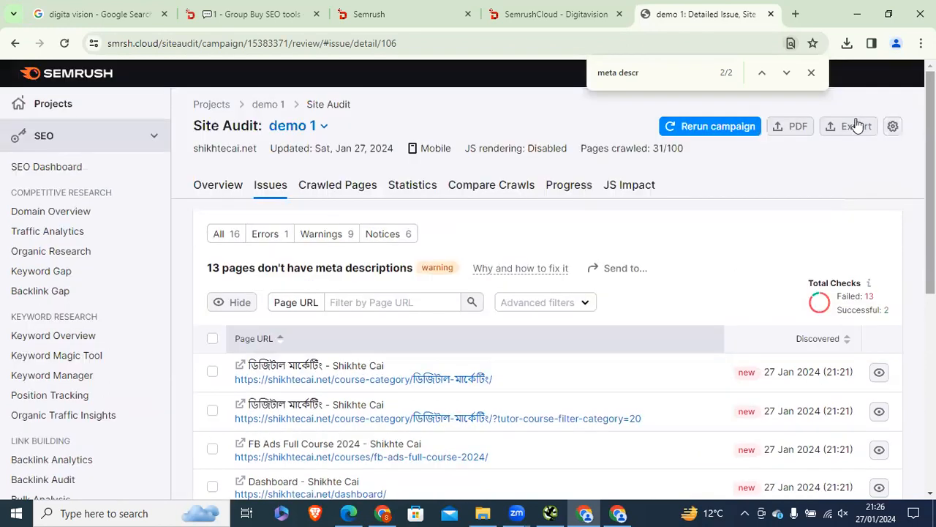
Step: Export the 'Missing meta description' report as an XLSX file
{"action": "left_click", "coordinate": [856, 126]}
{"action": "left_click", "coordinate": [746, 210]}
{"action": "left_click", "coordinate": [767, 187]}
{"action": "left_click", "coordinate": [734, 265]}
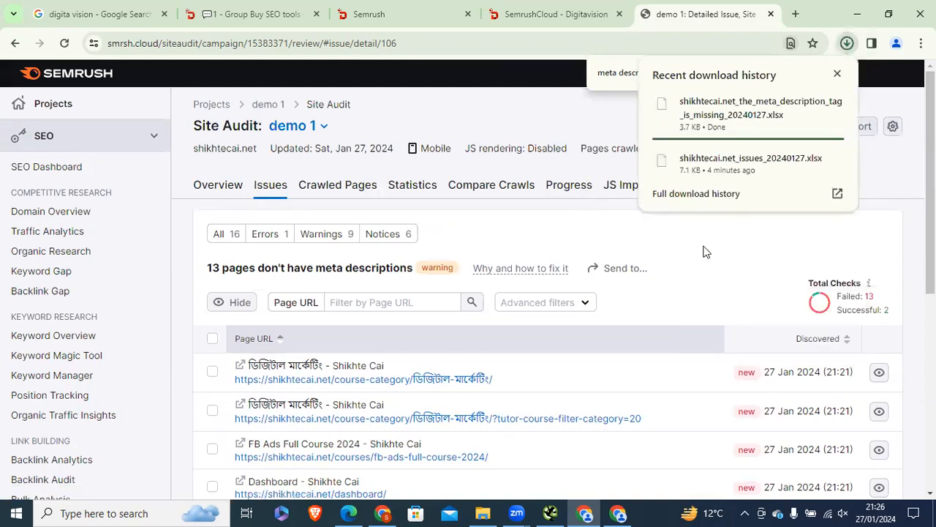
{"action": "scroll", "coordinate": [293, 241], "scroll_direction": "down", "scroll_amount": 2}
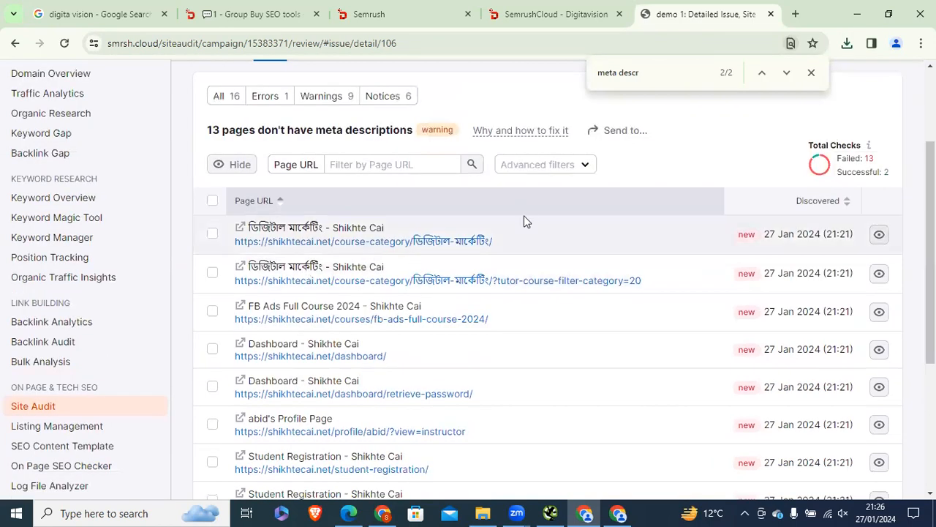
{"action": "scroll", "coordinate": [616, 208], "scroll_direction": "down", "scroll_amount": 1}
{"action": "scroll", "coordinate": [859, 127], "scroll_direction": "up", "scroll_amount": 3}
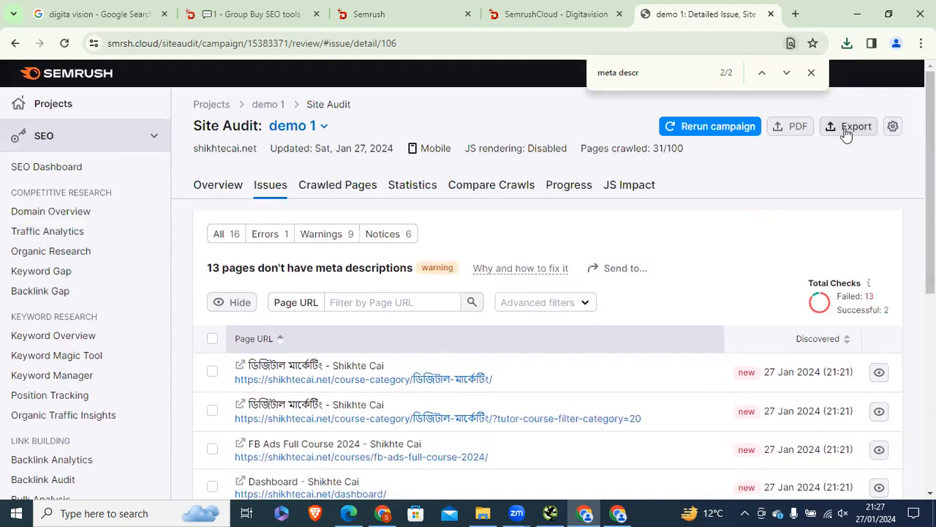
{"action": "scroll", "coordinate": [857, 129], "scroll_direction": "down", "scroll_amount": 1}
{"action": "scroll", "coordinate": [265, 95], "scroll_direction": "down", "scroll_amount": 2}
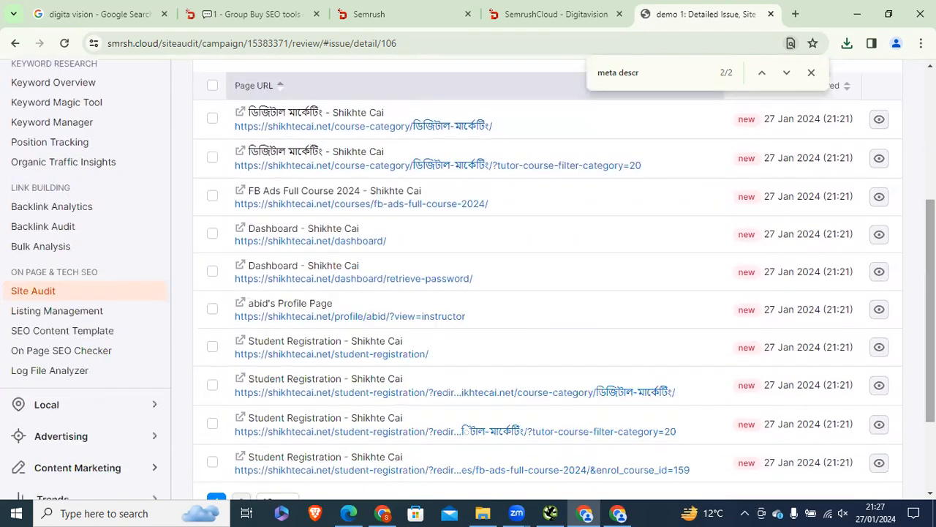
{"action": "scroll", "coordinate": [333, 118], "scroll_direction": "up", "scroll_amount": 1}
{"action": "scroll", "coordinate": [519, 209], "scroll_direction": "down", "scroll_amount": 3}
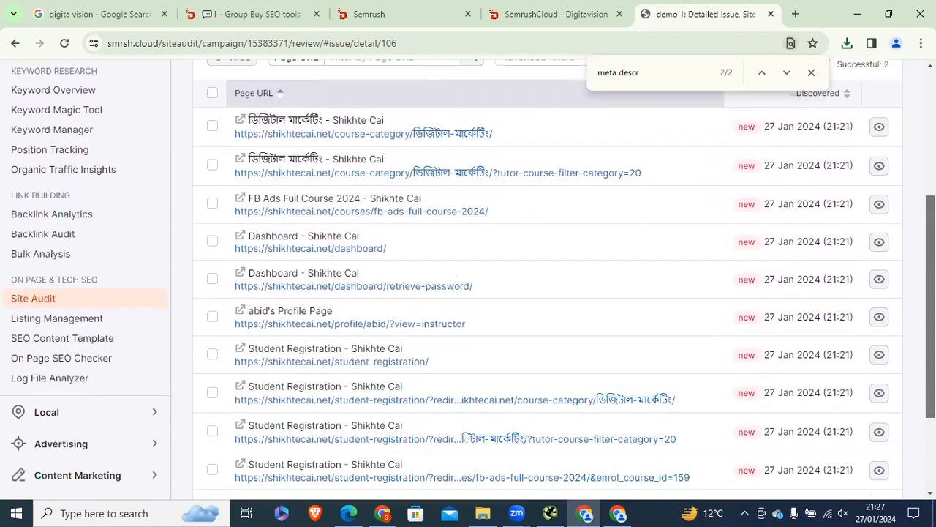
Step: In Sheets, check the missing and duplicate meta description notes in C16 and C17
{"action": "left_click", "coordinate": [381, 512]}
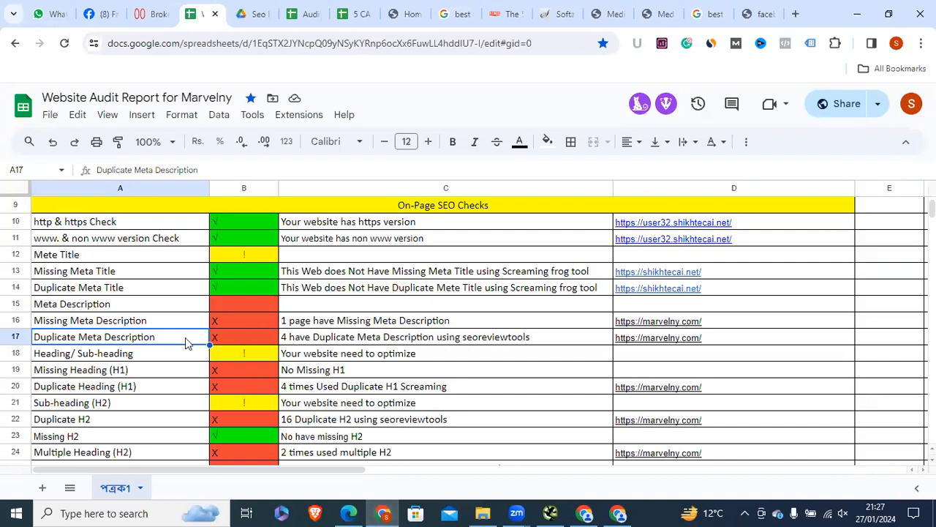
{"action": "left_click", "coordinate": [241, 337]}
{"action": "left_click", "coordinate": [332, 337]}
{"action": "left_click", "coordinate": [333, 320]}
{"action": "left_click", "coordinate": [318, 341]}
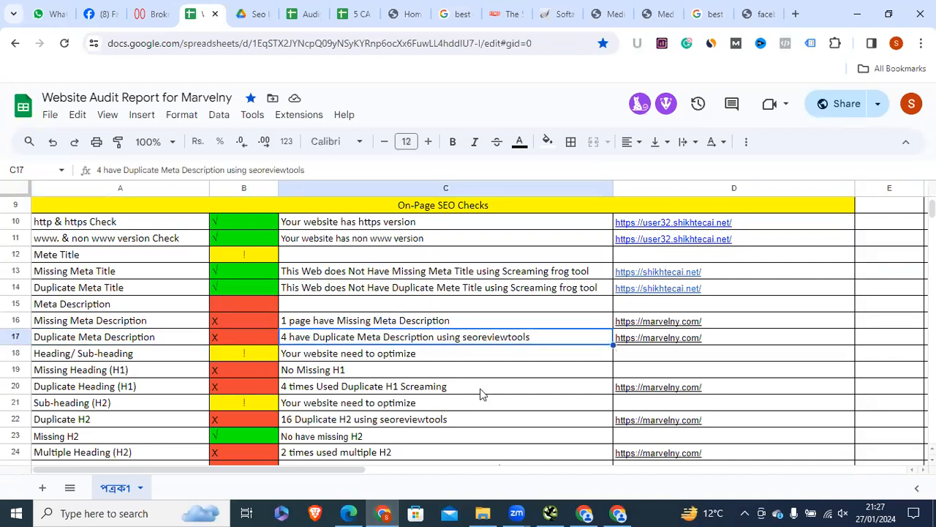
Step: Compare with the Screaming Frog crawl, then go back to Semrush's full issues list
{"action": "left_click", "coordinate": [587, 512]}
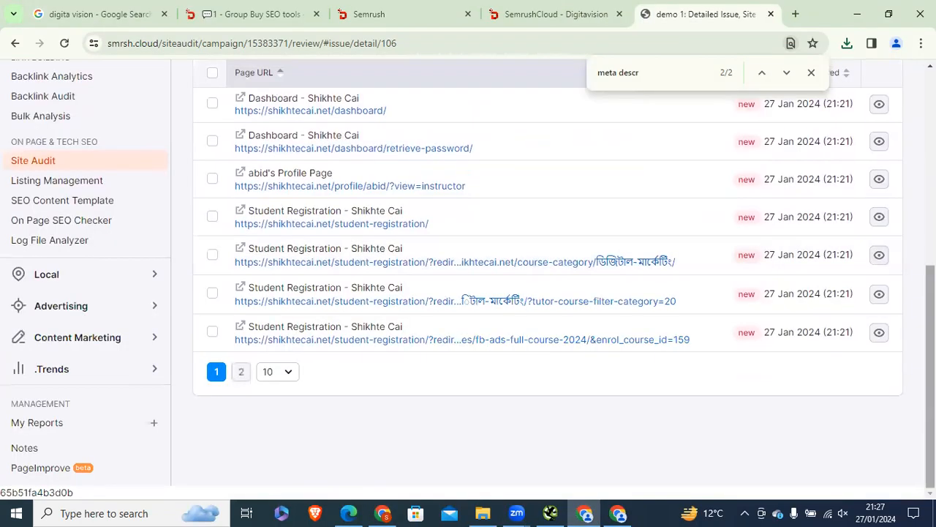
{"action": "scroll", "coordinate": [797, 169], "scroll_direction": "up", "scroll_amount": 4}
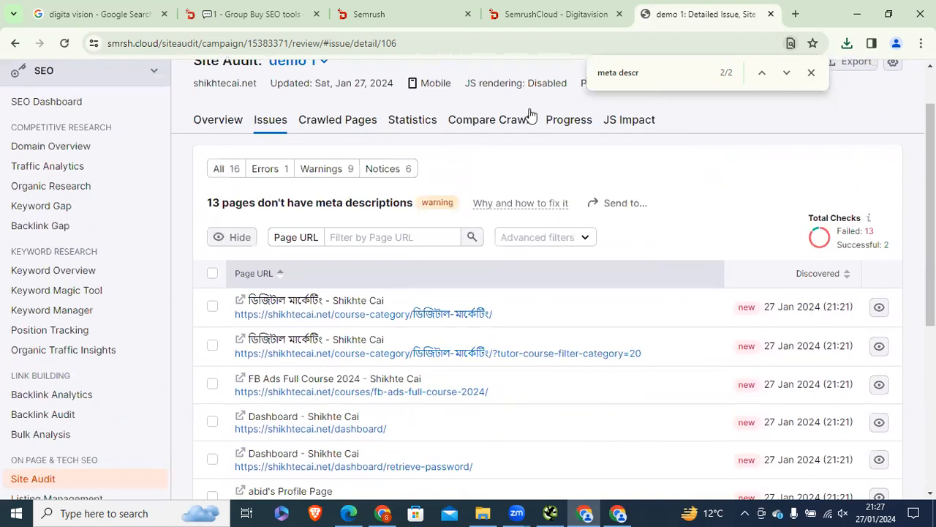
{"action": "left_click", "coordinate": [550, 512]}
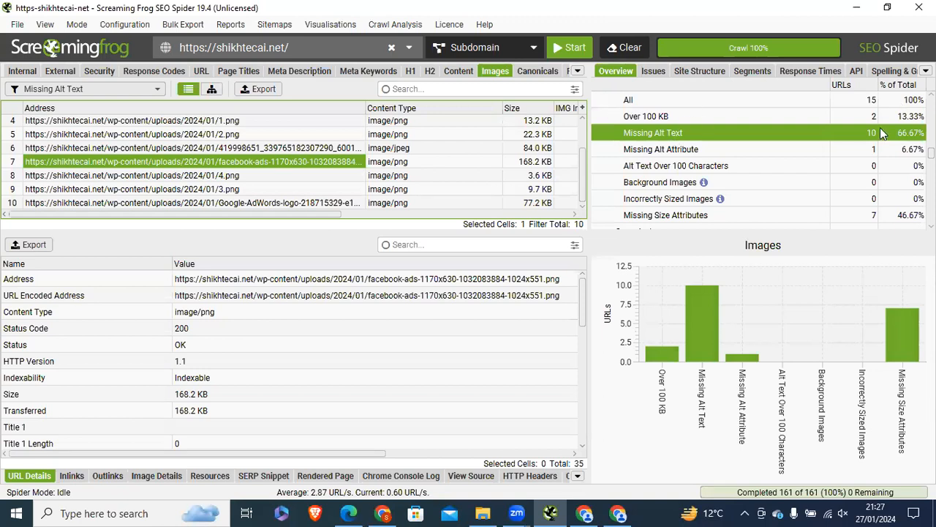
{"action": "key", "text": "alt+Tab"}
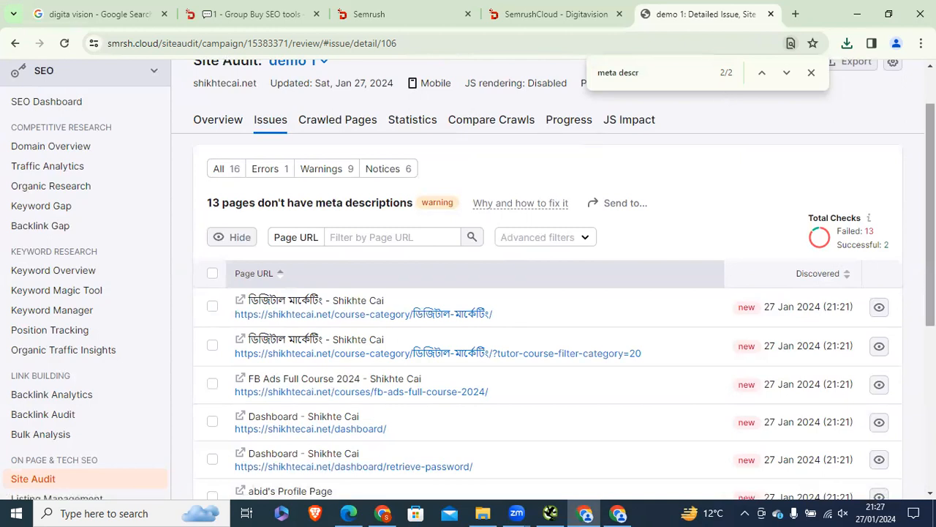
{"action": "scroll", "coordinate": [465, 469], "scroll_direction": "down", "scroll_amount": 2}
{"action": "scroll", "coordinate": [554, 289], "scroll_direction": "down", "scroll_amount": 2}
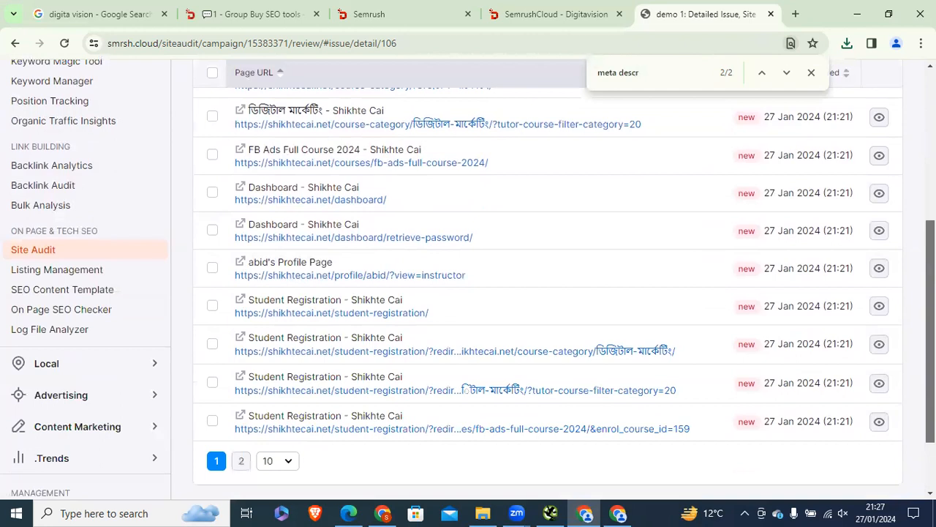
{"action": "scroll", "coordinate": [465, 319], "scroll_direction": "up", "scroll_amount": 5}
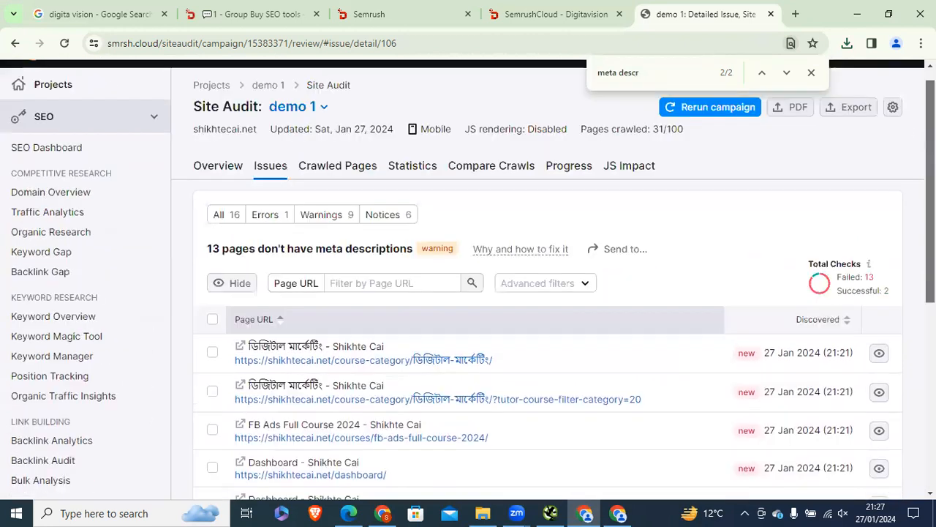
{"action": "scroll", "coordinate": [264, 166], "scroll_direction": "down", "scroll_amount": 1}
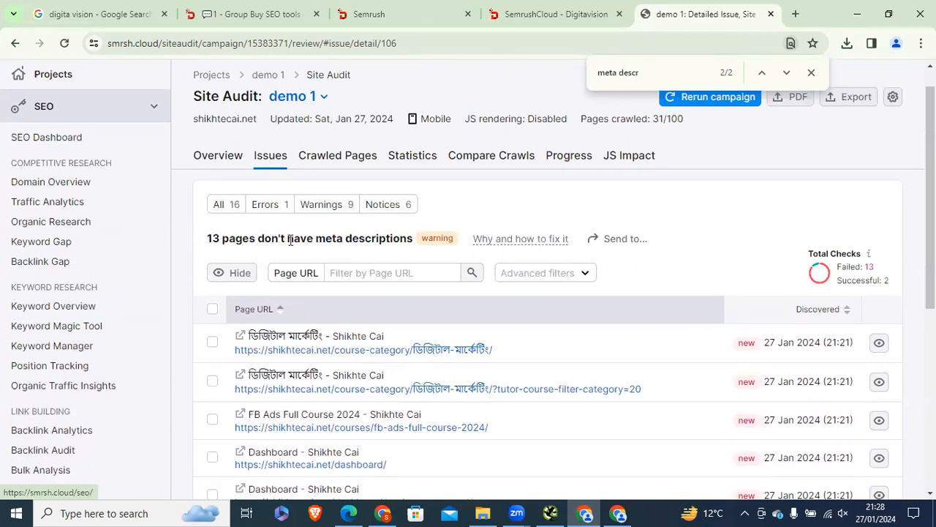
{"action": "left_click_drag", "start_coordinate": [337, 240], "coordinate": [207, 239]}
{"action": "left_click", "coordinate": [16, 44]}
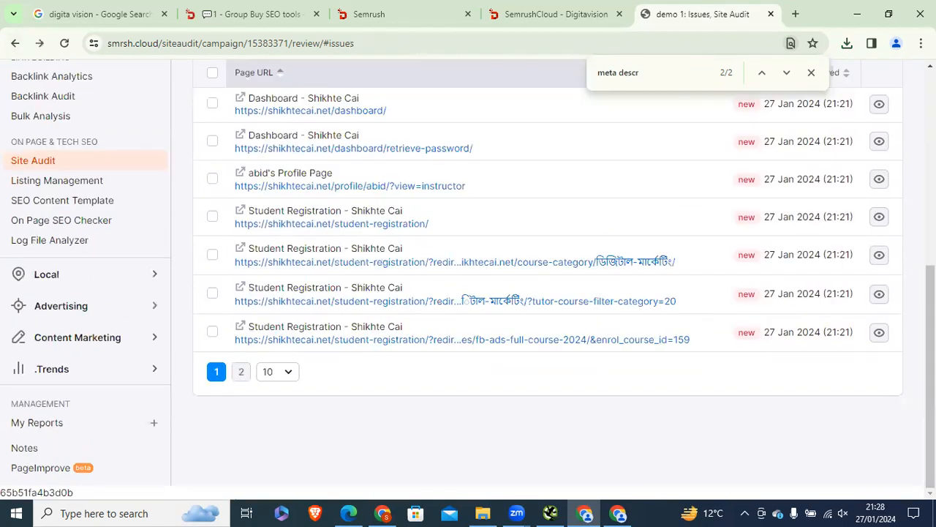
{"action": "scroll", "coordinate": [291, 153], "scroll_direction": "up", "scroll_amount": 5}
Step: Return to Overview, open Issues, scroll through all checks, then switch to the Marvelny Sheets report
{"action": "left_click", "coordinate": [11, 41]}
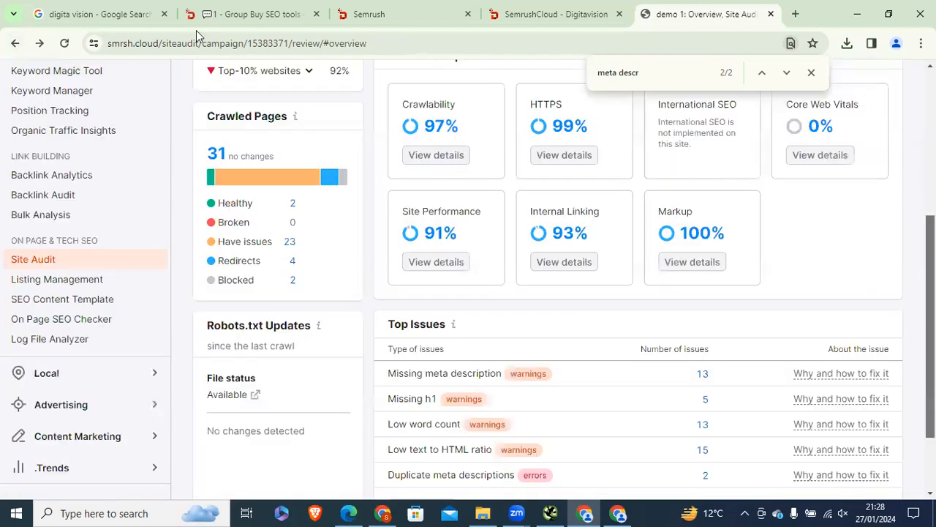
{"action": "scroll", "coordinate": [293, 210], "scroll_direction": "up", "scroll_amount": 4}
{"action": "left_click", "coordinate": [272, 189]}
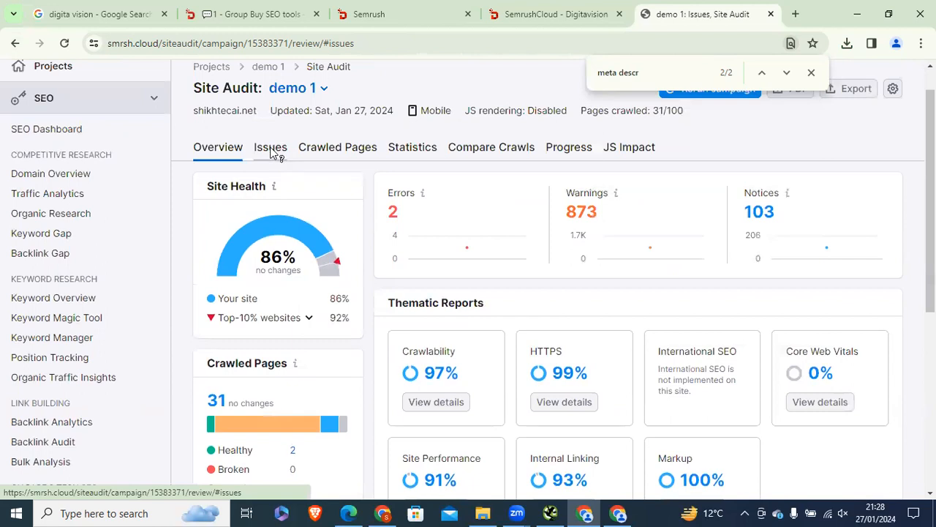
{"action": "scroll", "coordinate": [795, 155], "scroll_direction": "down", "scroll_amount": 3}
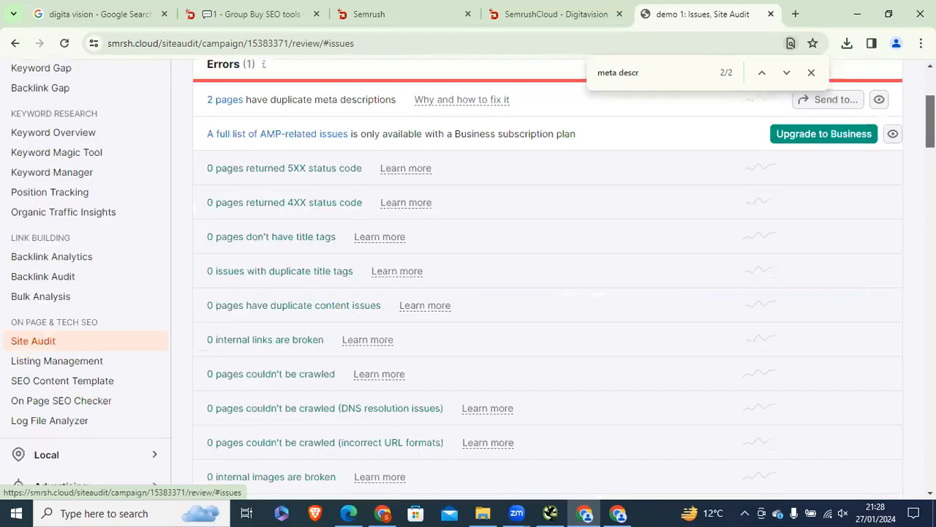
{"action": "scroll", "coordinate": [549, 292], "scroll_direction": "down", "scroll_amount": 2}
{"action": "scroll", "coordinate": [549, 293], "scroll_direction": "down", "scroll_amount": 3}
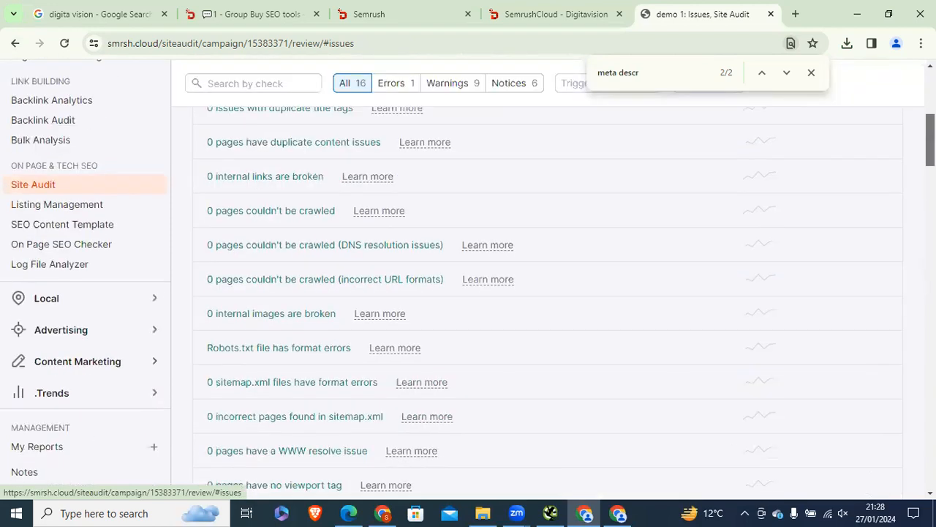
{"action": "scroll", "coordinate": [552, 299], "scroll_direction": "down", "scroll_amount": 3}
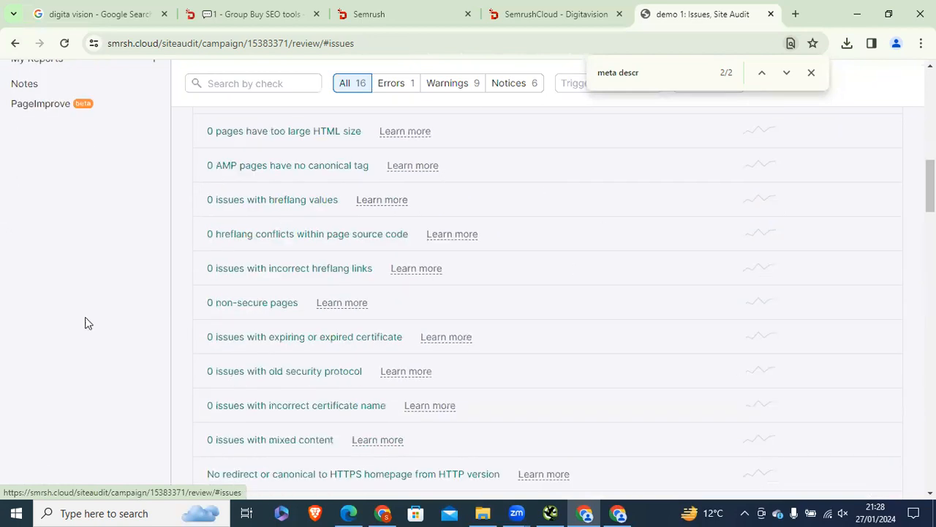
{"action": "key", "text": "alt+Tab"}
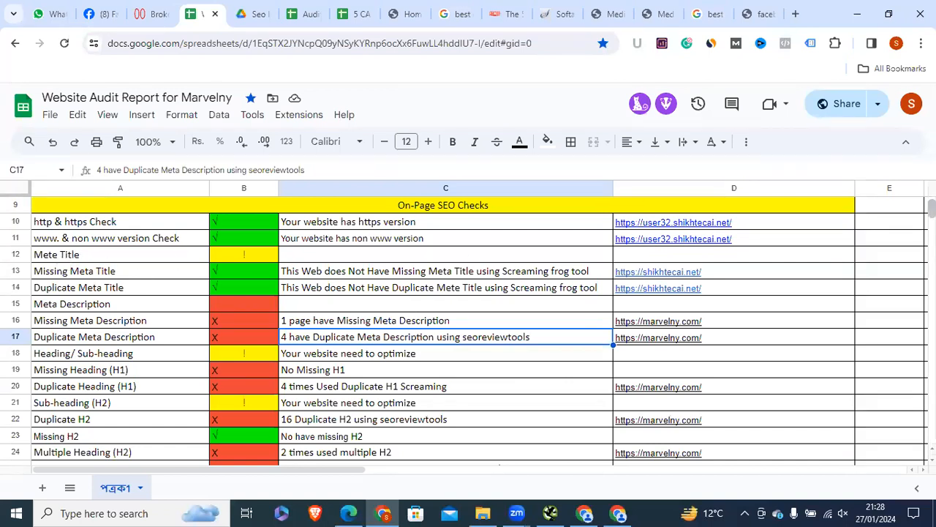
Step: Browse the Broken Link, Mobile Friendliness, Custom 404, www, sitemap and Robots.txt check rows
{"action": "scroll", "coordinate": [468, 330], "scroll_direction": "down", "scroll_amount": 1}
{"action": "scroll", "coordinate": [468, 329], "scroll_direction": "down", "scroll_amount": 2}
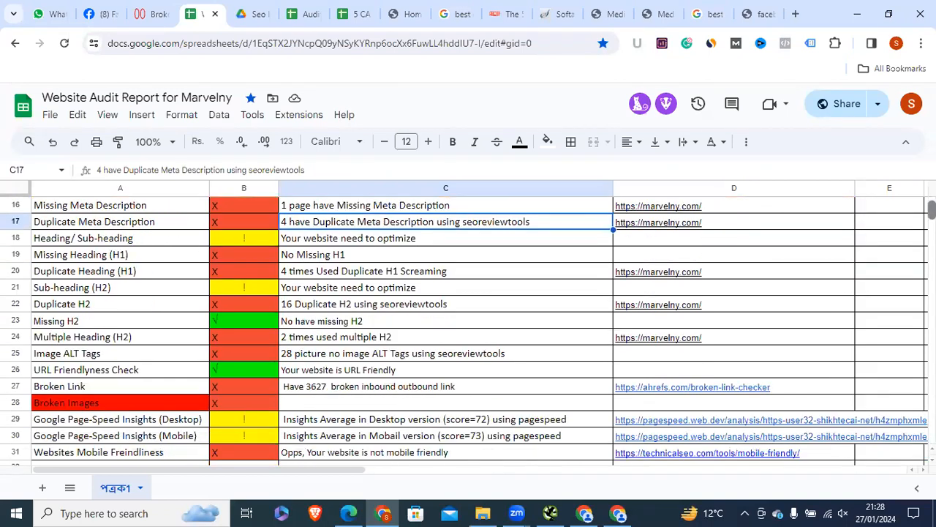
{"action": "scroll", "coordinate": [87, 387], "scroll_direction": "down", "scroll_amount": 1}
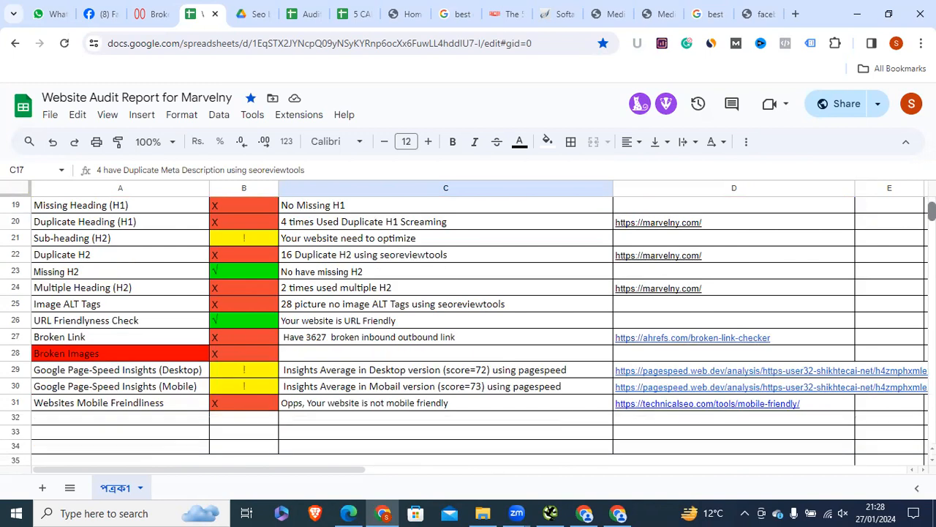
{"action": "left_click", "coordinate": [95, 340]}
{"action": "left_click", "coordinate": [111, 409]}
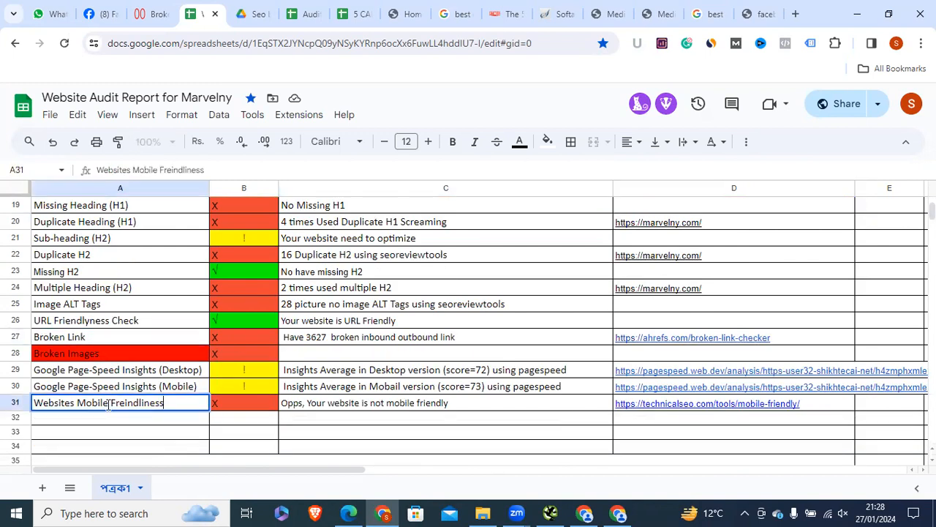
{"action": "left_click", "coordinate": [84, 338]}
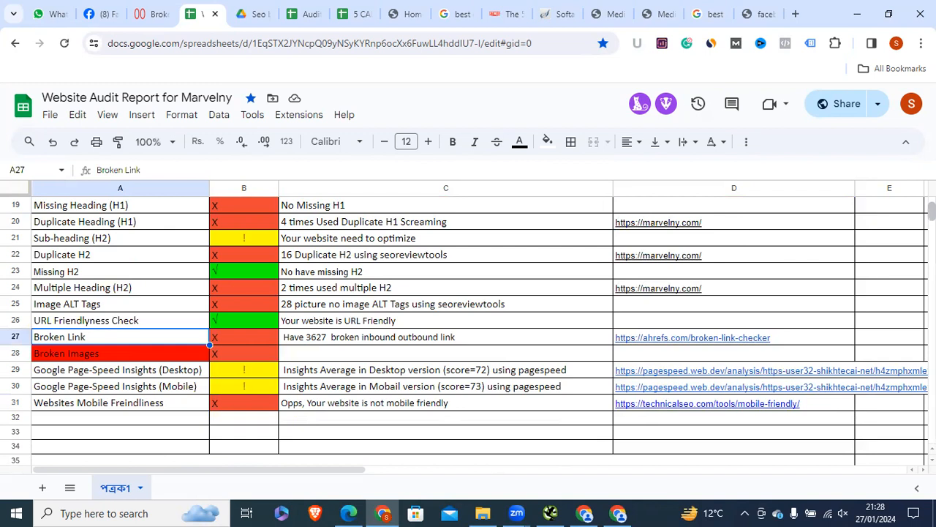
{"action": "scroll", "coordinate": [84, 338], "scroll_direction": "up", "scroll_amount": 1}
{"action": "scroll", "coordinate": [468, 331], "scroll_direction": "up", "scroll_amount": 5}
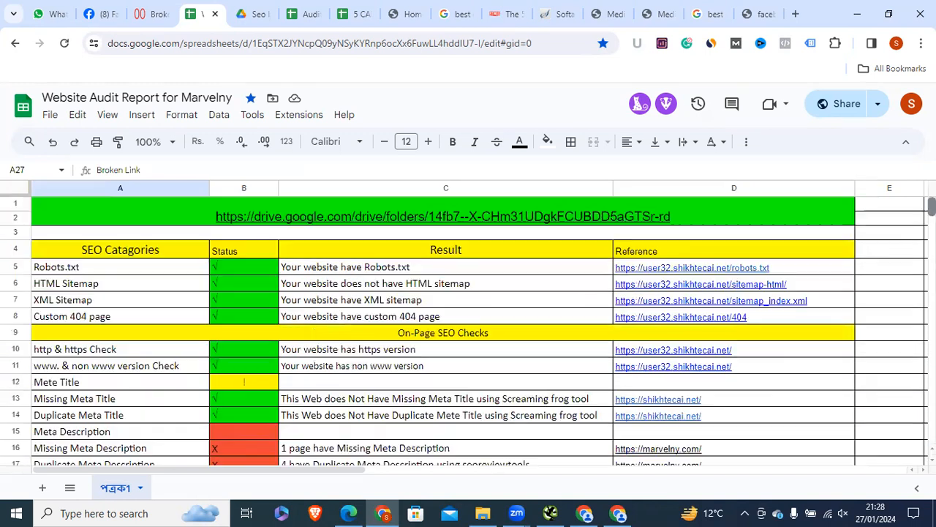
{"action": "left_click", "coordinate": [108, 321]}
{"action": "left_click", "coordinate": [73, 366]}
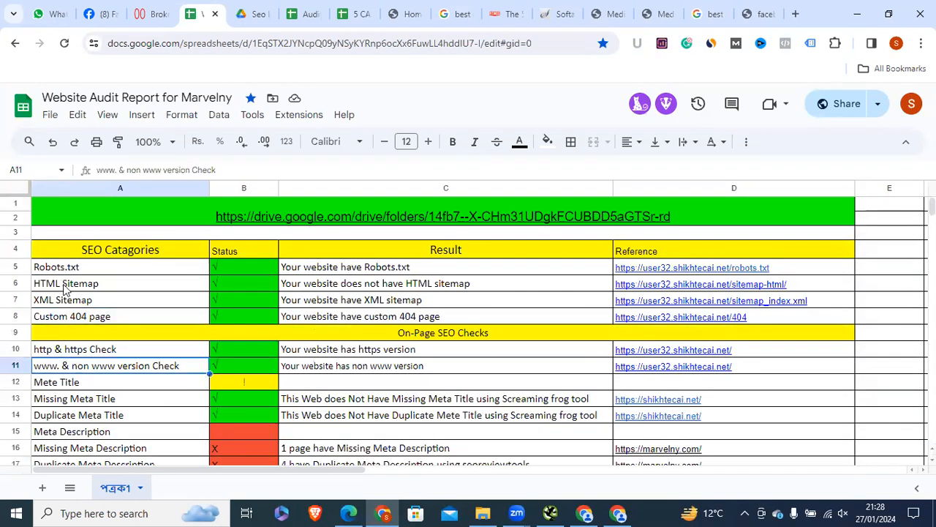
{"action": "left_click", "coordinate": [66, 290]}
{"action": "left_click", "coordinate": [55, 301]}
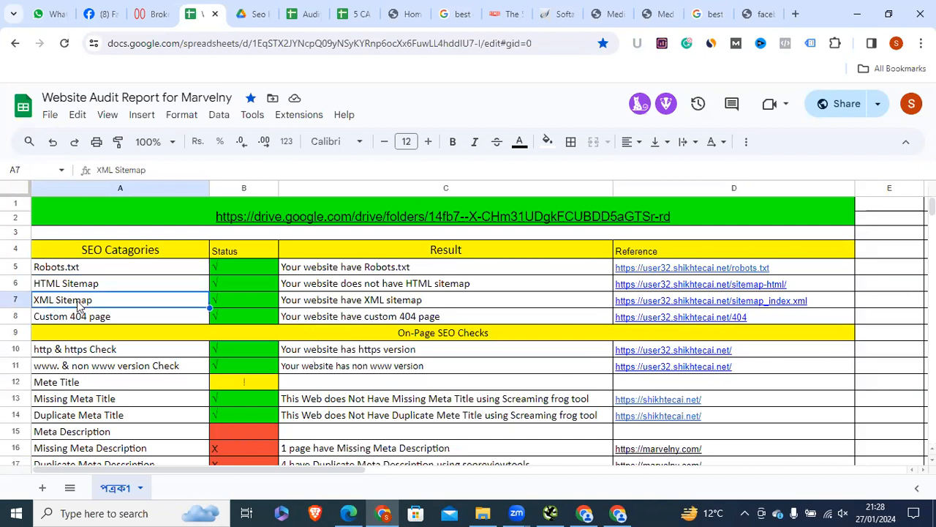
{"action": "left_click", "coordinate": [99, 269]}
{"action": "left_click_drag", "start_coordinate": [73, 398], "coordinate": [136, 407]}
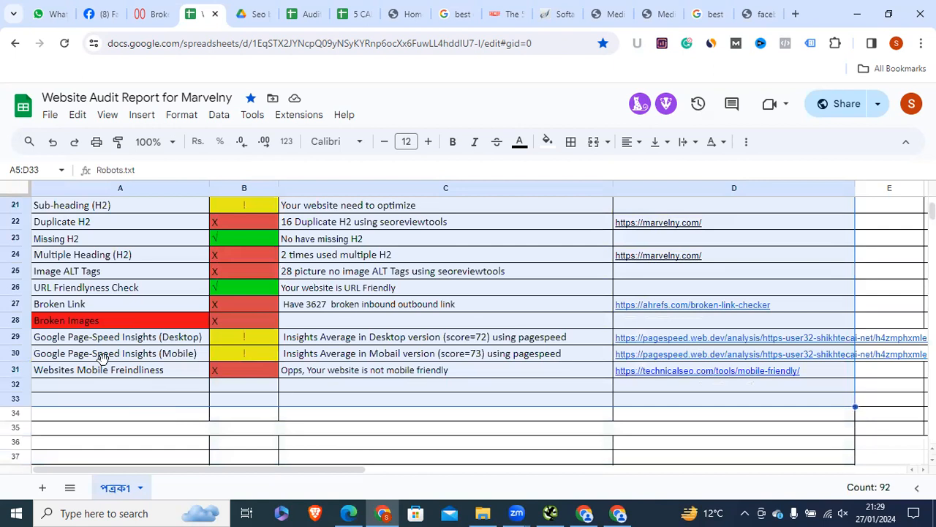
Step: Select both Google Page-Speed Insights rows, then return to the Semrush issues list
{"action": "left_click", "coordinate": [73, 338]}
{"action": "left_click", "coordinate": [129, 399]}
{"action": "left_click", "coordinate": [69, 344]}
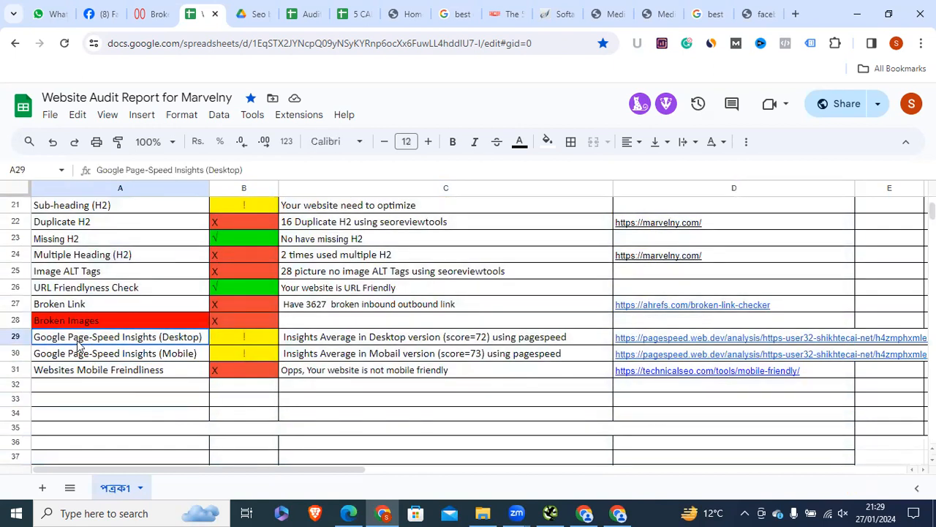
{"action": "left_click", "coordinate": [117, 351], "text": "shift"}
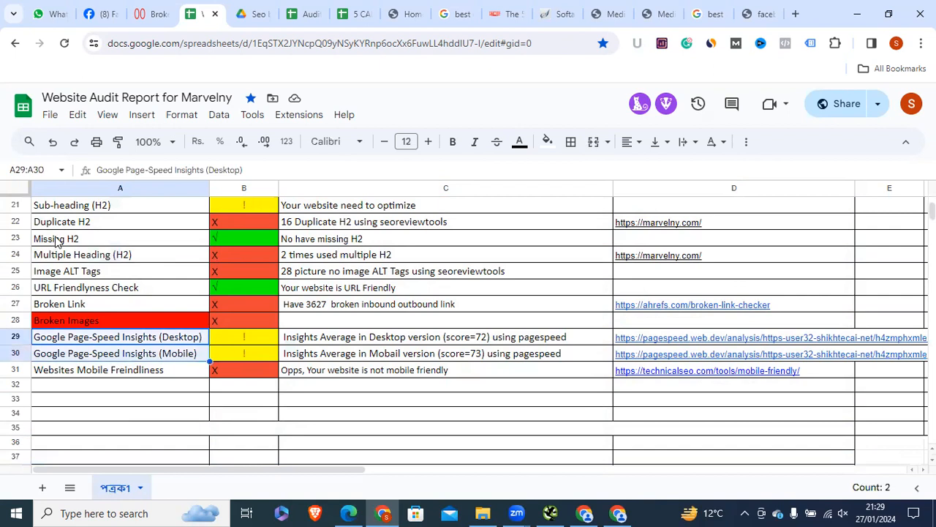
{"action": "left_click", "coordinate": [82, 290]}
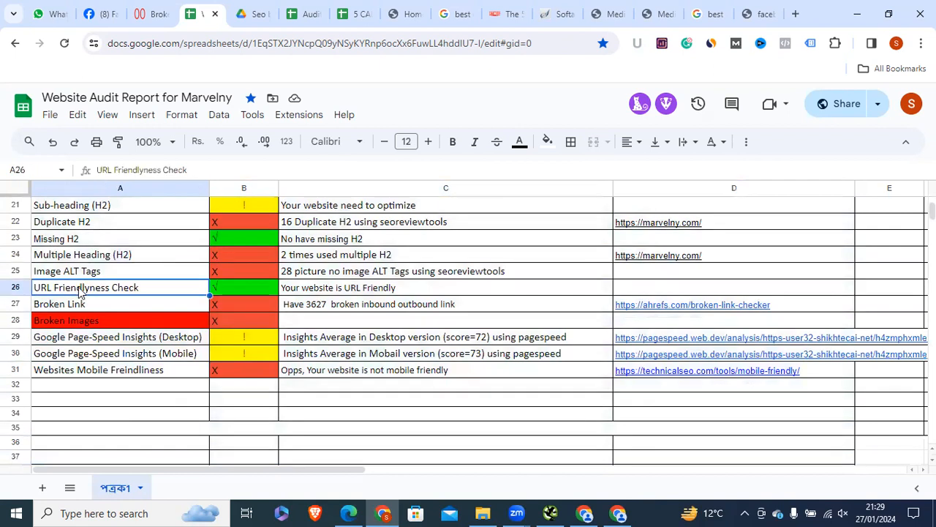
{"action": "left_click_drag", "start_coordinate": [93, 339], "coordinate": [103, 355]}
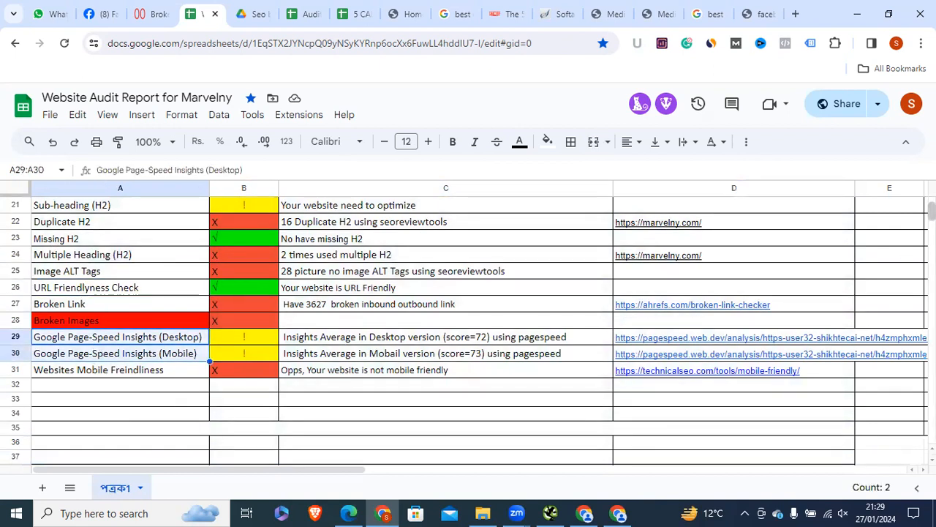
{"action": "scroll", "coordinate": [468, 329], "scroll_direction": "up", "scroll_amount": 5}
{"action": "scroll", "coordinate": [851, 271], "scroll_direction": "down", "scroll_amount": 5}
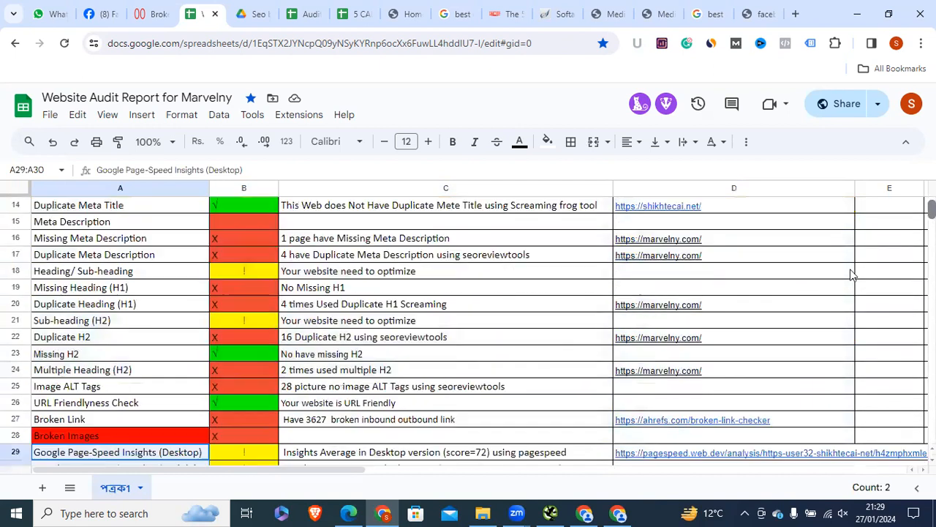
{"action": "key", "text": "alt+Tab"}
{"action": "scroll", "coordinate": [548, 300], "scroll_direction": "down", "scroll_amount": 2}
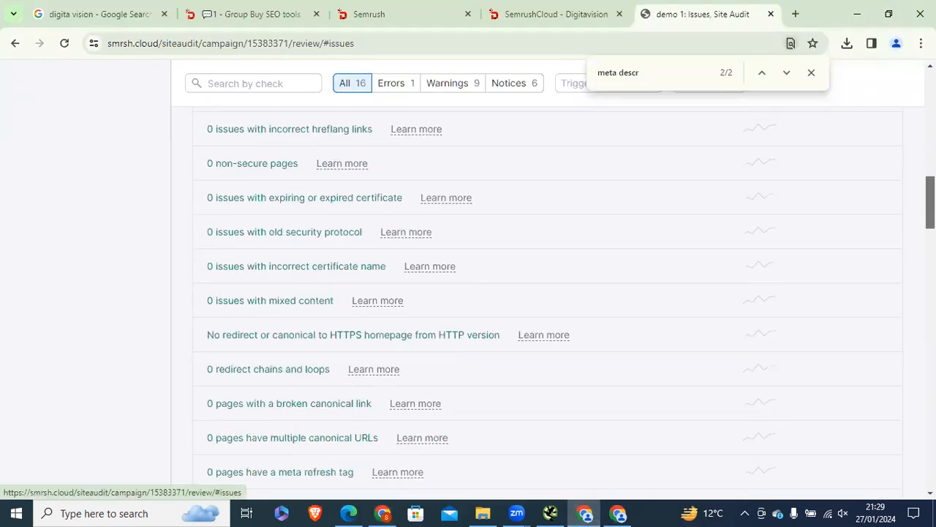
{"action": "scroll", "coordinate": [549, 300], "scroll_direction": "up", "scroll_amount": 9}
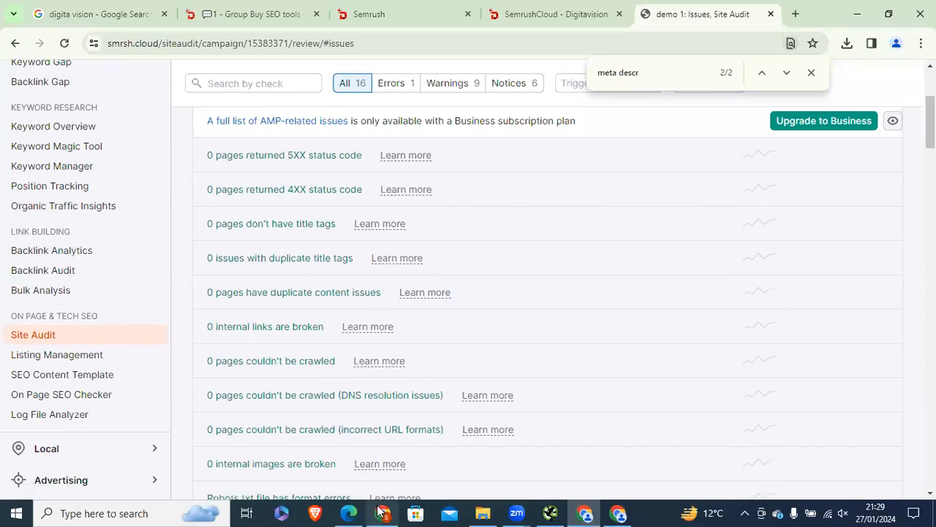
{"action": "key", "text": "alt+Tab"}
{"action": "left_click", "coordinate": [86, 286]}
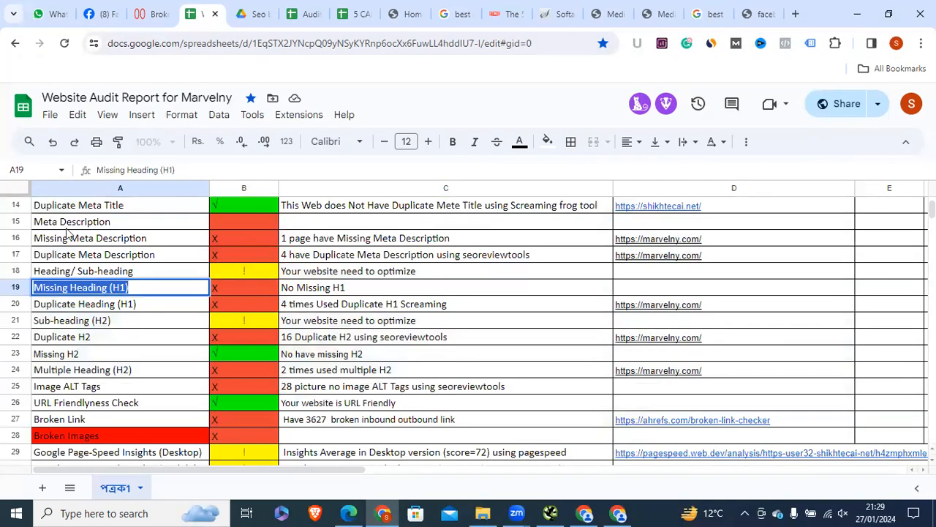
{"action": "left_click", "coordinate": [65, 224]}
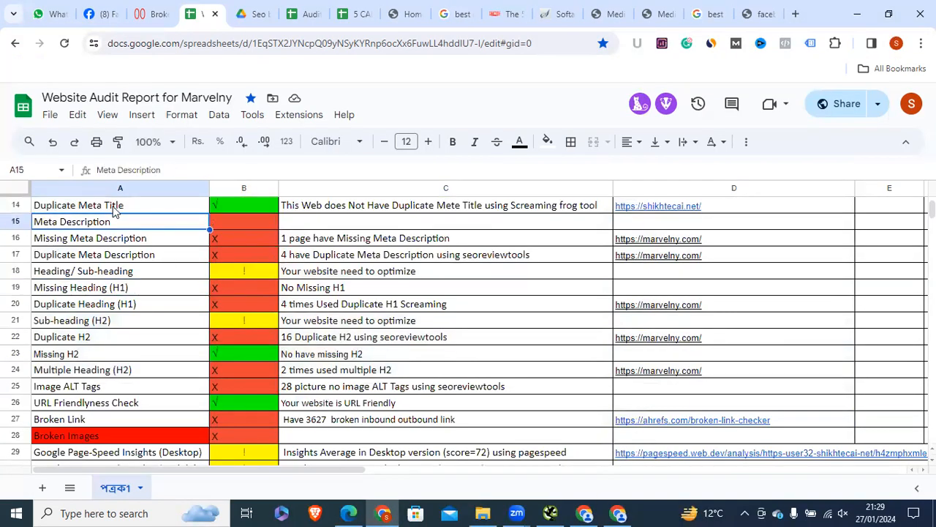
{"action": "left_click", "coordinate": [585, 512]}
{"action": "scroll", "coordinate": [342, 224], "scroll_direction": "up", "scroll_amount": 1}
{"action": "scroll", "coordinate": [343, 224], "scroll_direction": "down", "scroll_amount": 1}
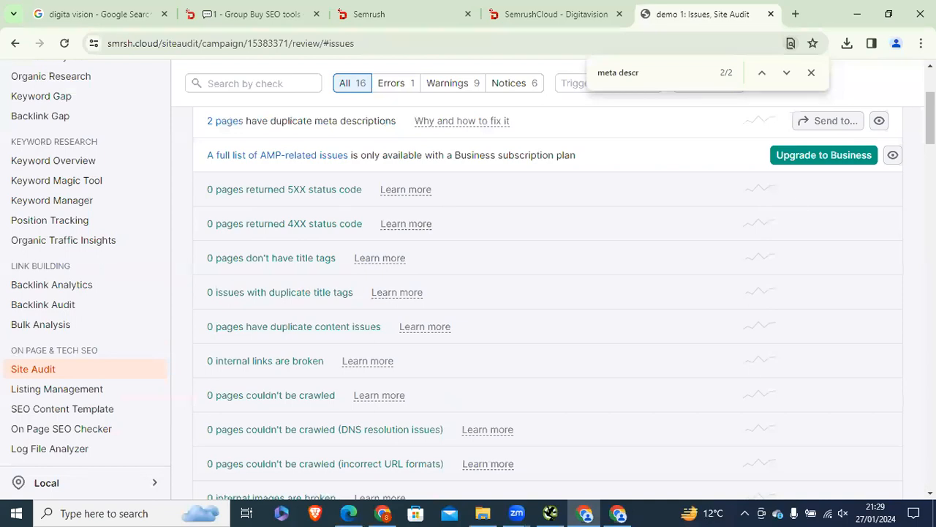
{"action": "scroll", "coordinate": [342, 224], "scroll_direction": "down", "scroll_amount": 8}
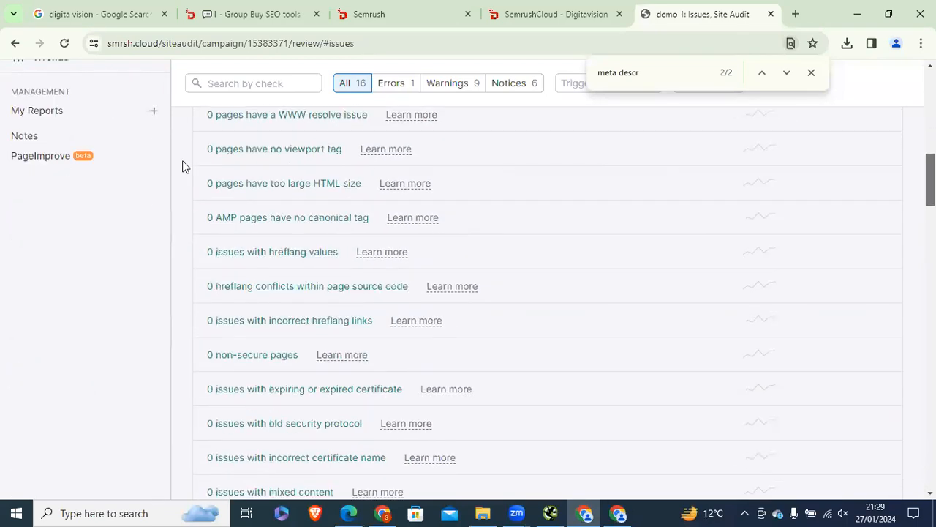
{"action": "scroll", "coordinate": [183, 166], "scroll_direction": "up", "scroll_amount": 5}
{"action": "scroll", "coordinate": [547, 293], "scroll_direction": "up", "scroll_amount": 3}
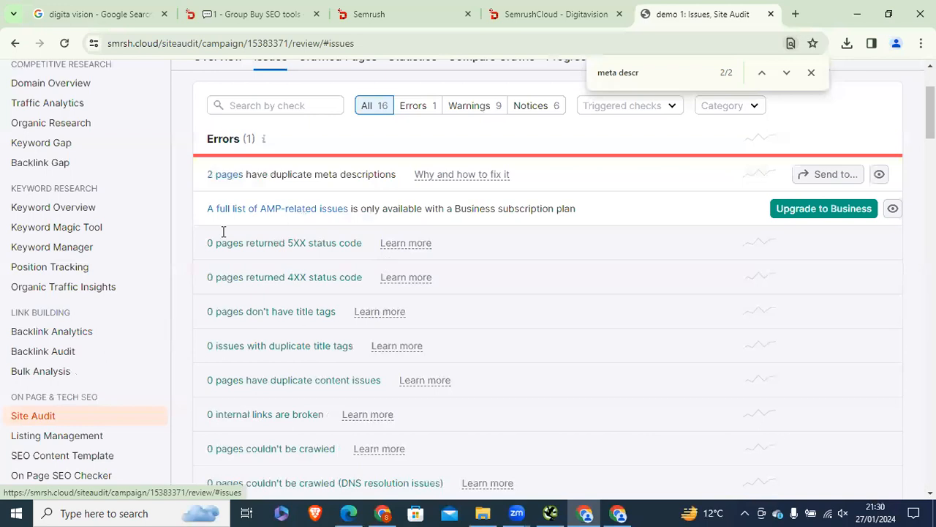
{"action": "left_click_drag", "start_coordinate": [349, 242], "coordinate": [287, 244]}
{"action": "left_click", "coordinate": [256, 248]}
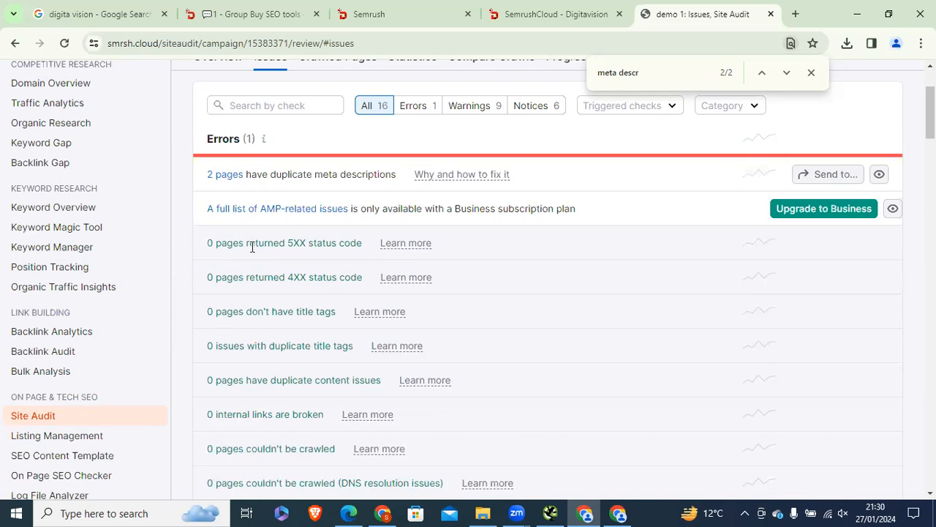
{"action": "triple_click", "coordinate": [301, 244]}
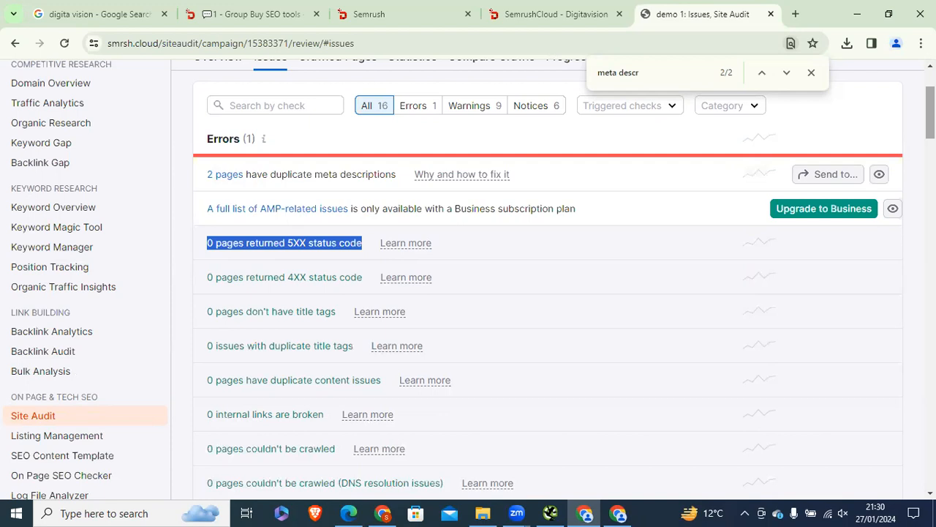
{"action": "triple_click", "coordinate": [261, 279]}
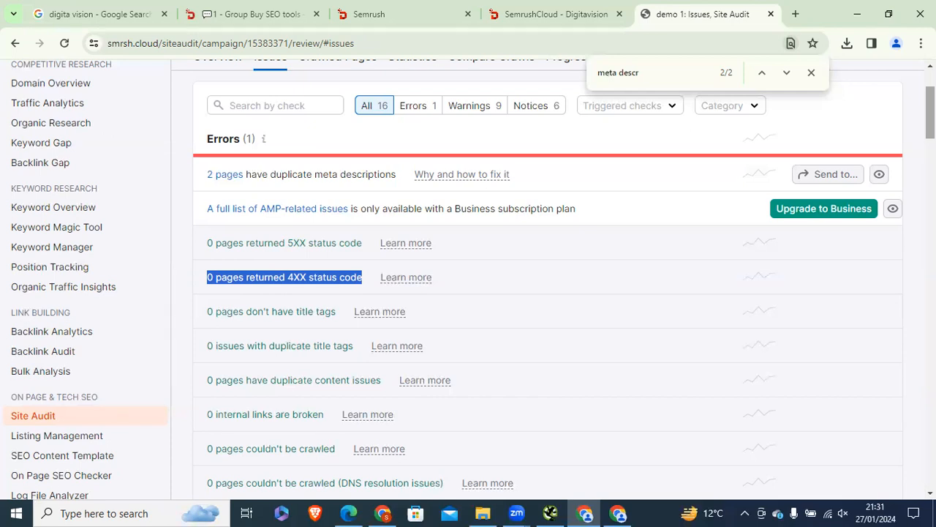
Step: Scroll the shikhtecai.net issues list, close the 'meta descr' find bar, and switch to Screaming Frog
{"action": "left_click", "coordinate": [295, 277]}
{"action": "scroll", "coordinate": [547, 293], "scroll_direction": "down", "scroll_amount": 8}
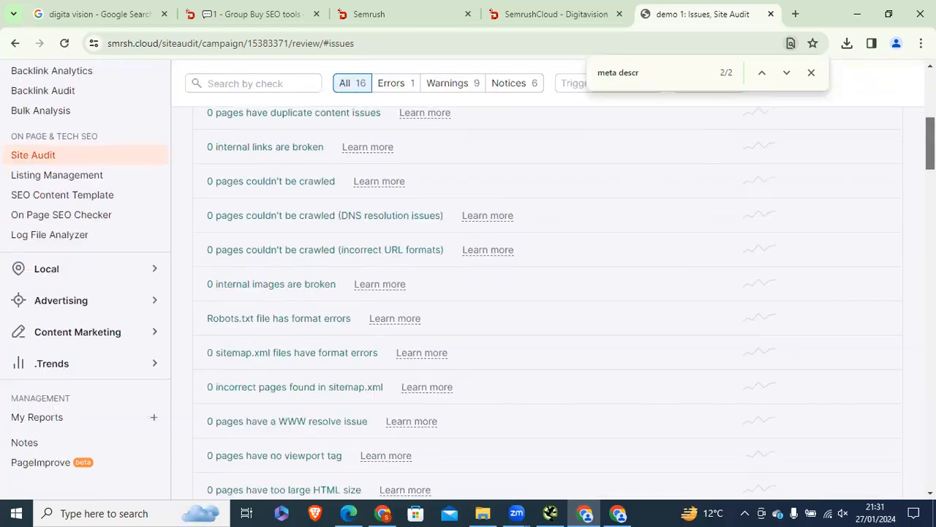
{"action": "scroll", "coordinate": [547, 303], "scroll_direction": "down", "scroll_amount": 9}
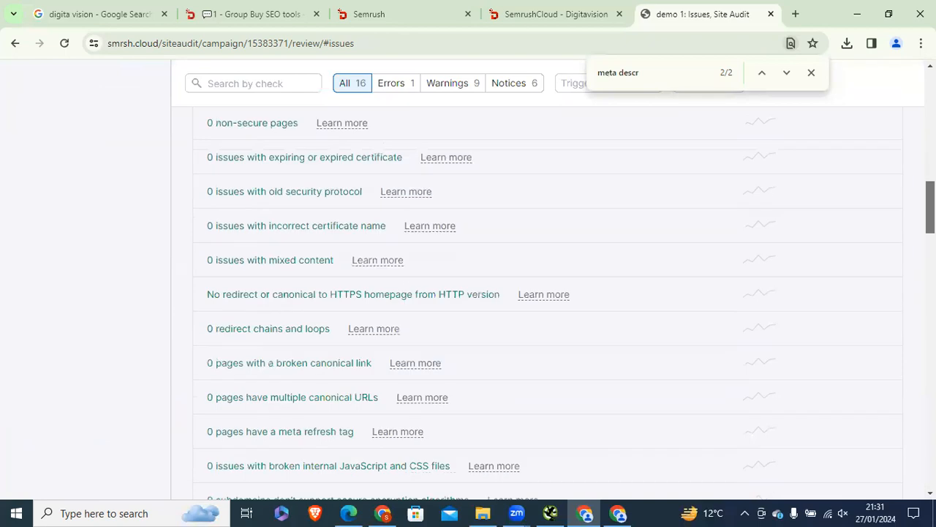
{"action": "scroll", "coordinate": [547, 292], "scroll_direction": "down", "scroll_amount": 8}
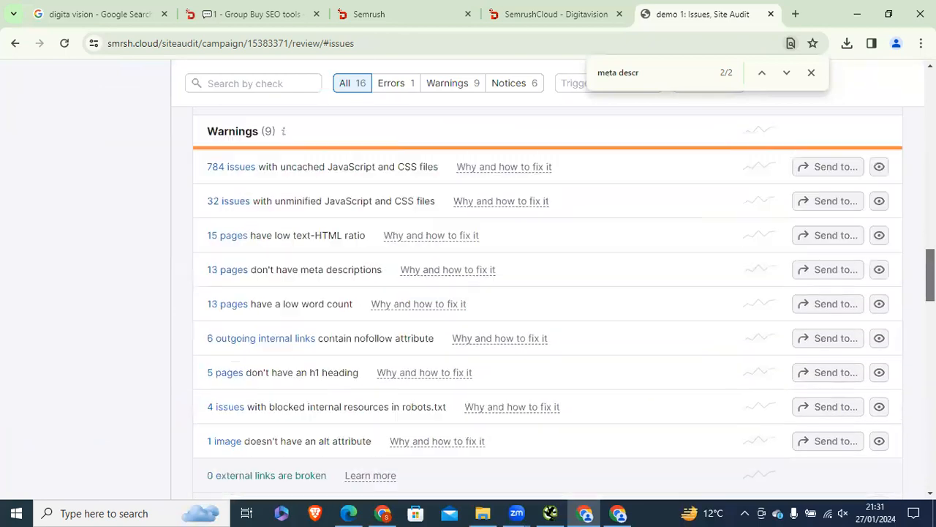
{"action": "scroll", "coordinate": [547, 292], "scroll_direction": "down", "scroll_amount": 2}
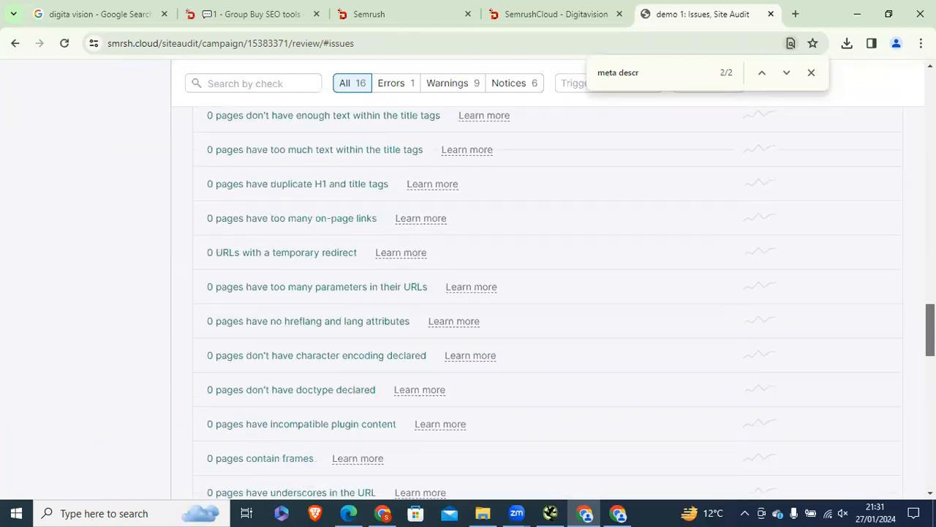
{"action": "scroll", "coordinate": [264, 99], "scroll_direction": "up", "scroll_amount": 15}
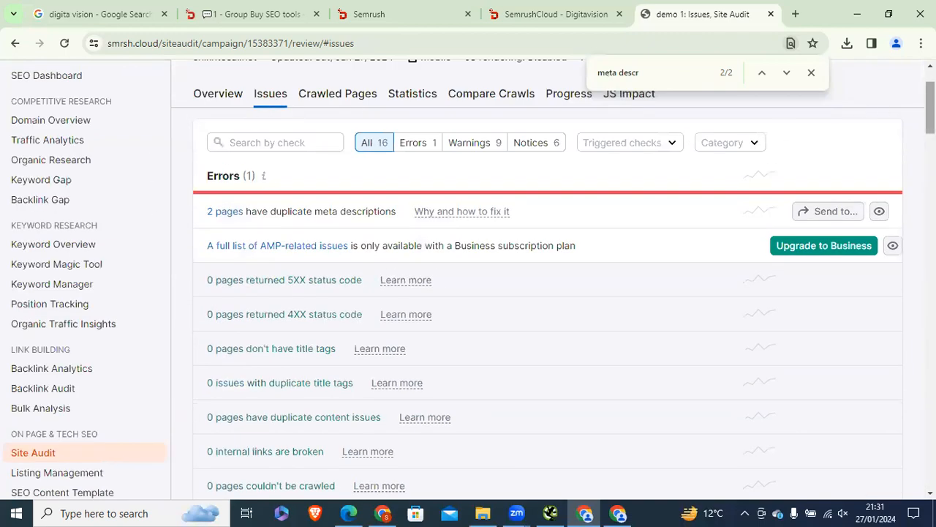
{"action": "scroll", "coordinate": [909, 105], "scroll_direction": "up", "scroll_amount": 2}
{"action": "left_click", "coordinate": [811, 72]}
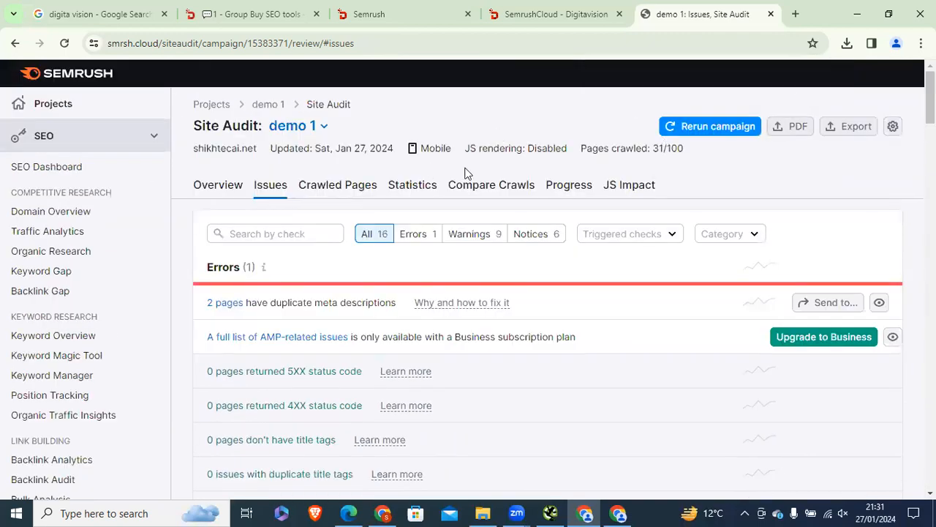
{"action": "left_click", "coordinate": [550, 513]}
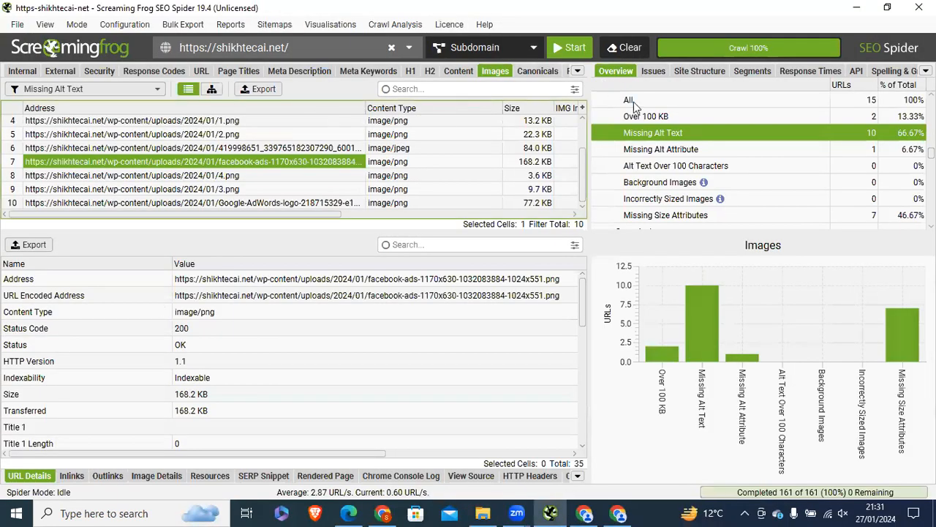